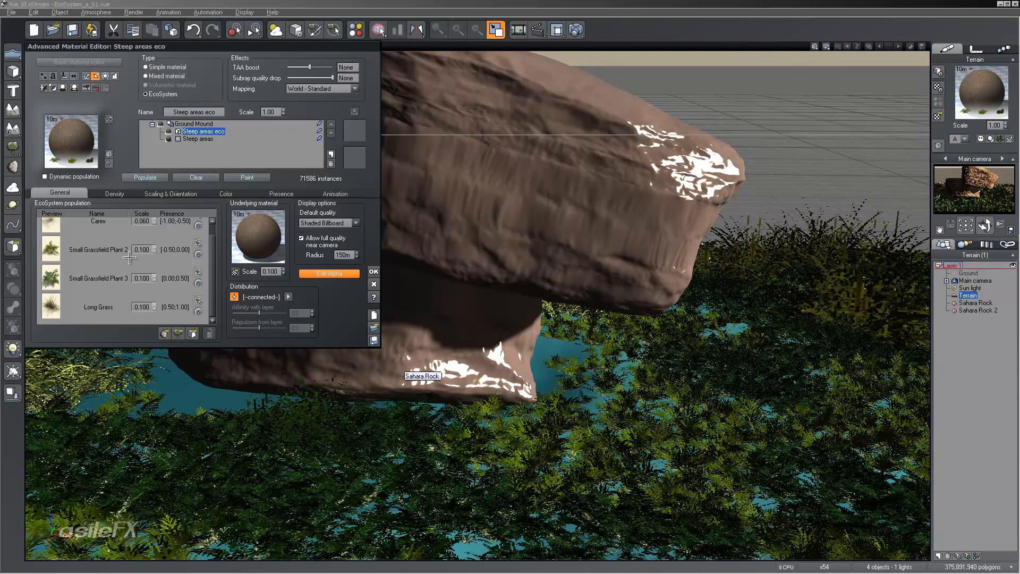
Set the scale of Long Grass to .06 in the EcoSystem population.
double_click(142, 307)
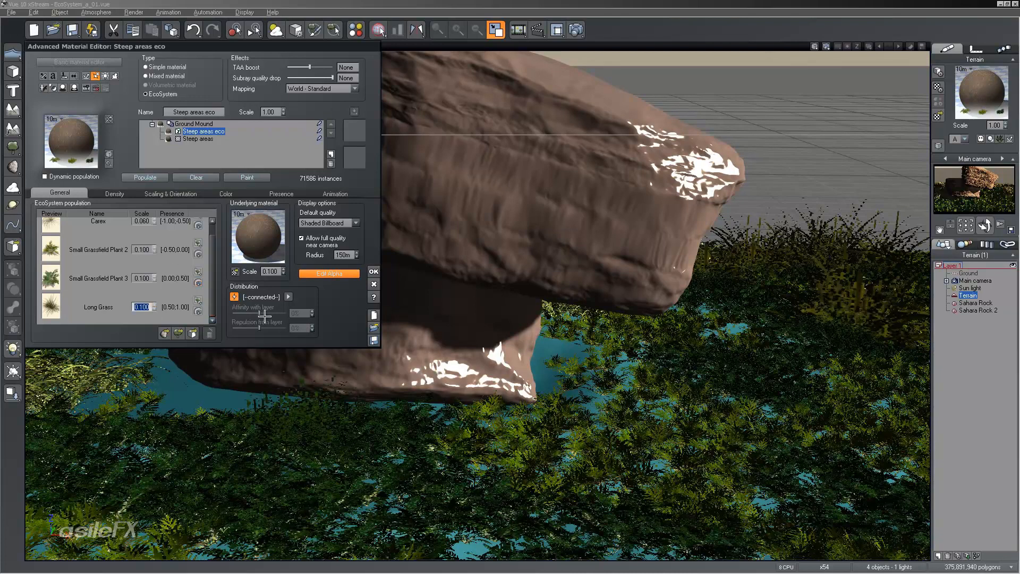
type(".06")
scroll(212, 240, "up", 1)
Set the scale of Small Grassfield Plant 2 and Small Grassfield Plant 3 to .16 and repopulate the EcoSystem.
left_click(142, 233)
left_click(144, 262)
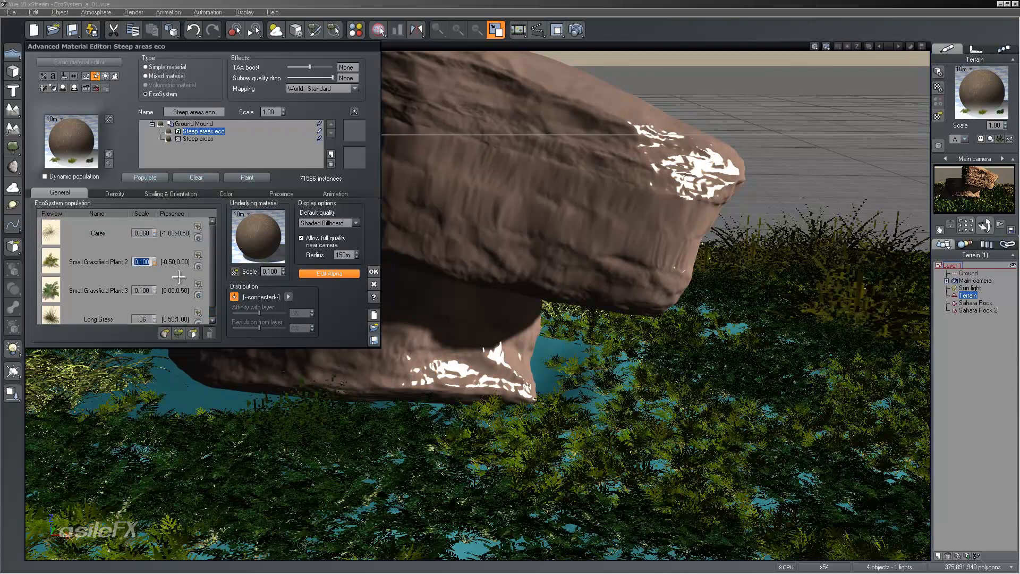
type(".16")
left_click(142, 290)
type(".16")
left_click(130, 177)
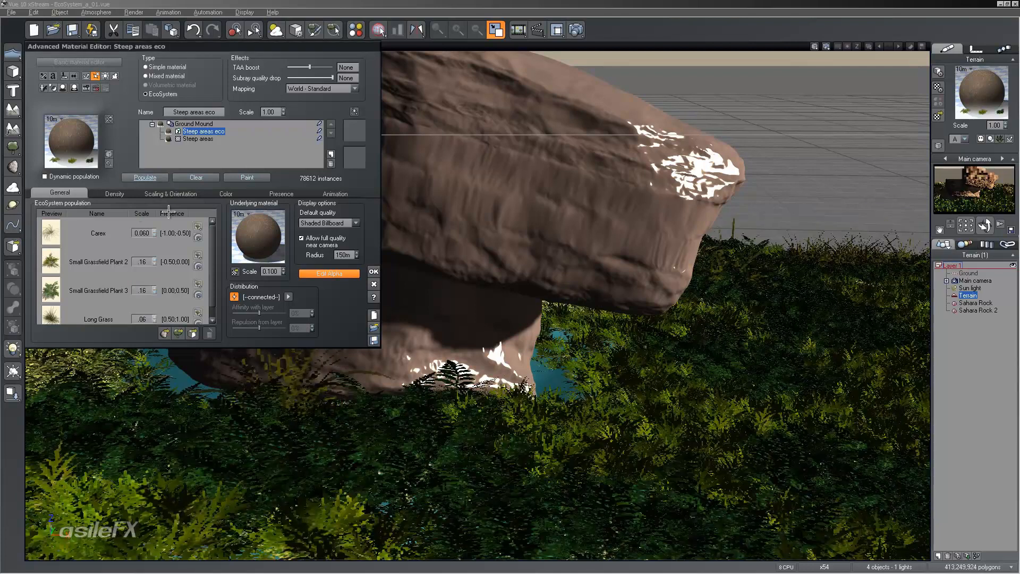
Repopulate the EcoSystem with an overall density of 70% and enable variable density.
left_click(115, 193)
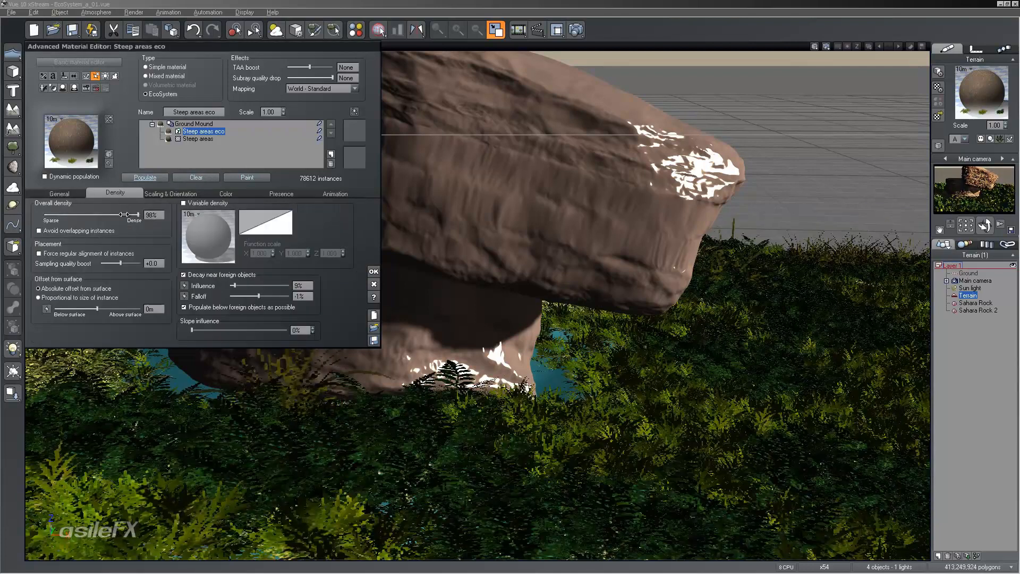
left_click(161, 177)
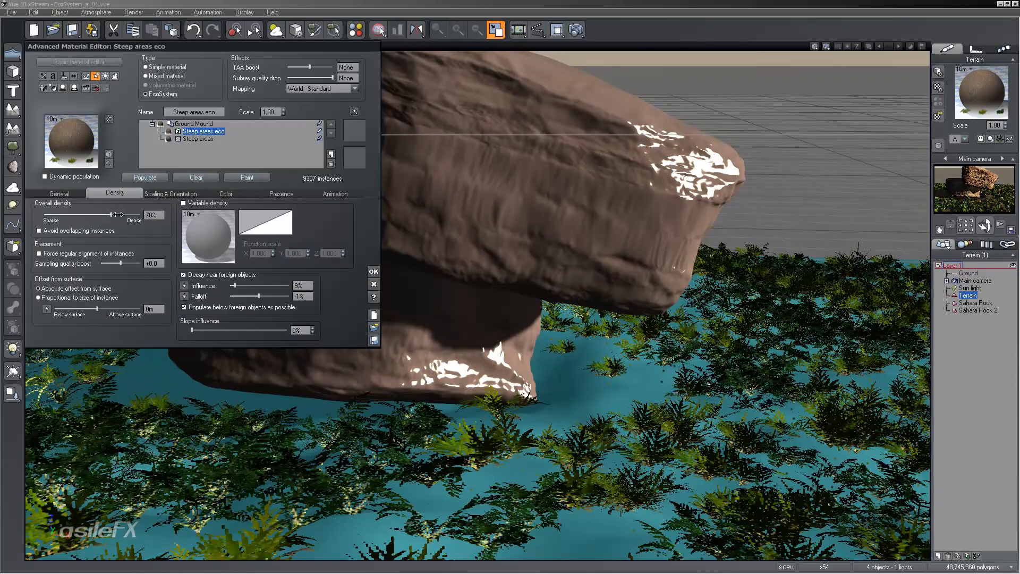
left_click(205, 202)
right_click(210, 231)
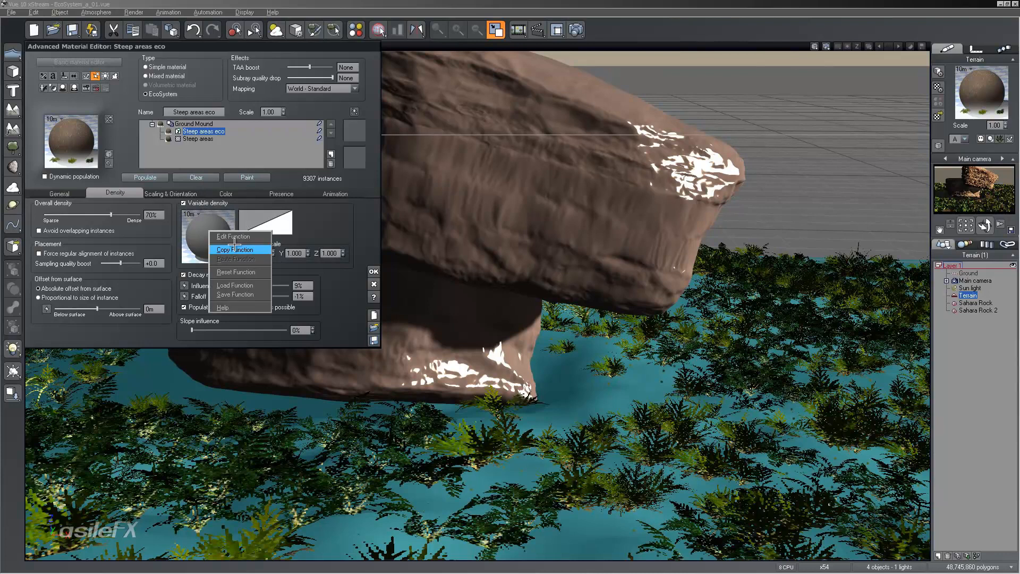
left_click(251, 206)
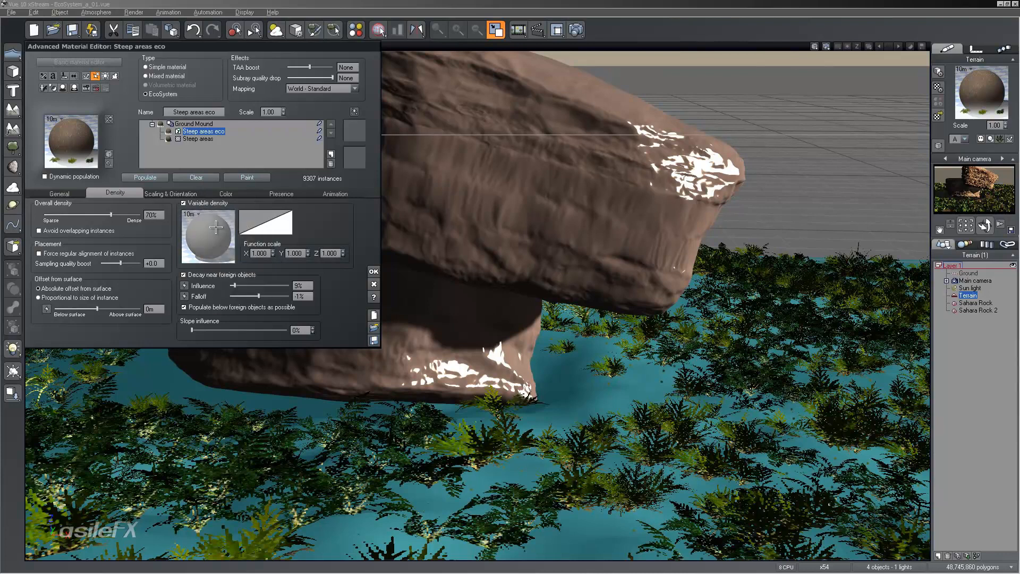
In the density function, connect the Density output to the Value node that drives the distribution, accept, and repopulate.
double_click(213, 226)
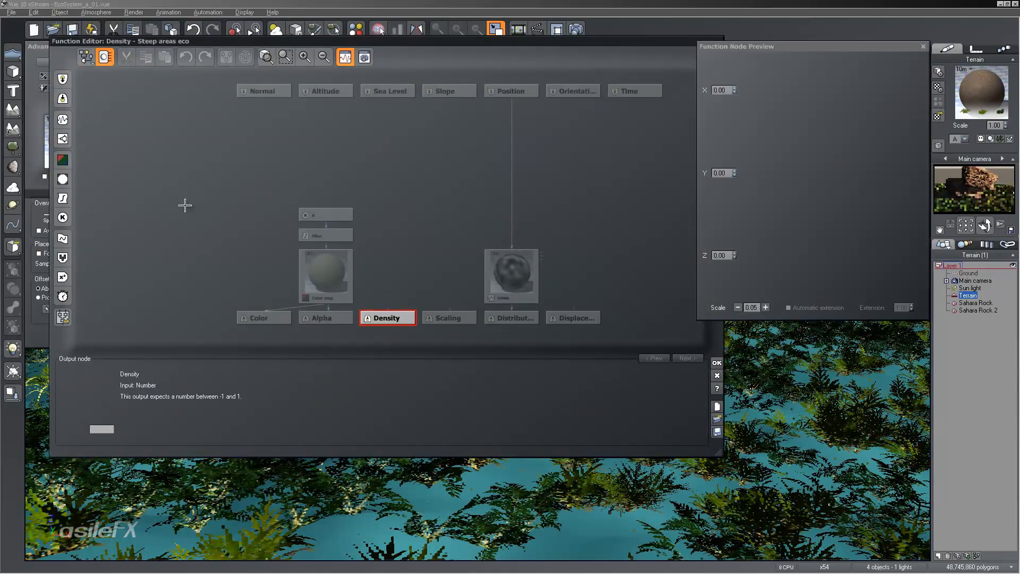
left_click_drag(201, 40, 175, 44)
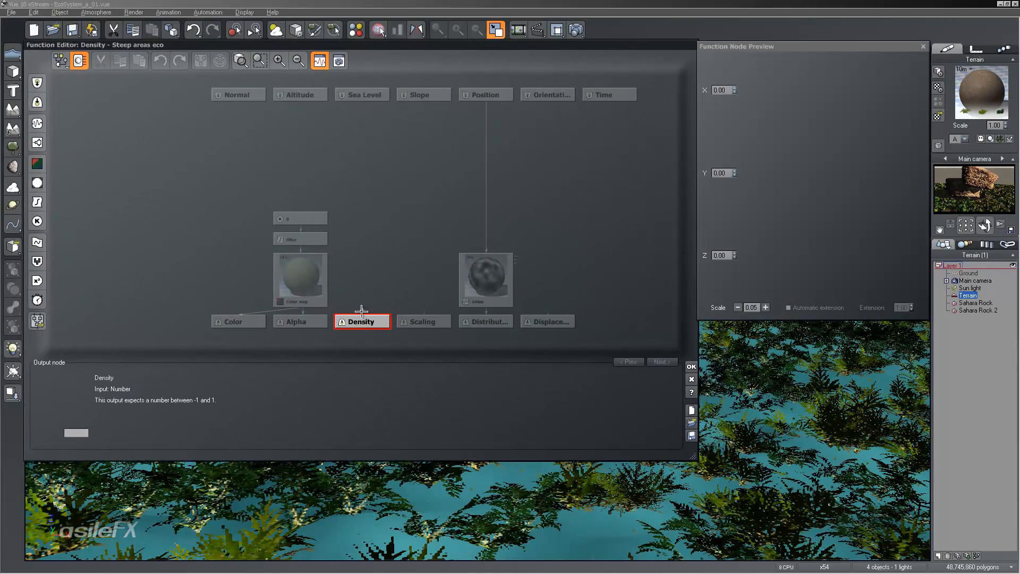
left_click_drag(363, 318, 467, 241)
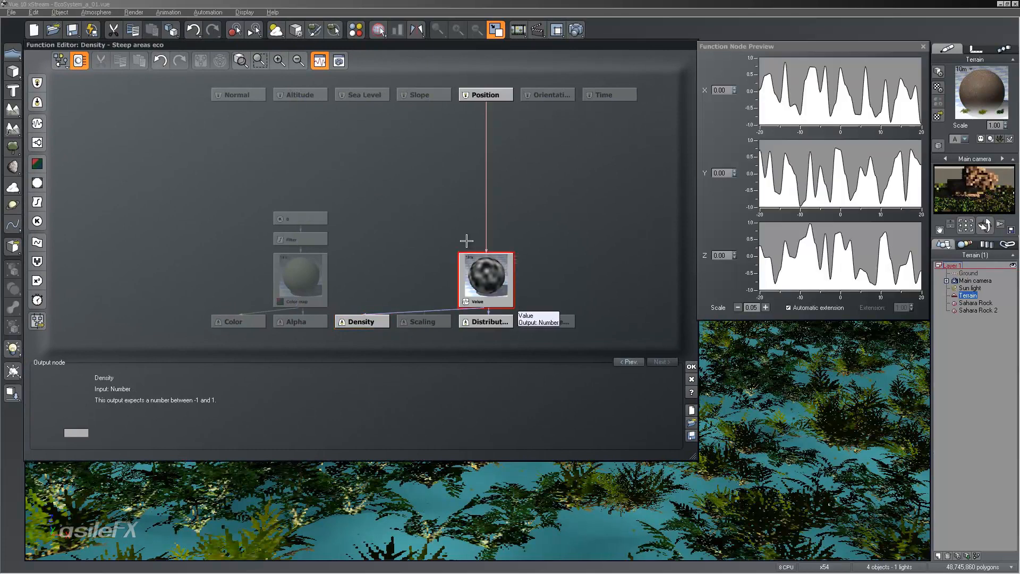
left_click(691, 368)
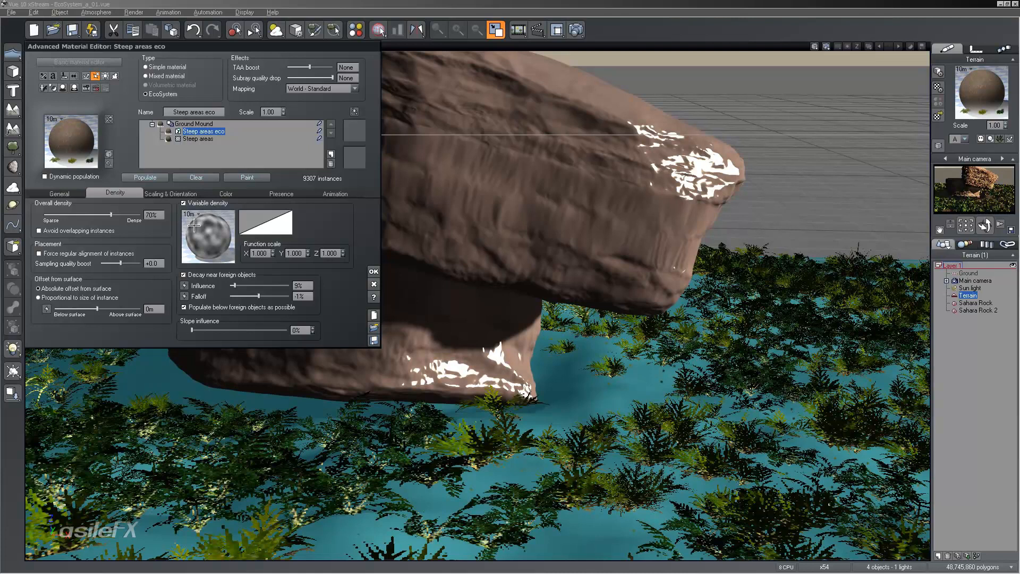
left_click(154, 178)
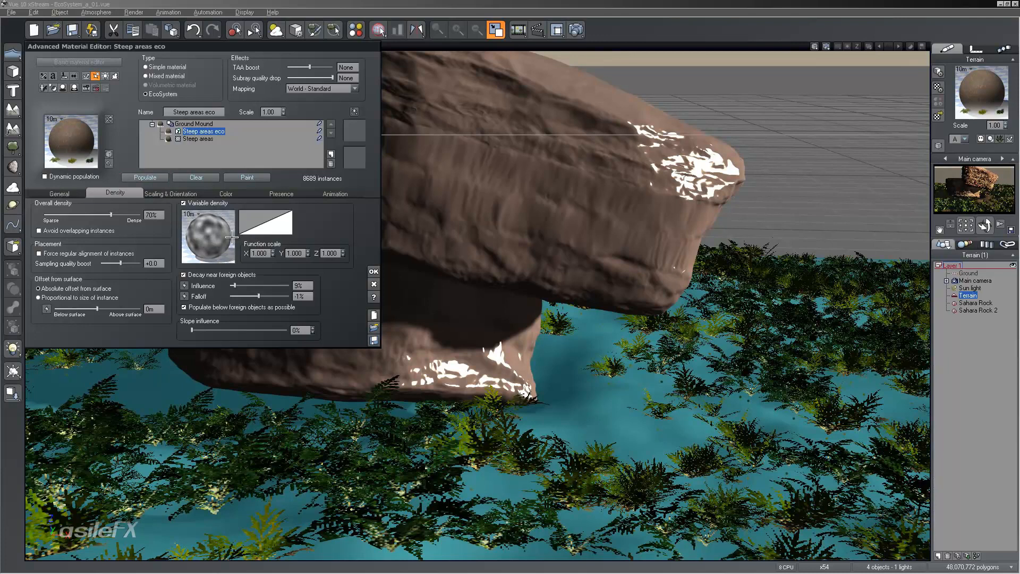
Review the presence ranges of Carex and Small Grassfield Plant 2 in the EcoSystem population.
left_click(60, 193)
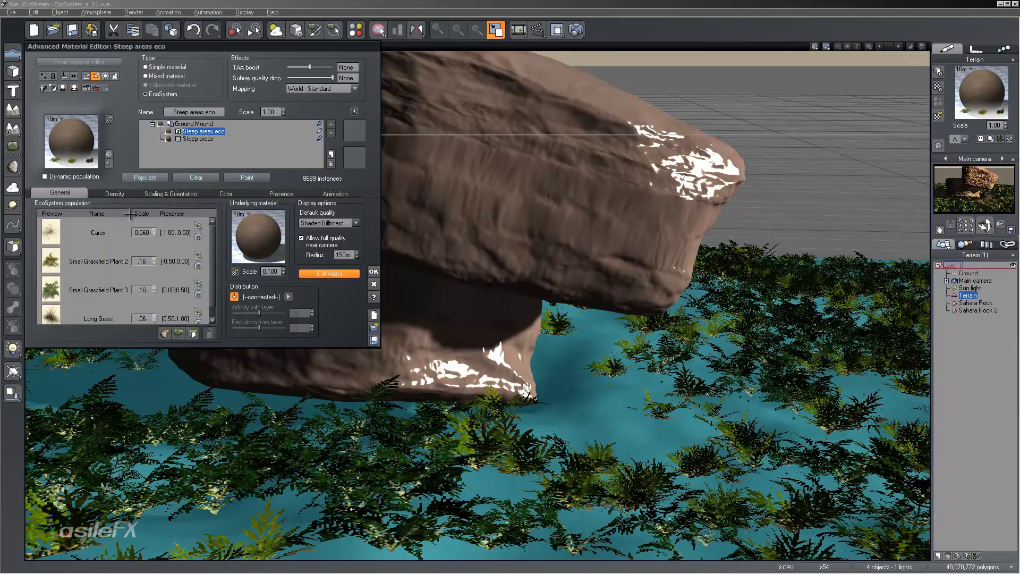
left_click(106, 232)
left_click(108, 260)
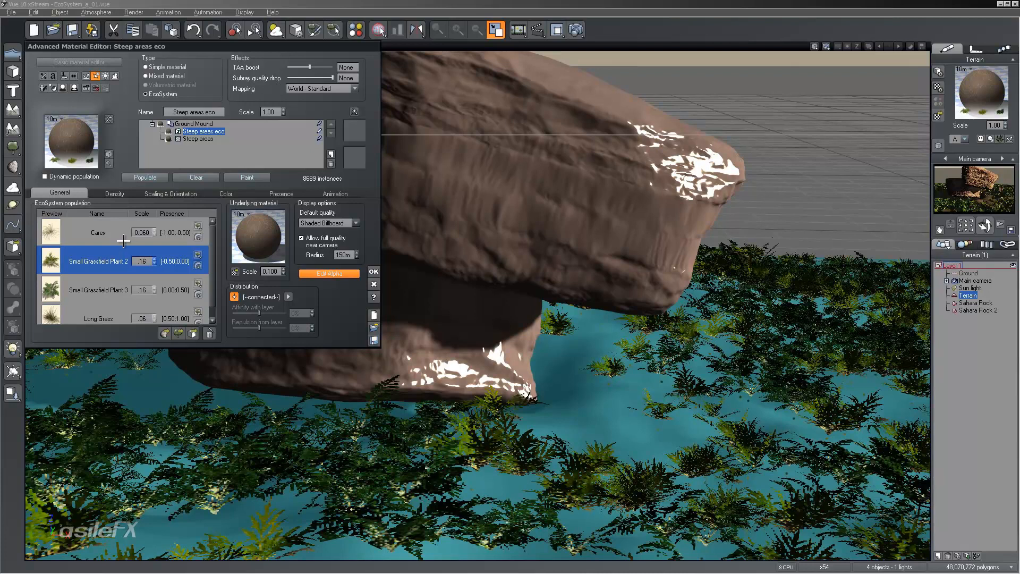
left_click(104, 233)
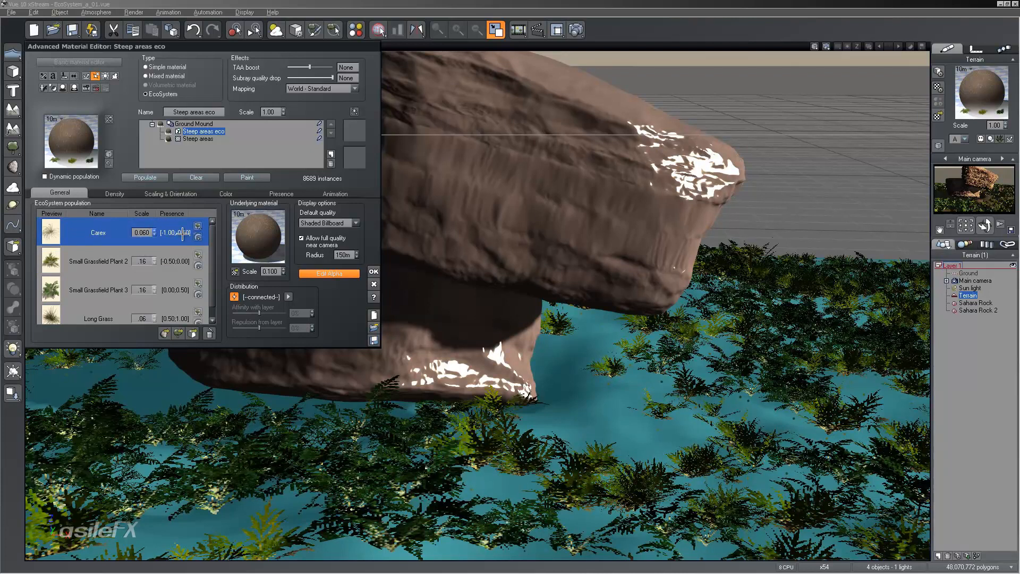
Set the Z function scale of the variable density to 0.30 and repopulate the EcoSystem.
left_click(117, 194)
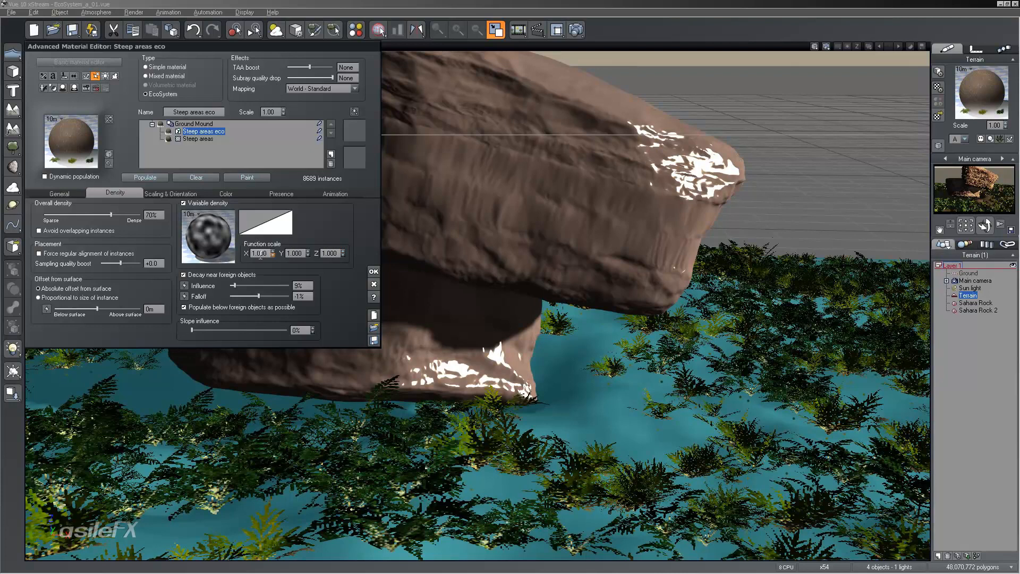
left_click(329, 253)
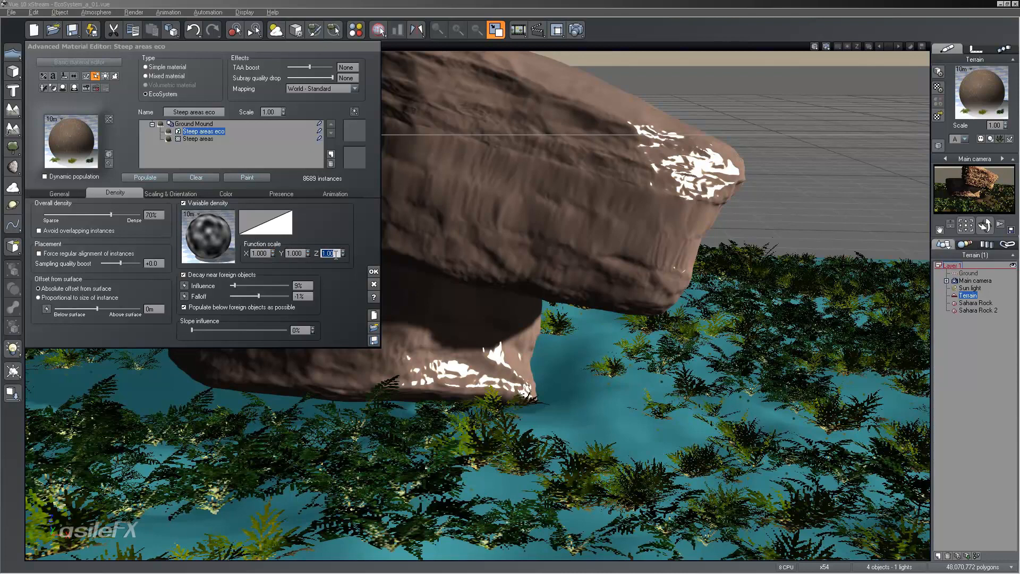
type("0.30")
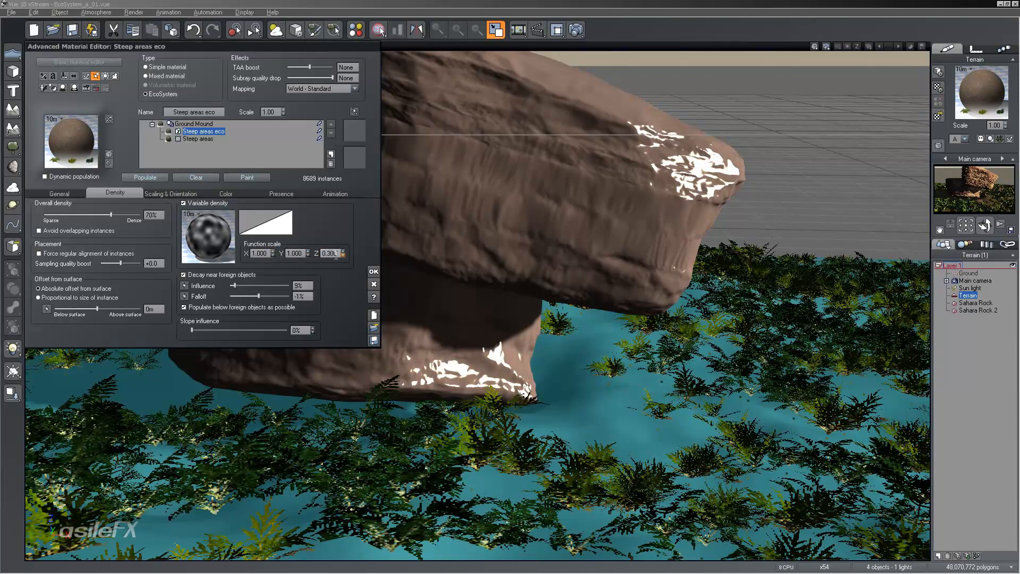
left_click(162, 177)
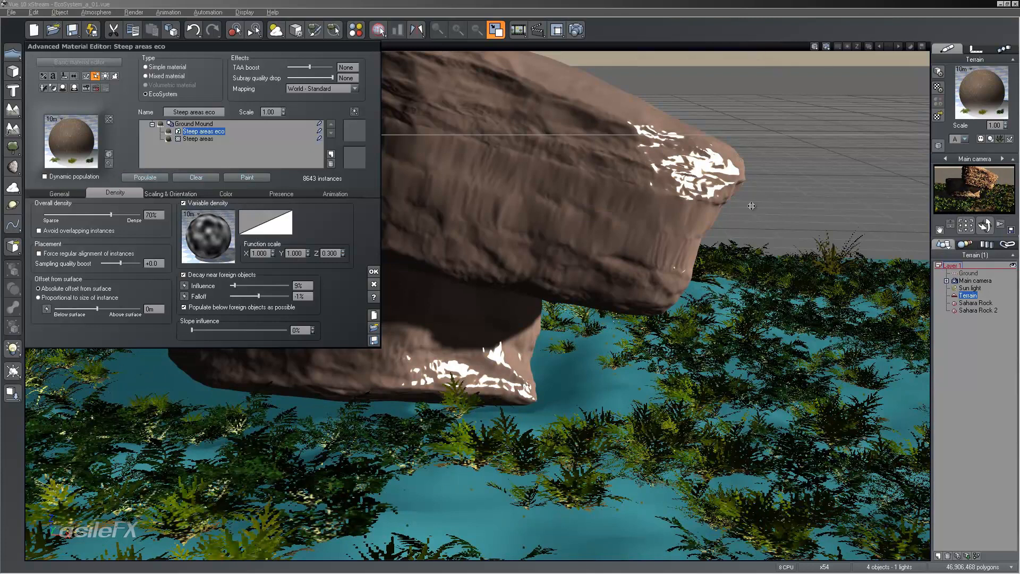
Set the X and Y function scales of the variable density to .8 and repopulate the EcoSystem.
double_click(261, 253)
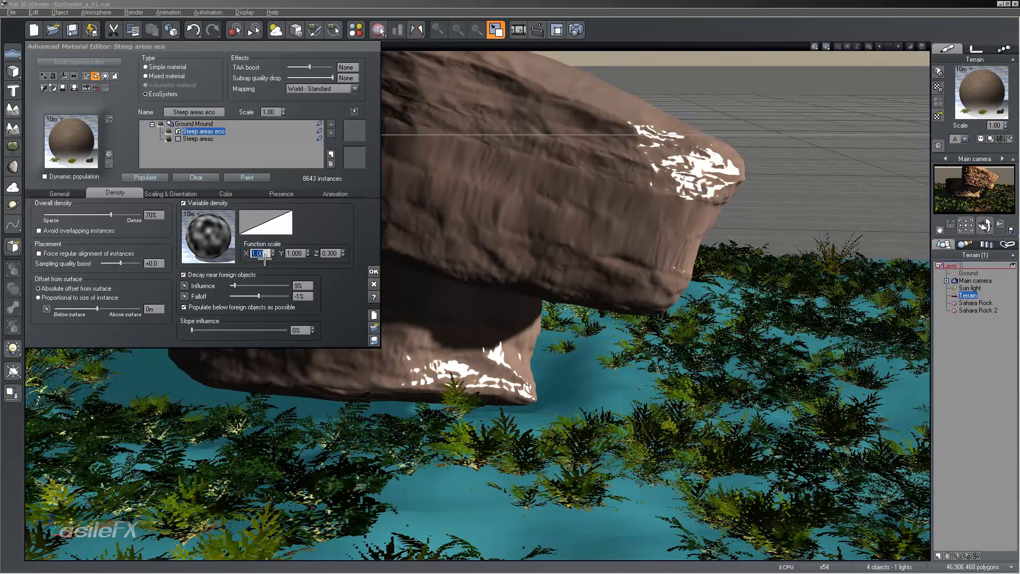
type(".8")
key("Return")
double_click(291, 257)
type(".8")
key("Return")
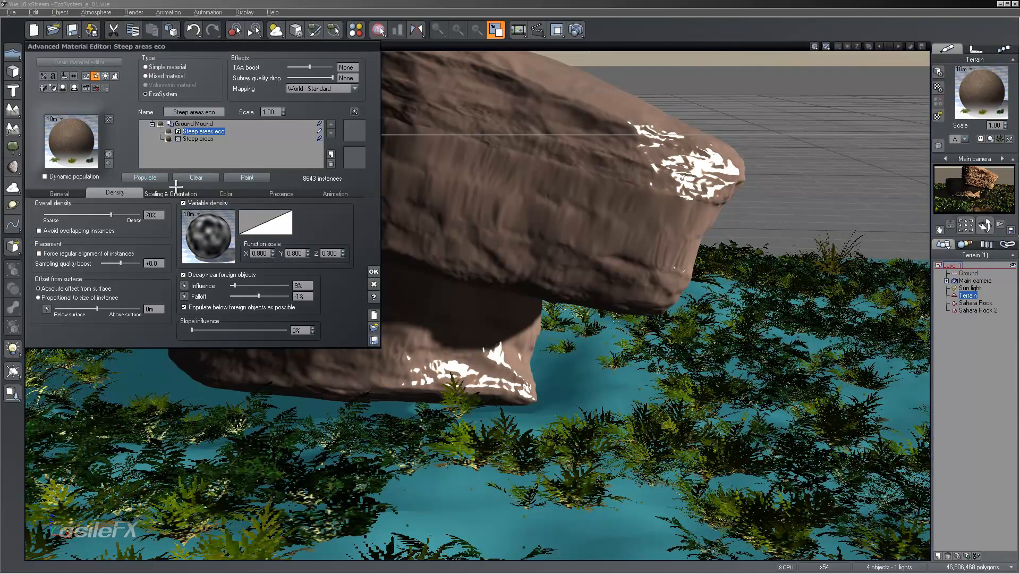
left_click(153, 178)
Set the Y function scale of the variable density to 1.25 and repopulate the EcoSystem.
double_click(300, 252)
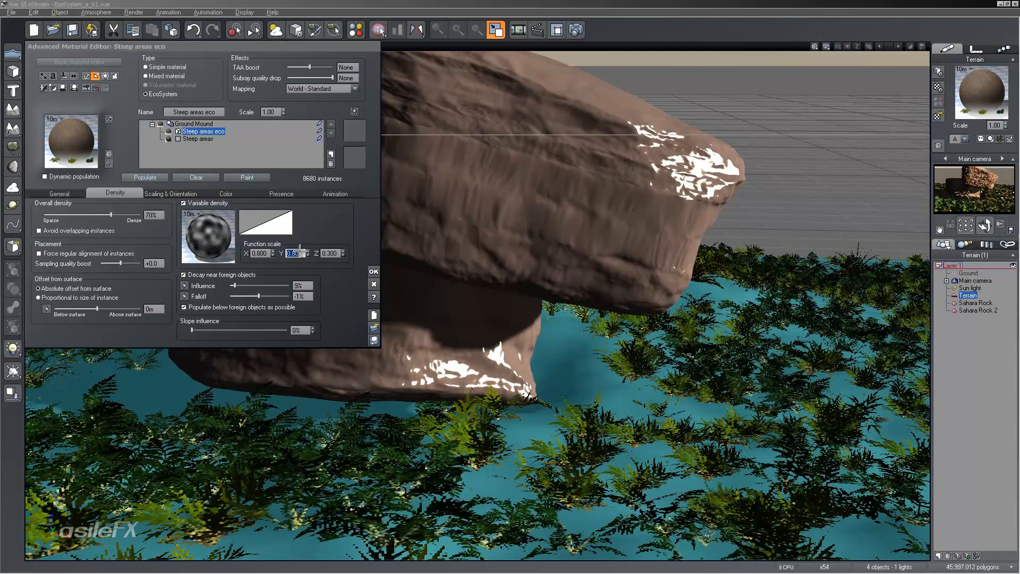
key("BackSpace")
type("1.25")
key("Return")
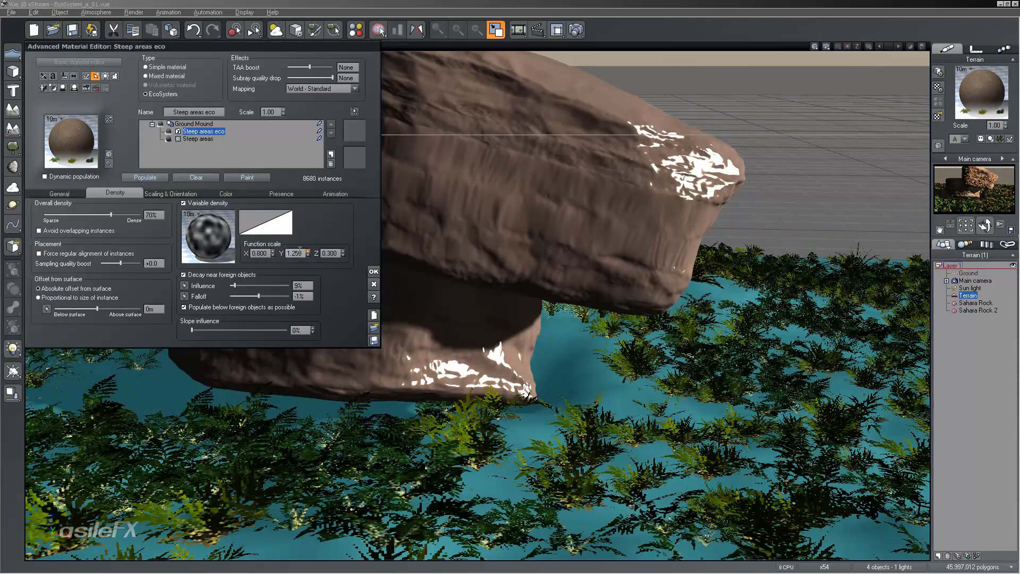
double_click(262, 252)
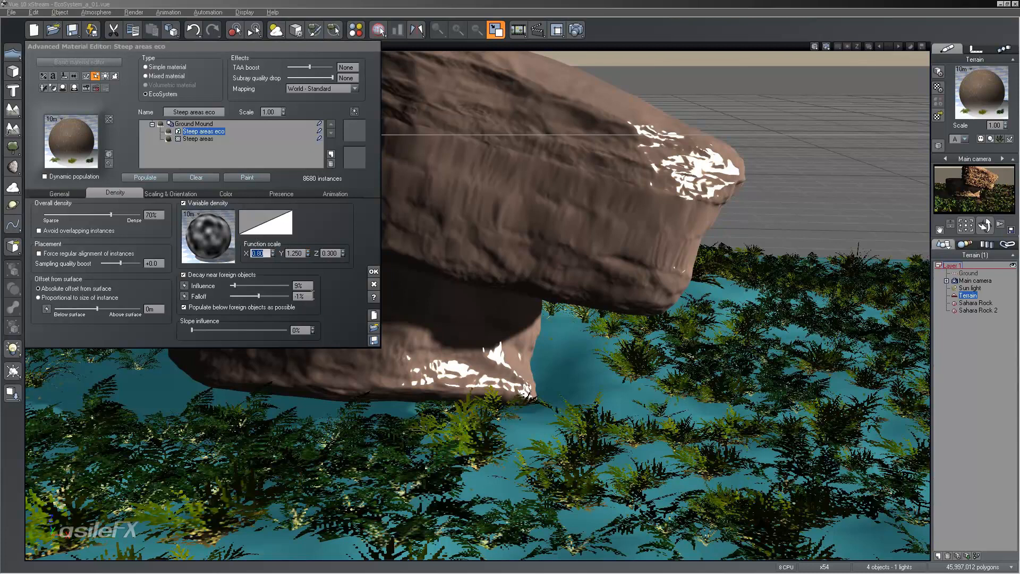
left_click(145, 177)
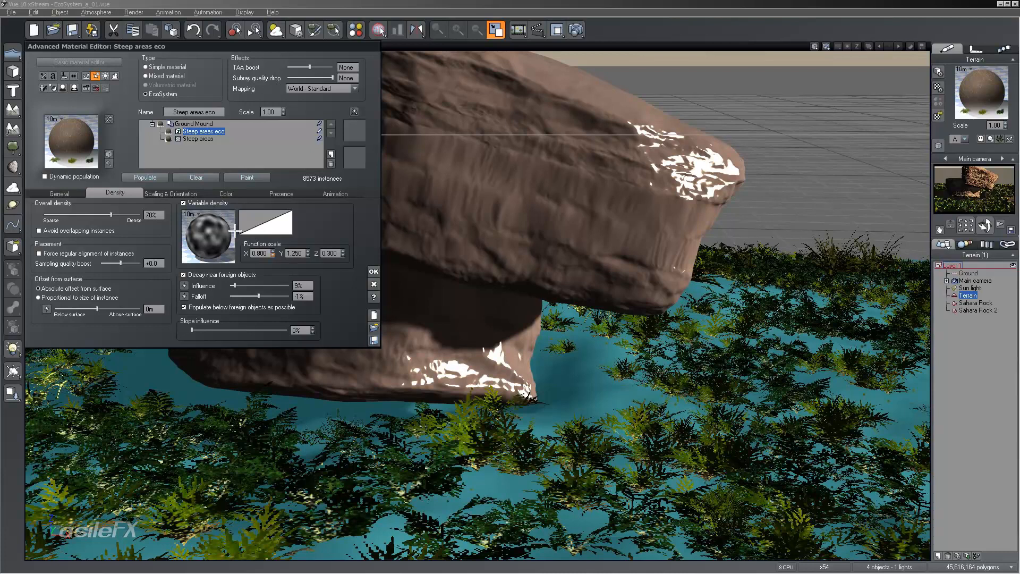
Browse the preset collections for a density filter, including Other Filters and Terrain Profiles.
right_click(270, 219)
left_click(279, 218)
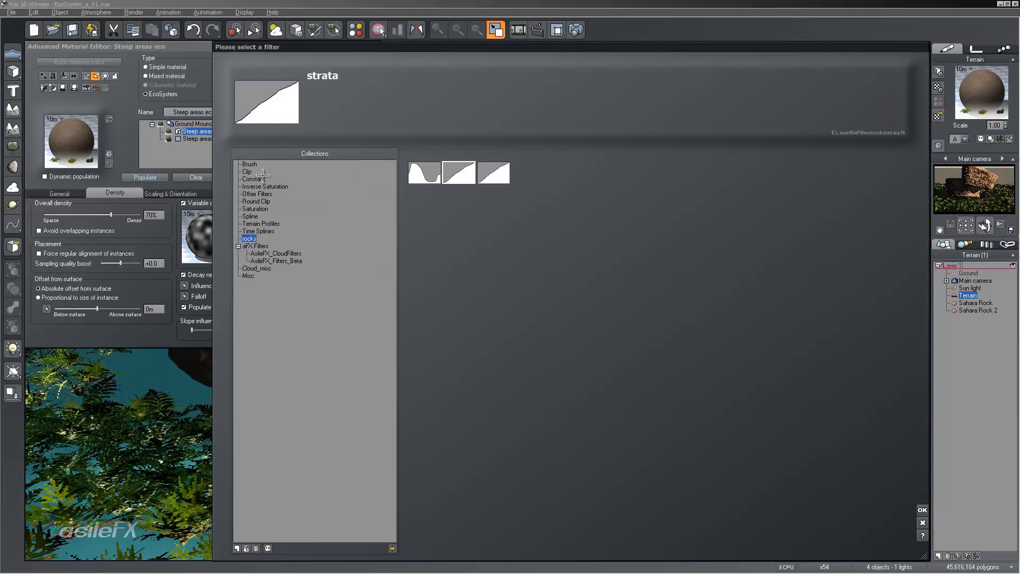
left_click(262, 178)
left_click(274, 194)
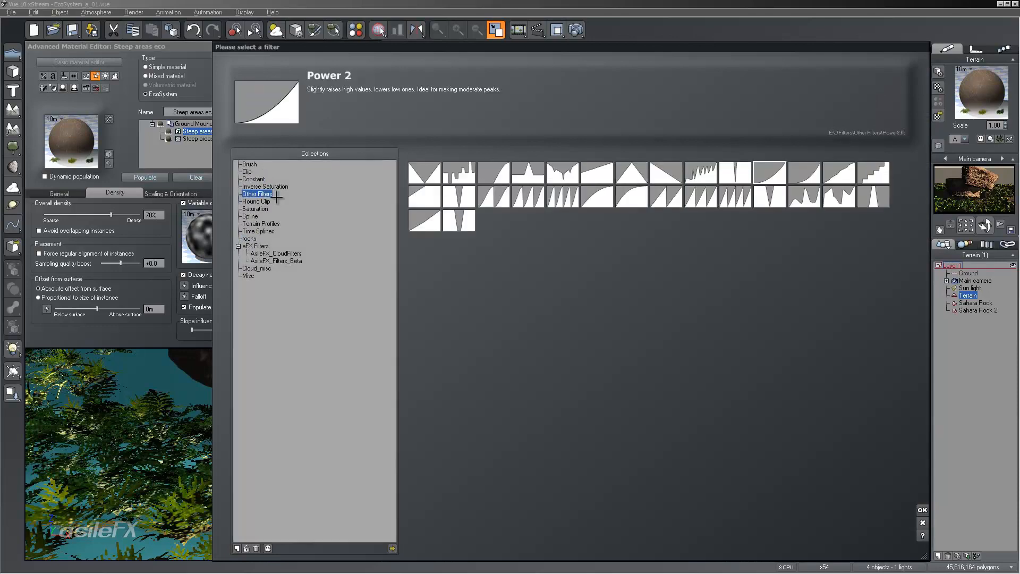
left_click(273, 224)
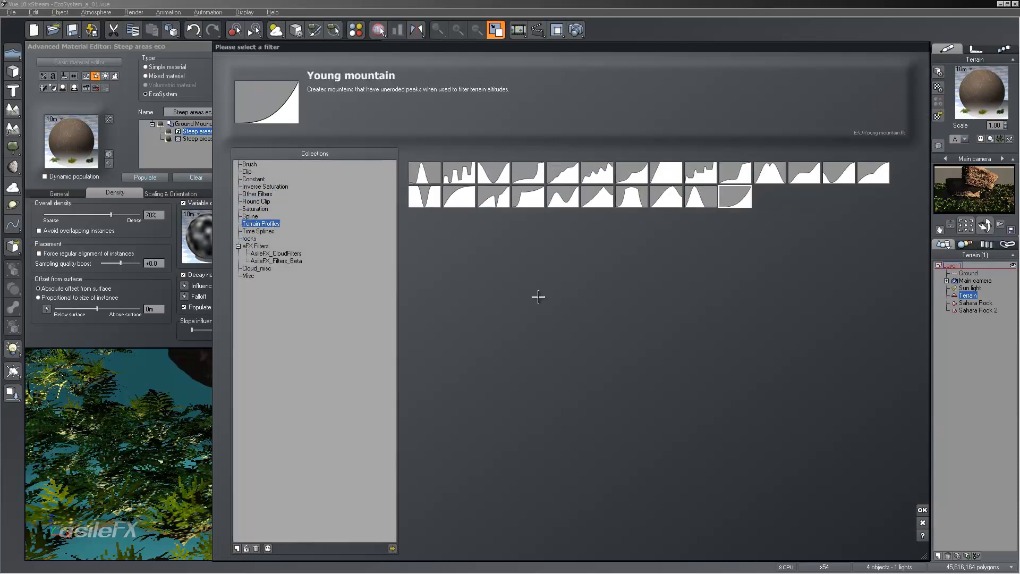
key("Return")
Edit the density filter, adding a keypoint high on the curve and a lower one at about X -0.15, Y -0.73.
right_click(274, 216)
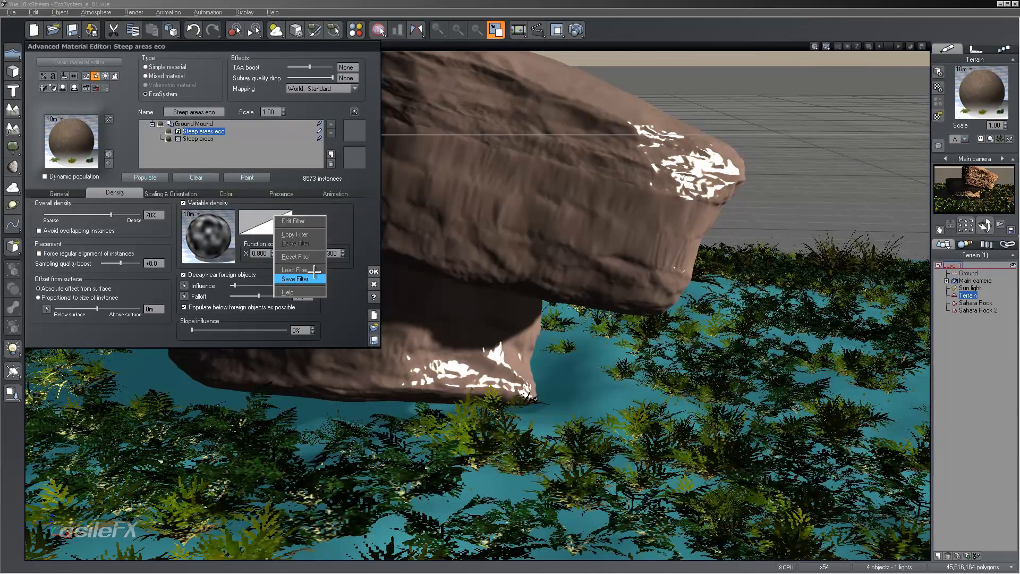
left_click(301, 222)
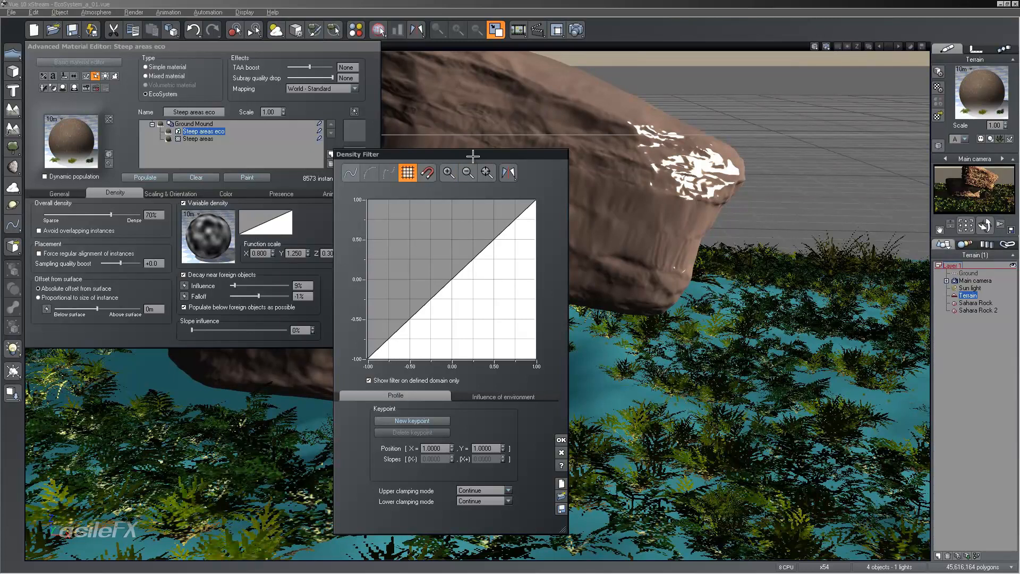
left_click(452, 277)
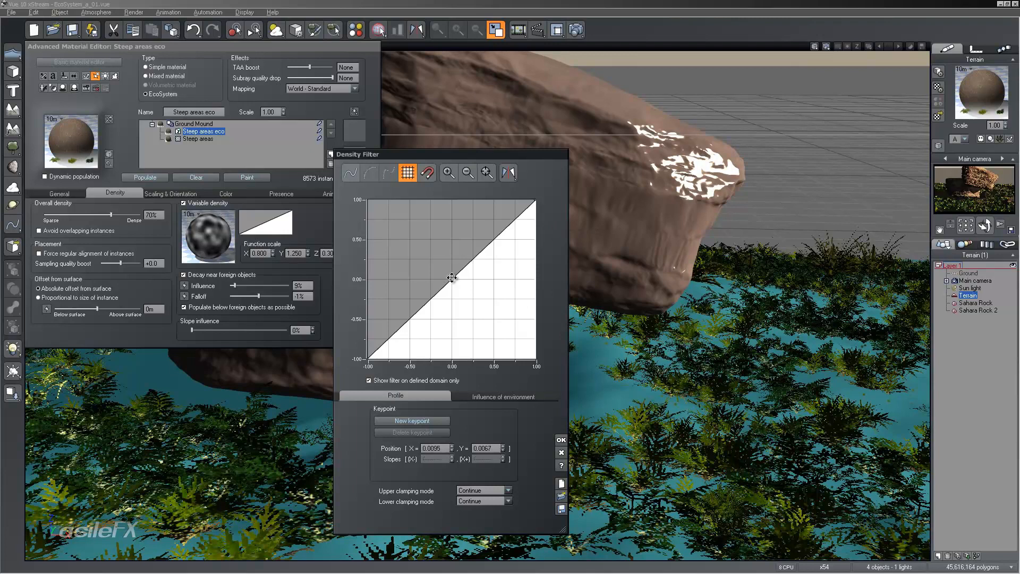
left_click(469, 212)
left_click(441, 314)
left_click_drag(441, 314, 439, 337)
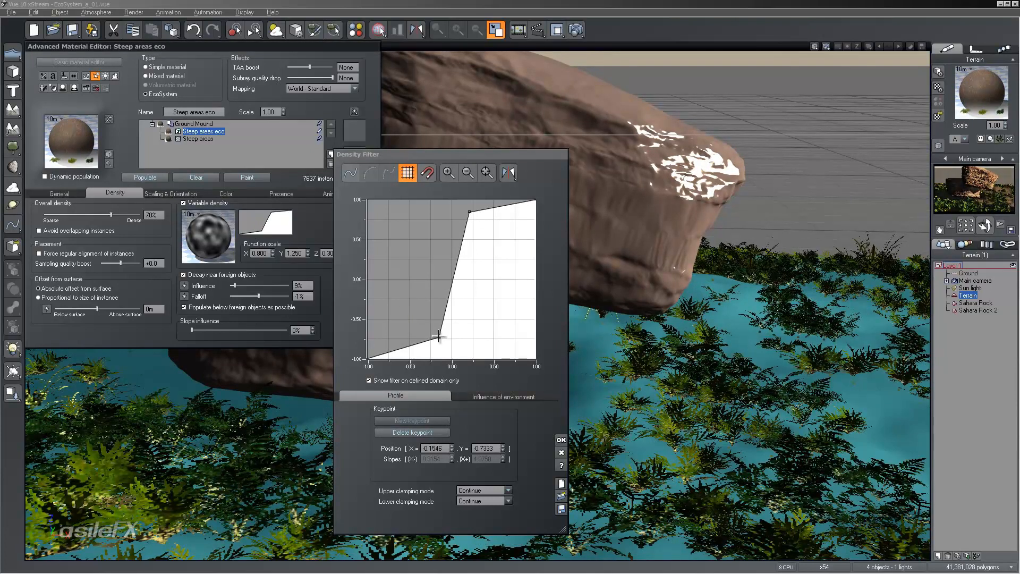
Move the filter's upper keypoint to about X 0.67, Y 0.97 and the lower one to about X 0.27, Y -0.97, repopulating the EcoSystem.
left_click_drag(439, 337, 452, 355)
left_click_drag(470, 212, 509, 201)
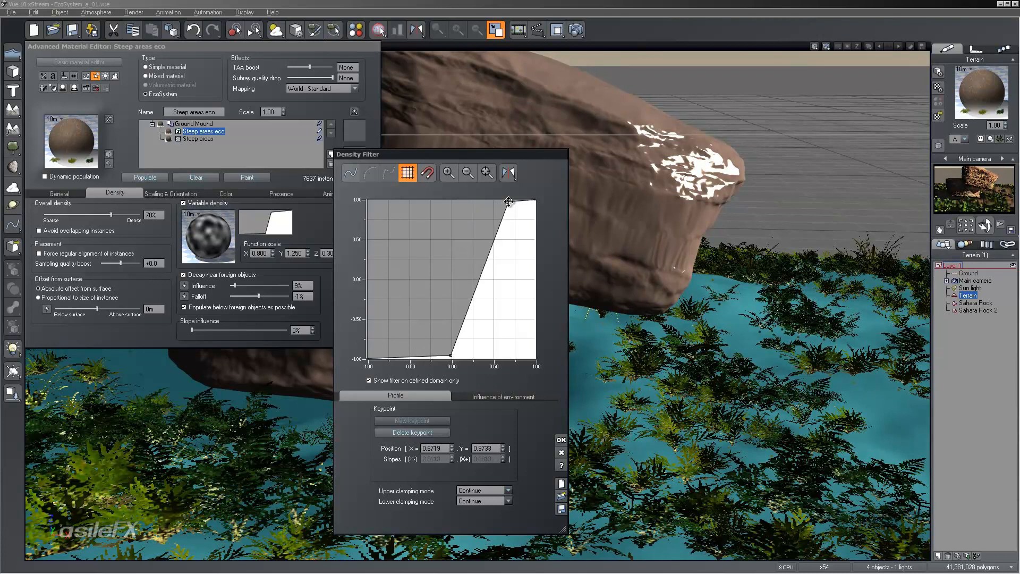
left_click(161, 177)
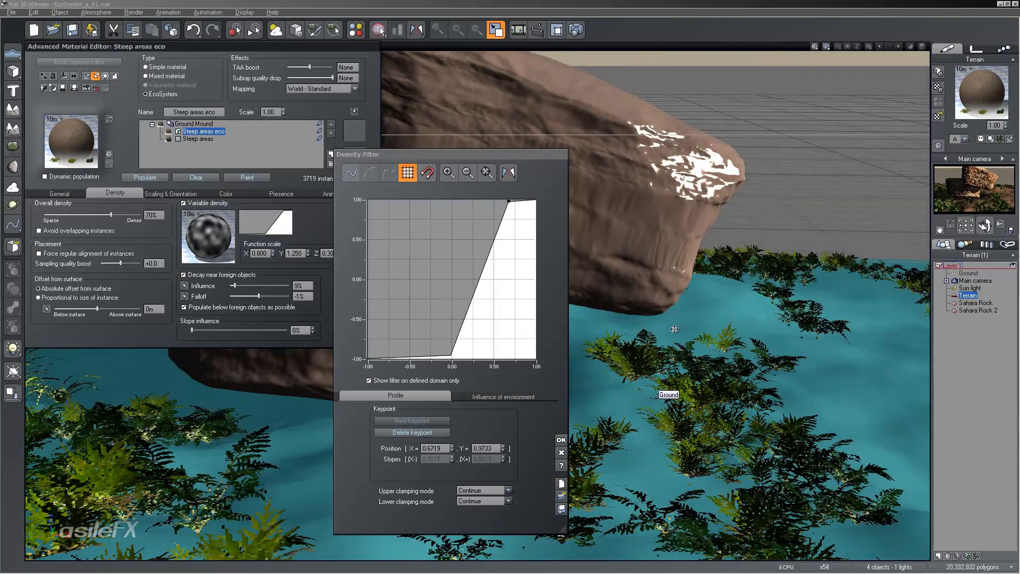
left_click_drag(451, 355, 475, 355)
left_click(159, 177)
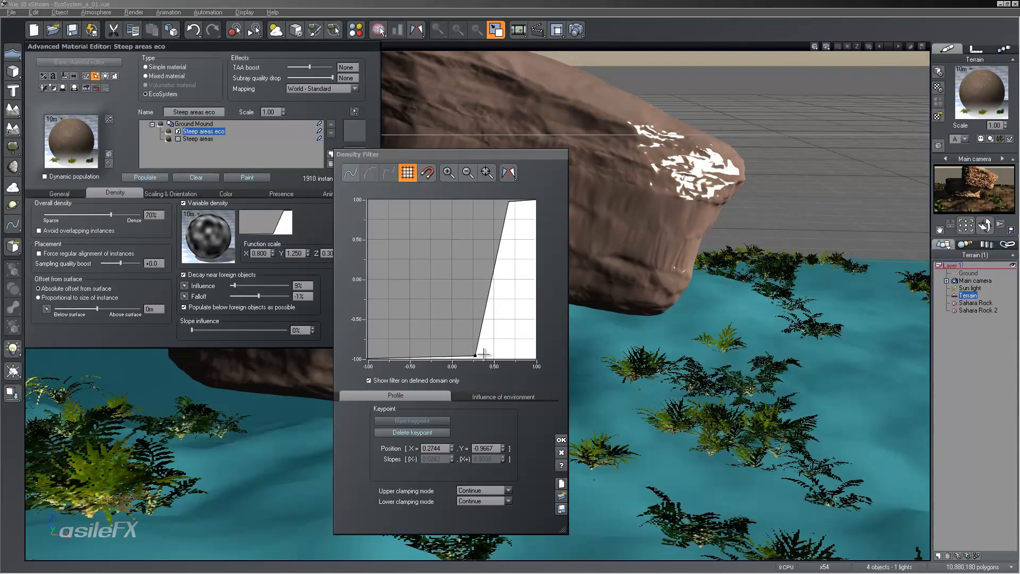
Move the density filter's lower keypoint to about X 0.61, Y -1.01 and repopulate the EcoSystem.
left_click_drag(475, 356, 503, 360)
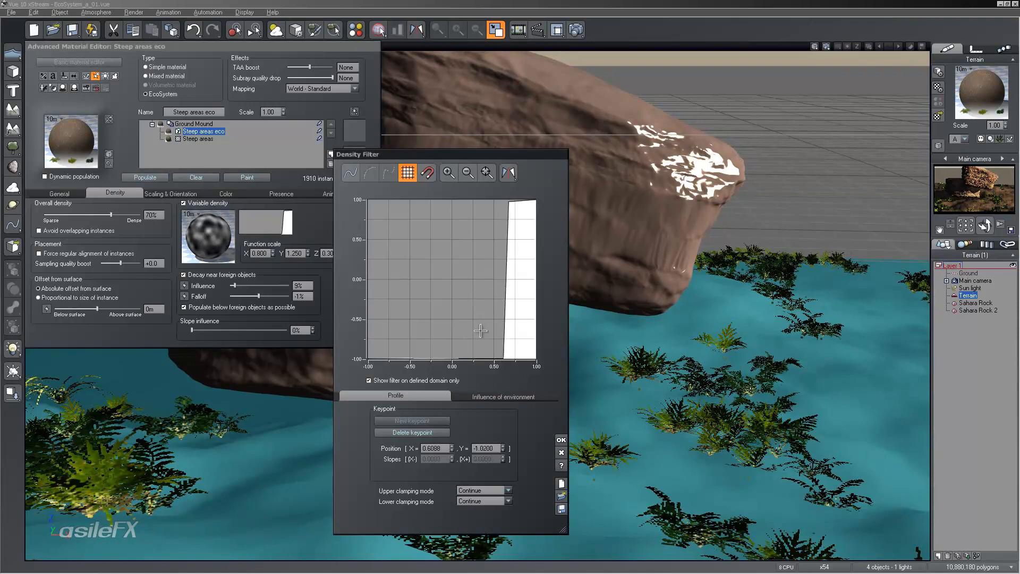
left_click(149, 177)
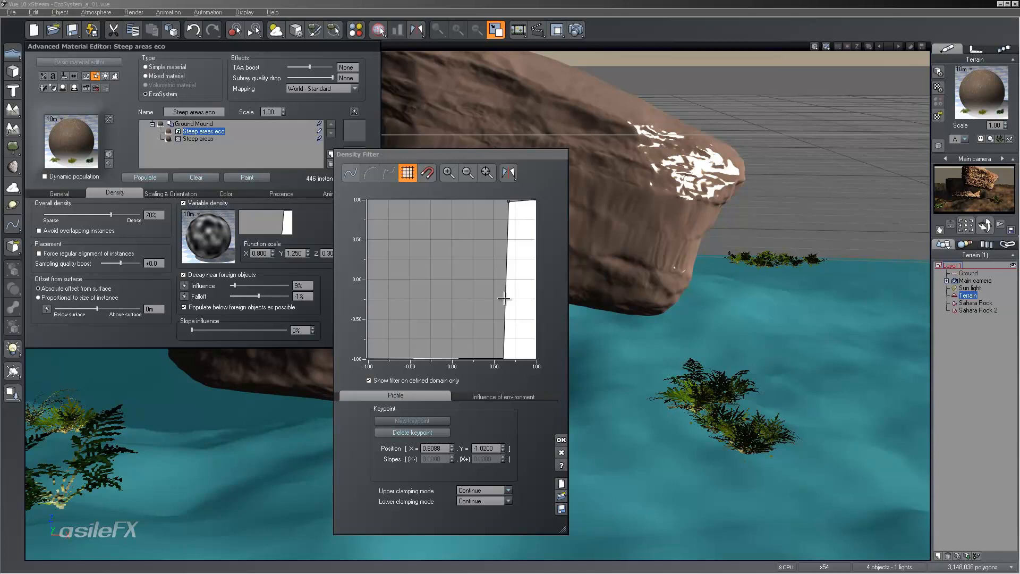
right_click_drag(505, 299, 490, 266)
left_click(489, 321)
right_click_drag(458, 204, 466, 245)
left_click(465, 173)
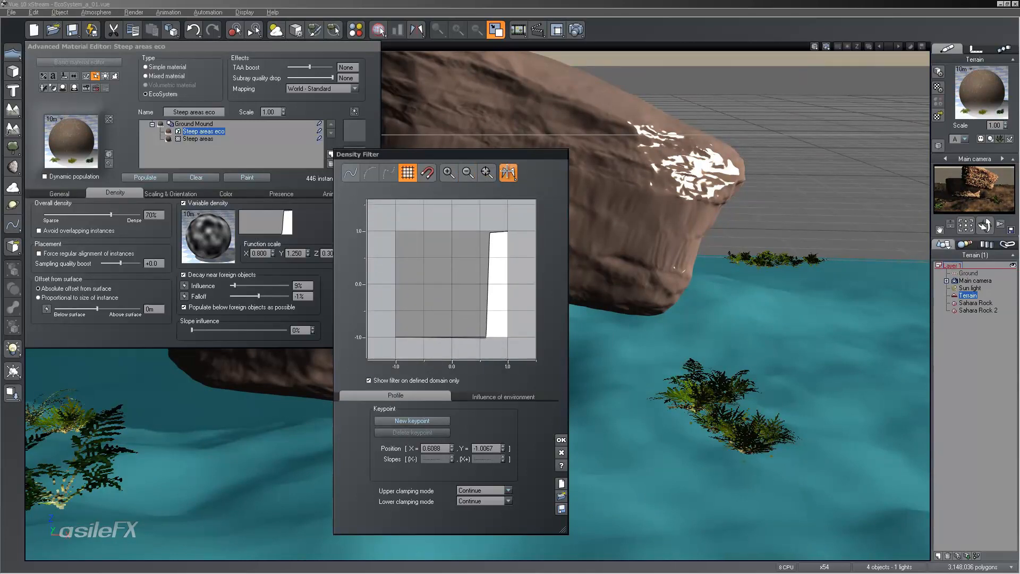
Flip the density filter curve repeatedly to compare both orientations, ending with the original one.
left_click(508, 173)
left_click(507, 172)
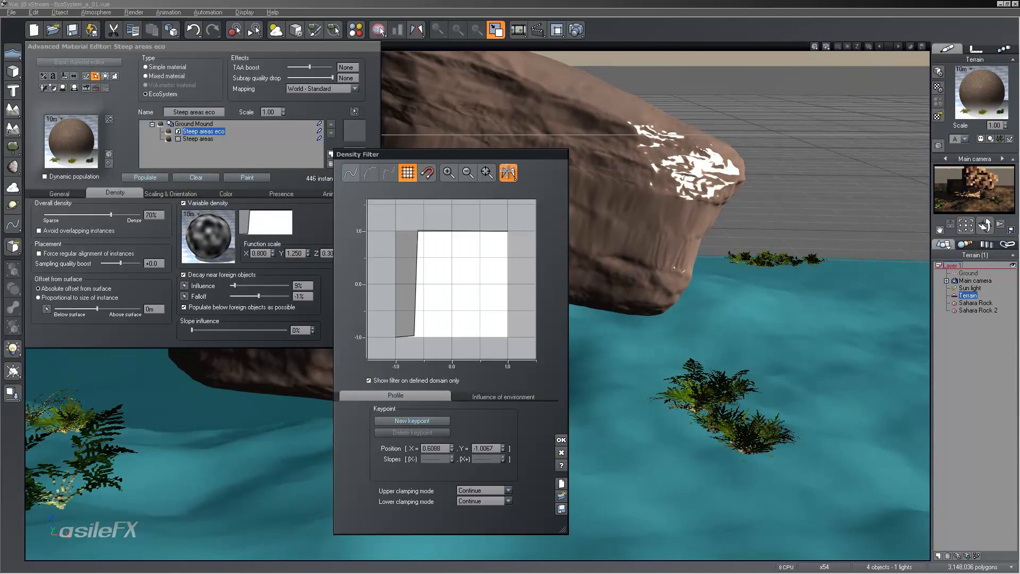
left_click(508, 173)
left_click(508, 173)
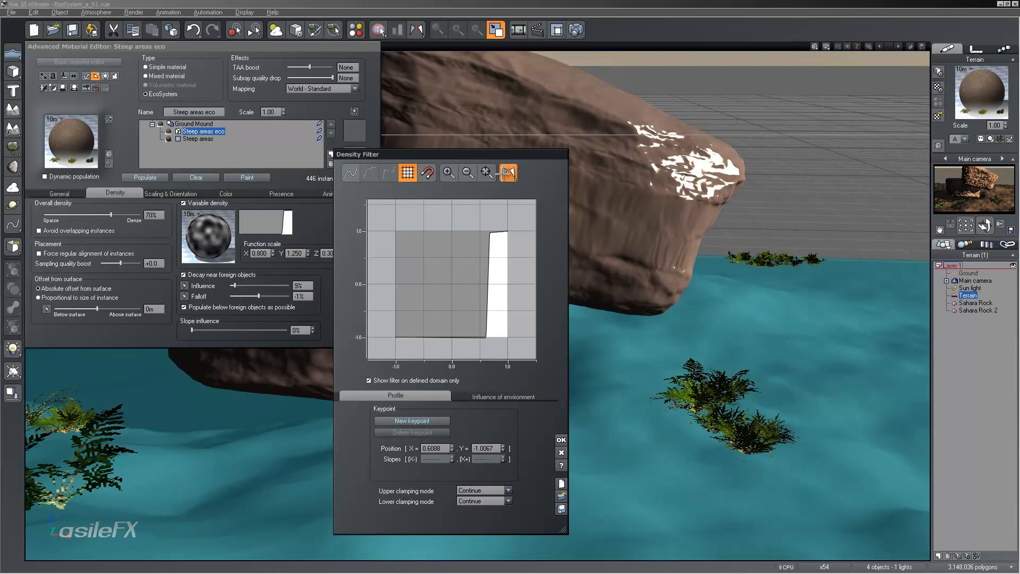
left_click(509, 172)
left_click(509, 173)
Smooth the density filter's curve and show the filter beyond its defined domain.
left_click(351, 172)
left_click(354, 173)
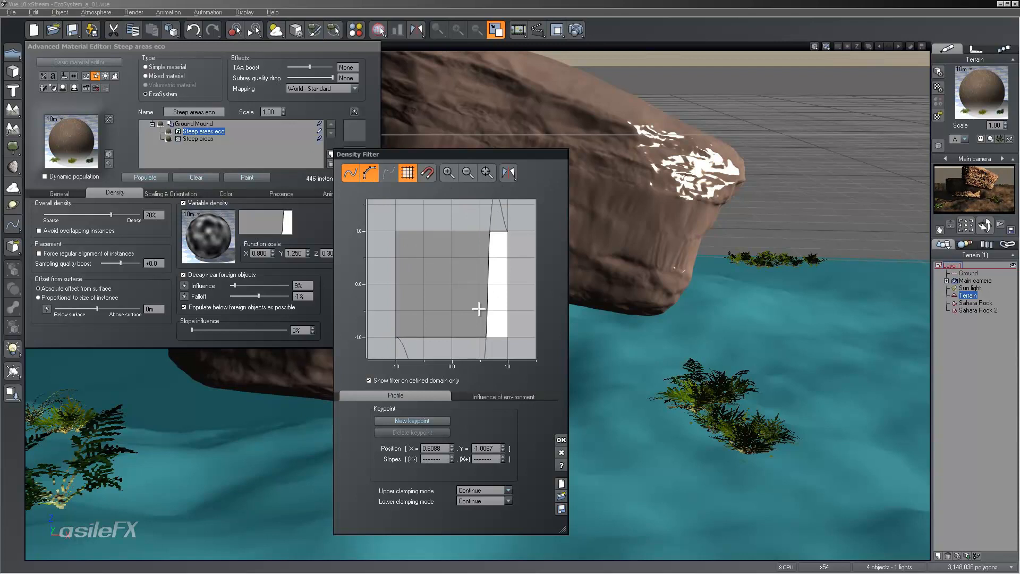
left_click(396, 379)
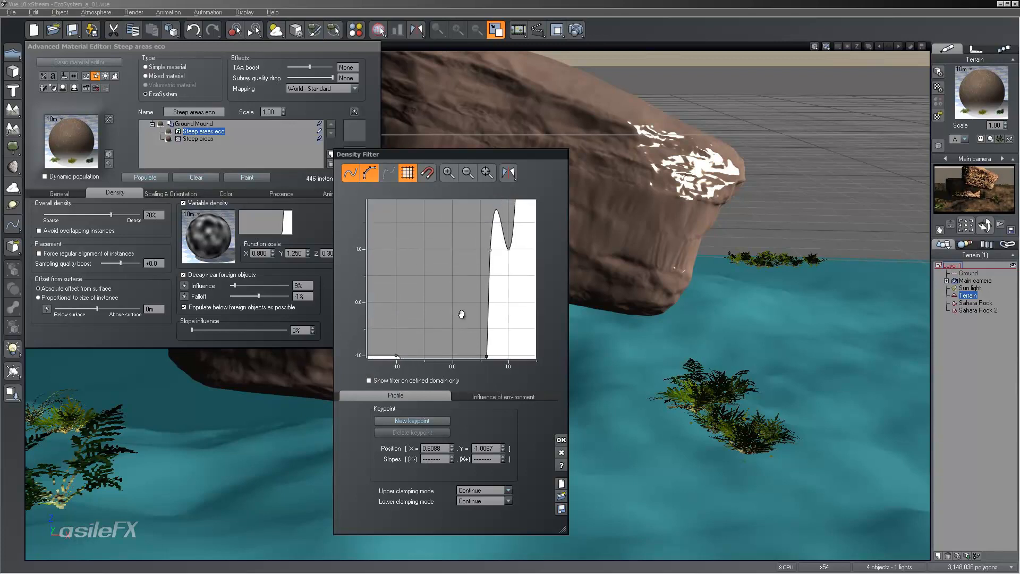
left_click_drag(502, 252, 504, 230)
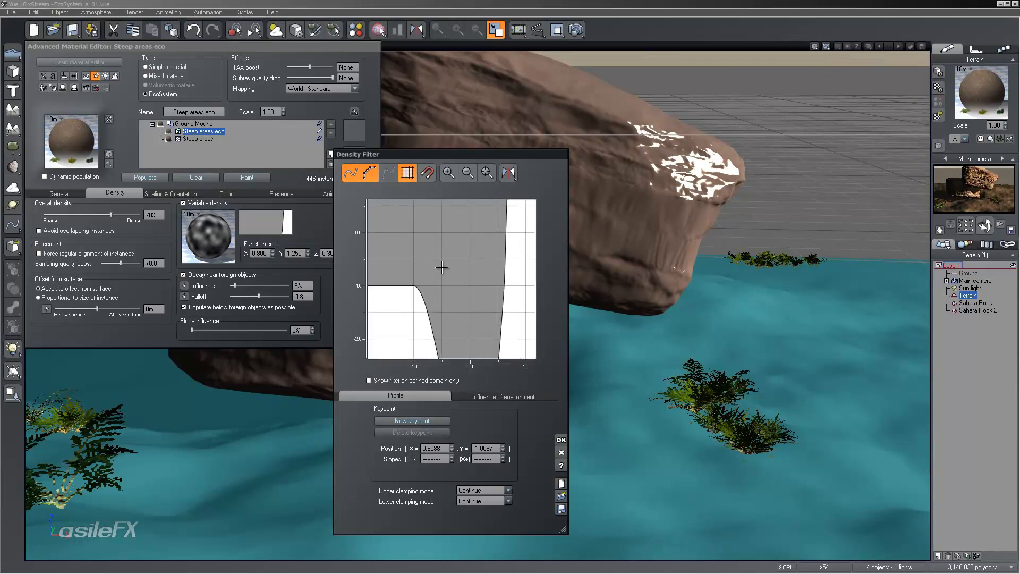
left_click_drag(402, 238, 412, 339)
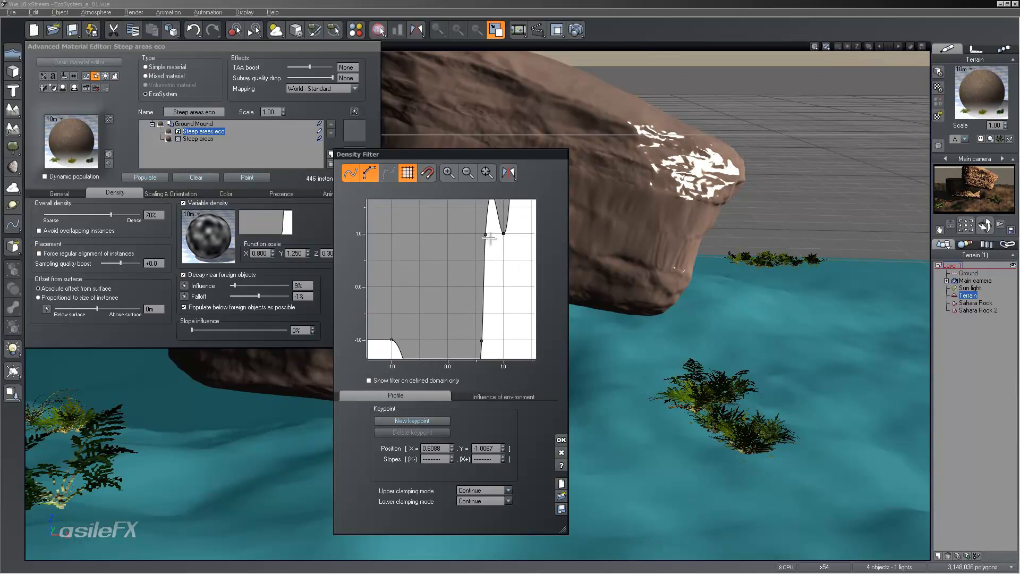
Repopulate the EcoSystem, move the filter's lower keypoint to about X 0.07, Y 1.00 and accept the filter.
left_click(160, 178)
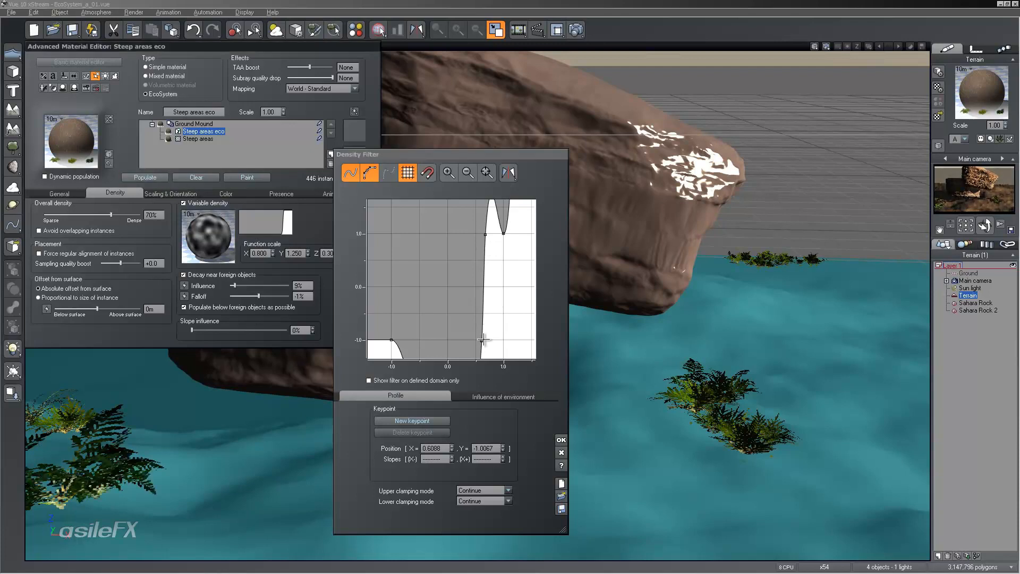
left_click_drag(484, 341, 452, 201)
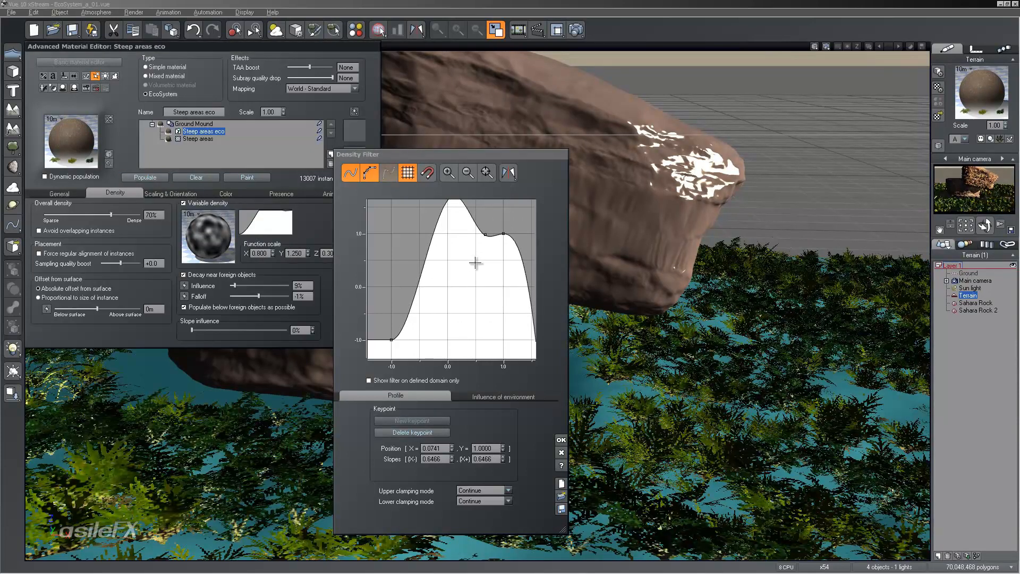
left_click(561, 439)
Reset the density filter to its default, give it a smooth curve and repopulate the EcoSystem.
right_click(265, 220)
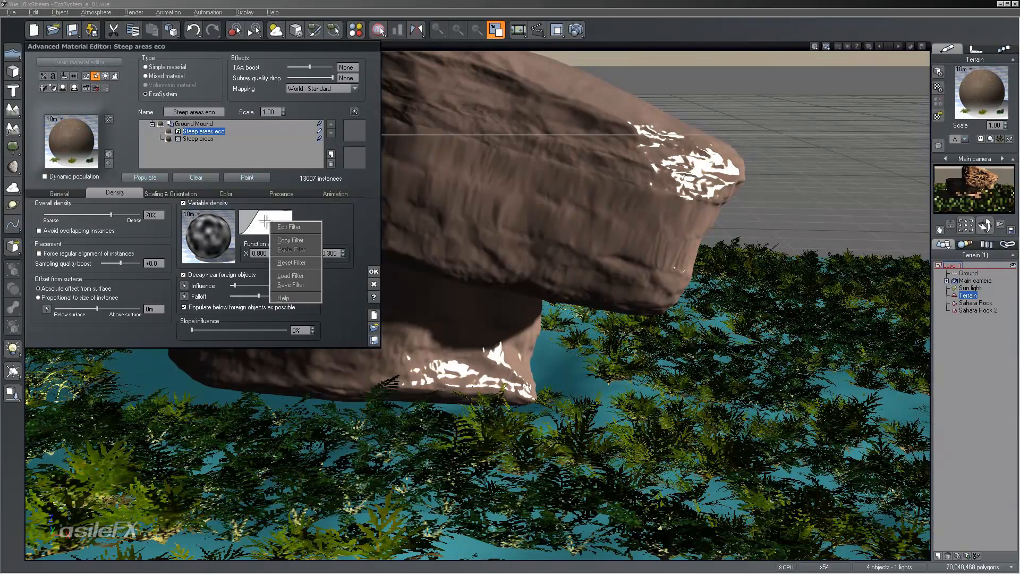
left_click(303, 261)
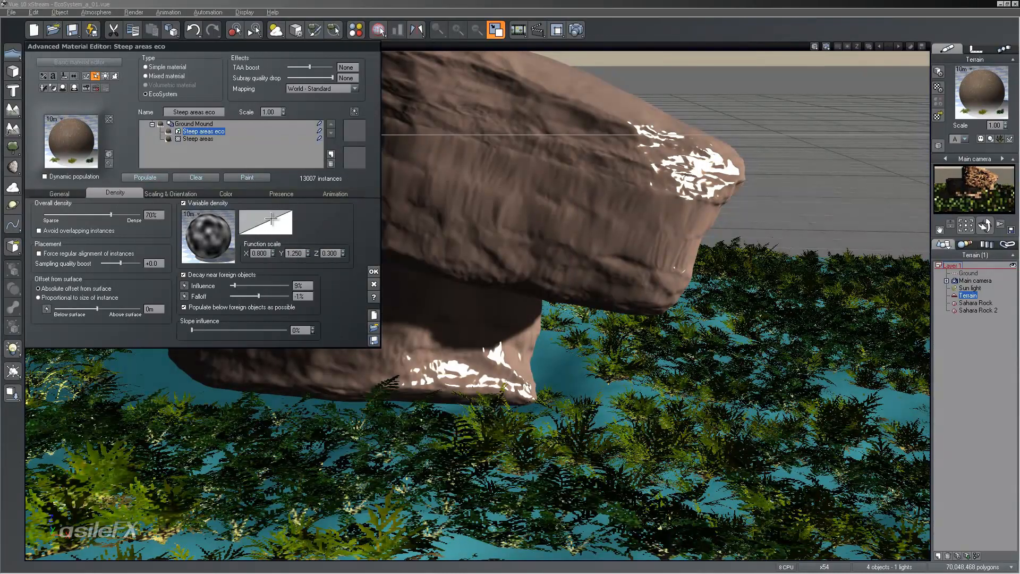
right_click(289, 219)
left_click(311, 226)
left_click(351, 172)
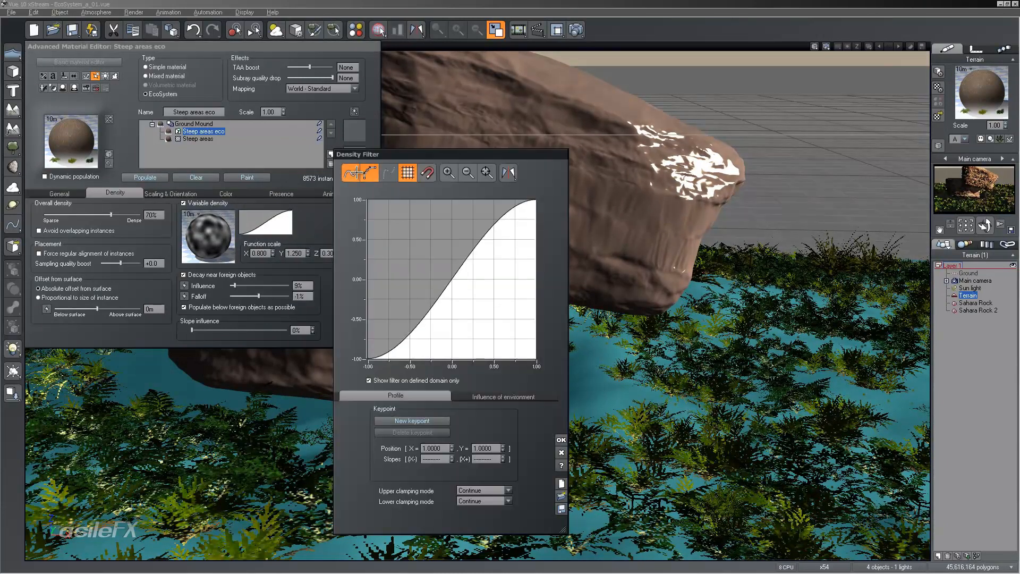
left_click(562, 440)
left_click(145, 175)
Add a keypoint midway along the density filter curve, move it to about X 0.20, Y 0.05 and repopulate.
right_click(289, 220)
left_click(311, 225)
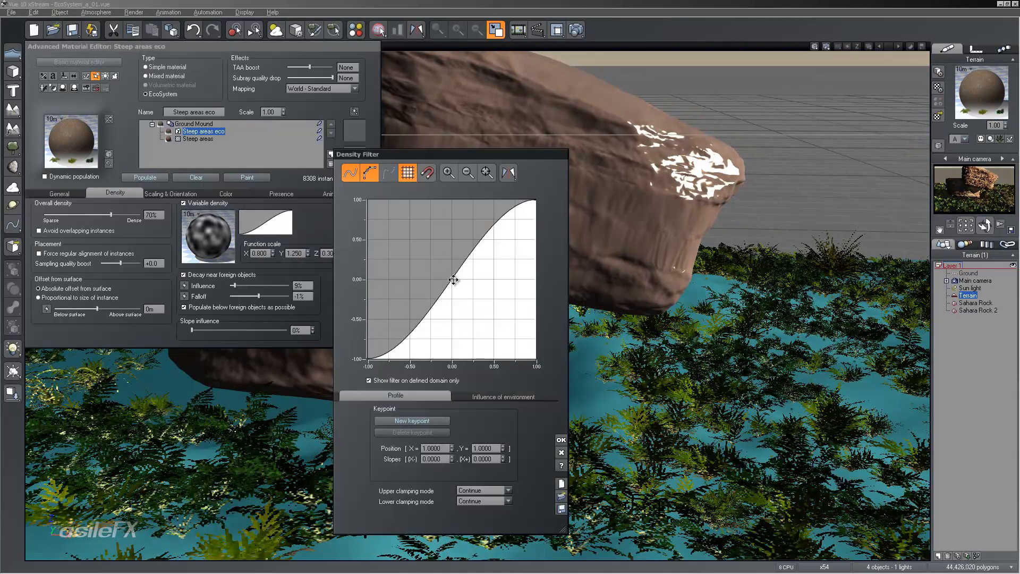
left_click(453, 280)
mouse_move(457, 269)
left_mouse_down()
mouse_move(455, 261)
mouse_move(454, 277)
mouse_move(456, 263)
mouse_move(468, 275)
left_mouse_up()
left_click(144, 177)
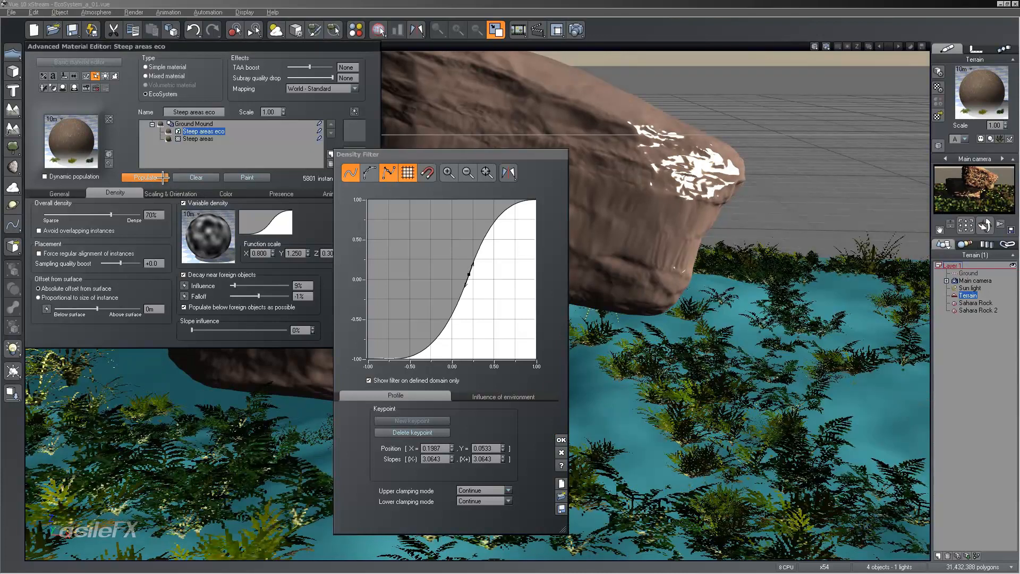
Make the density filter dependent on slope, trying influences of 9% and 59% and repopulating the EcoSystem.
left_click(497, 395)
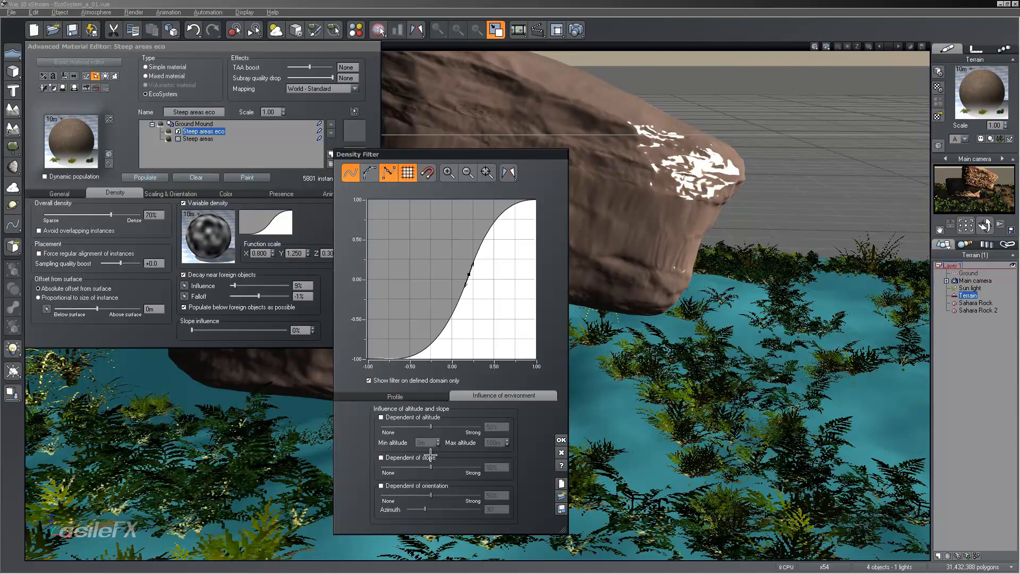
left_click(418, 455)
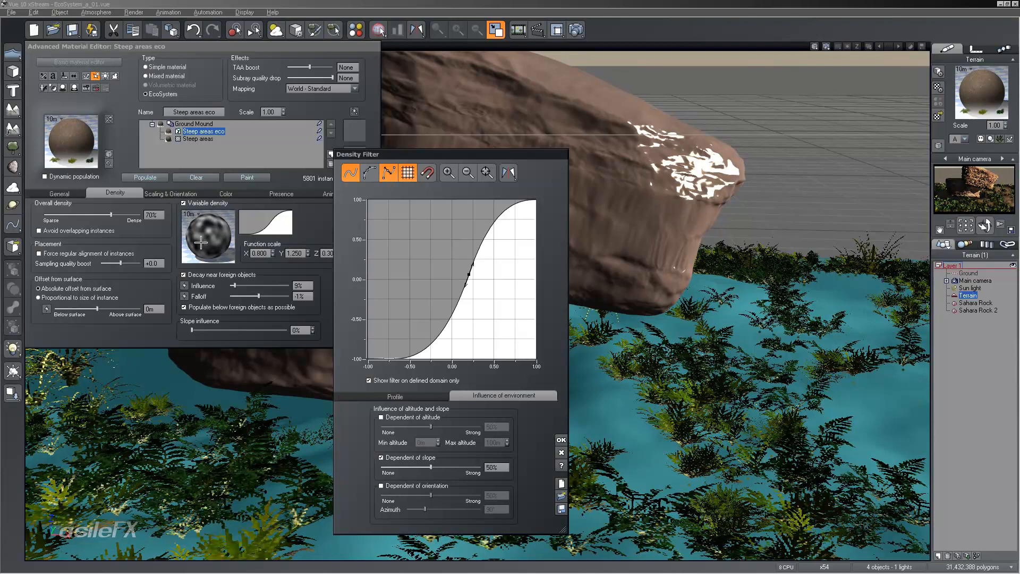
left_click_drag(419, 463, 391, 466)
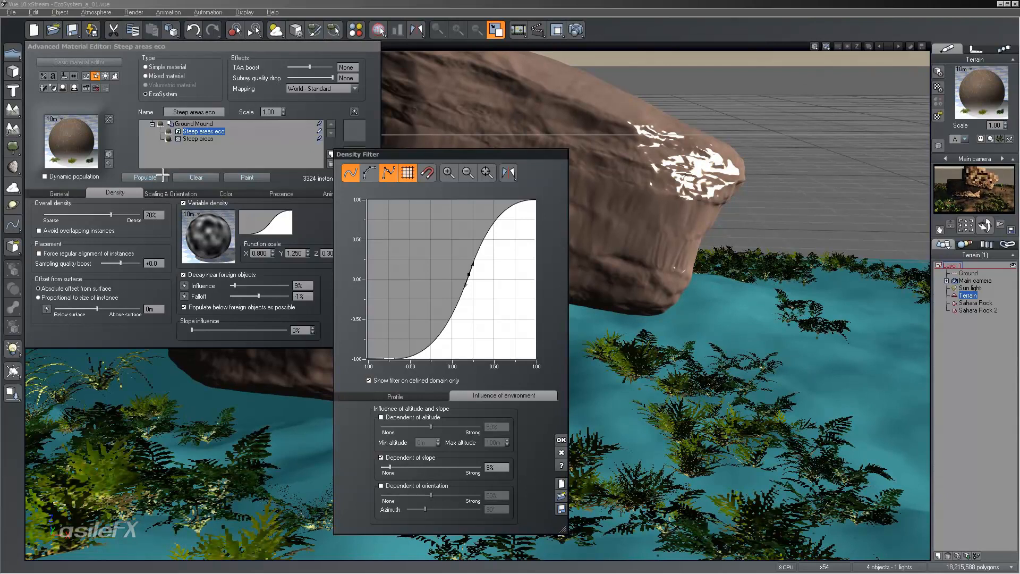
left_click(466, 468)
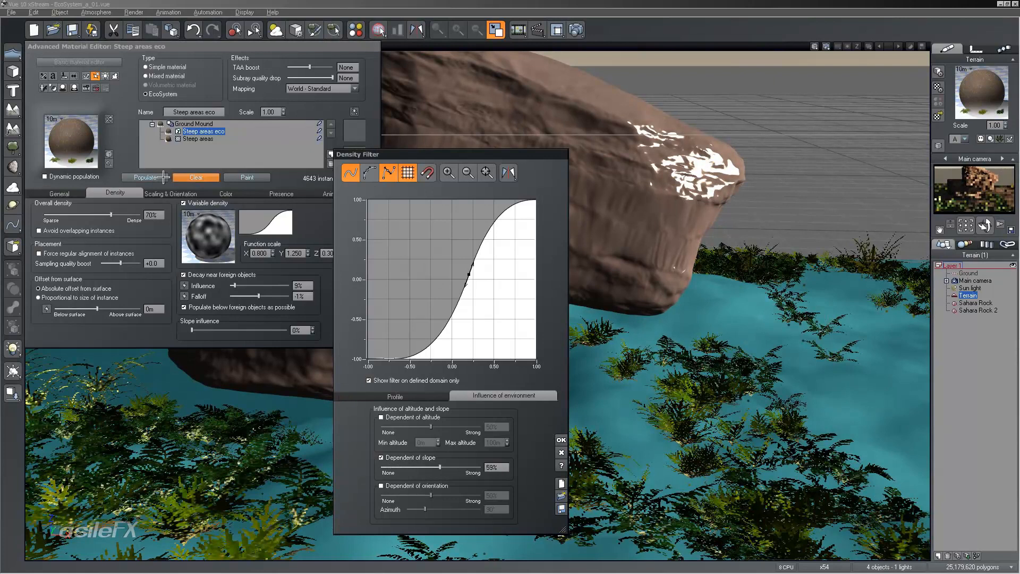
left_click(158, 177)
Set the density filter's slope influence to 18% and repopulate the EcoSystem.
left_click_drag(441, 467, 396, 468)
left_click(130, 177)
left_click(145, 177)
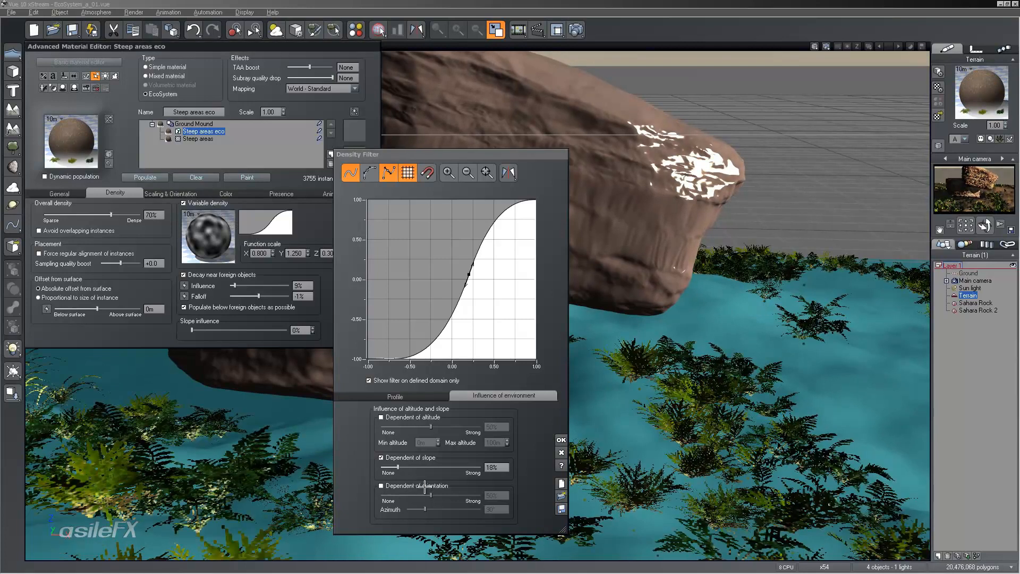
Make the density filter dependent on orientation with a 36% influence and 74° azimuth, repopulating the EcoSystem.
left_click(419, 485)
left_click(145, 177)
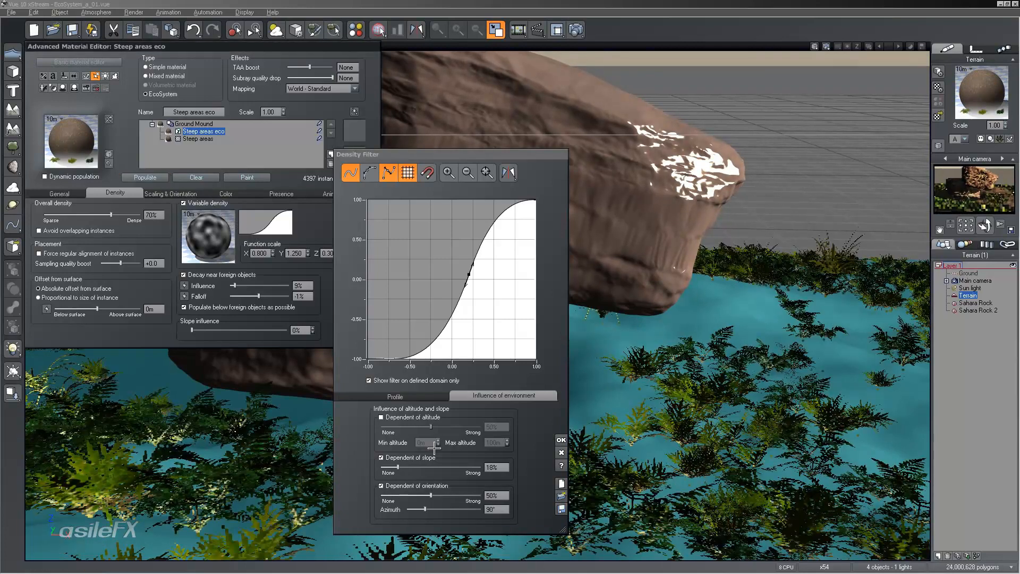
mouse_move(425, 509)
left_mouse_down()
mouse_move(467, 510)
mouse_move(422, 509)
mouse_move(417, 495)
left_mouse_up()
left_click(155, 176)
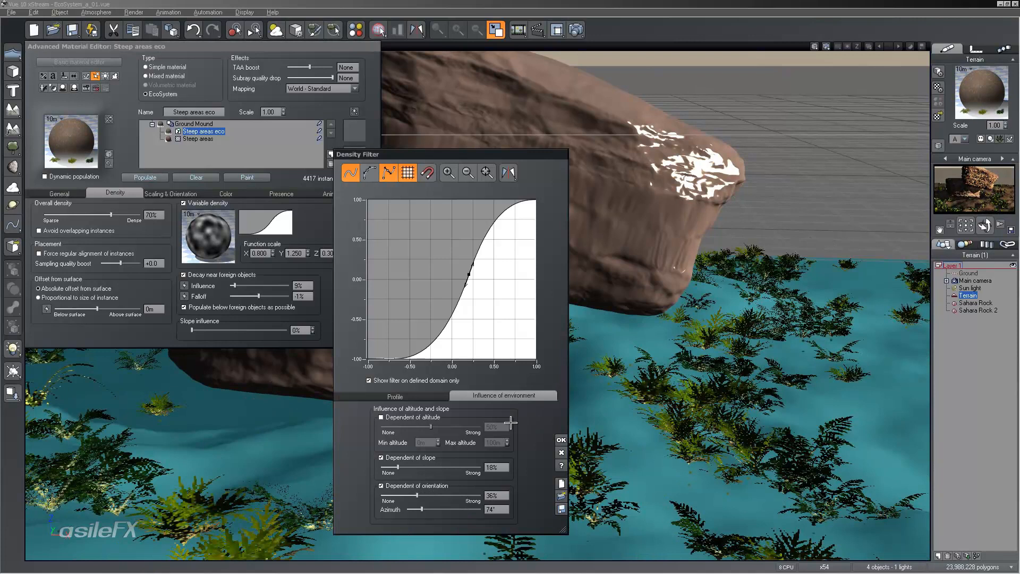
Turn off the filter's slope and orientation dependence, accept the filter and repopulate the EcoSystem.
left_click(417, 458)
left_click(405, 486)
left_click(558, 439)
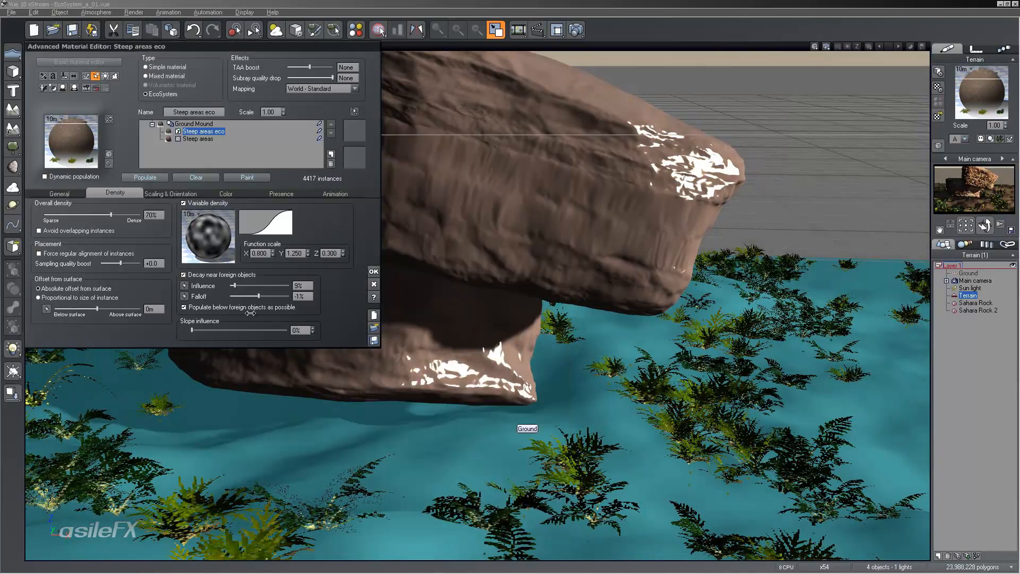
left_click(160, 178)
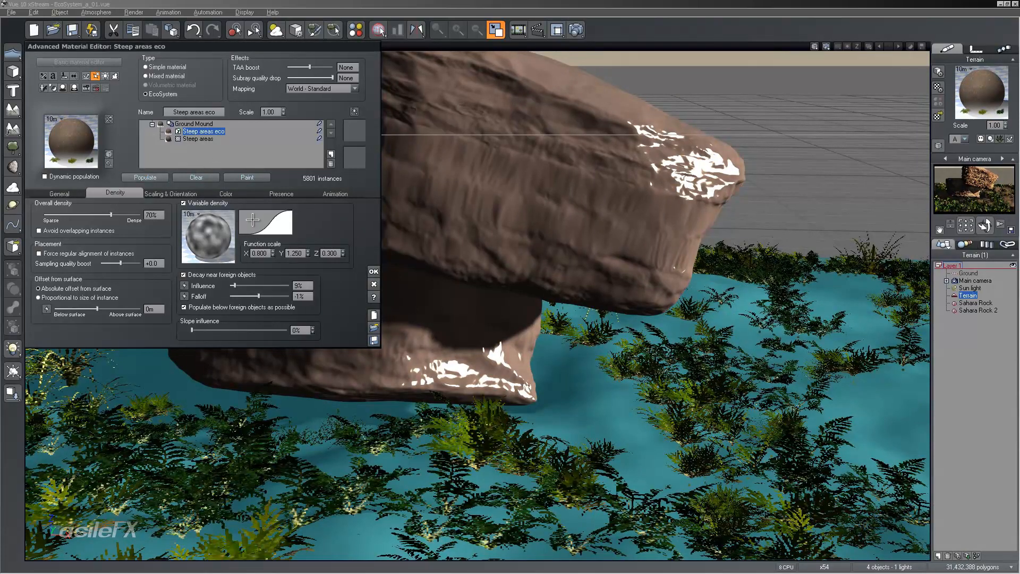
Edit the density filter to depend on slope again at 18%, accept it and repopulate the EcoSystem.
left_click(267, 228)
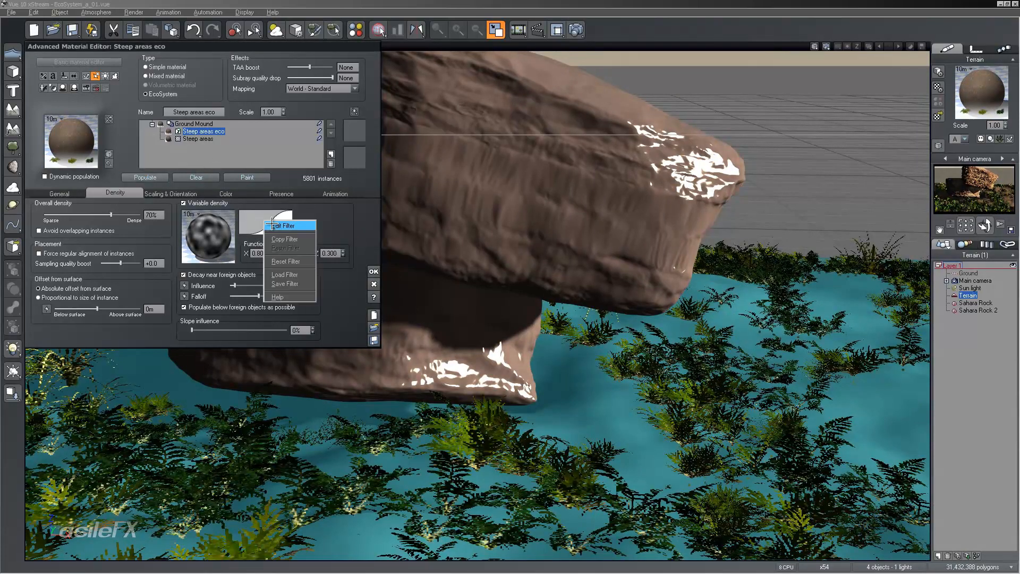
left_click(287, 225)
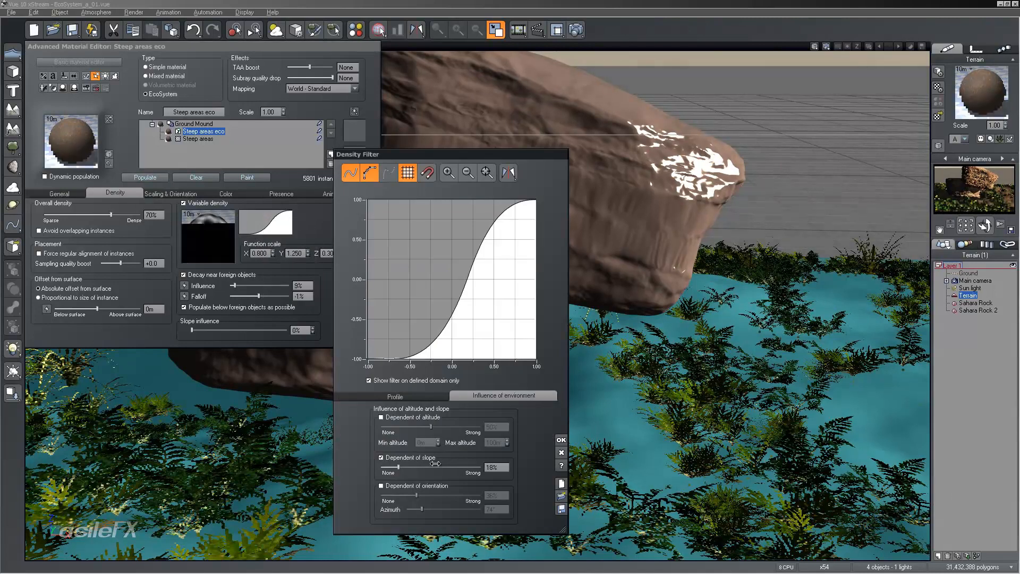
left_click(562, 439)
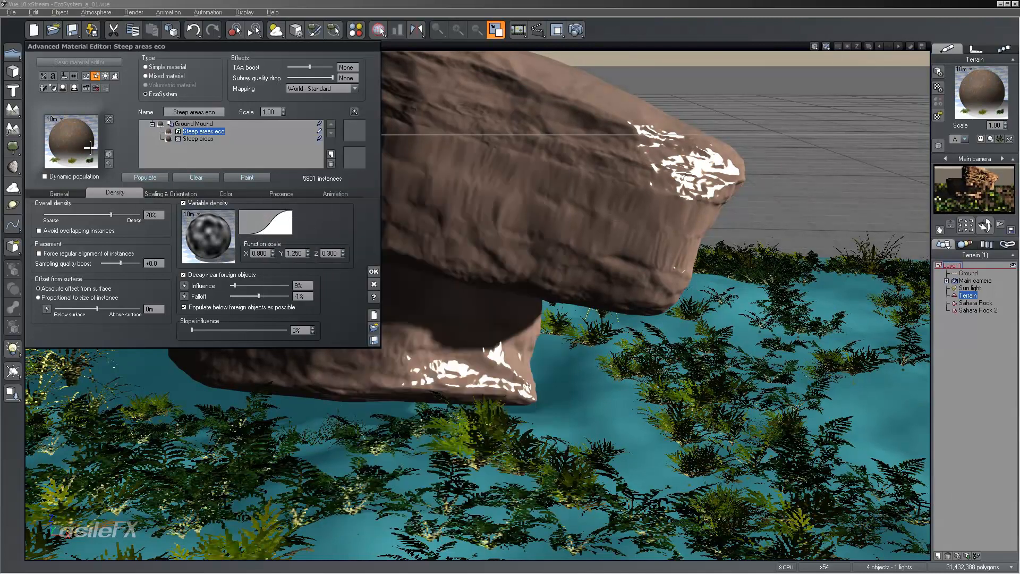
left_click(145, 177)
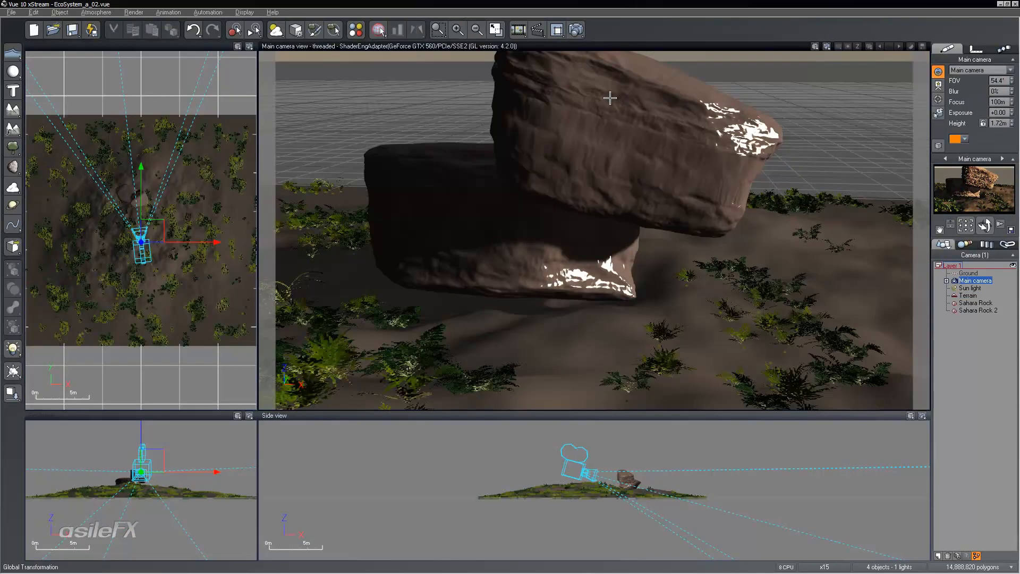
Edit the terrain's material, create another EcoSystem layer from the Steep areas layer and move it above the existing EcoSystem layer.
left_click(970, 296)
double_click(981, 95)
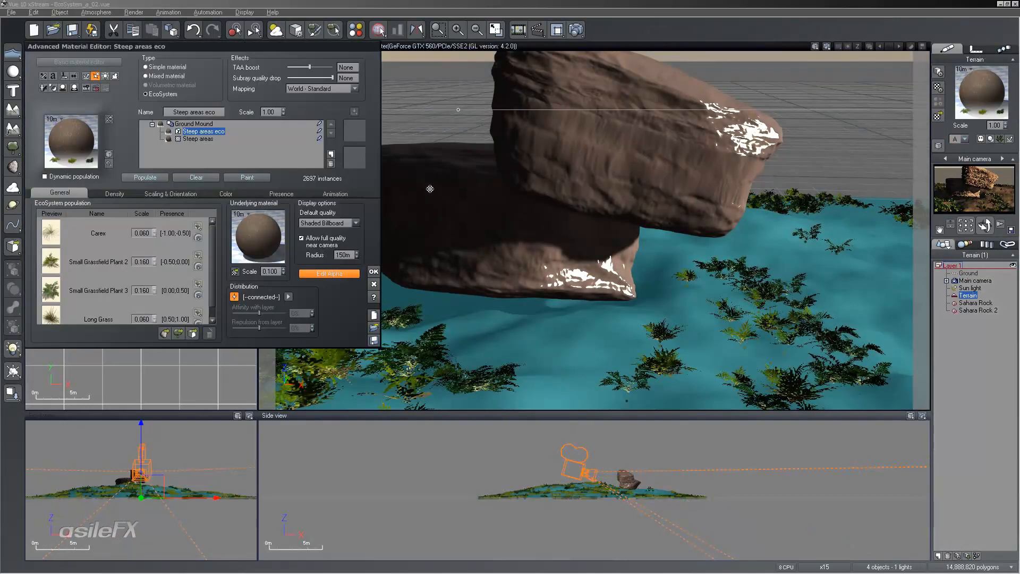
left_click(206, 139)
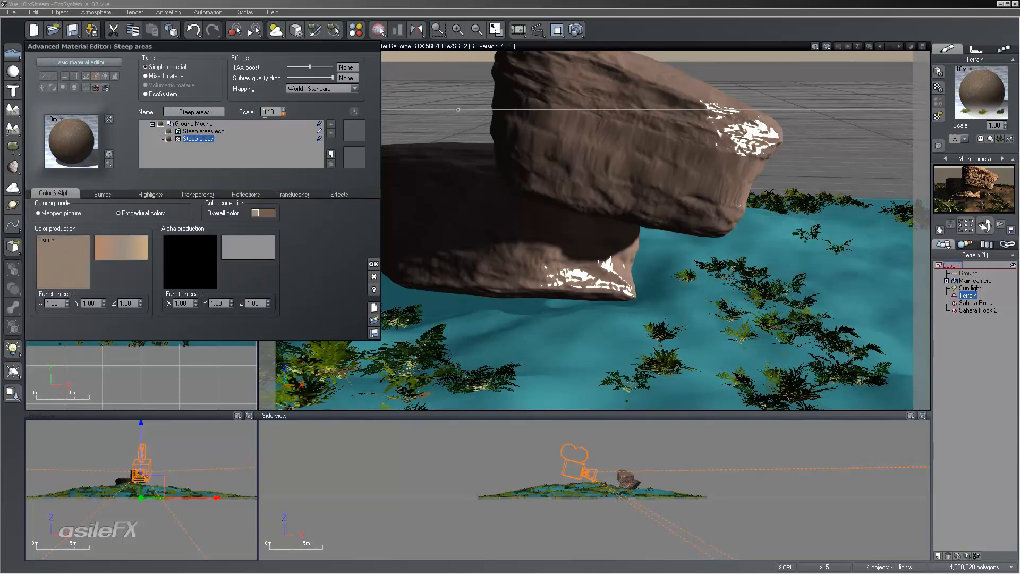
left_click(162, 94)
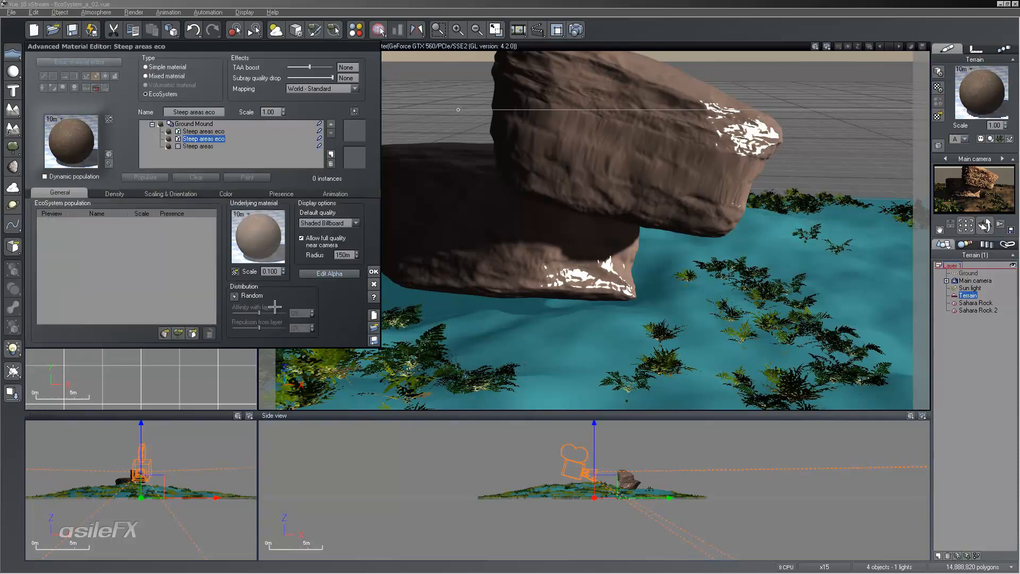
left_click(330, 124)
Rename the new top EcoSystem layer as areas eco.
left_click(192, 112)
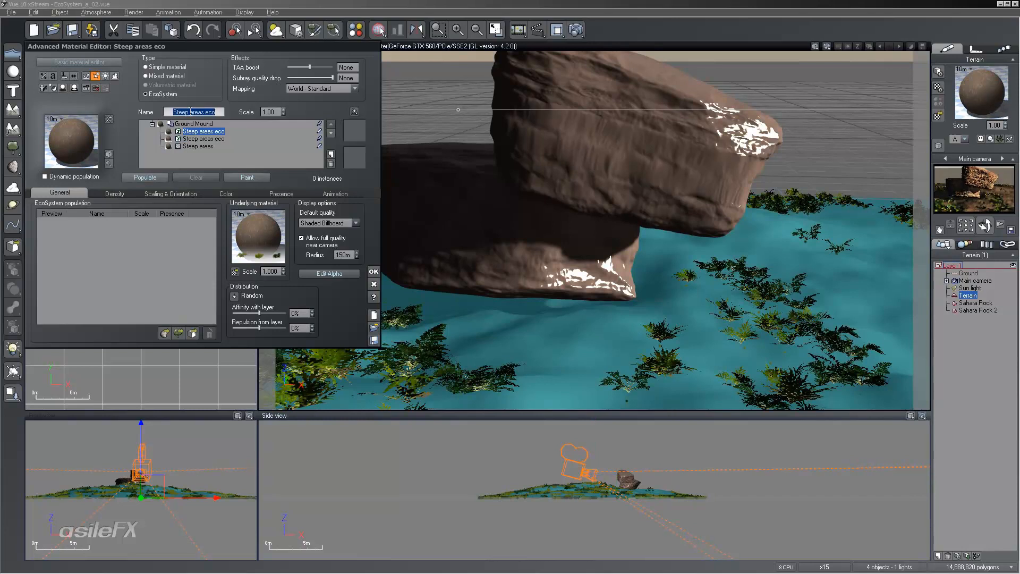
left_click(191, 111)
key("BackSpace")
key("Return")
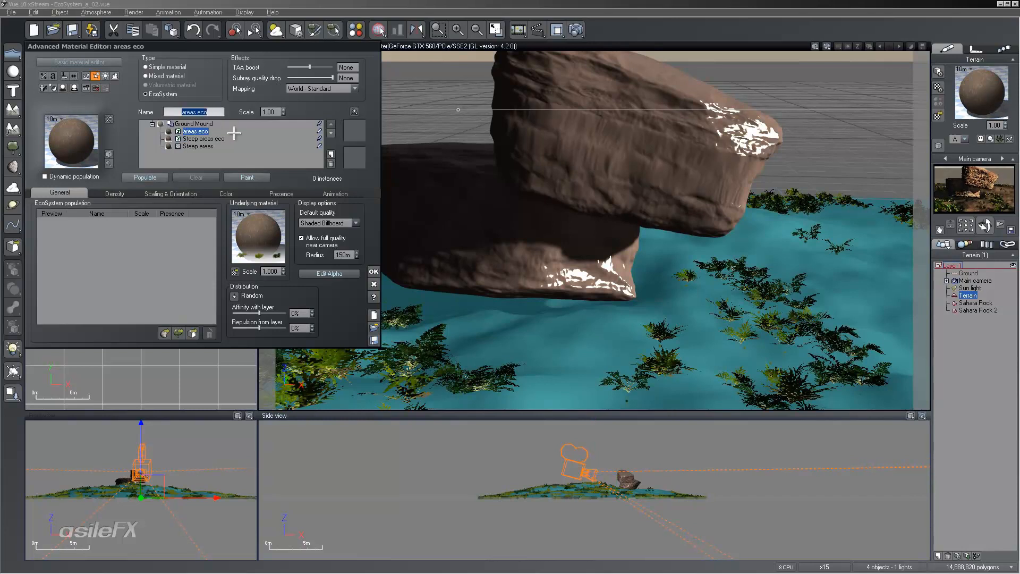
Add the Primrose, Bonny Clump and Colorful Bonnies flowers to the areas eco layer's population.
left_click(176, 333)
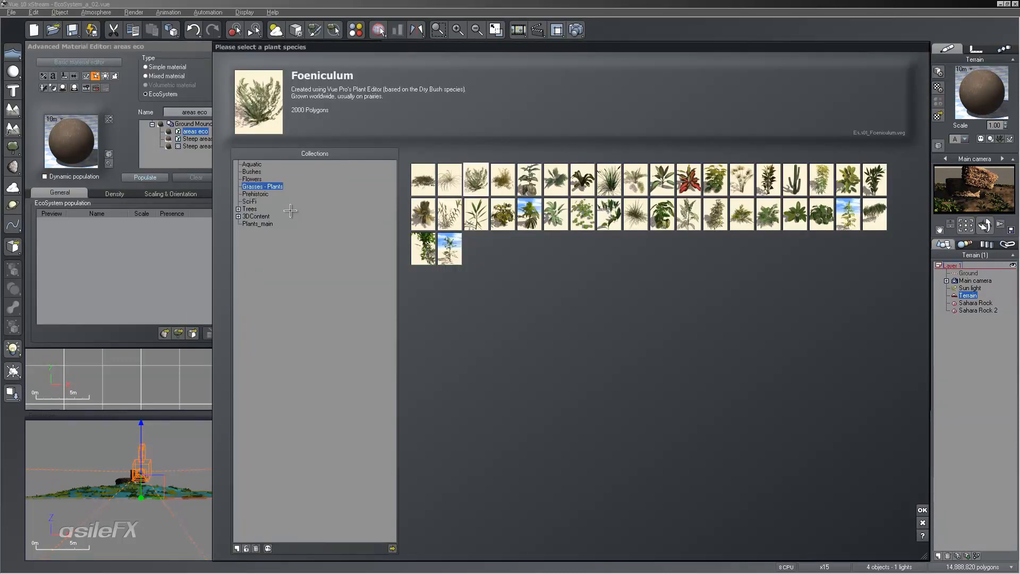
left_click(257, 179)
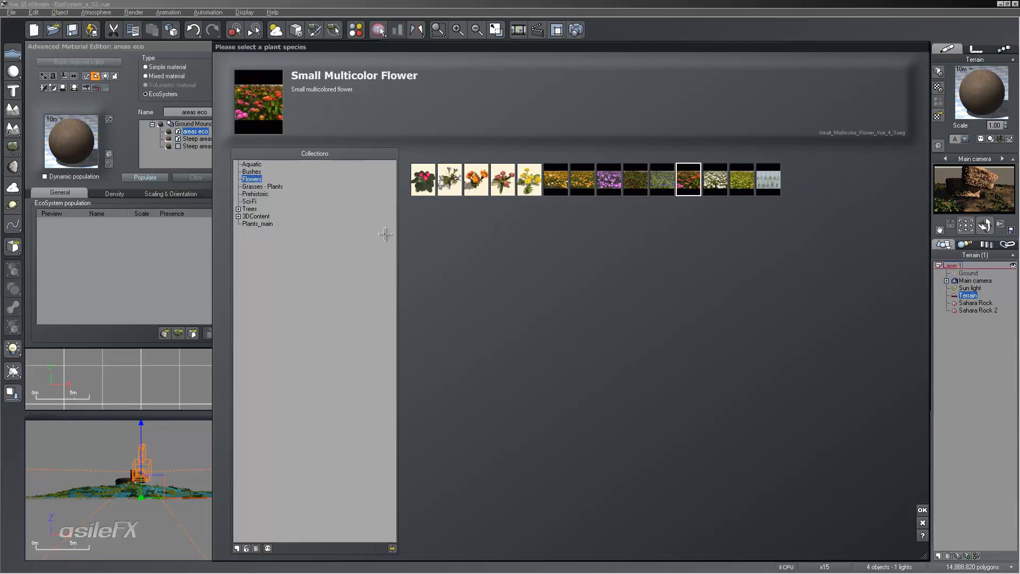
double_click(424, 182)
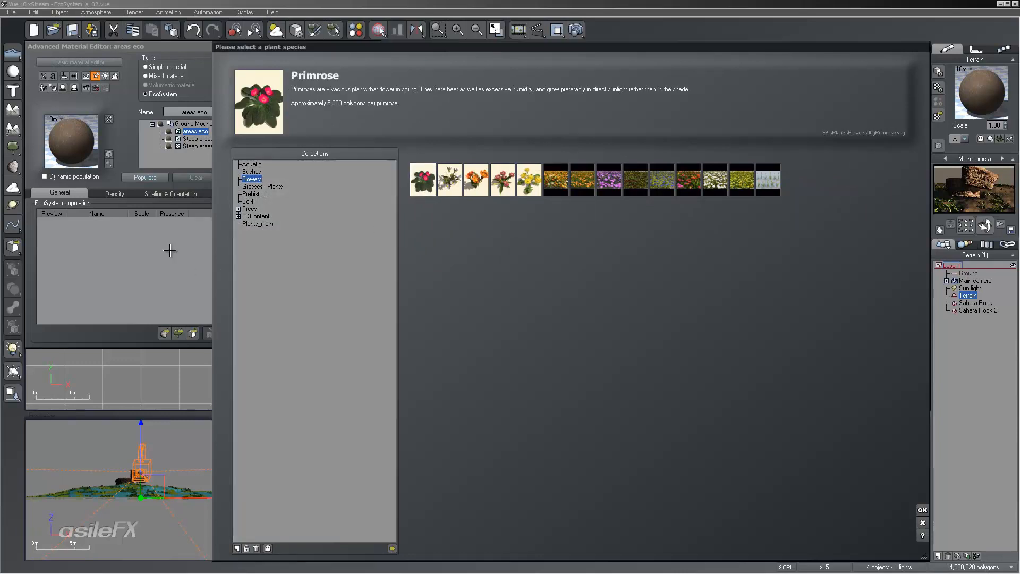
left_click(460, 187)
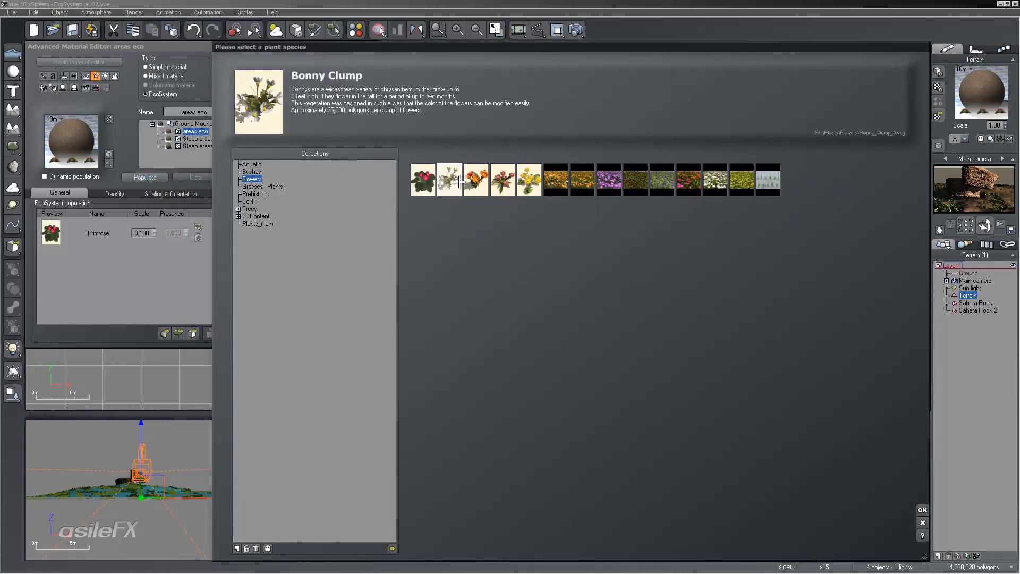
left_click_drag(477, 179, 114, 288)
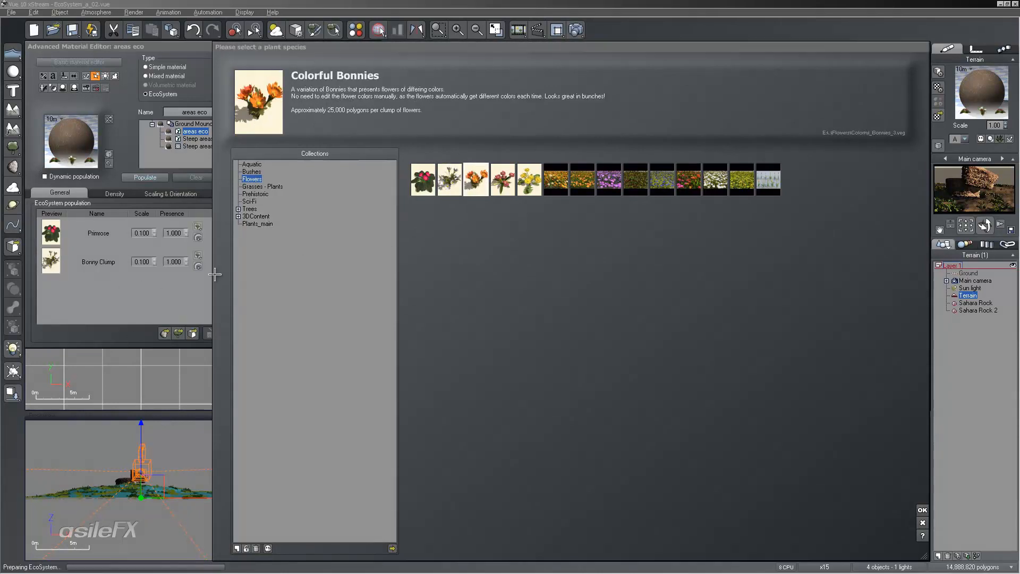
Look through the other flower species and add Red Flowers to the areas eco population.
left_click(531, 181)
left_click(582, 178)
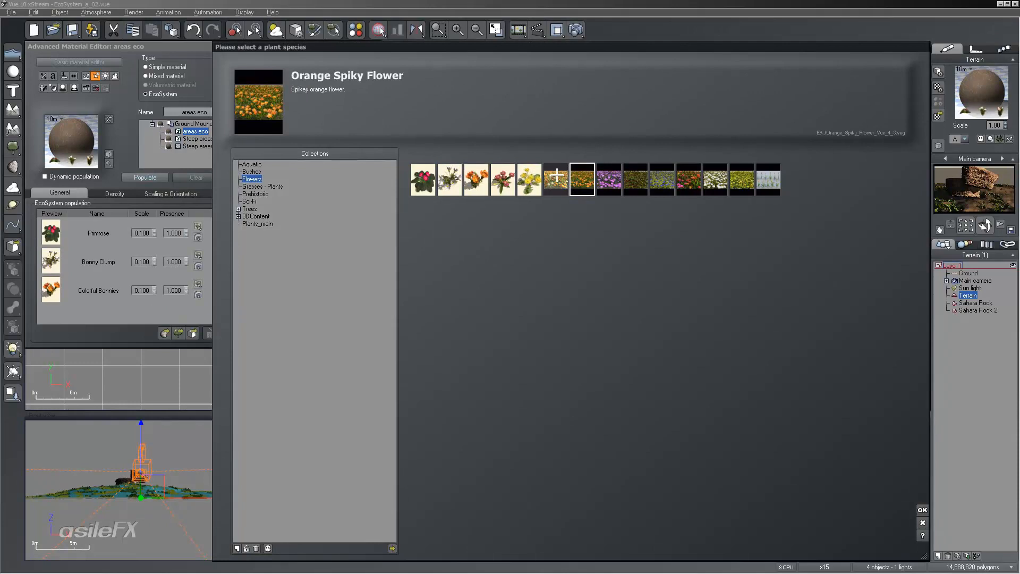
left_click(556, 174)
left_click_drag(505, 184, 81, 310)
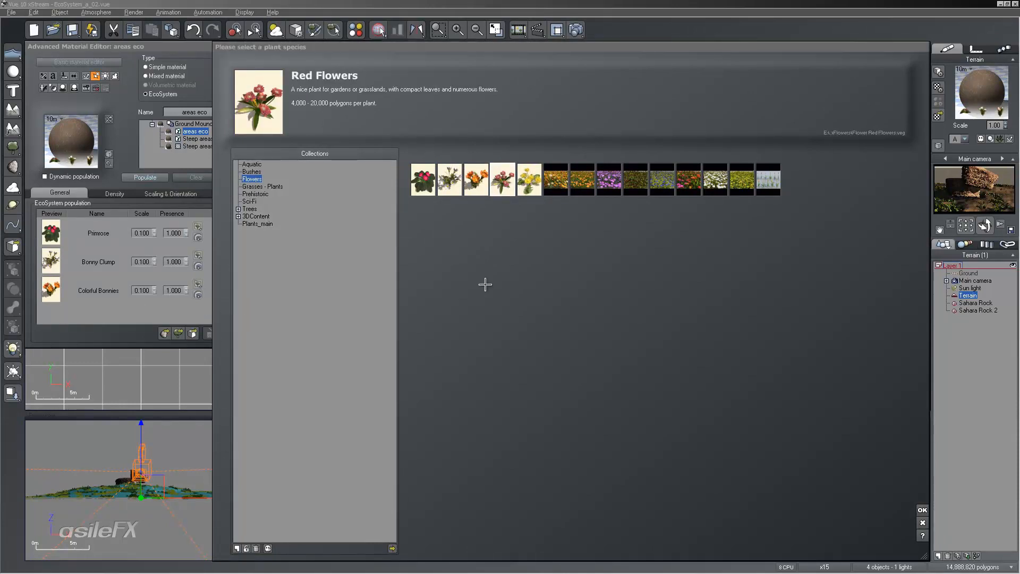
left_click(526, 180)
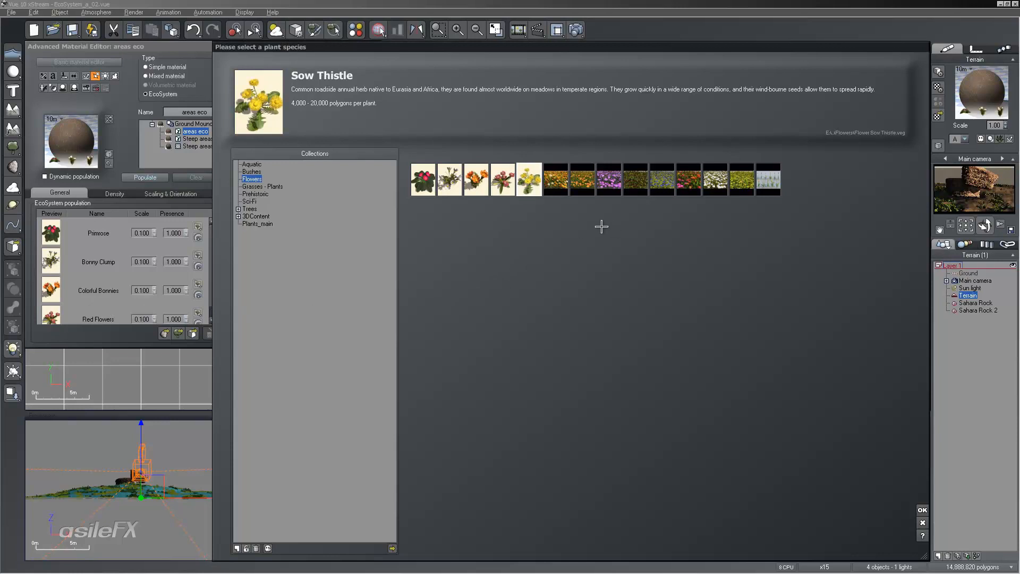
Add the Small Grassfield Plant from the Grasses - Plants collection, accept the selection and populate the areas eco layer.
left_click(270, 184)
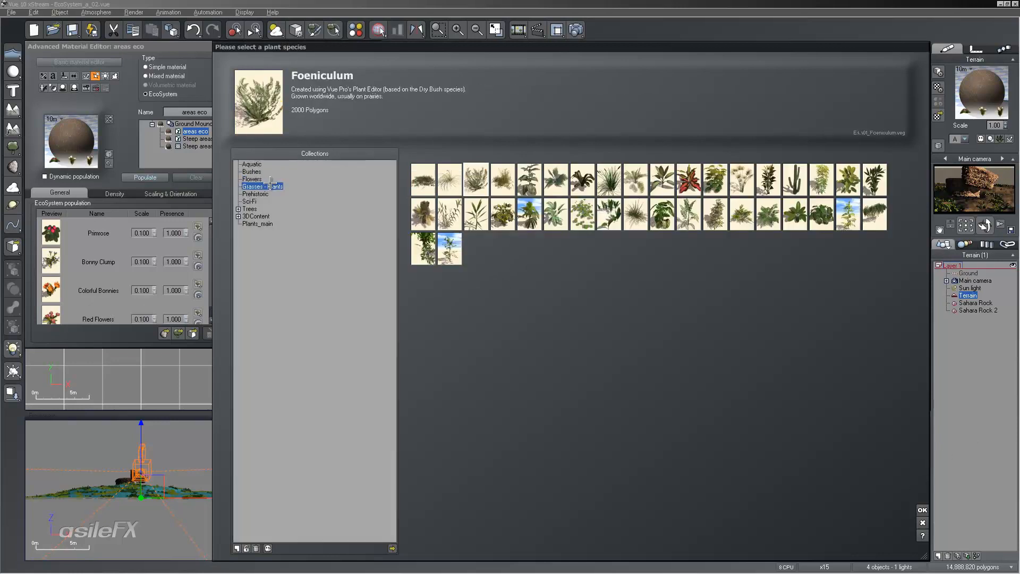
left_click_drag(583, 212, 143, 257)
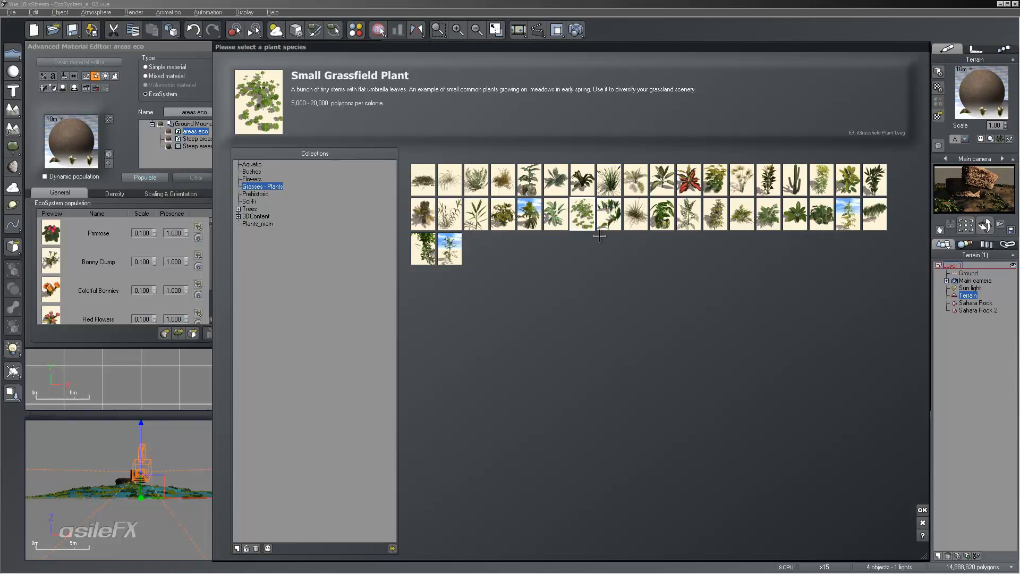
left_click(923, 509)
left_click(145, 177)
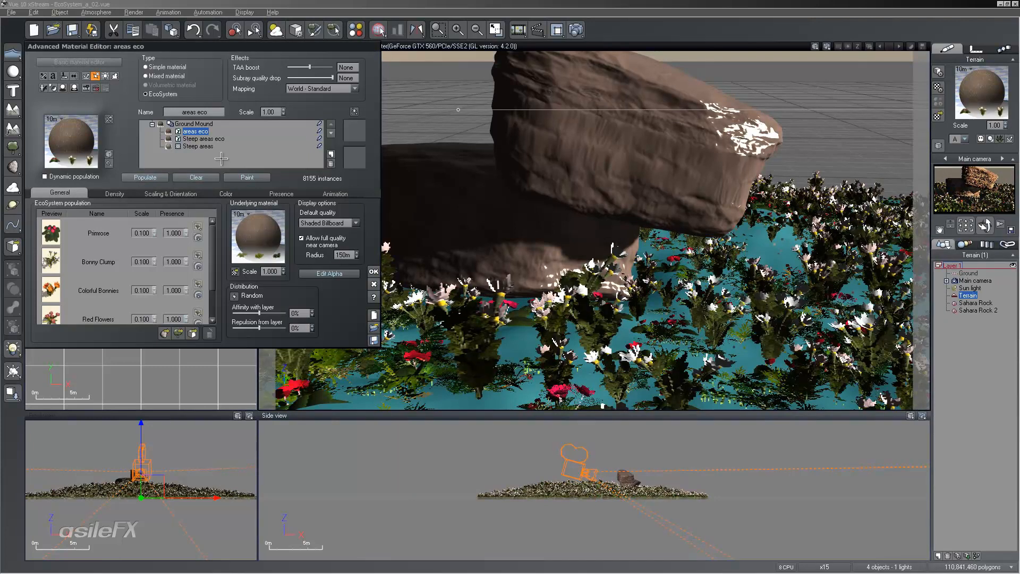
Select the Steep areas eco layer, view the scene through Camera 2 and repopulate the layer.
left_click(207, 139)
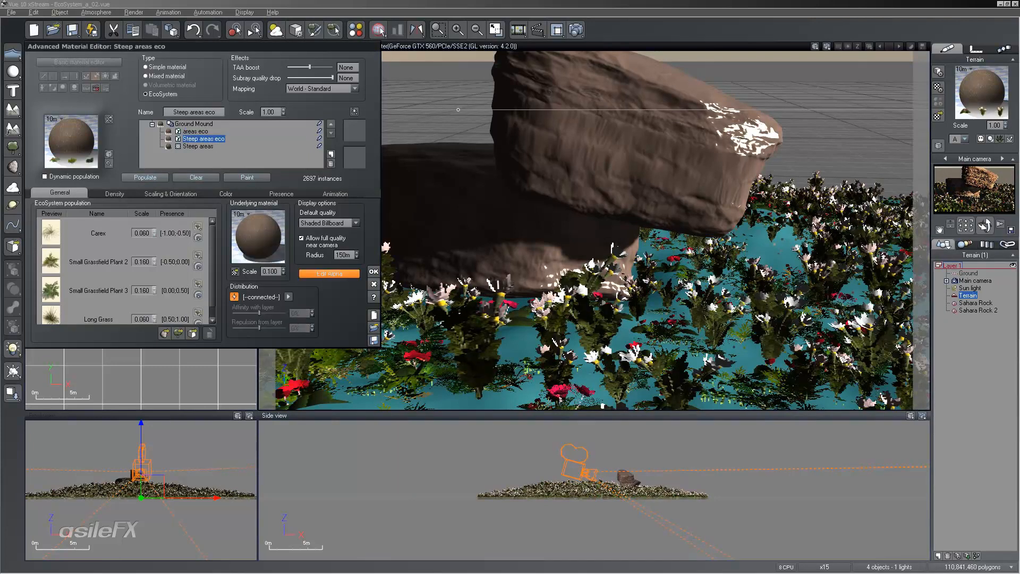
left_click(945, 158)
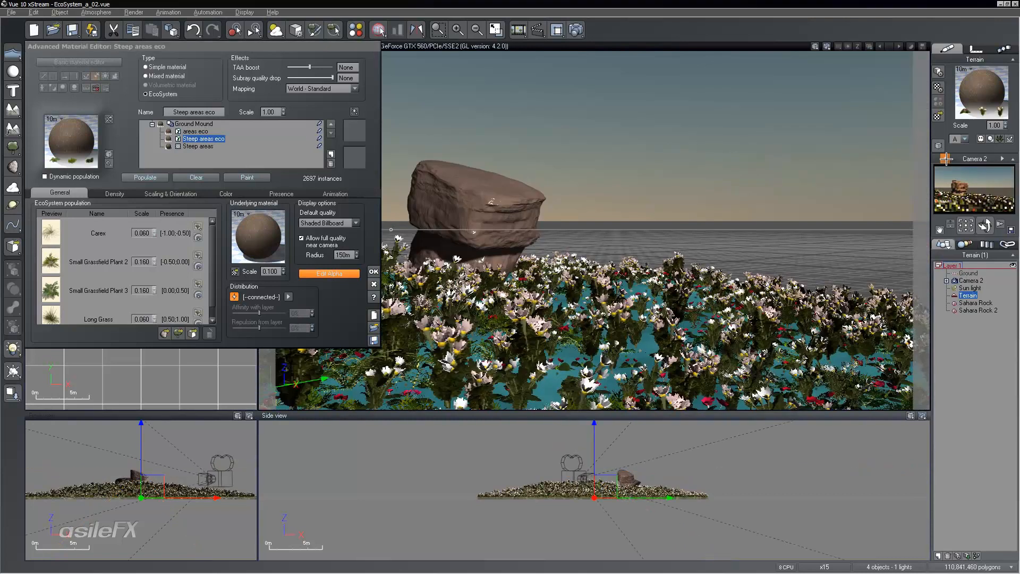
left_click(946, 159)
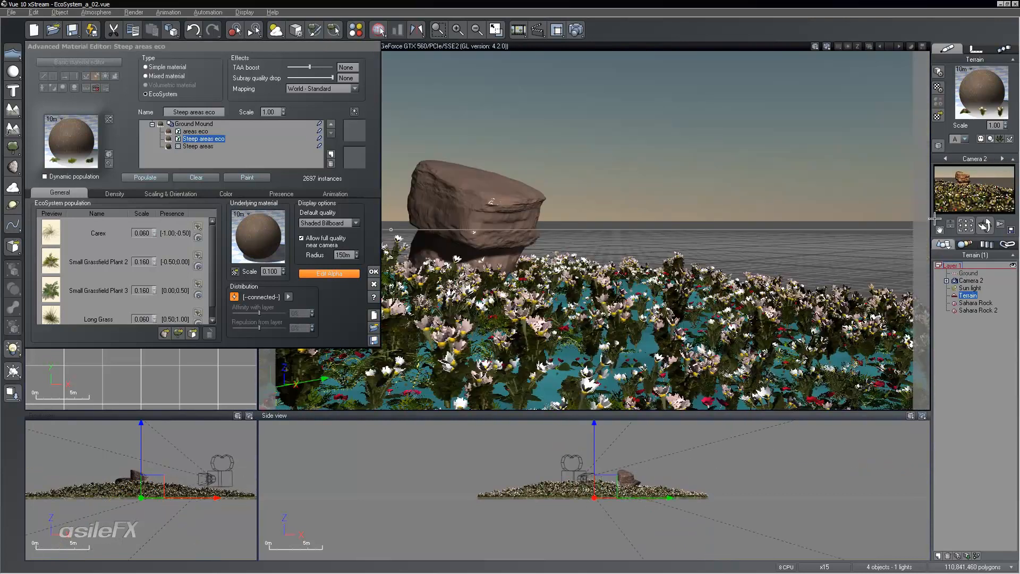
left_click(144, 178)
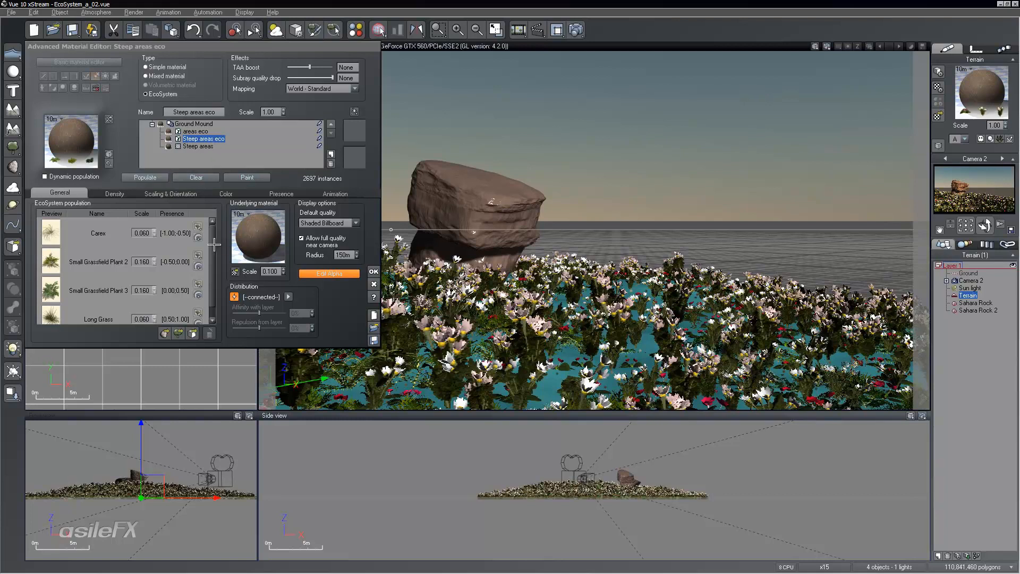
Try overall scaling values of 1.763, 1.703 and 1.645 for the Steep areas eco layer, repopulating after each change.
left_click(170, 193)
left_click(87, 211)
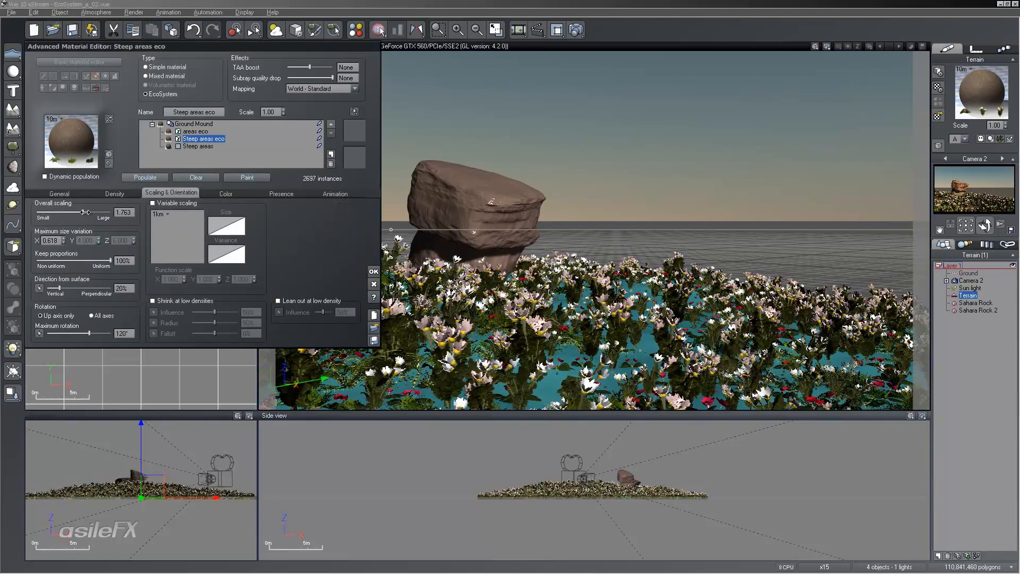
left_click(133, 178)
left_click(108, 212)
left_click(140, 176)
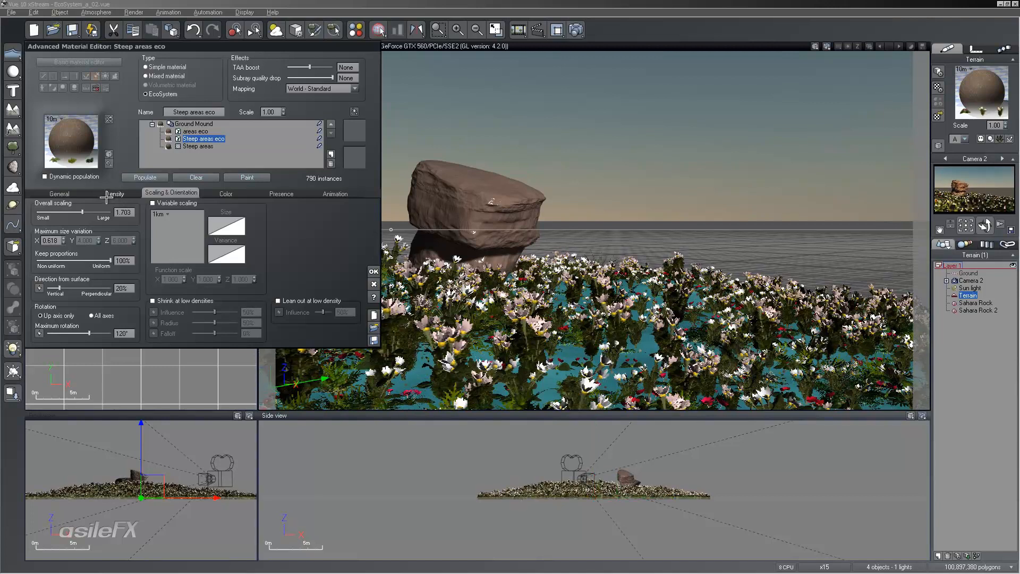
left_click(134, 177)
left_click(105, 210)
left_click_drag(85, 213, 81, 213)
left_click(140, 177)
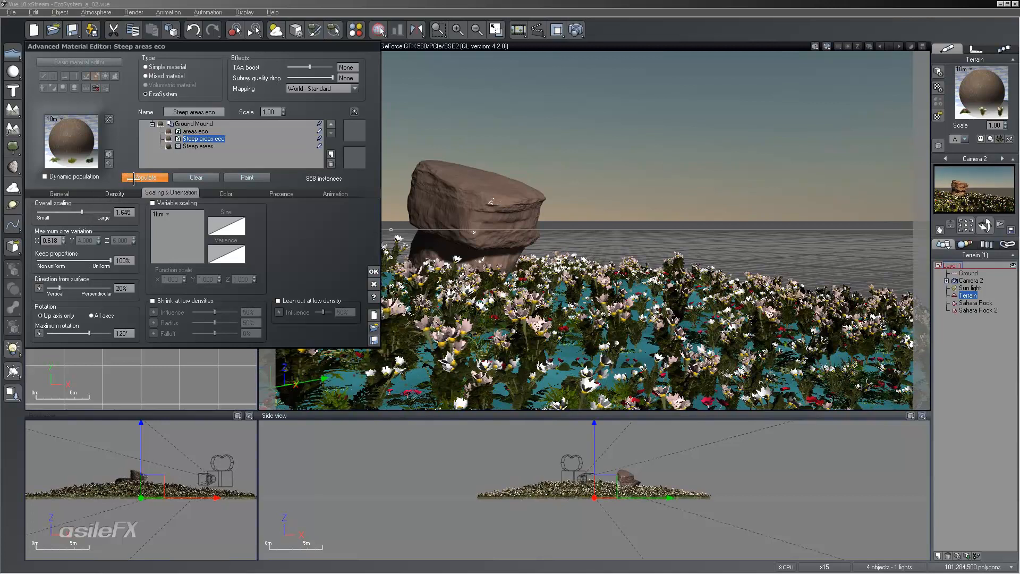
Set the Steep areas eco layer's overall scaling to 1.6 and repopulate it.
double_click(124, 212)
type("1")
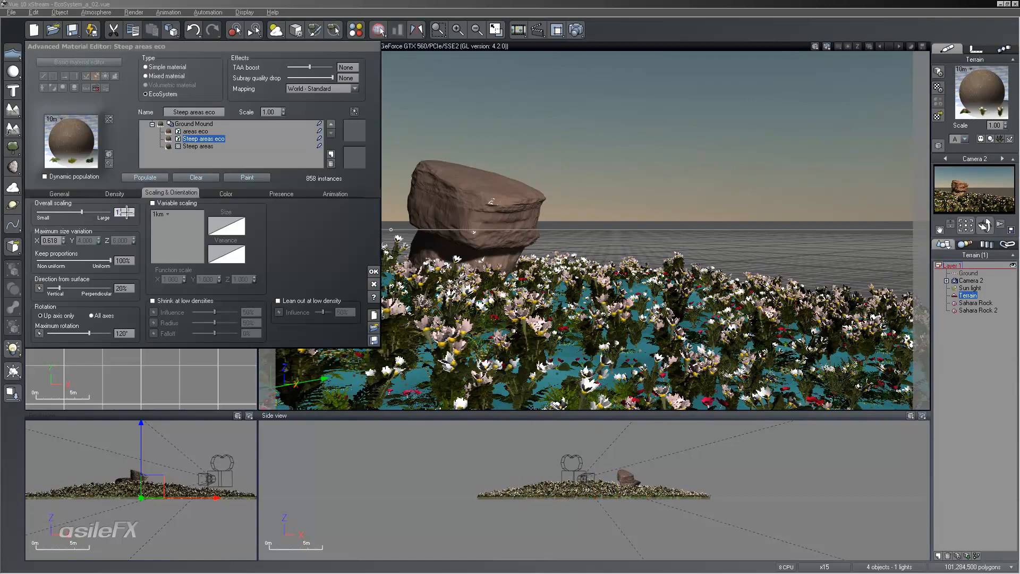
type(".6")
left_click(160, 177)
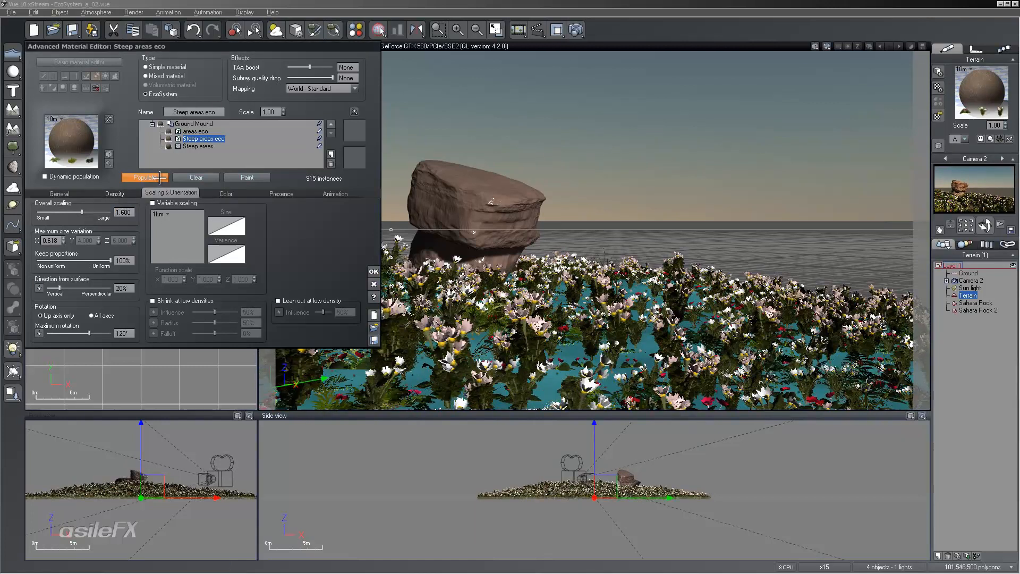
Rename the areas eco layer as flower eco.
left_click(195, 131)
left_click(60, 193)
left_click(205, 111)
type("flower eco")
key("Return")
Rename the Steep areas eco layer as grass eco.
left_click(204, 138)
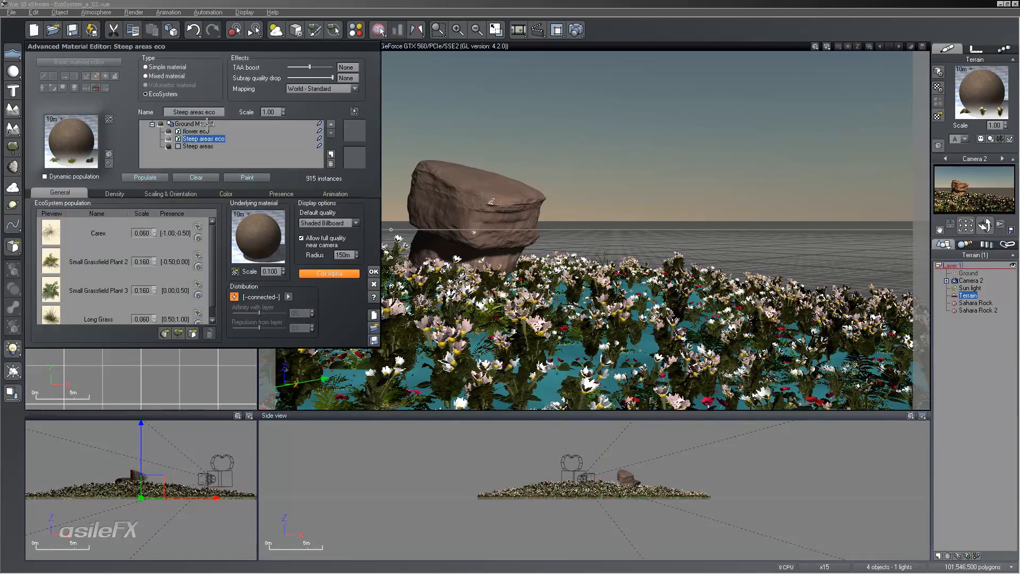
left_click(212, 112)
type("grass eco")
key("Return")
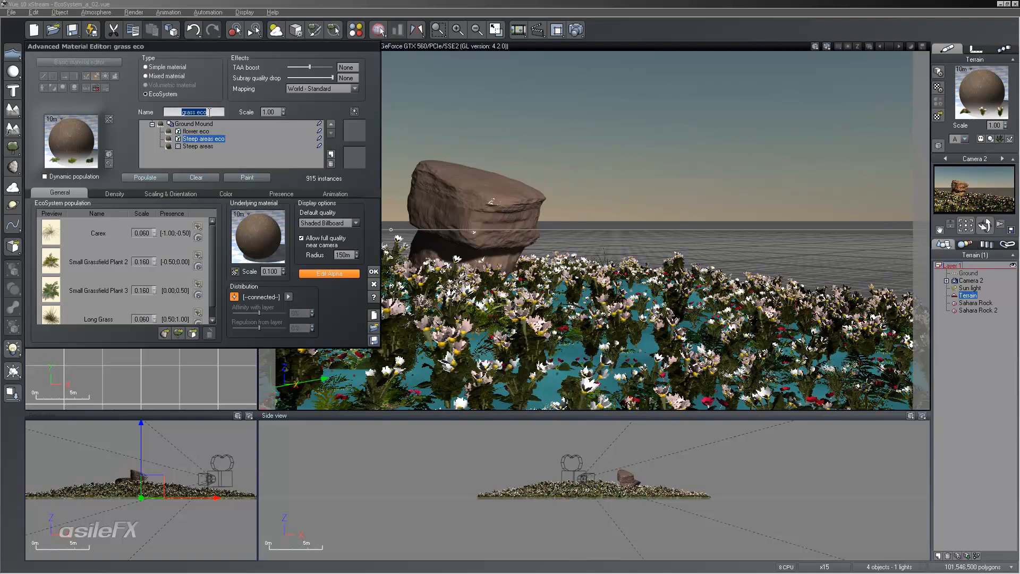
Set the flower eco layer's affinity with layer to 100%, repopulate it and inspect the plants up close from above.
left_click(196, 131)
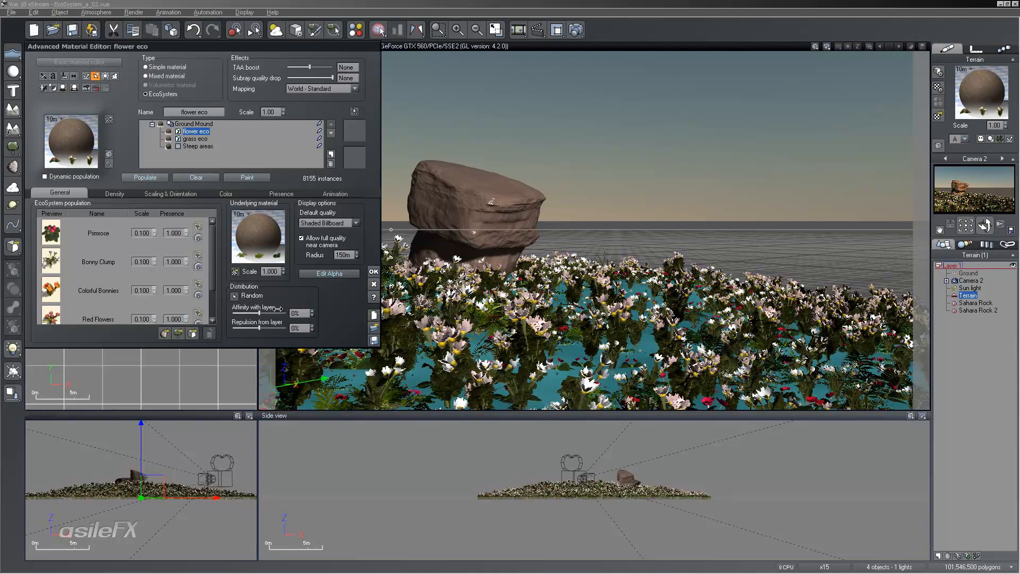
left_click_drag(307, 308, 313, 301)
left_click(145, 177)
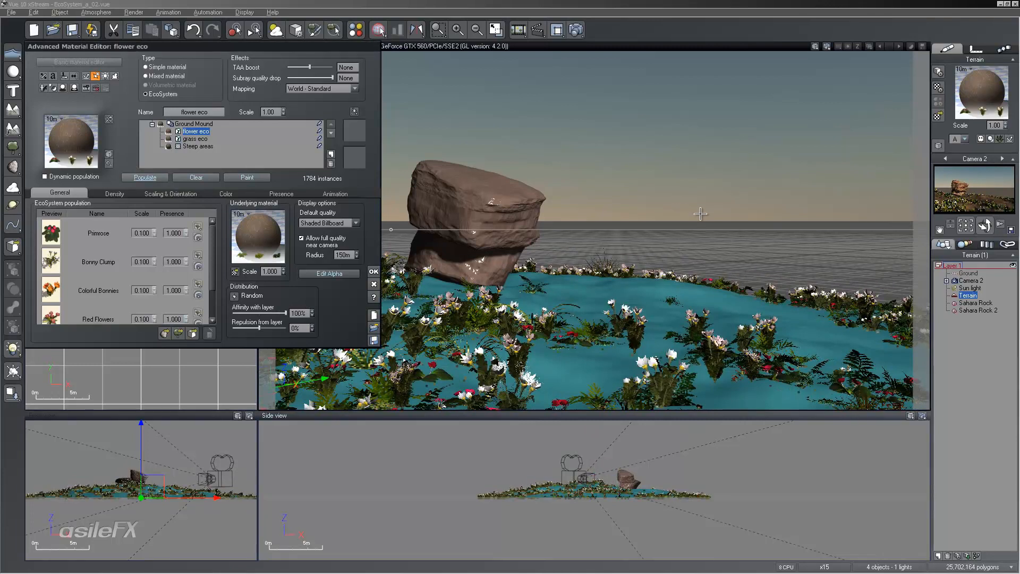
left_click_drag(322, 48, 560, 50)
right_click_drag(112, 187, 176, 181)
scroll(181, 185, "up", 8)
scroll(182, 185, "up", 4)
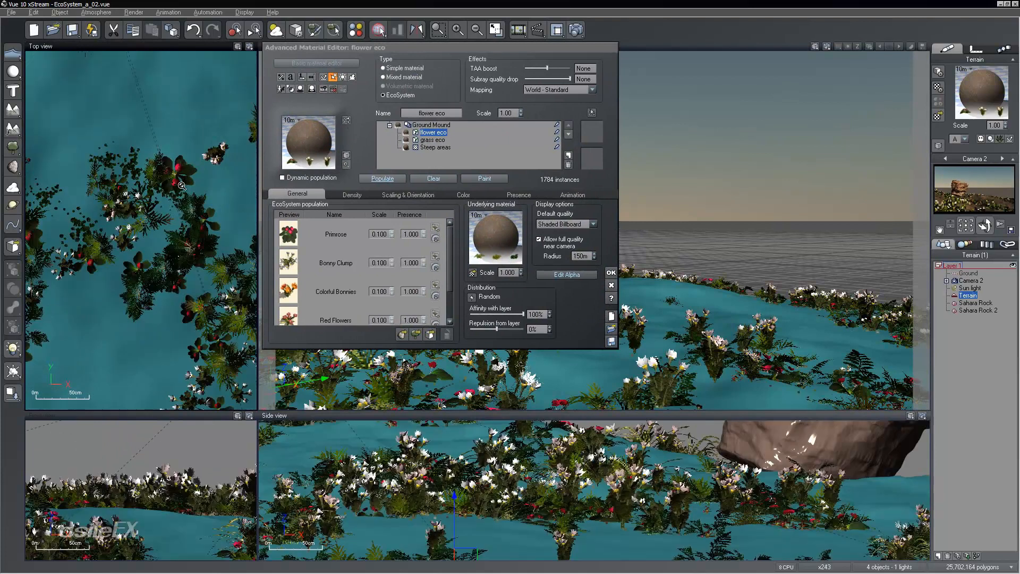
Try flower eco affinity values of 52%, -68% and -78%, repopulating the layer after each change.
left_click_drag(523, 314, 498, 314)
left_click(383, 178)
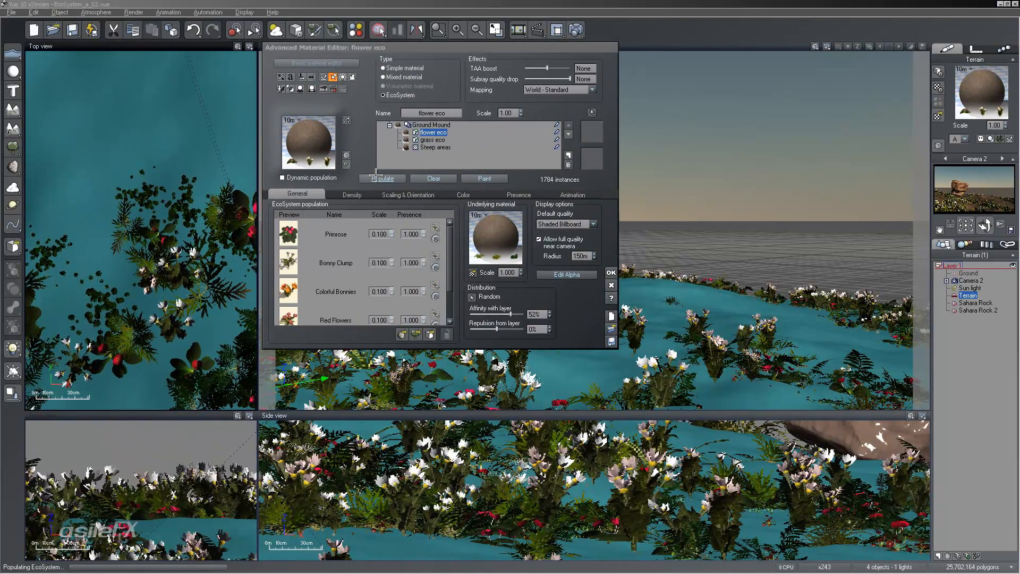
left_click_drag(510, 314, 478, 315)
left_click(382, 179)
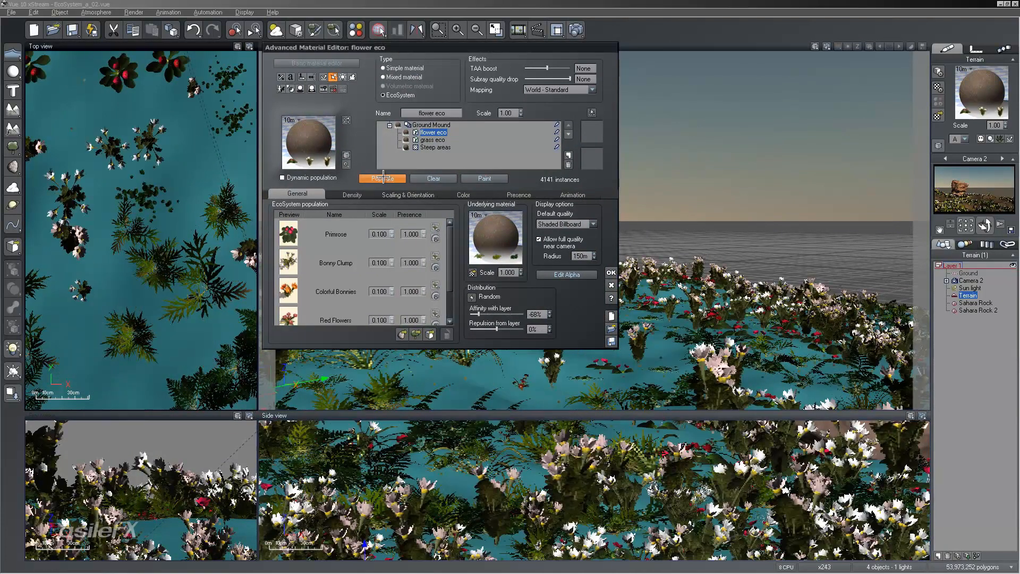
scroll(222, 283, "down", 5)
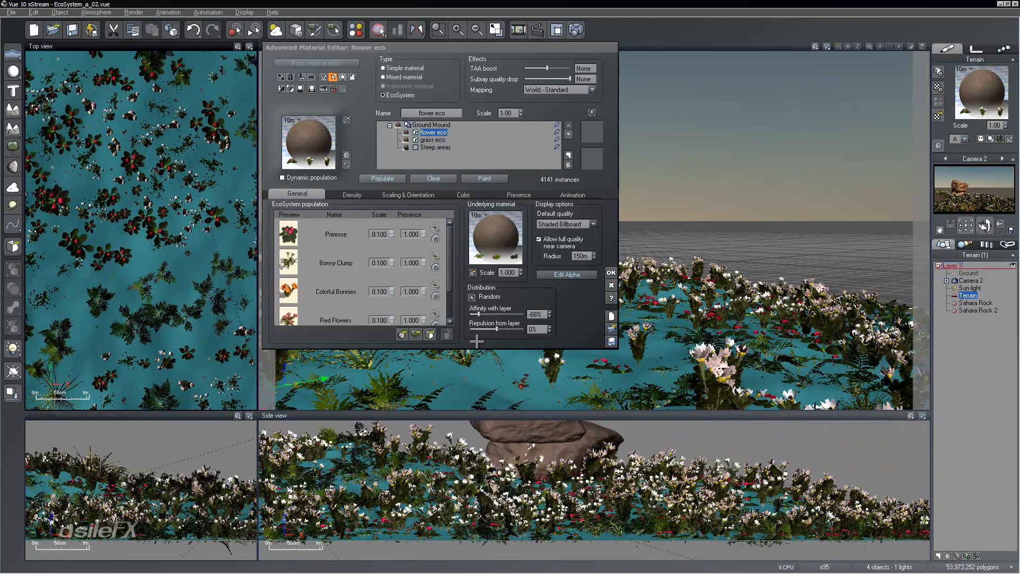
left_click_drag(479, 314, 476, 314)
left_click(377, 178)
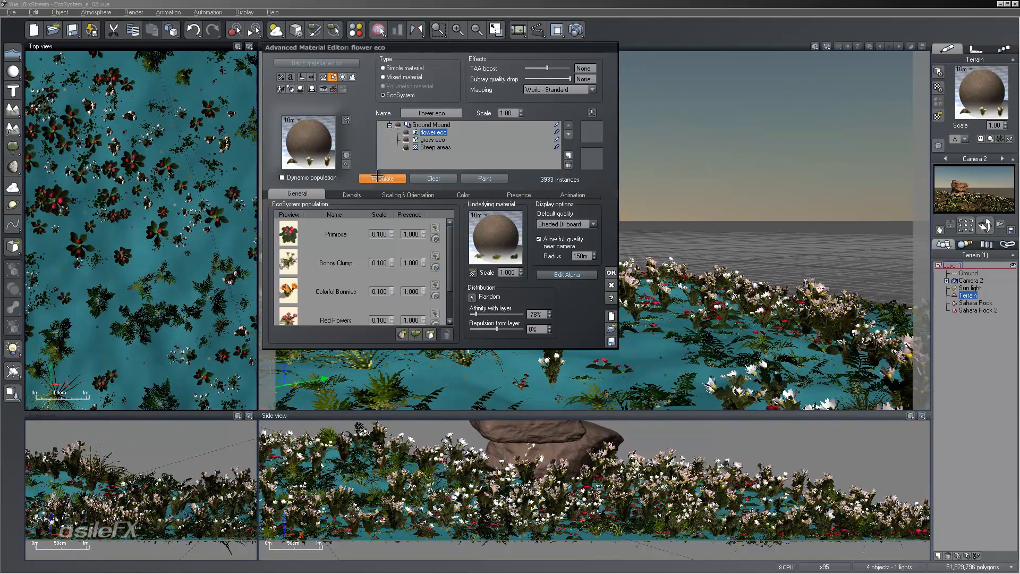
Reset the flower eco layer's affinity to 0%, set its repulsion from layer to 26% and repopulate it.
left_click(537, 314)
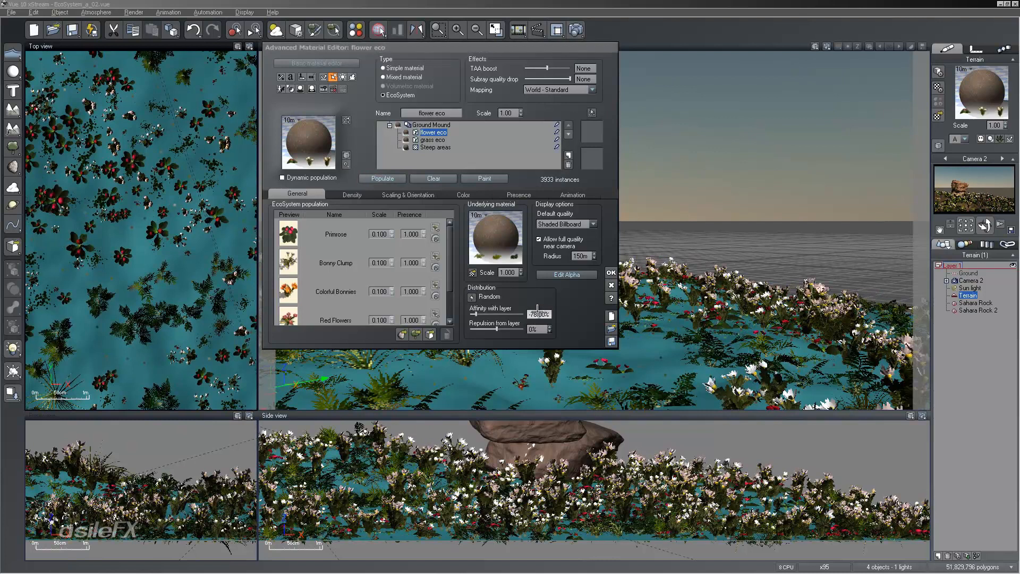
type("0")
key("Return")
left_click(400, 178)
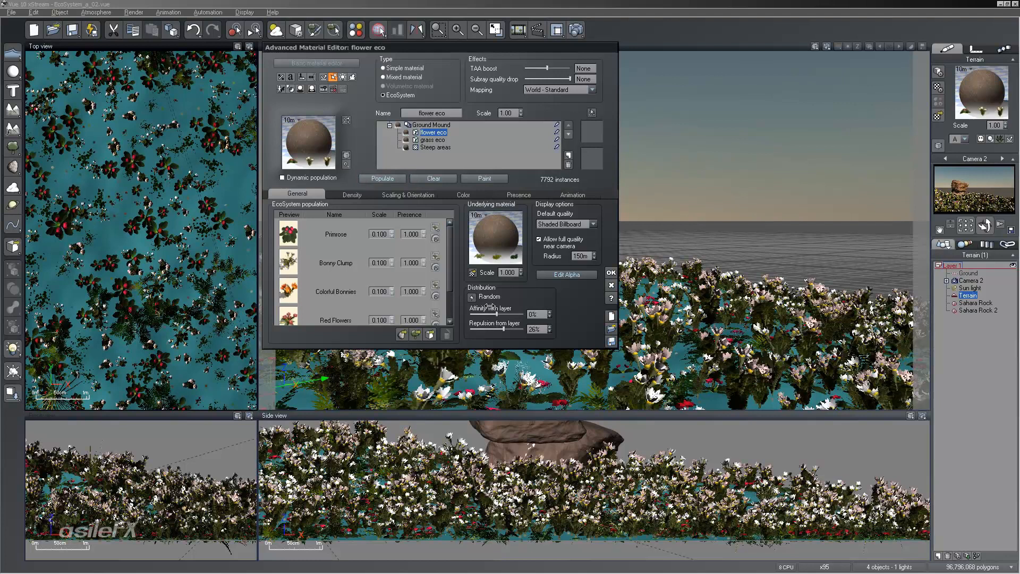
Try repulsion from layer at 70% and 100% for the flower eco layer, repopulating after each change.
left_click_drag(502, 322, 497, 322)
left_click(383, 178)
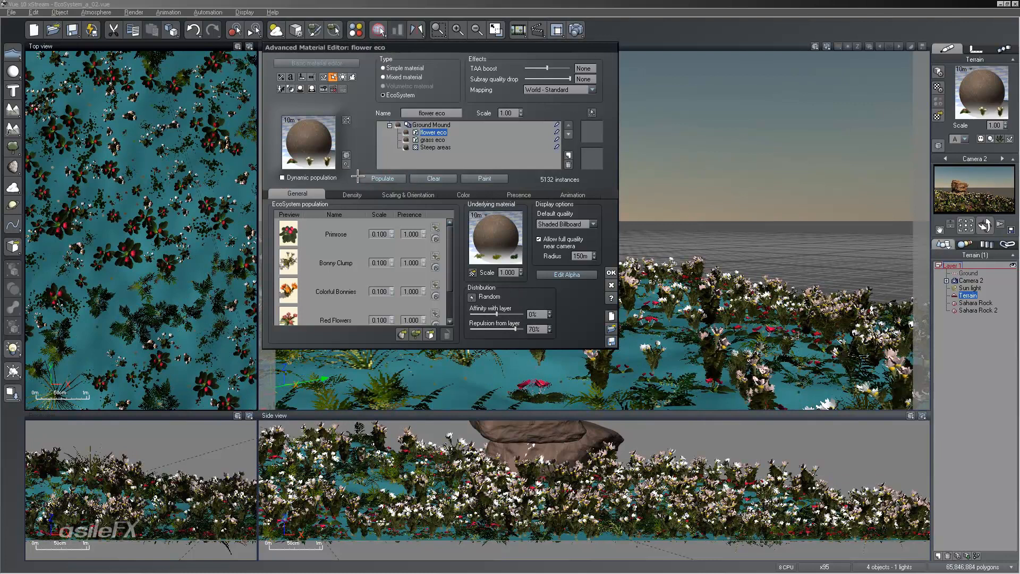
left_click(378, 179)
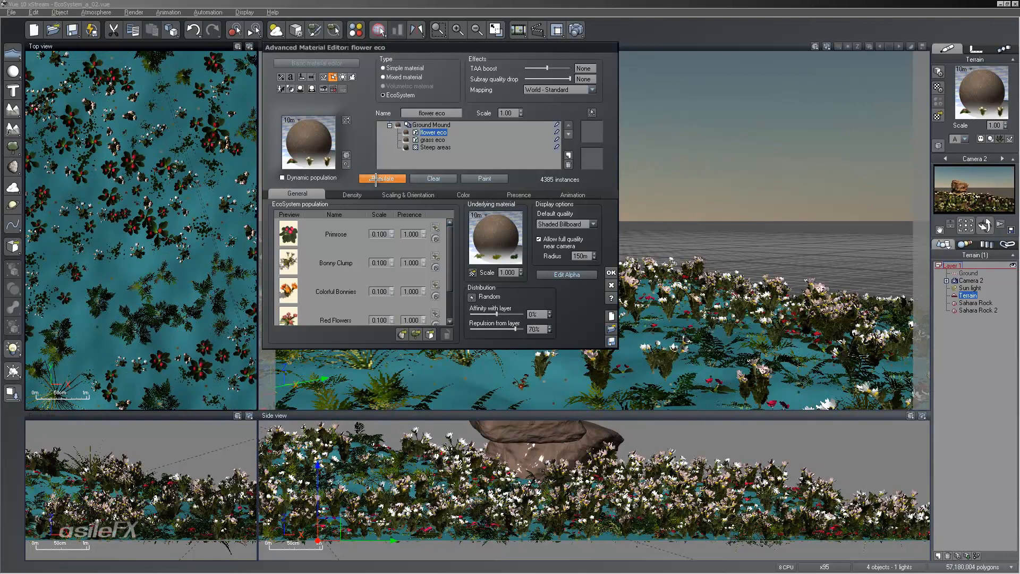
left_click_drag(528, 327, 536, 327)
left_click(402, 179)
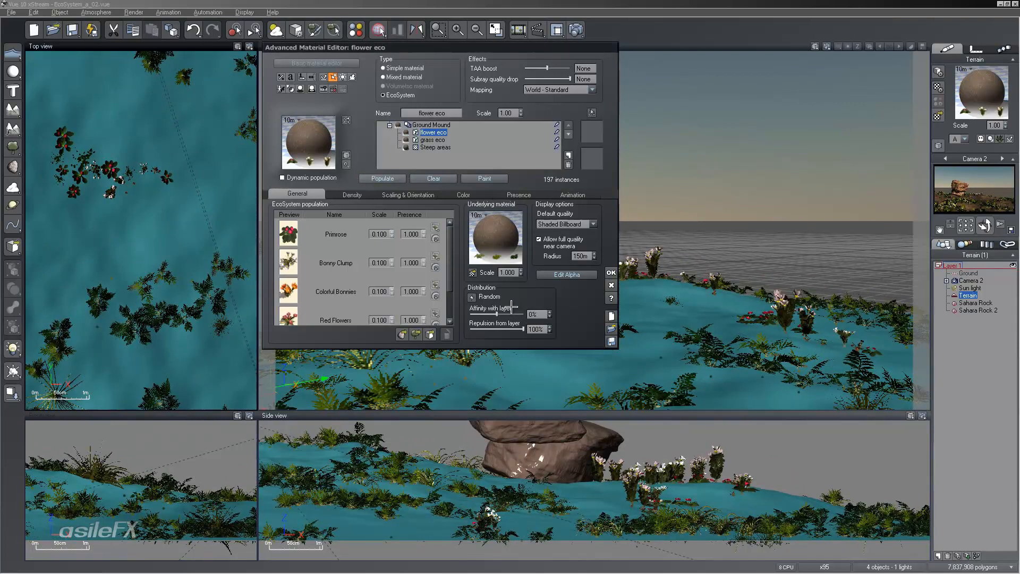
Set the flower eco layer's repulsion from layer to -66% and repopulate it.
left_click_drag(518, 329, 474, 329)
left_click(382, 179)
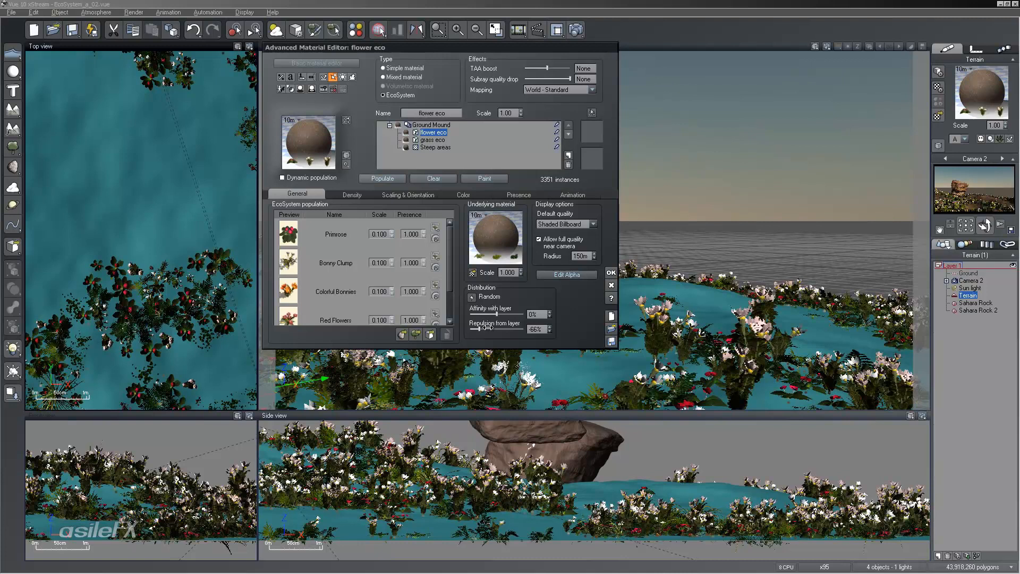
Try affinity with layer at 56% and -36% for the flower eco layer, repopulating after each change.
left_click_drag(509, 317, 512, 314)
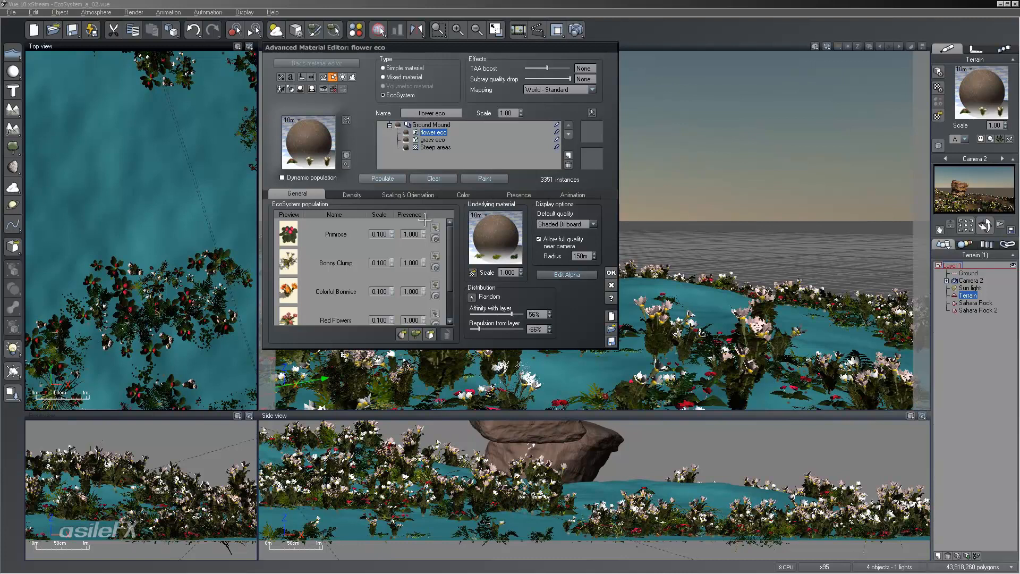
left_click(401, 179)
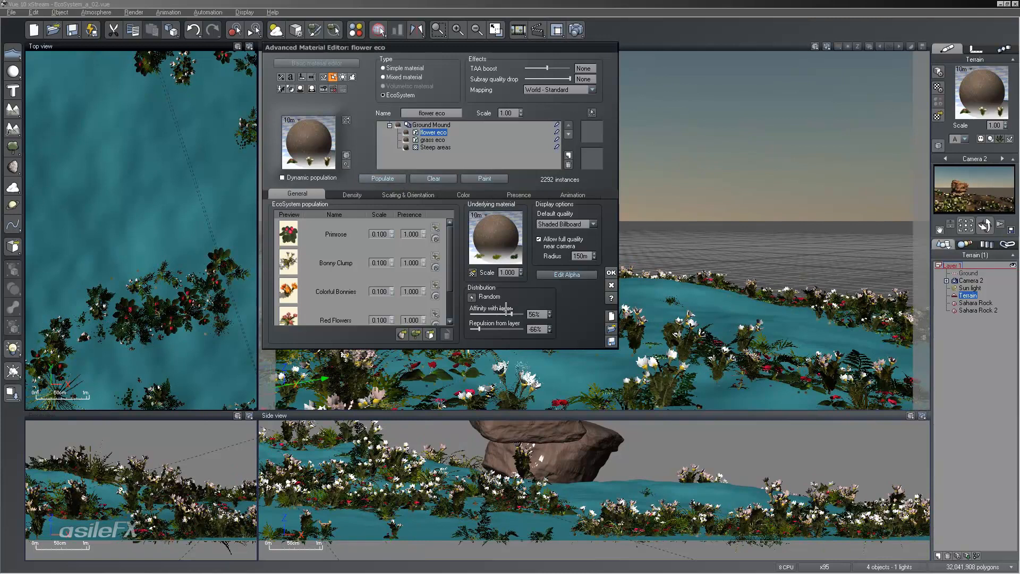
left_click_drag(504, 313, 487, 314)
left_click(380, 178)
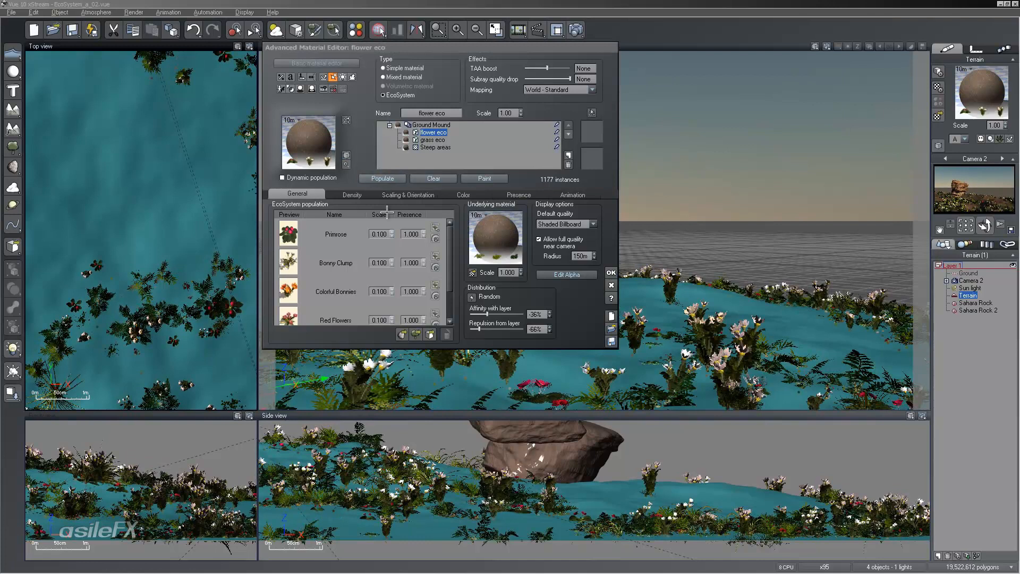
Set the Bonny Clump scale to .06 in the flower eco population and repopulate the layer.
left_click(386, 262)
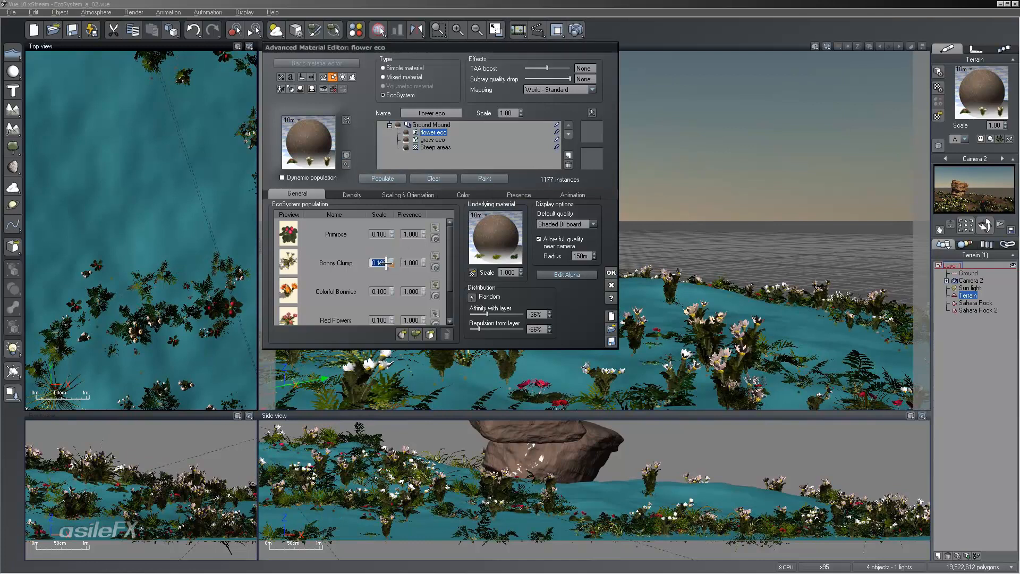
type(".05")
left_click(376, 179)
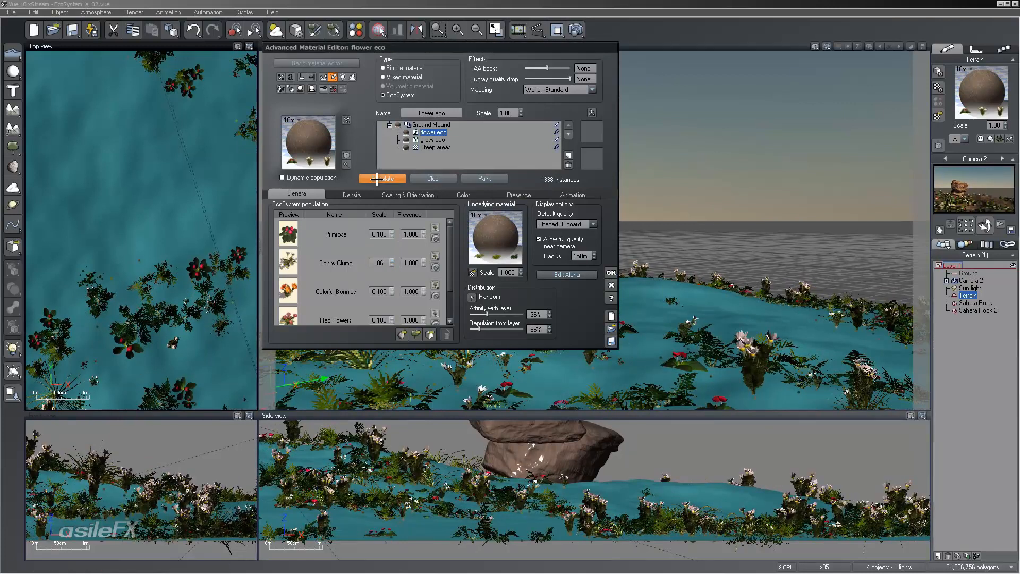
Try a maximum size variation of 0.3 and an overall density of 67% for flower eco, repopulating after each change.
left_click(408, 194)
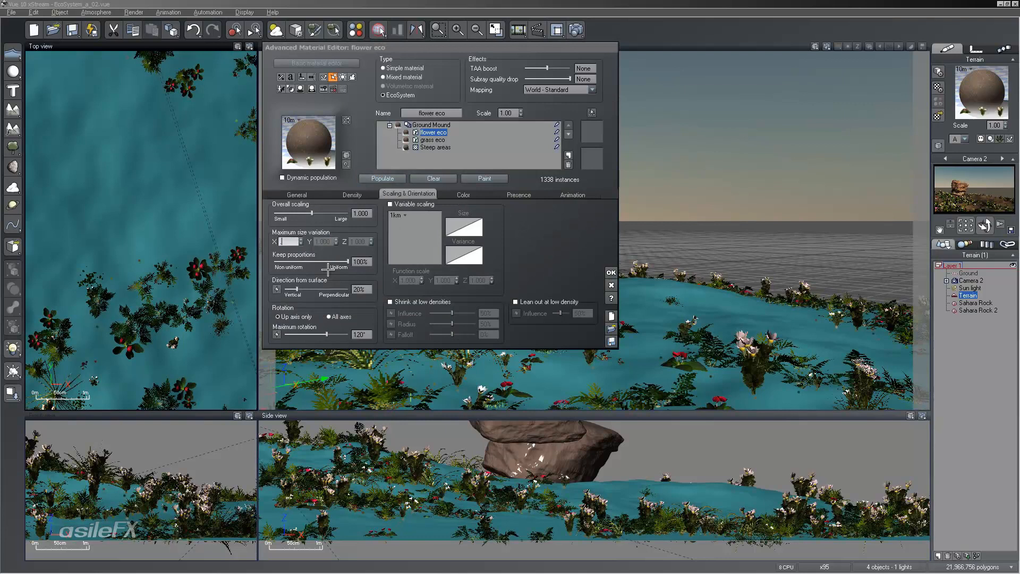
key("Return")
left_click(368, 178)
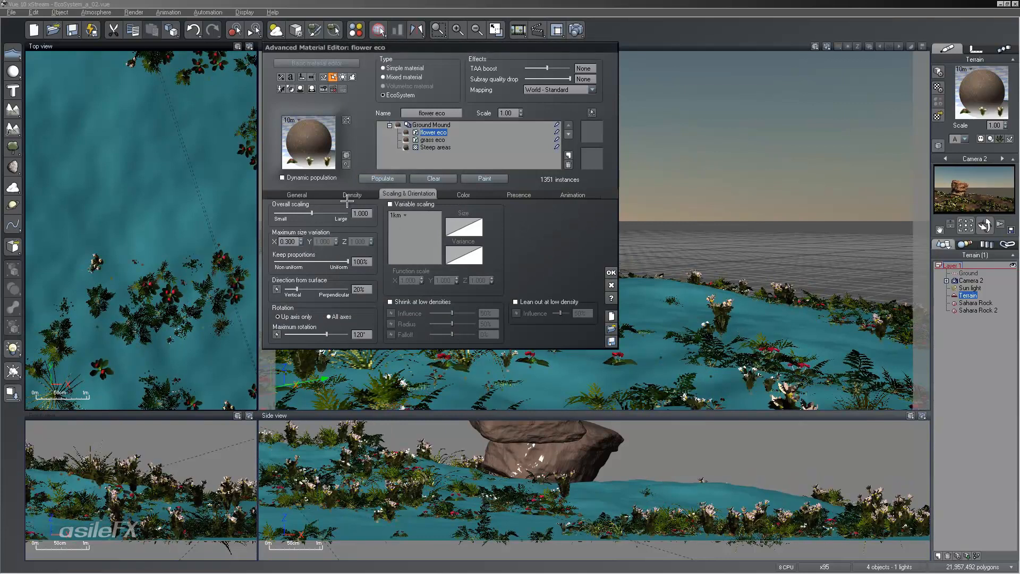
left_click(351, 194)
left_click_drag(343, 216, 376, 226)
left_click(373, 179)
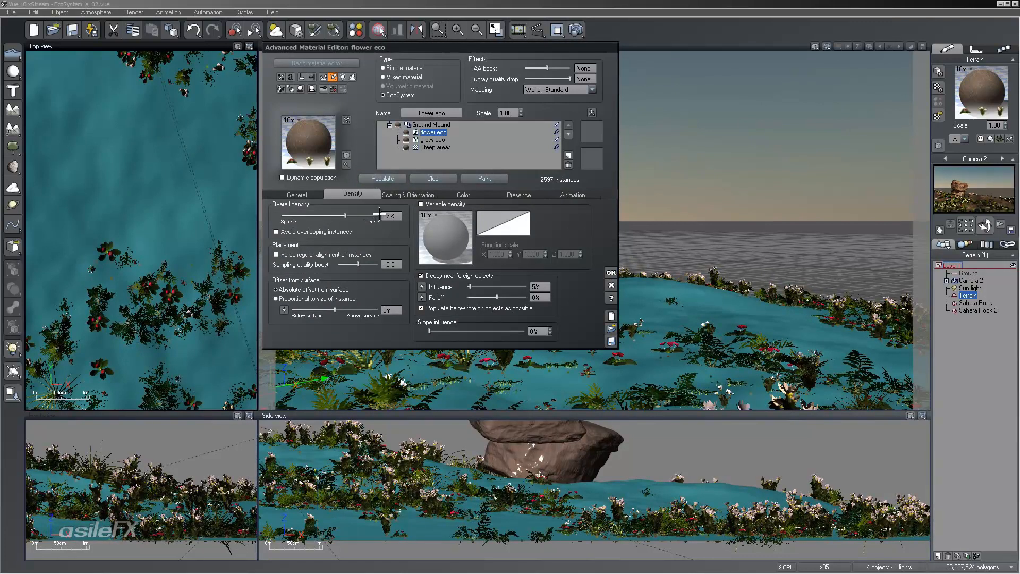
Try the flower eco layer with affinity 58% and repulsion -12%, and repopulate it.
left_click(297, 194)
mouse_move(501, 309)
left_mouse_down()
mouse_move(524, 324)
mouse_move(512, 314)
left_mouse_up()
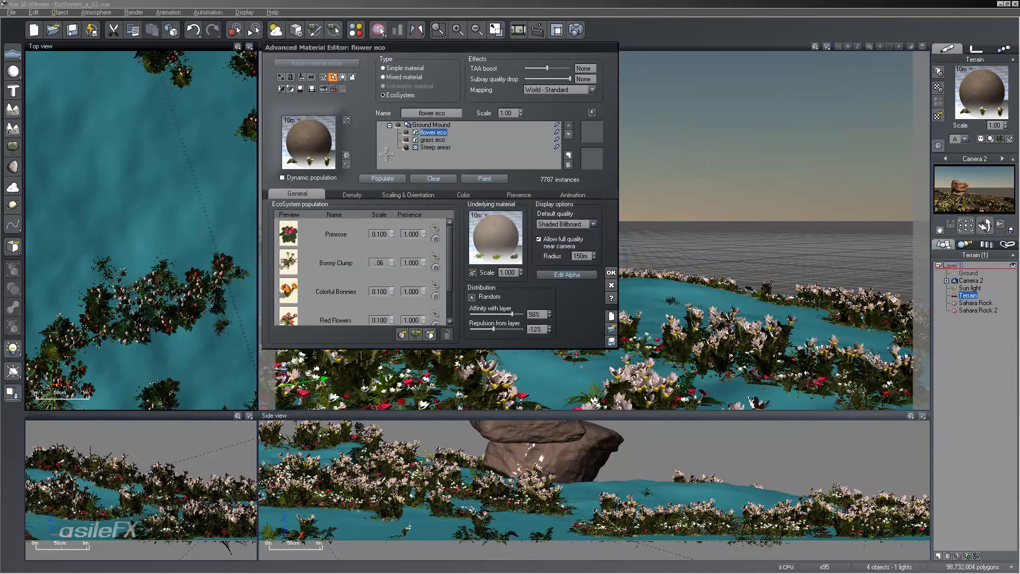
left_click(390, 179)
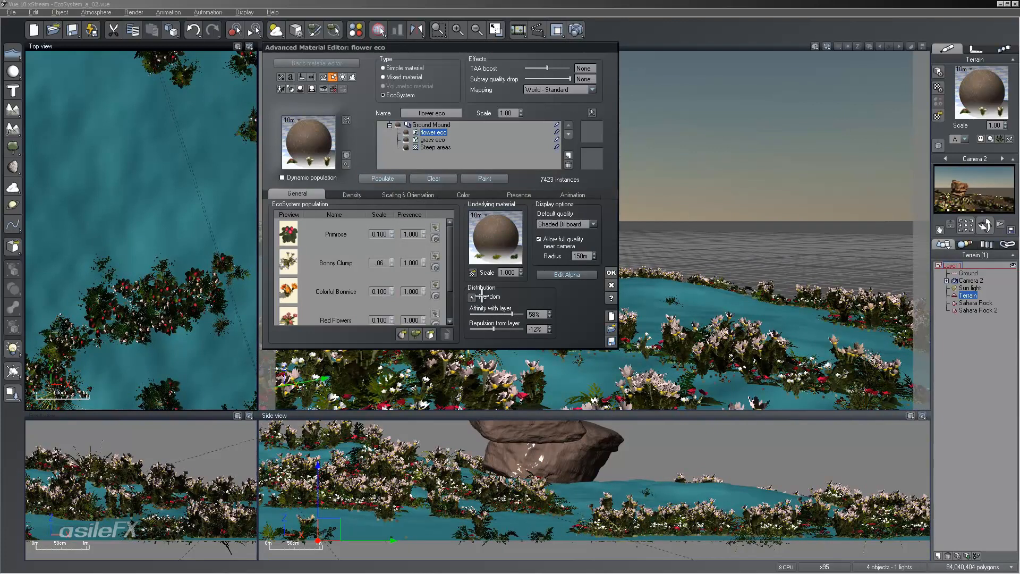
Try a lower affinity for flower eco, then set affinity to 64% and repulsion to 6% and repopulate the layer.
left_click_drag(485, 313, 474, 313)
left_click(385, 179)
left_click_drag(480, 313, 514, 315)
left_click(383, 179)
left_click(383, 179)
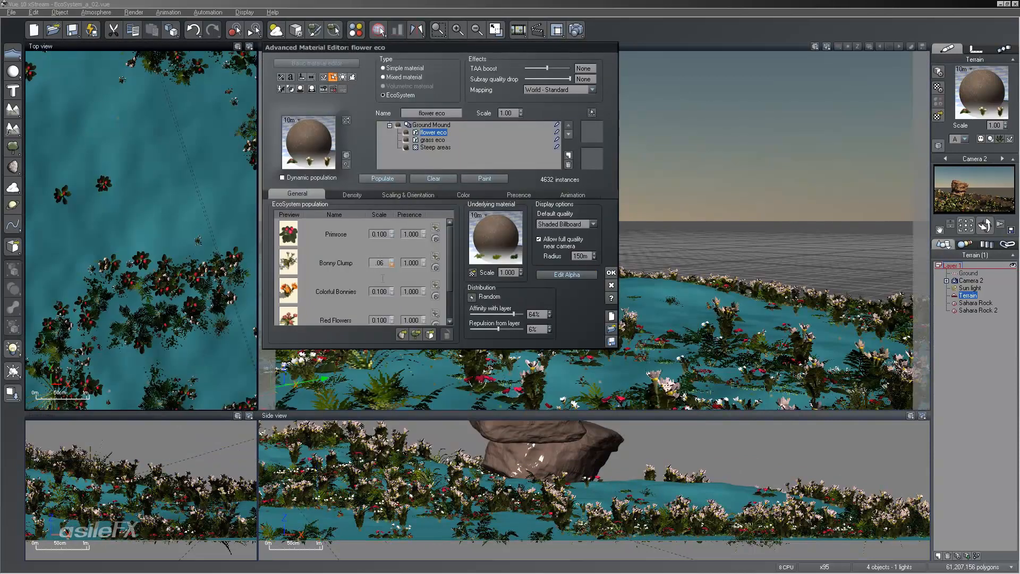
Reduce the Colorful Bonnies scale to .06 and then .04, repopulating the flower eco layer after each change.
left_click(392, 291)
left_click(383, 178)
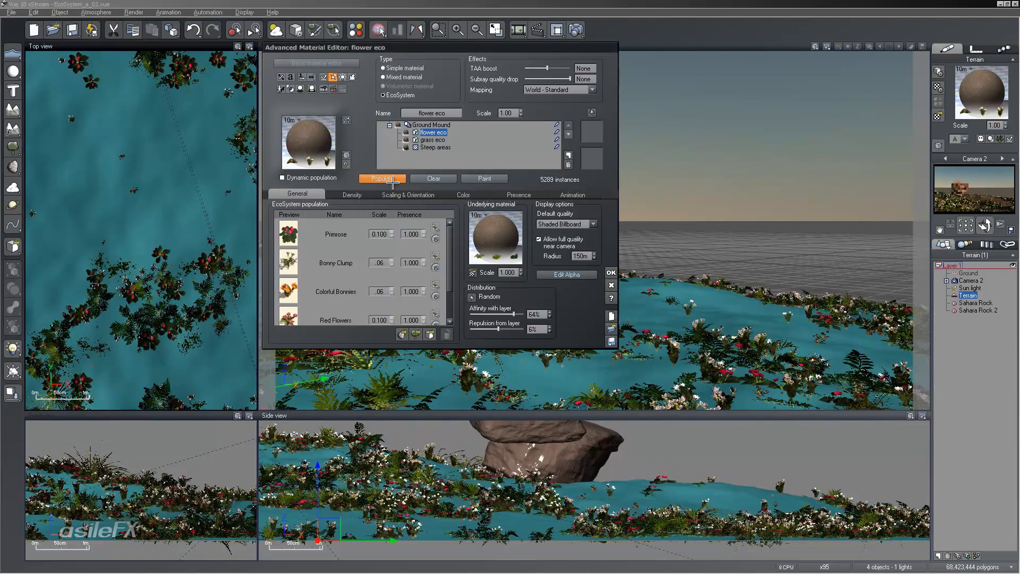
left_click(388, 292)
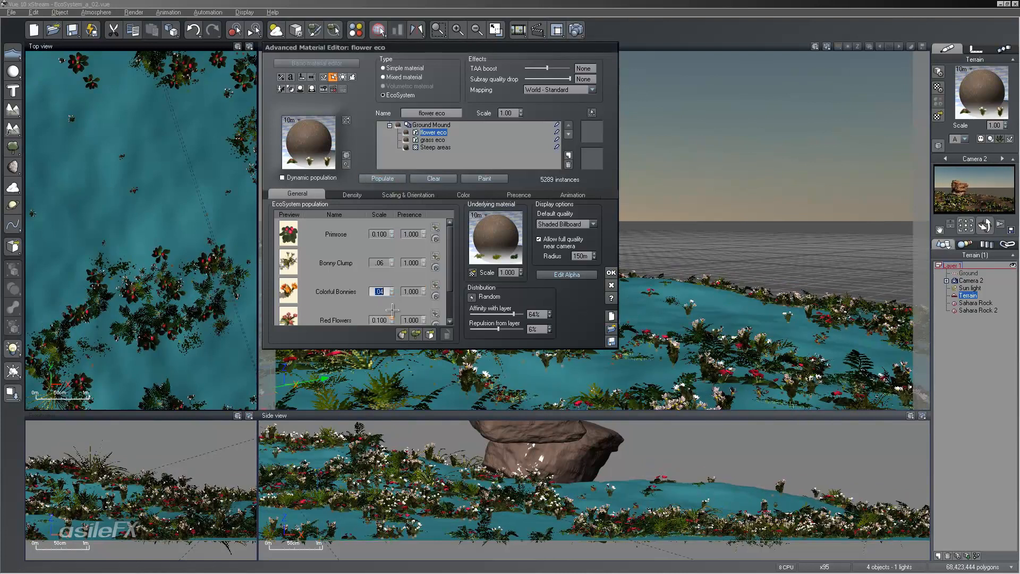
left_click(383, 179)
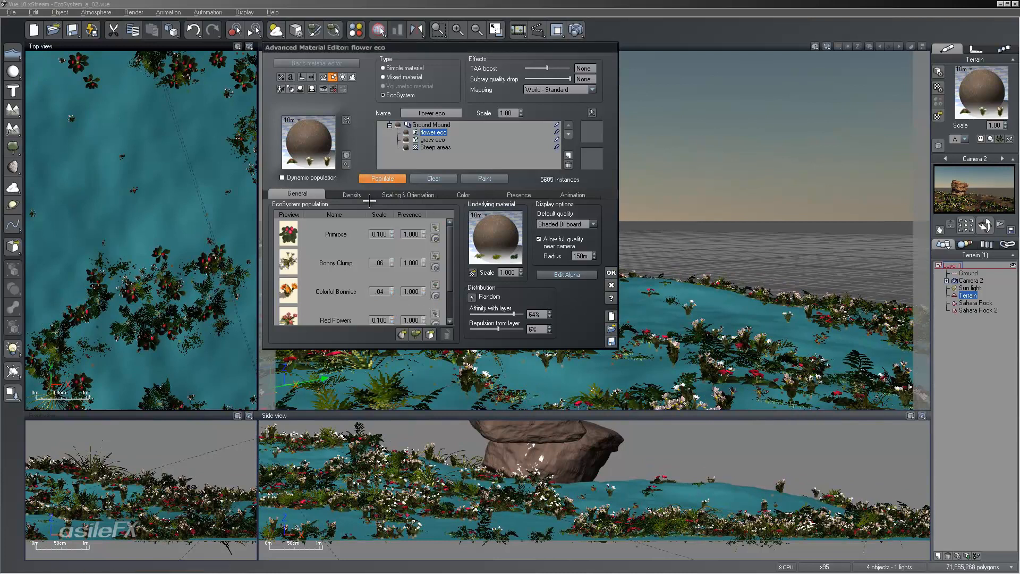
Set flower eco's overall density to 86% and its maximum size variation to 0.6, repopulating after each change.
left_click(353, 194)
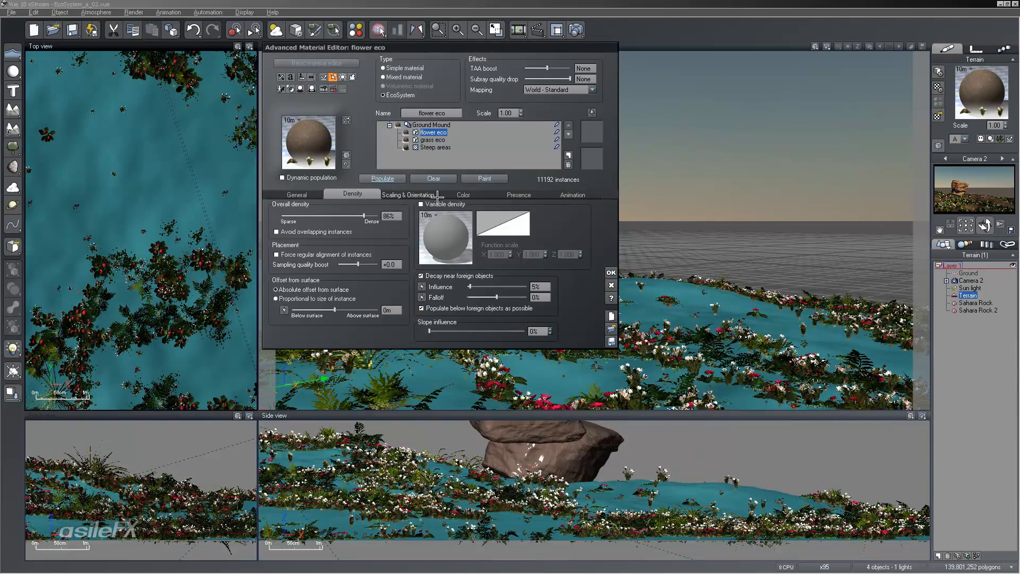
left_click(420, 194)
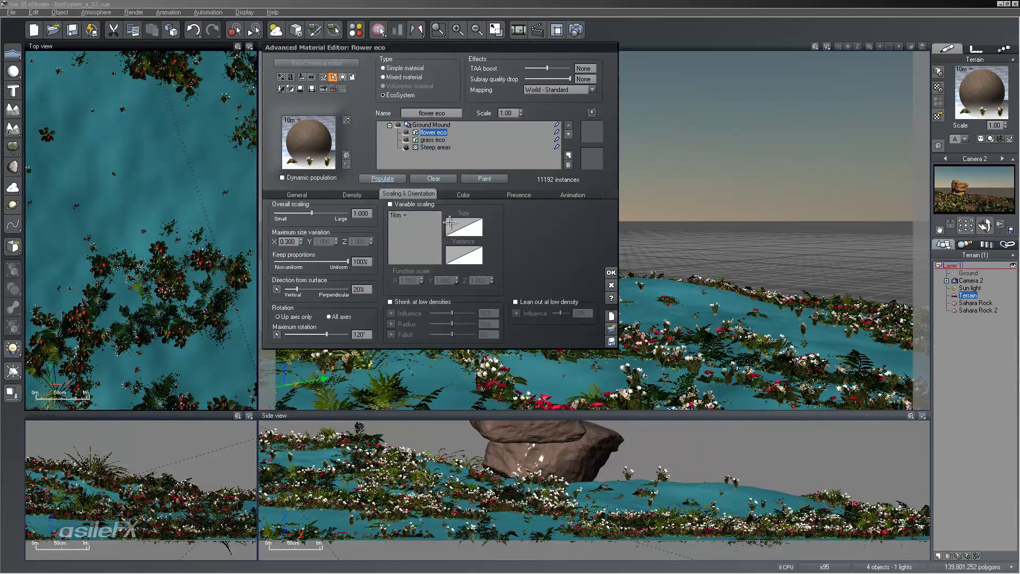
left_click(286, 240)
type(".6")
left_click(375, 178)
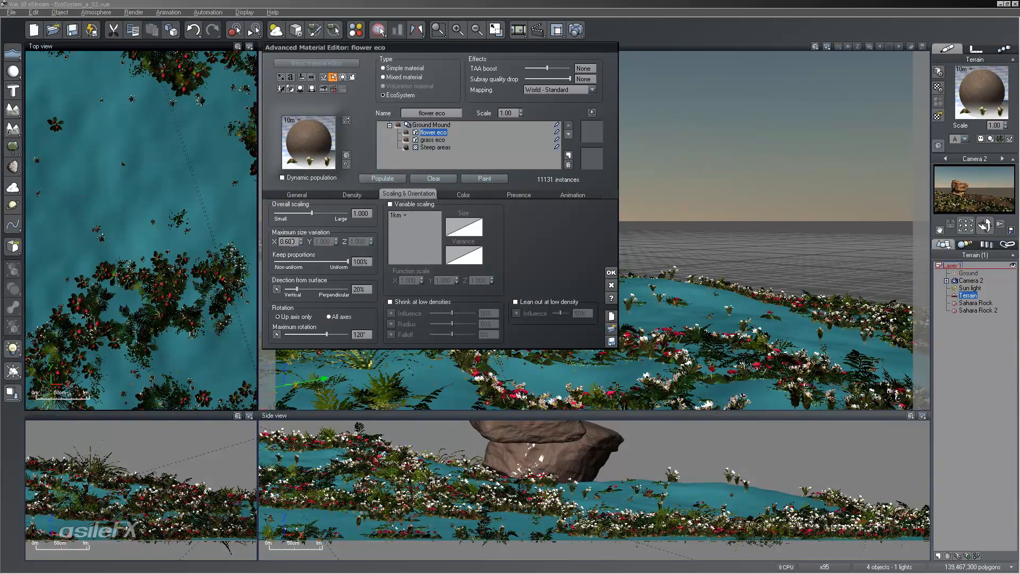
Increase the flower eco layer's maximum size variation to 1.6 and repopulate it.
left_click(289, 242)
type("1.")
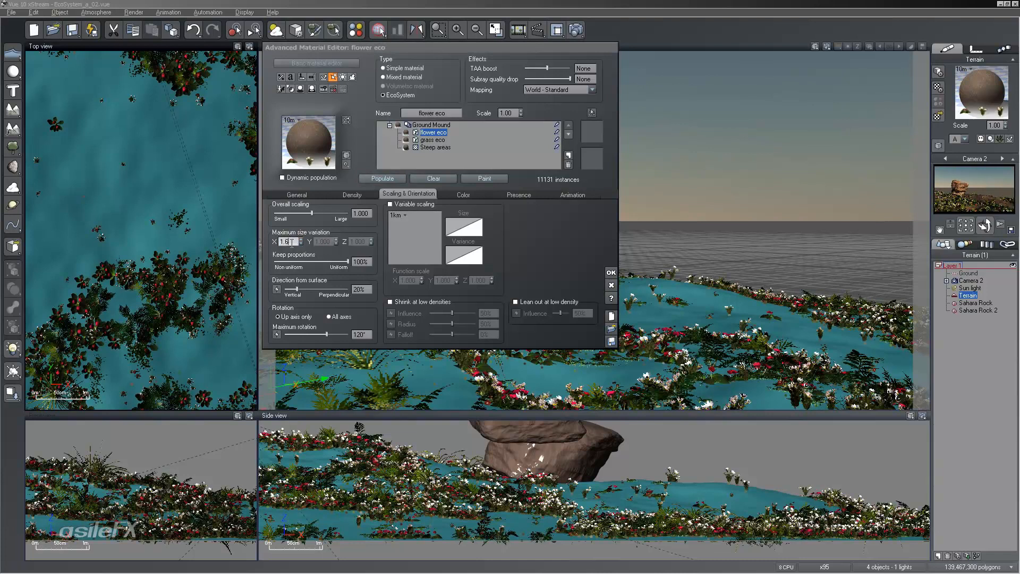
type("6")
left_click(375, 178)
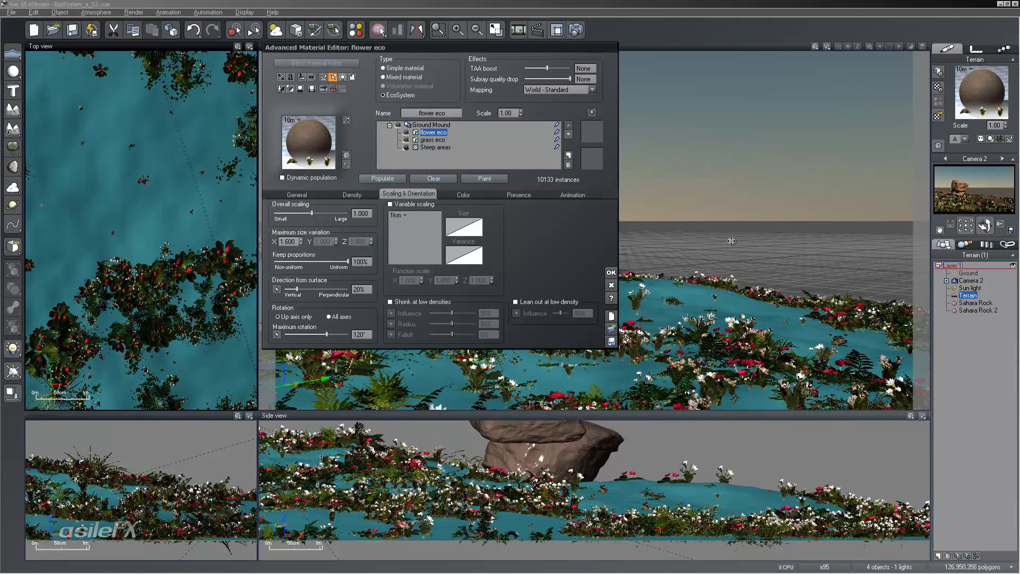
Try a scale of .2 for the Small Grassfield Plant, then set it to .13, repopulating flower eco after each change.
left_click(299, 192)
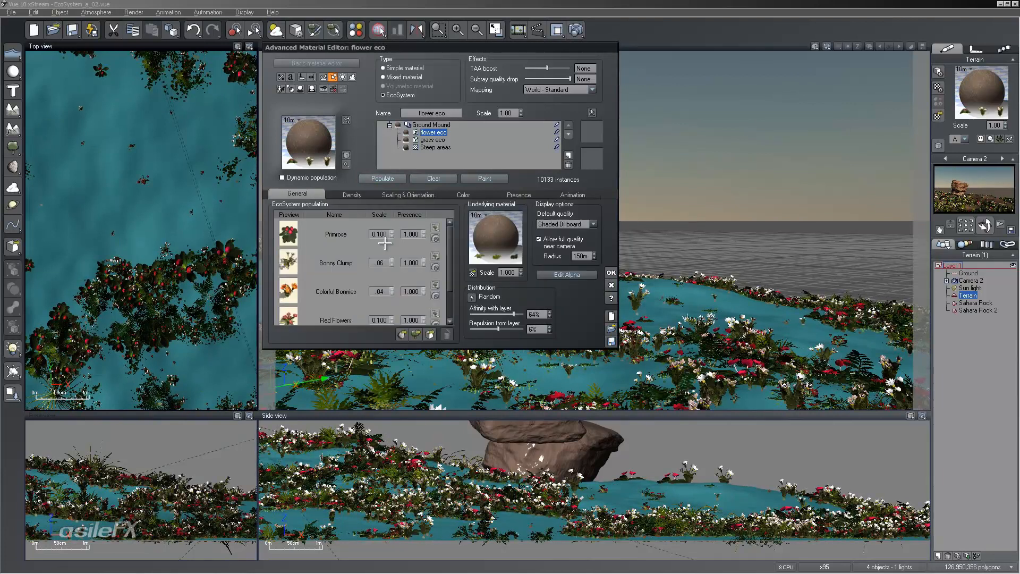
scroll(407, 297, "down", 2)
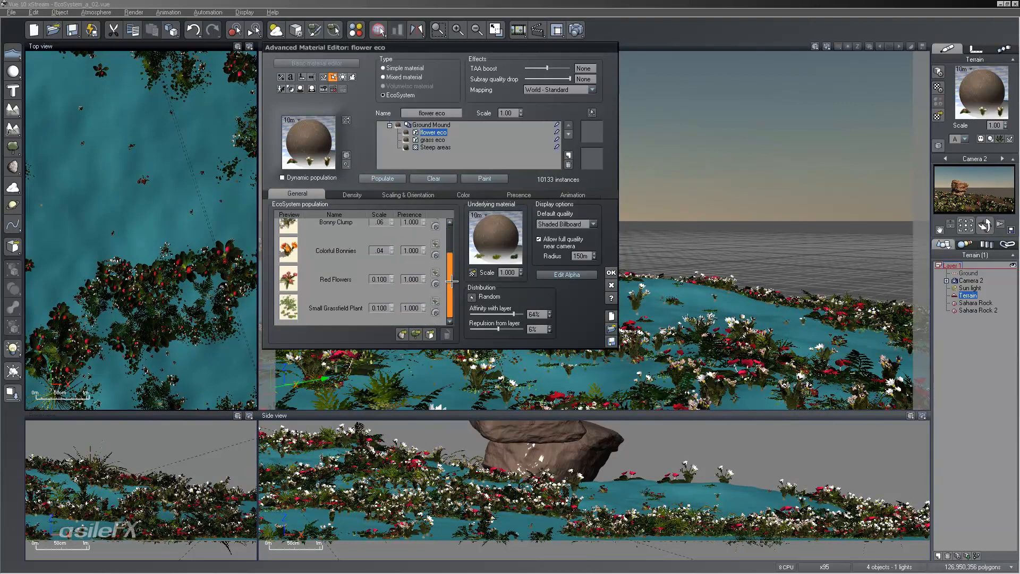
double_click(388, 306)
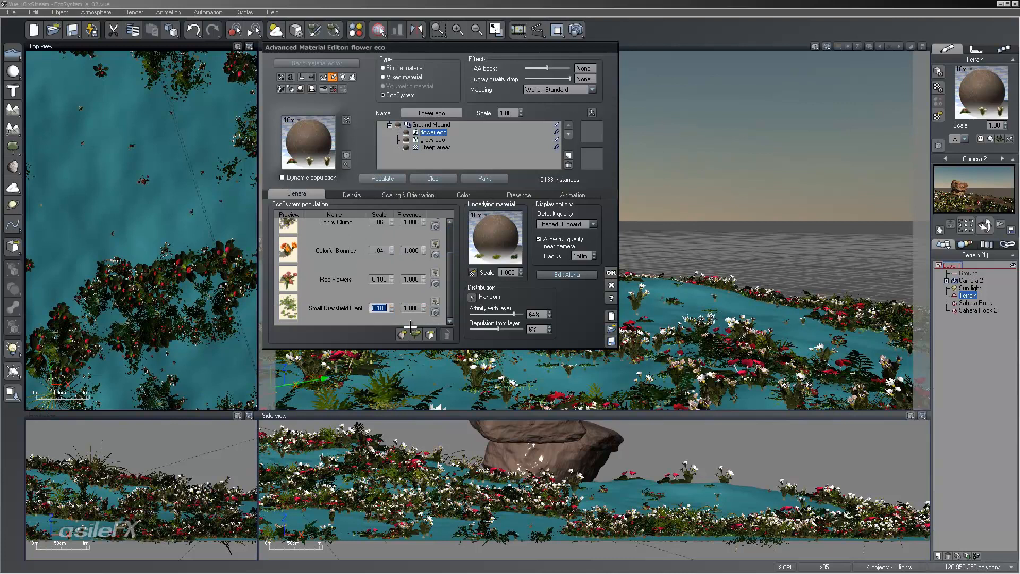
left_click(388, 178)
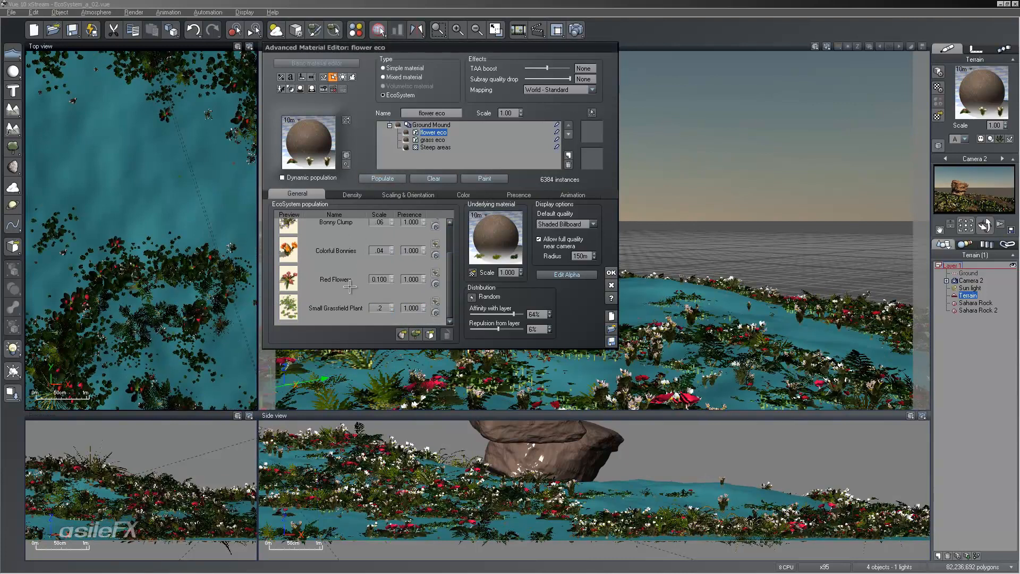
double_click(381, 307)
type(".13")
left_click(383, 179)
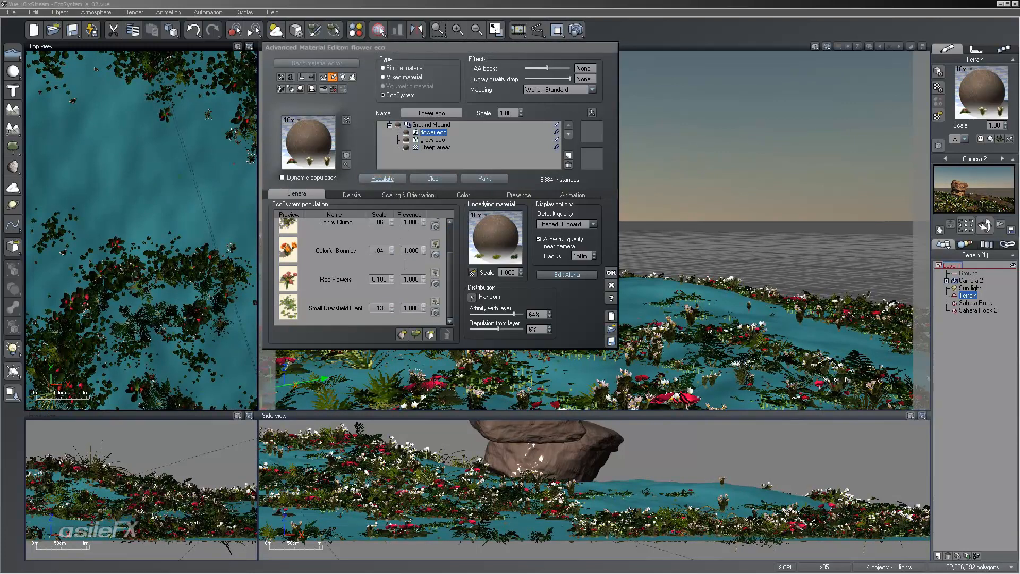
Raise the Small Grassfield Plant presence to 2 and then 3, repopulating the flower eco layer after each change.
double_click(412, 308)
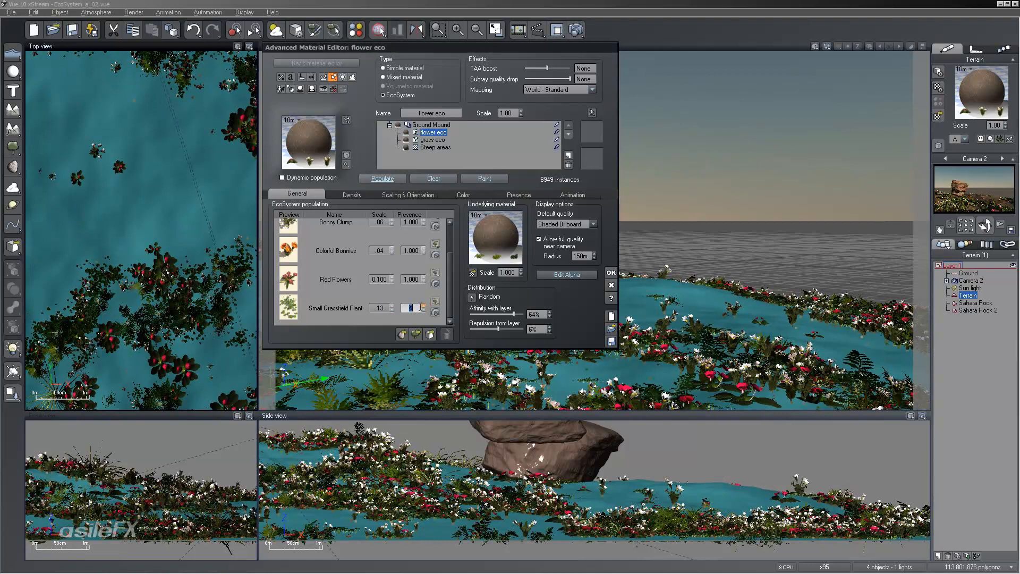
type("2")
left_click(388, 179)
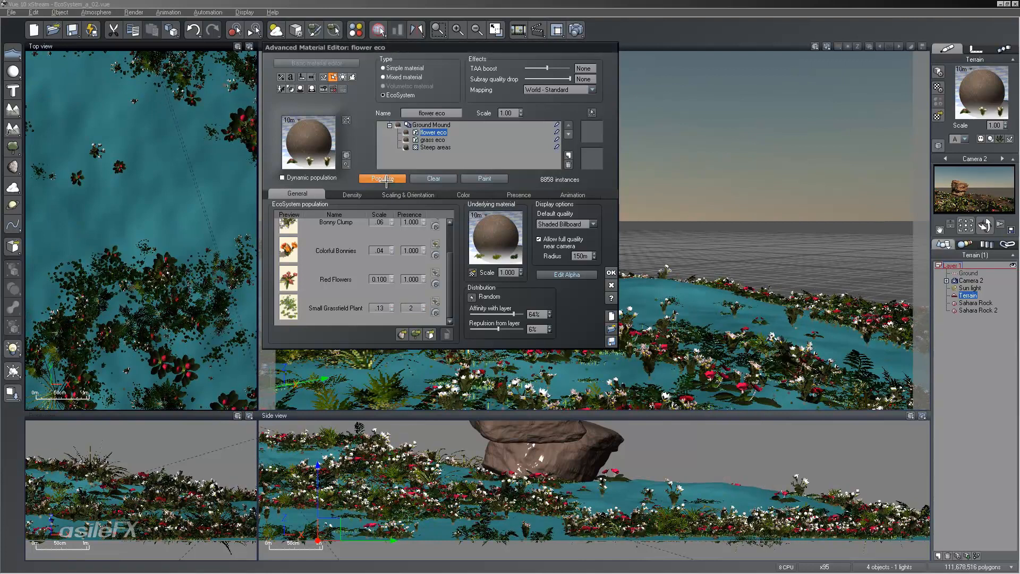
double_click(412, 307)
type("3")
left_click(382, 178)
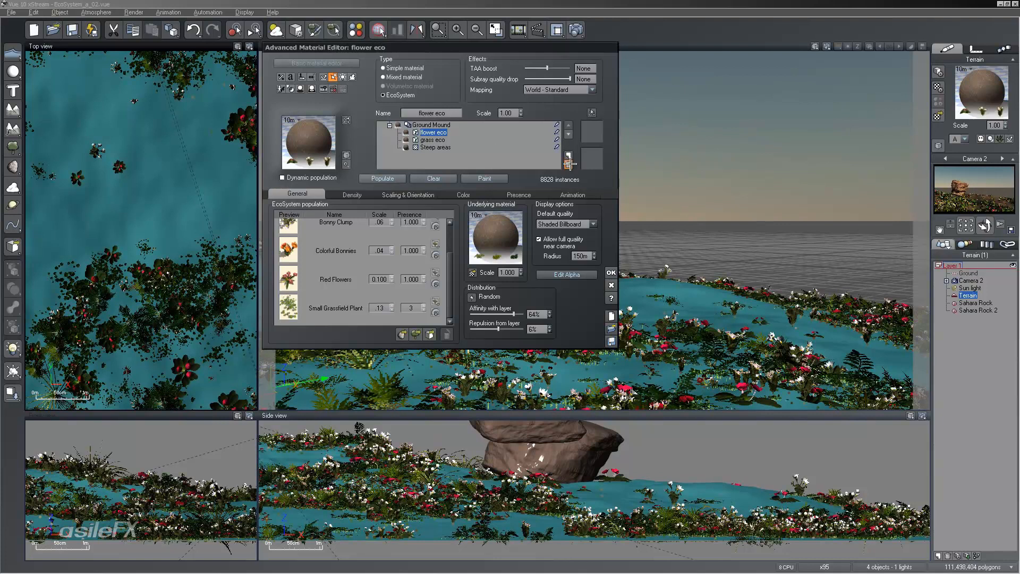
Add an EcoSystem layer named Steep areas eco to Ground Mound and add Dry Weeds and Patch of Grass to its population.
left_click(436, 147)
left_click(401, 95)
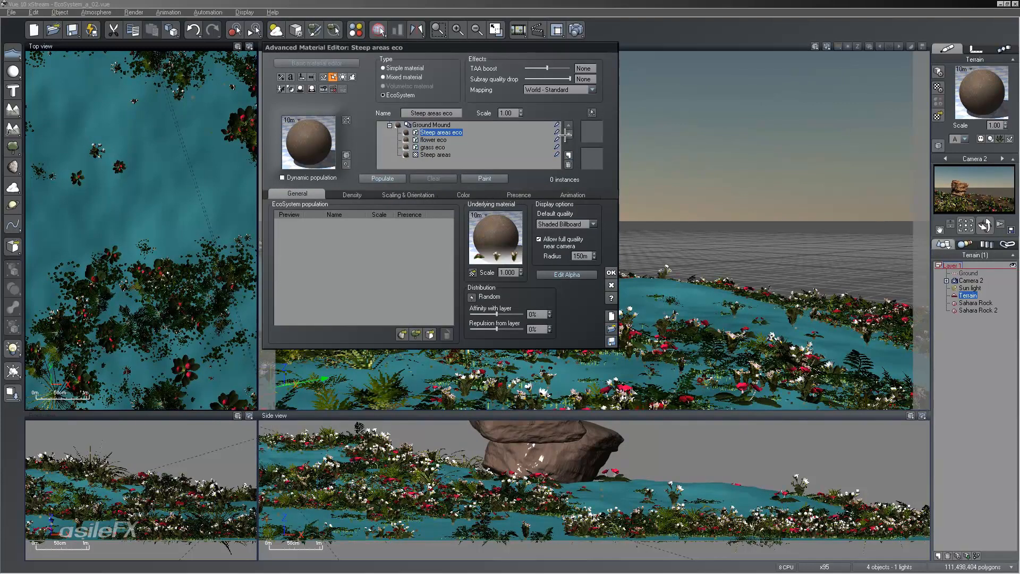
left_click(416, 334)
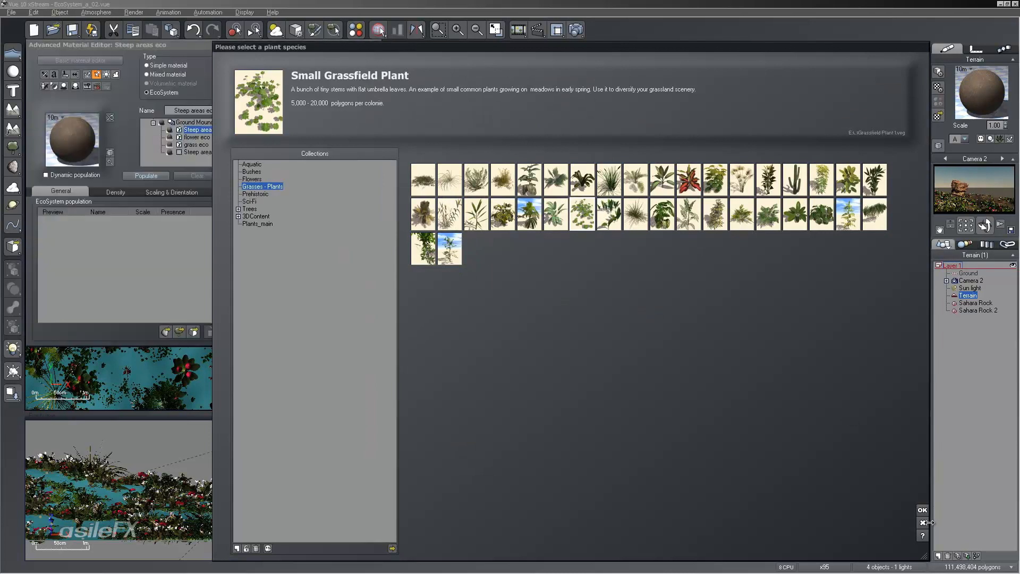
double_click(503, 179)
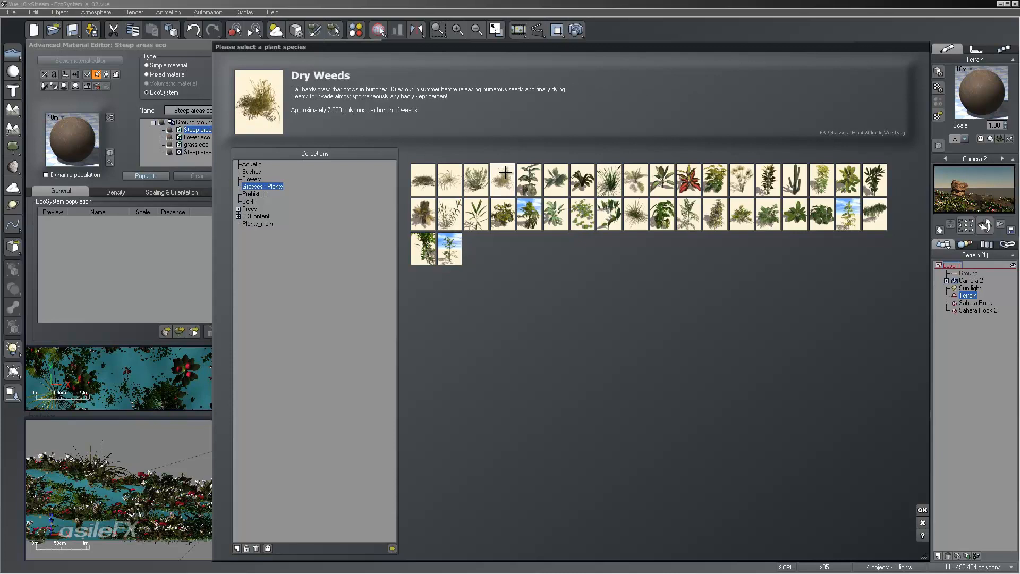
left_click(423, 179)
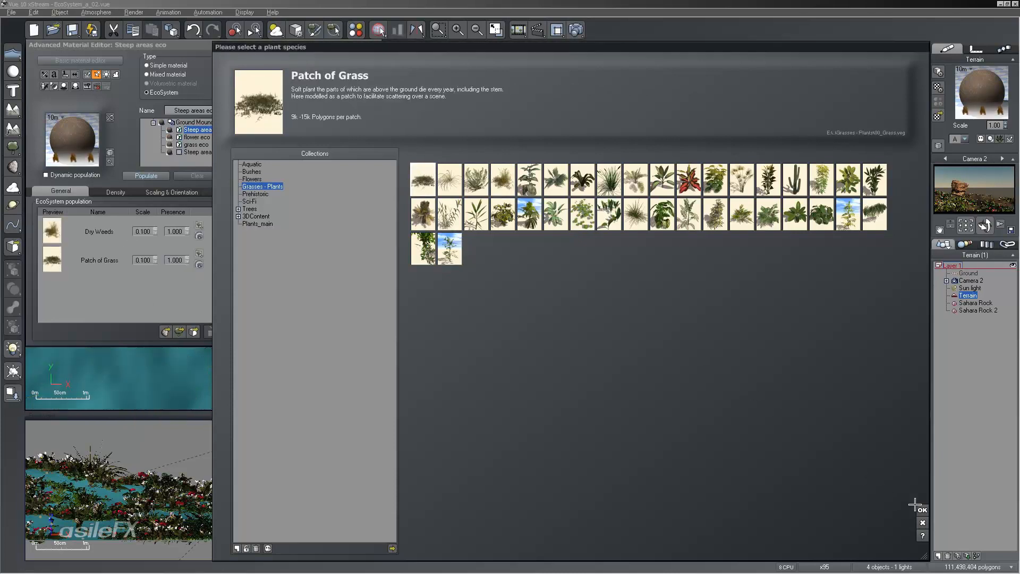
left_click(923, 511)
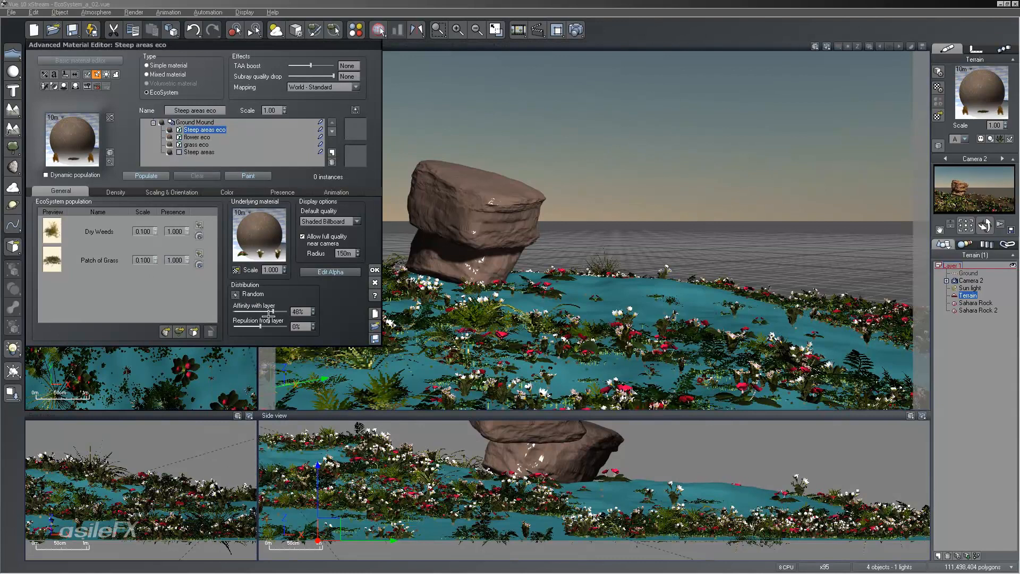
Populate the Steep areas eco layer with 48% affinity and set its default display quality to Billboard.
left_click(156, 175)
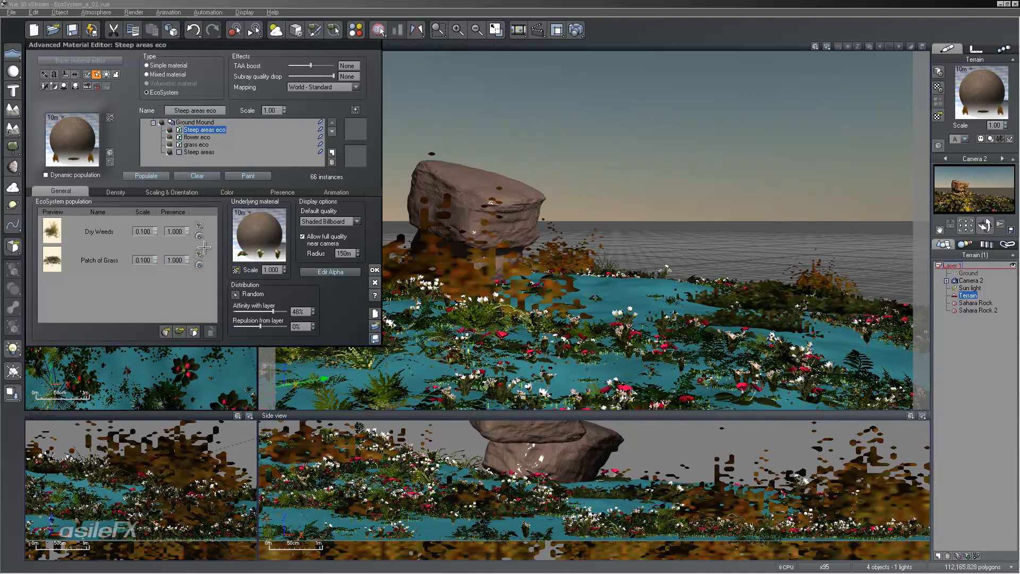
left_click(357, 221)
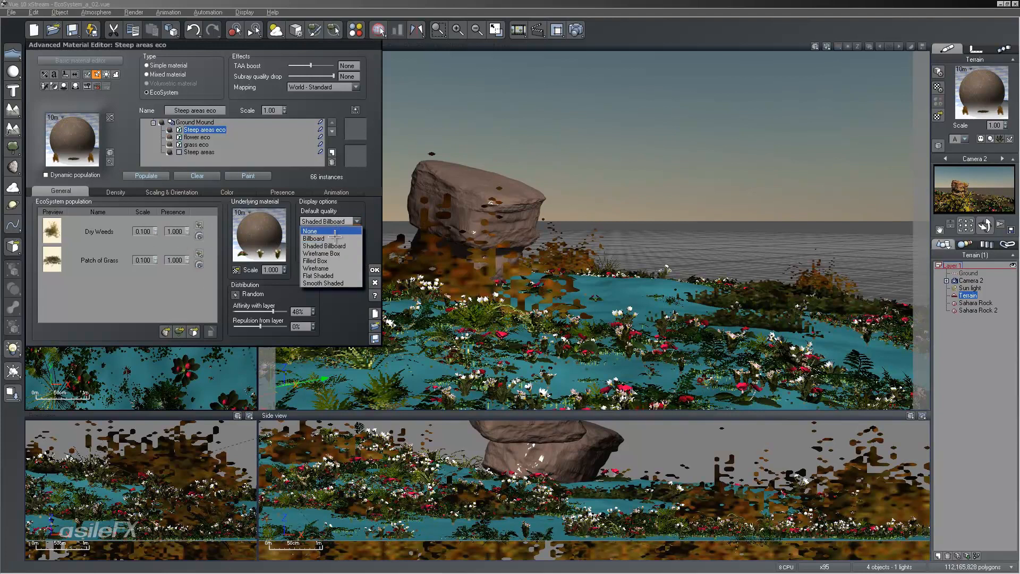
left_click(336, 238)
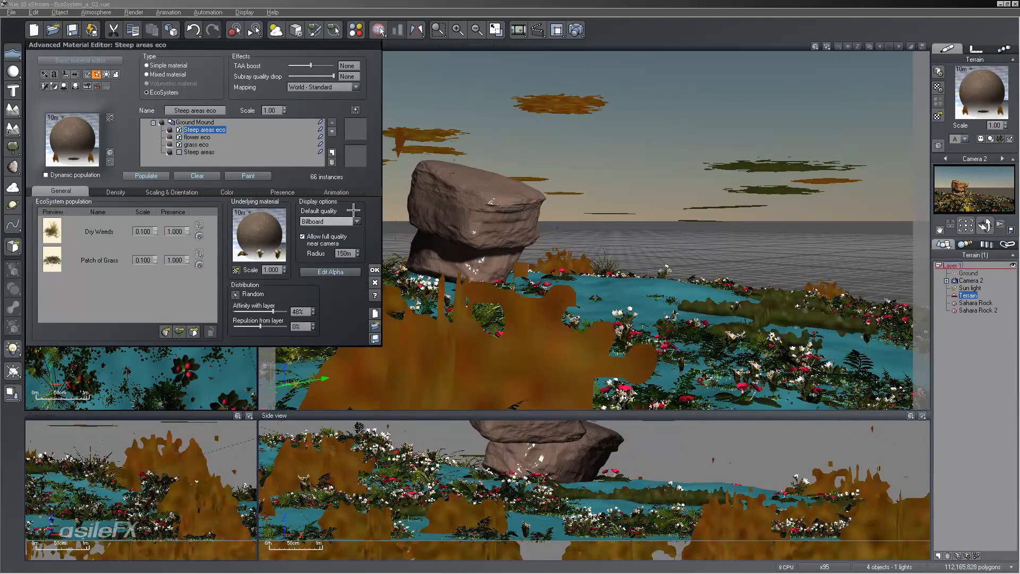
Switch the default display quality to Smooth Shaded and try Dry Weeds scales of .05 and .03, repopulating after each change.
left_click(354, 221)
left_click(330, 278)
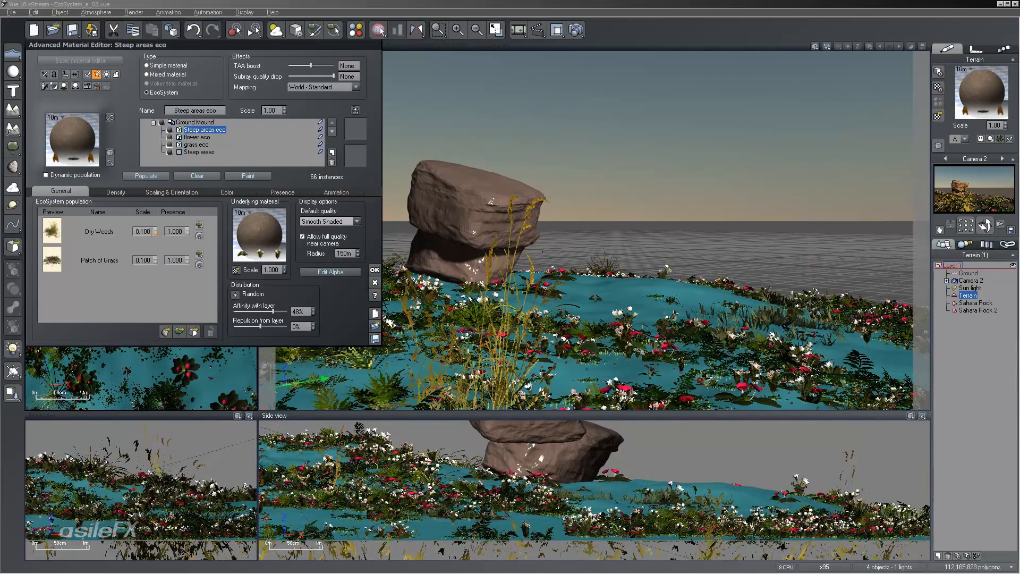
left_click(151, 233)
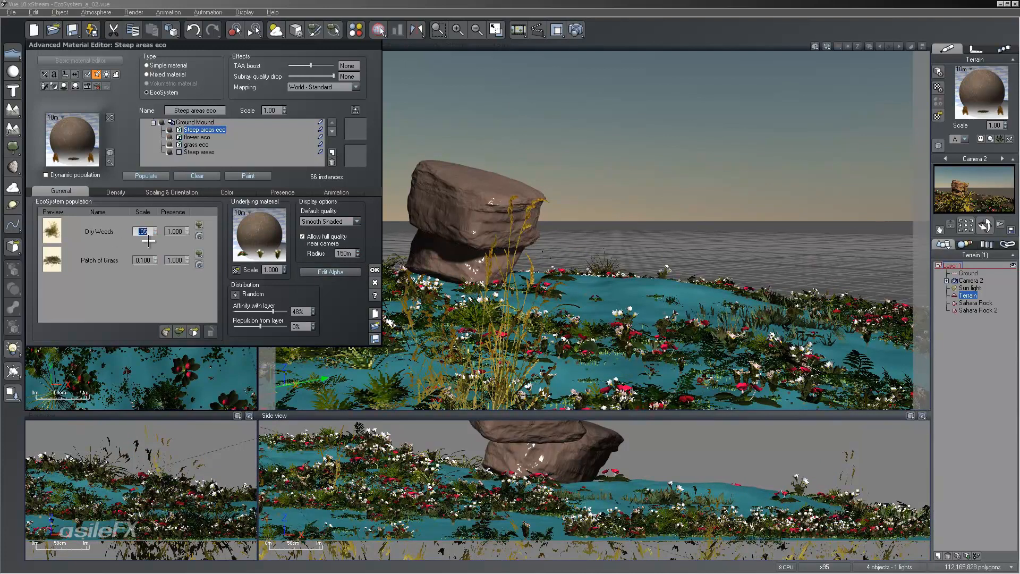
key("Return")
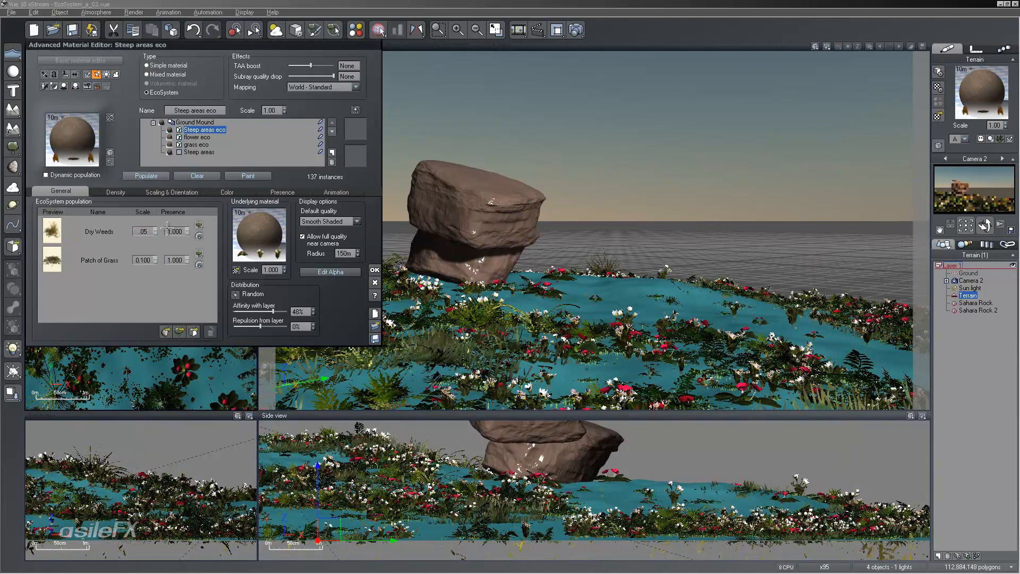
left_click(142, 231)
type(".0")
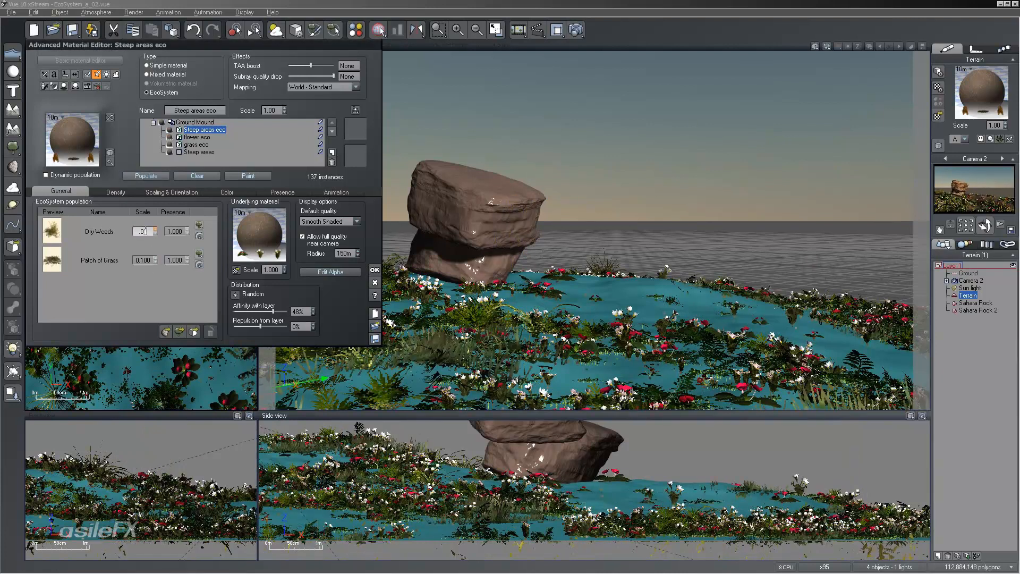
type("3")
key("Return")
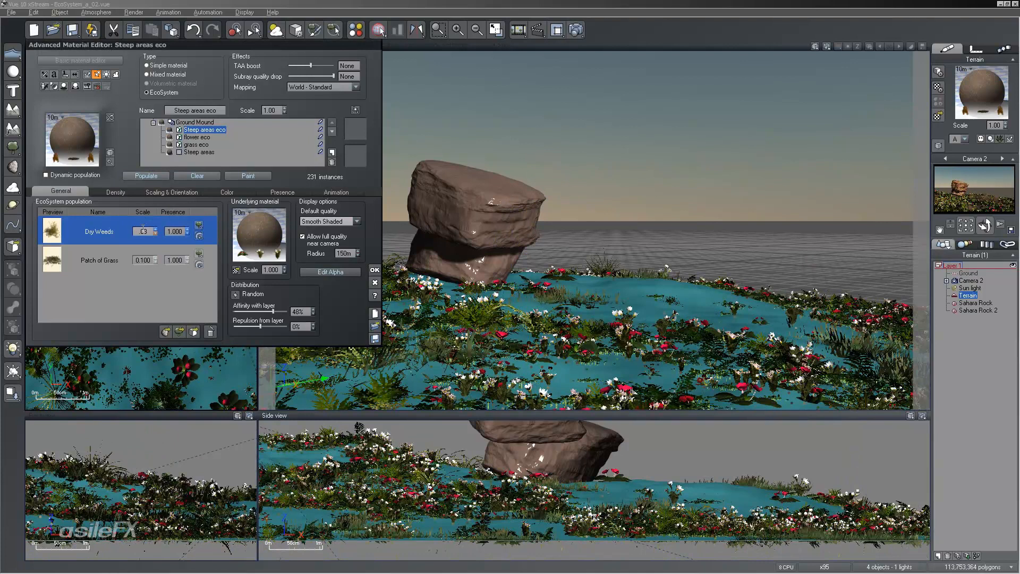
Set the Patch of Grass scale to .05 and repopulate the Steep areas eco layer.
left_click(148, 230)
left_click(147, 259)
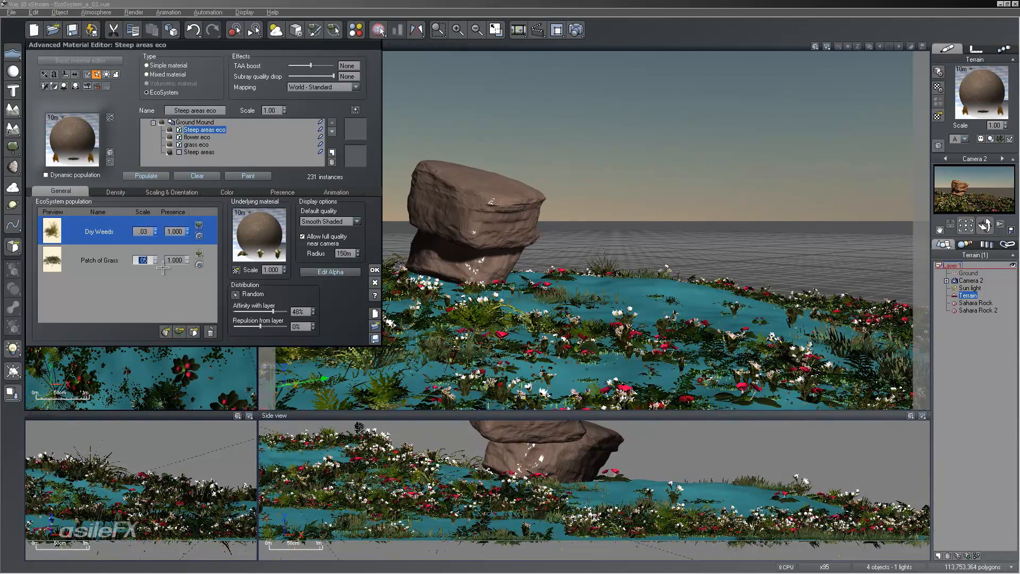
left_click(147, 176)
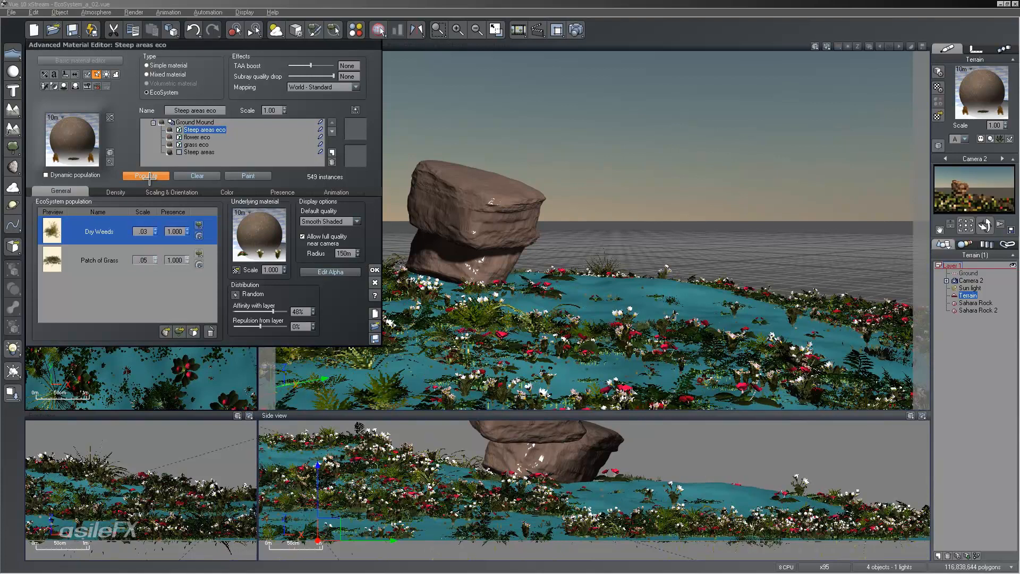
left_click(115, 195)
left_click(66, 188)
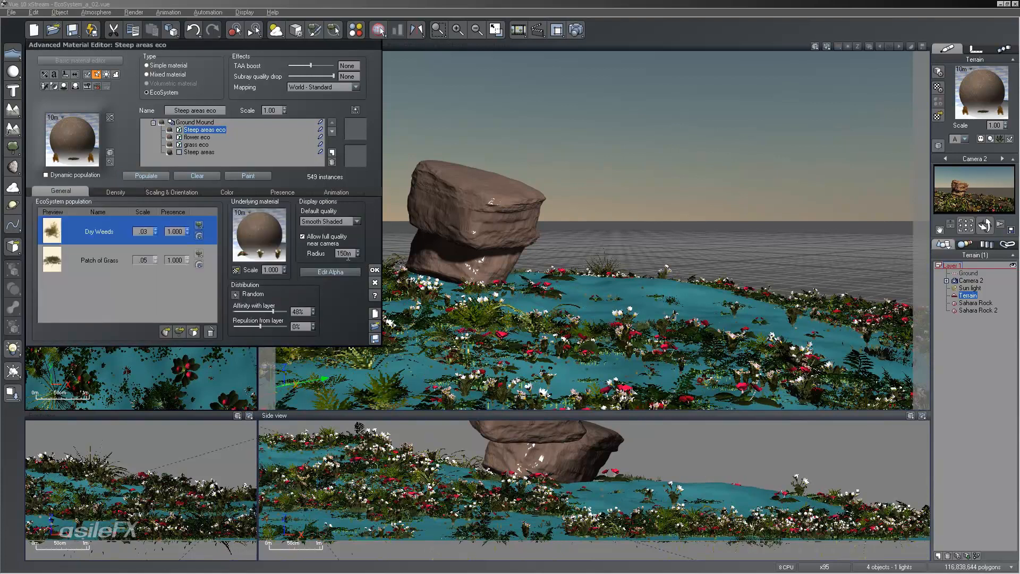
Set the default display quality of the Steep areas eco layer to Shaded Billboard.
left_click(330, 221)
left_click(324, 283)
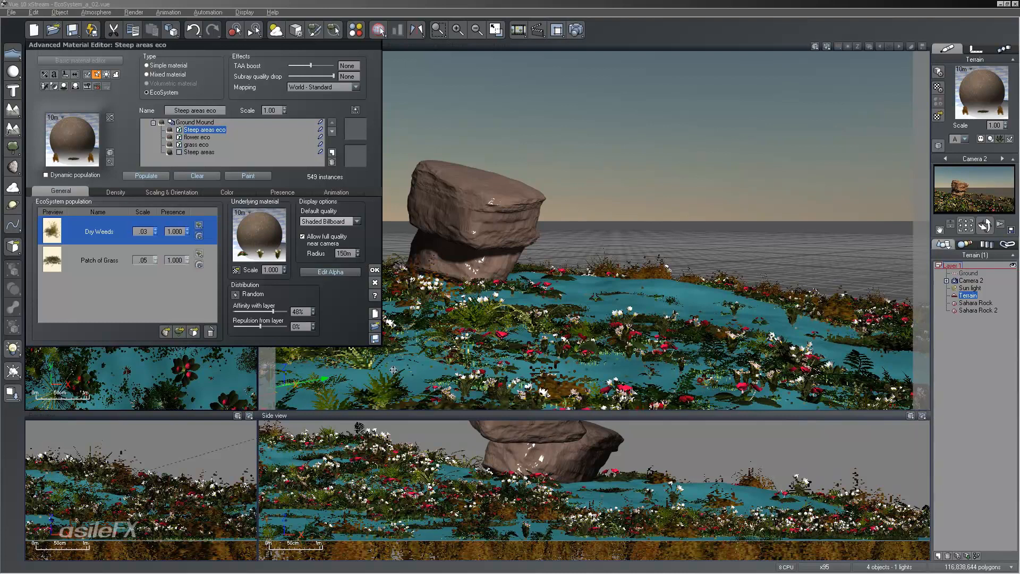
right_click_drag(83, 503, 87, 450)
right_click_drag(257, 469, 257, 511)
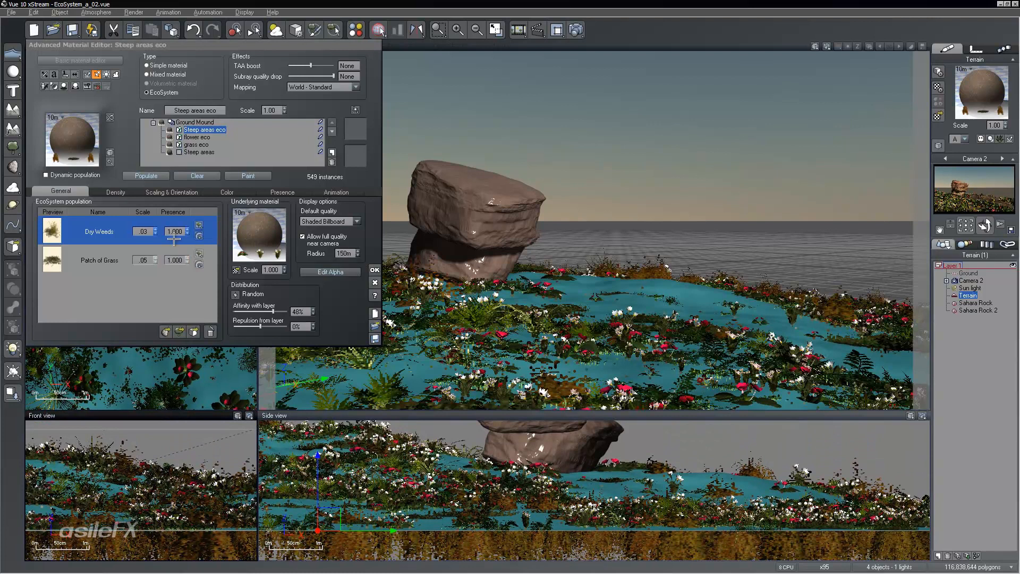
Set the Dry Weeds scale to .02 and repopulate the Steep areas eco layer.
left_click(143, 232)
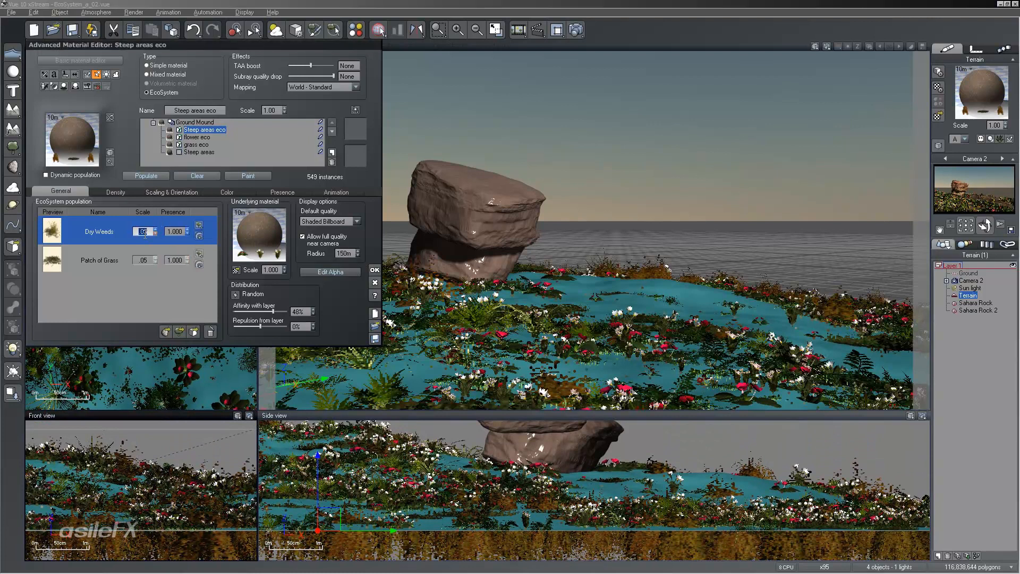
type(".02")
left_click(145, 176)
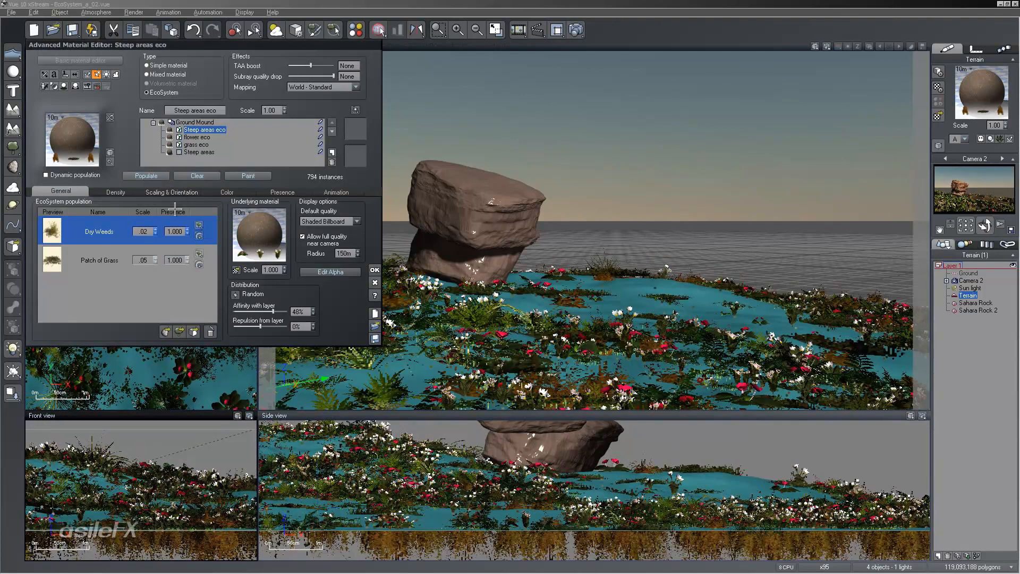
Set the overall density of Steep areas eco to 77% and repopulate the layer.
left_click(116, 192)
left_click(78, 191)
left_click(114, 192)
left_click(130, 177)
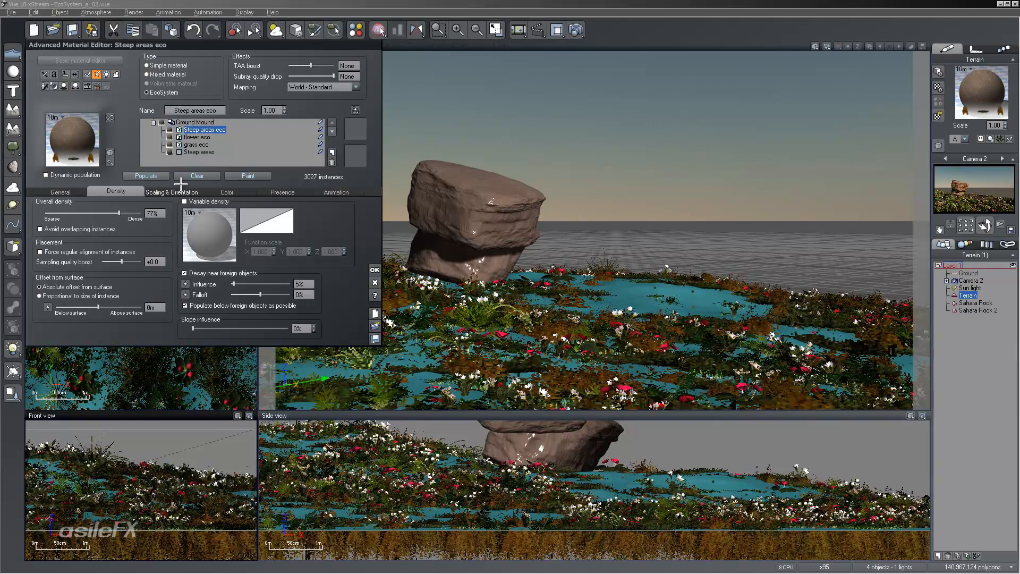
Enable variable color for the Steep areas eco layer and open its color map for editing.
left_click(183, 189)
left_click(228, 190)
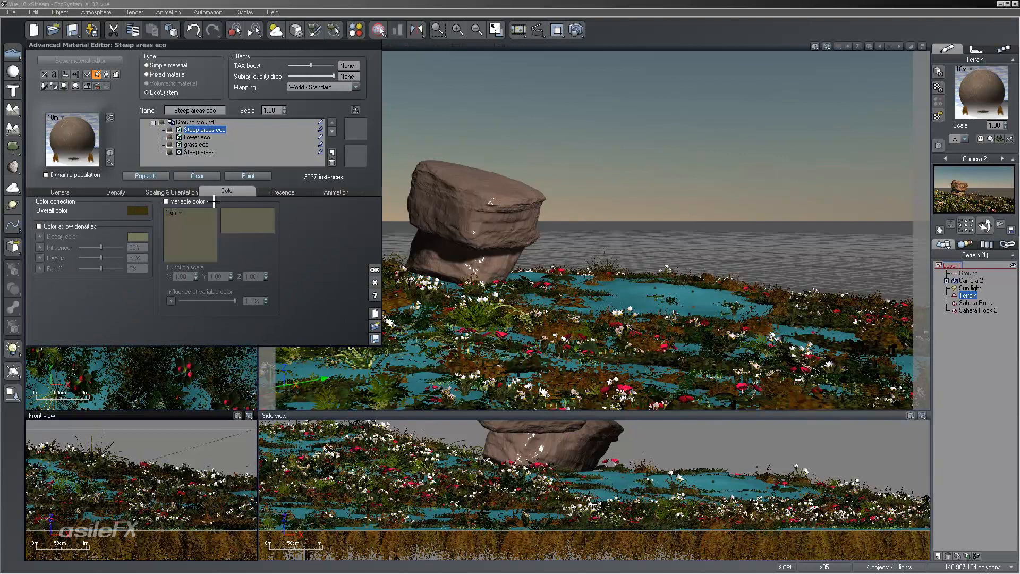
left_click(194, 199)
right_click(262, 219)
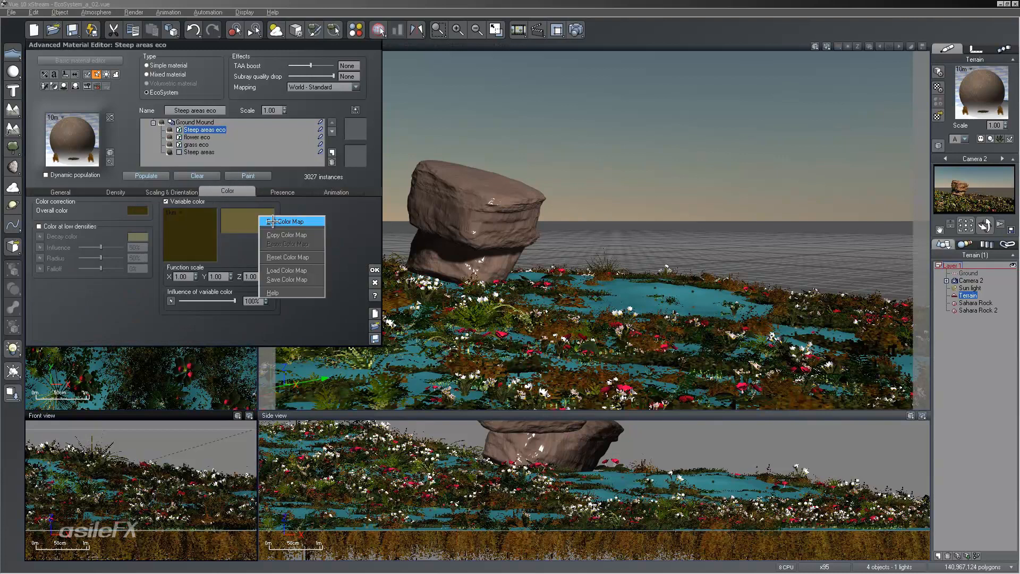
left_click(281, 221)
Try a dark yellow of RGB 141, 126, 51 in the variable color map and repopulate the layer.
left_click(676, 189)
left_click(676, 186)
left_click_drag(896, 208, 900, 211)
left_click_drag(775, 175, 775, 191)
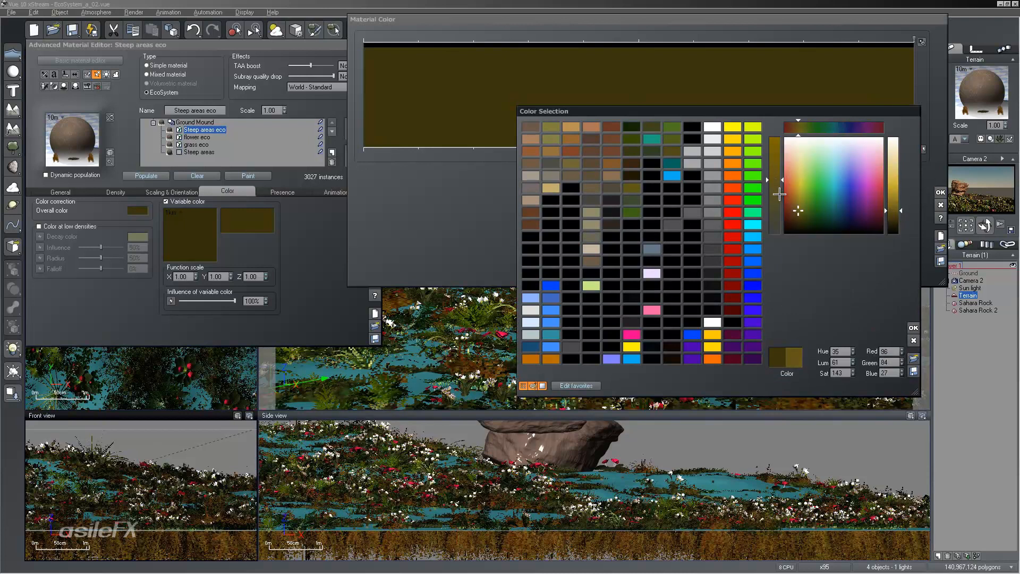
left_click_drag(893, 206, 896, 197)
left_click(914, 327)
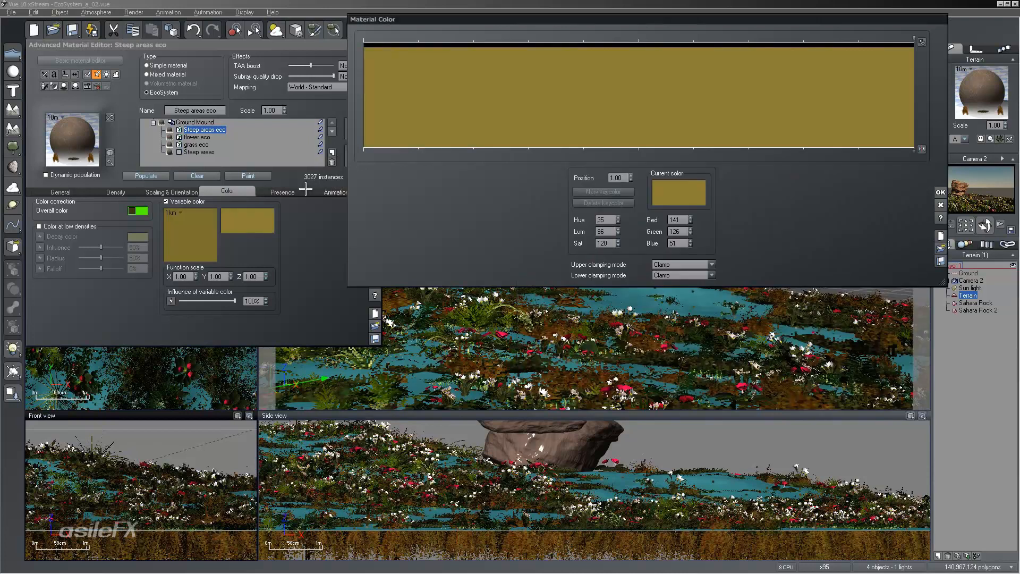
left_click(941, 193)
left_click(139, 176)
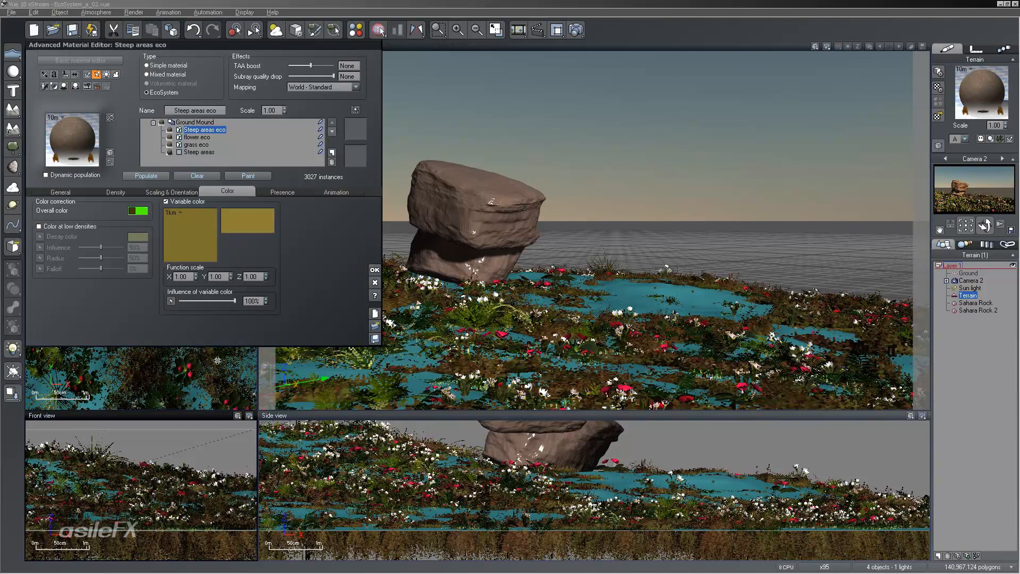
Keep the influence of variable color at 100% and repopulate the Steep areas eco layer.
mouse_move(235, 301)
left_mouse_down()
mouse_move(205, 300)
mouse_move(240, 296)
left_mouse_up()
left_click(151, 177)
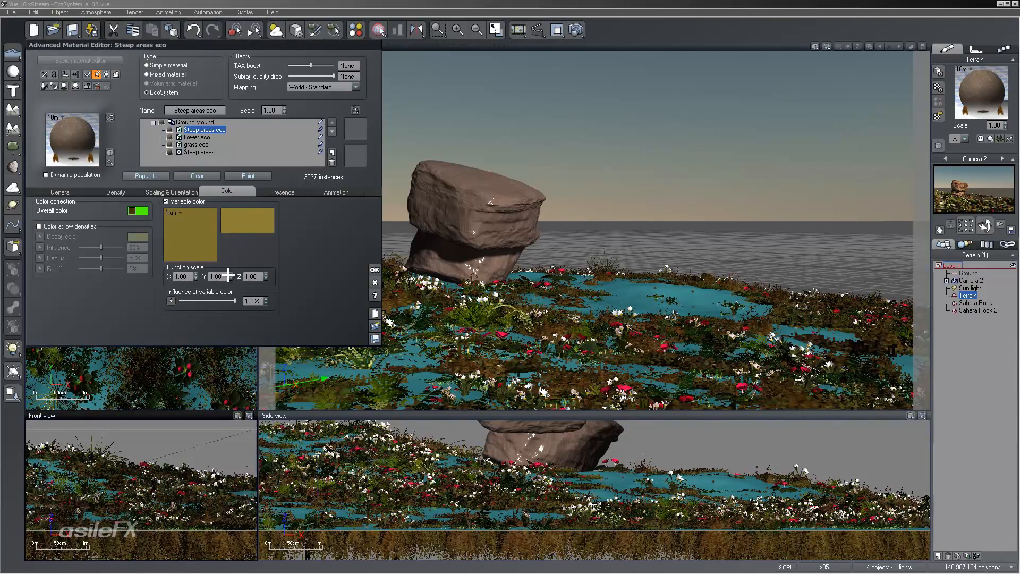
left_click(146, 176)
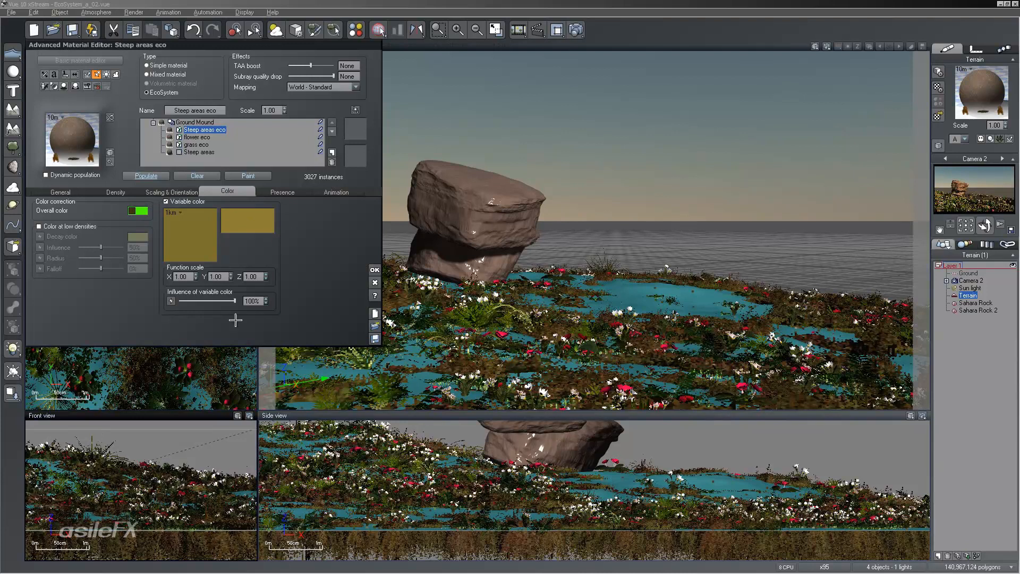
Change the variable color map to a paler, less saturated yellow of RGB 163, 149, 94.
right_click(232, 215)
left_click(250, 221)
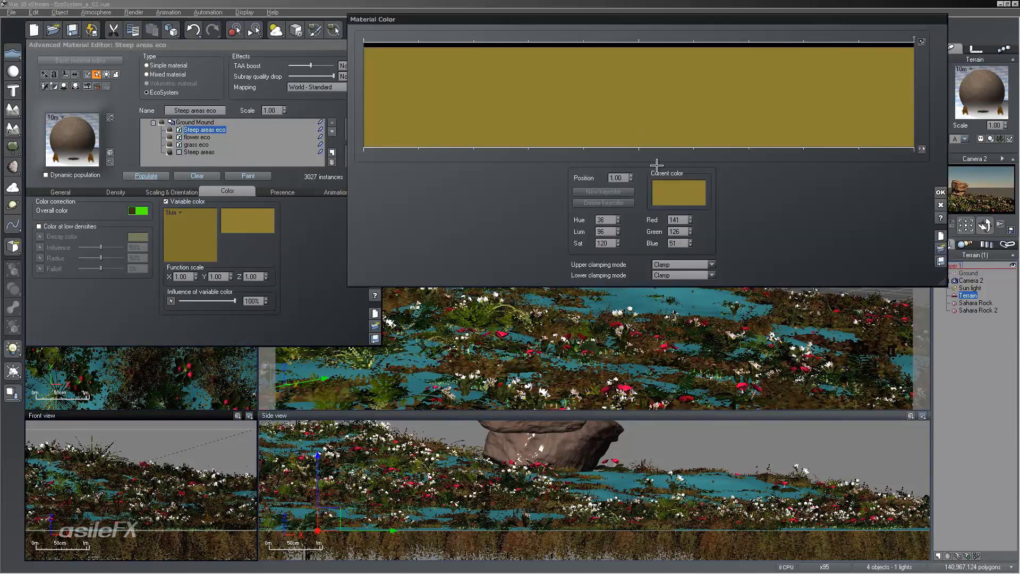
right_click(692, 185)
left_click(712, 189)
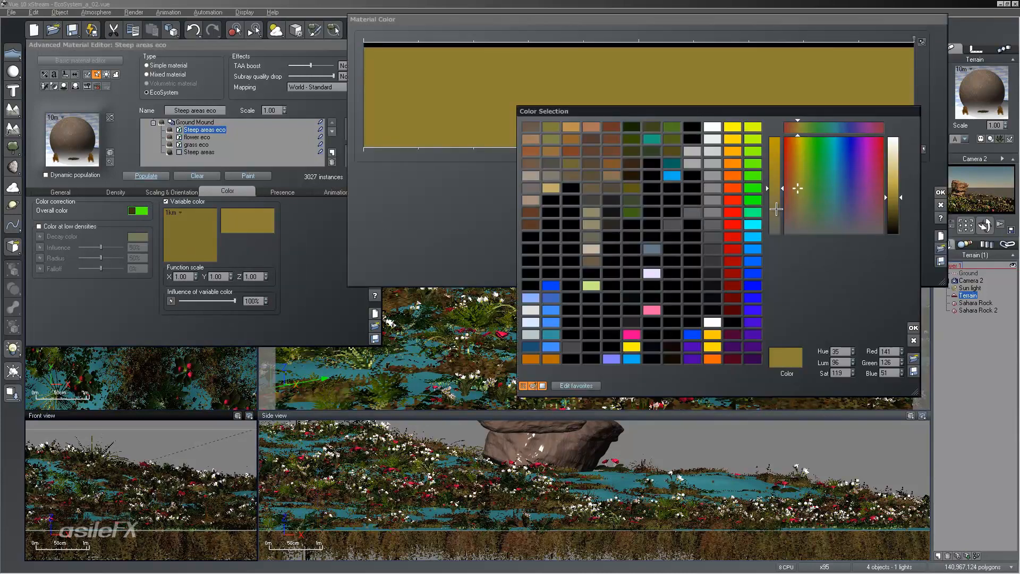
left_click(781, 211)
mouse_move(898, 184)
left_mouse_down()
mouse_move(899, 194)
mouse_move(898, 184)
left_mouse_up()
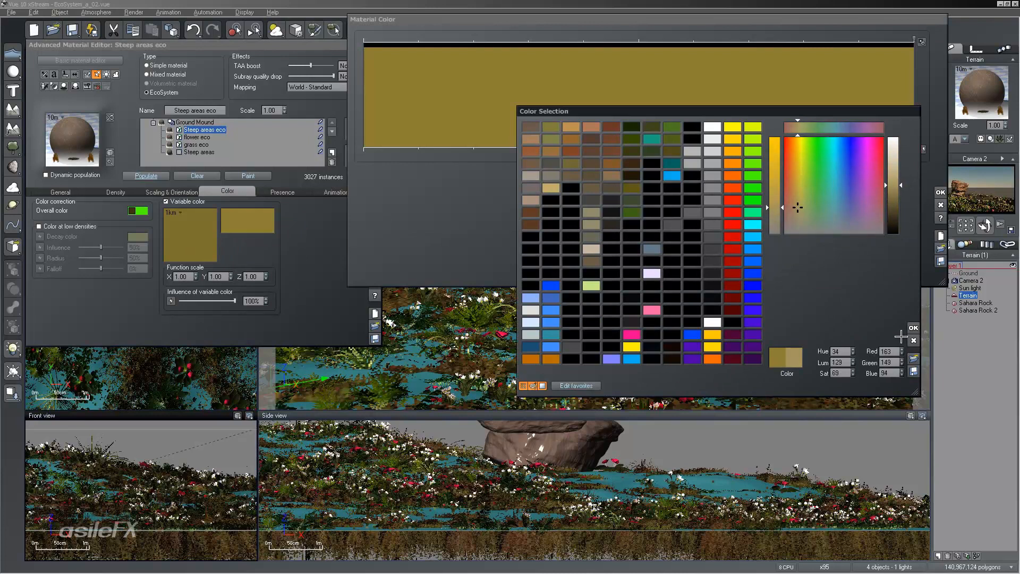
left_click(914, 327)
left_click(940, 193)
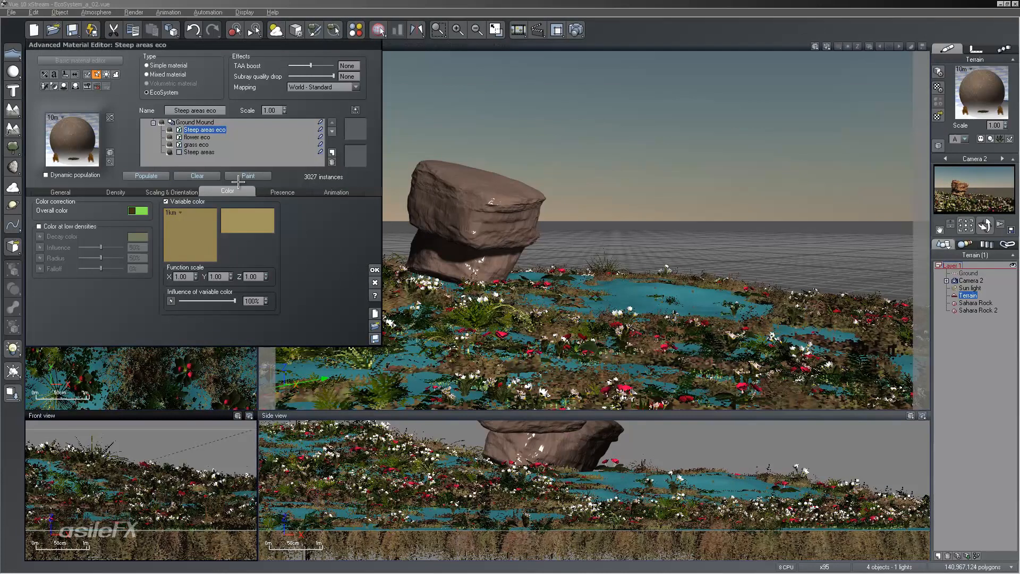
Rename the Steep areas eco layer as dry grass eco.
left_click(201, 111)
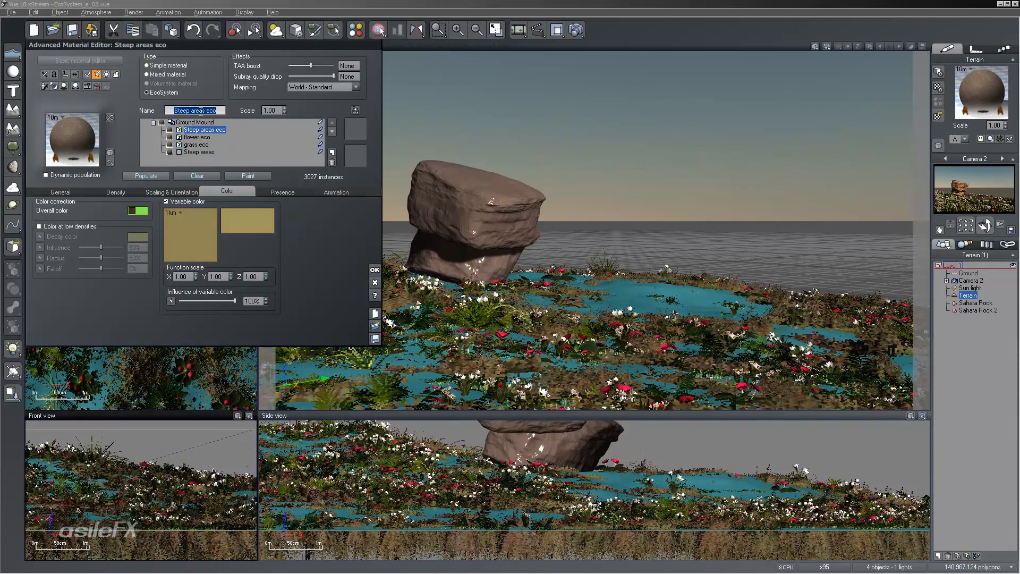
type("deadp")
key("Return")
key("BackSpace")
type("dry grass eco")
key("Return")
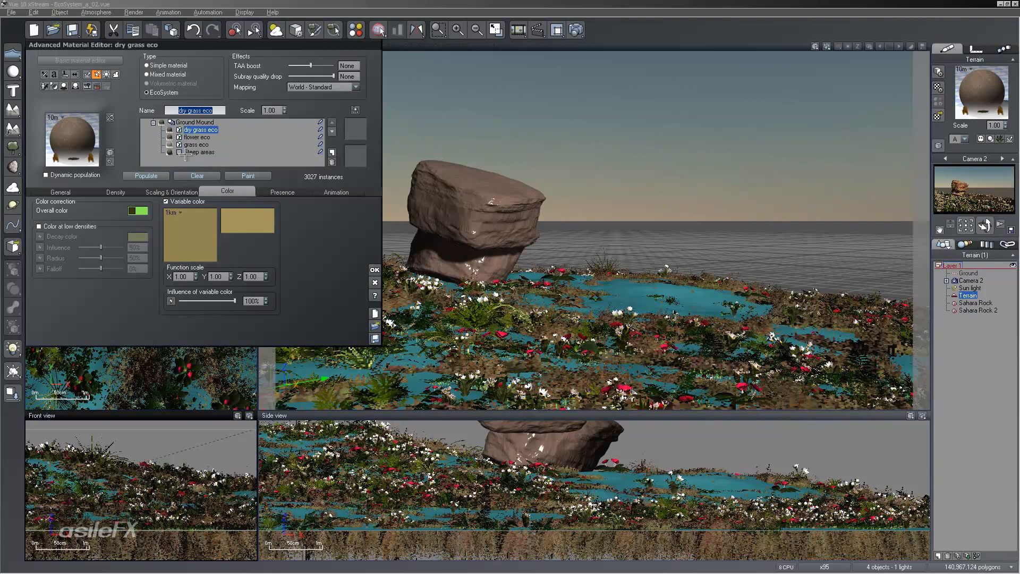
Create an EcoSystem layer from the Steep areas material and move it to the top of the Ground Mound layers.
left_click(194, 152)
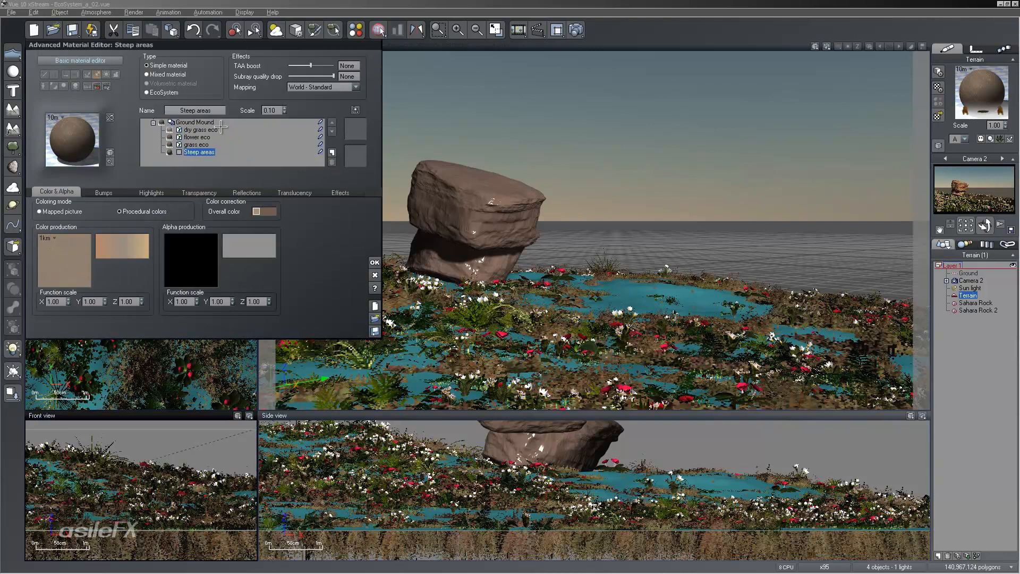
left_click(157, 92)
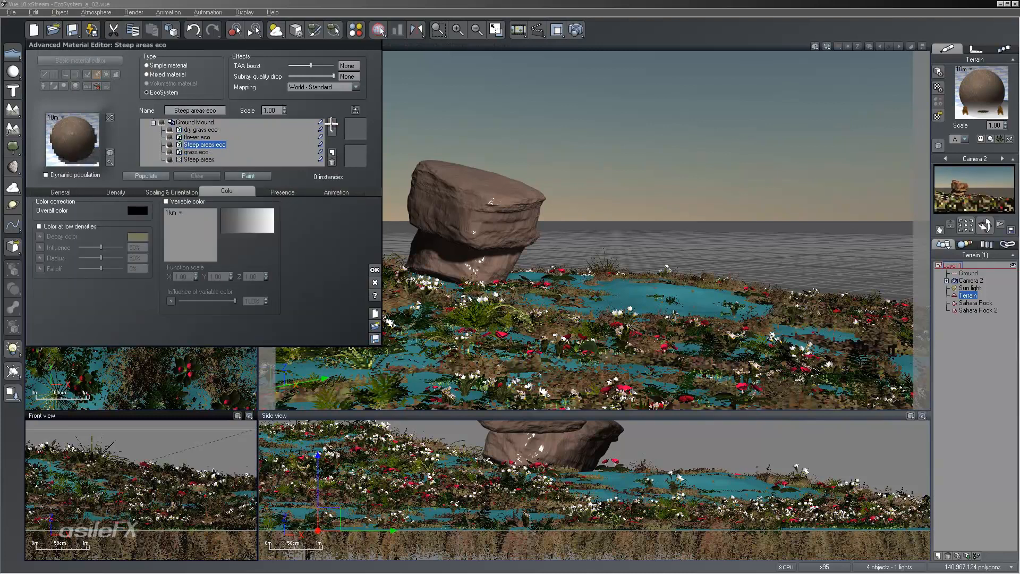
left_click(331, 122)
left_click(331, 122)
left_click(331, 123)
Add Patch of Grass and Small Grassfield Plant to the population of the new Steep areas eco layer.
left_click(62, 191)
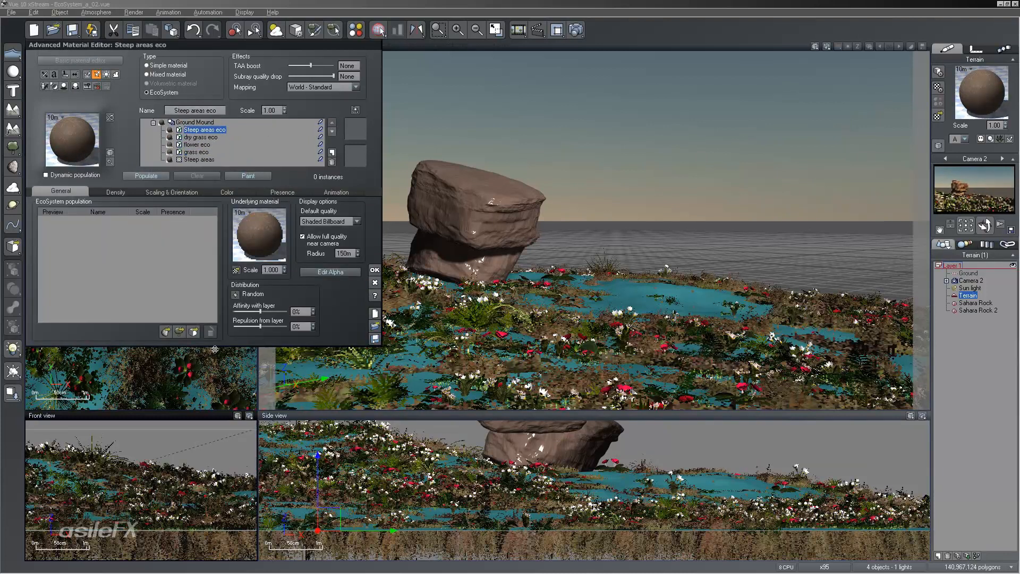
left_click(178, 332)
left_click(426, 175)
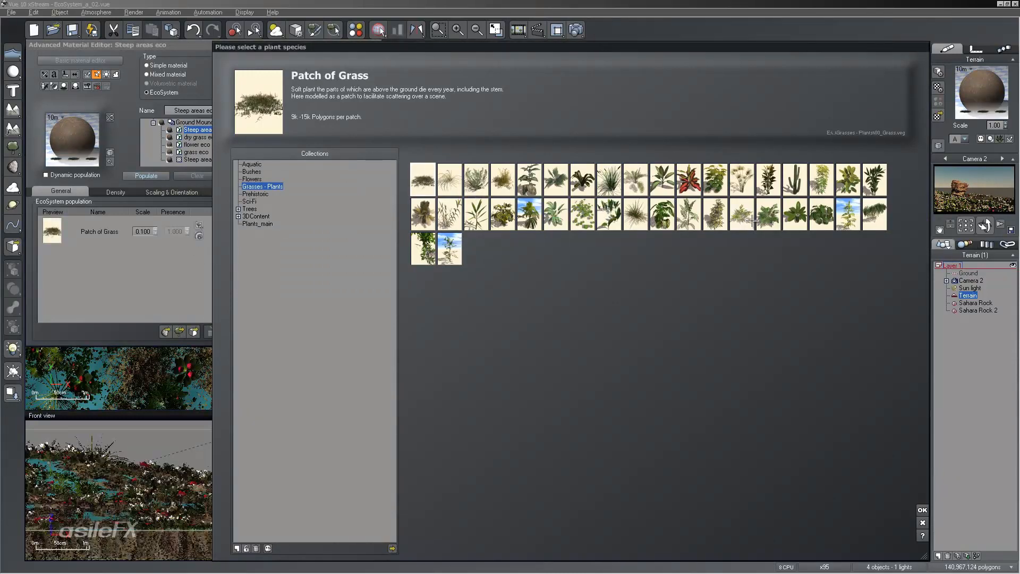
left_click_drag(582, 215, 143, 273)
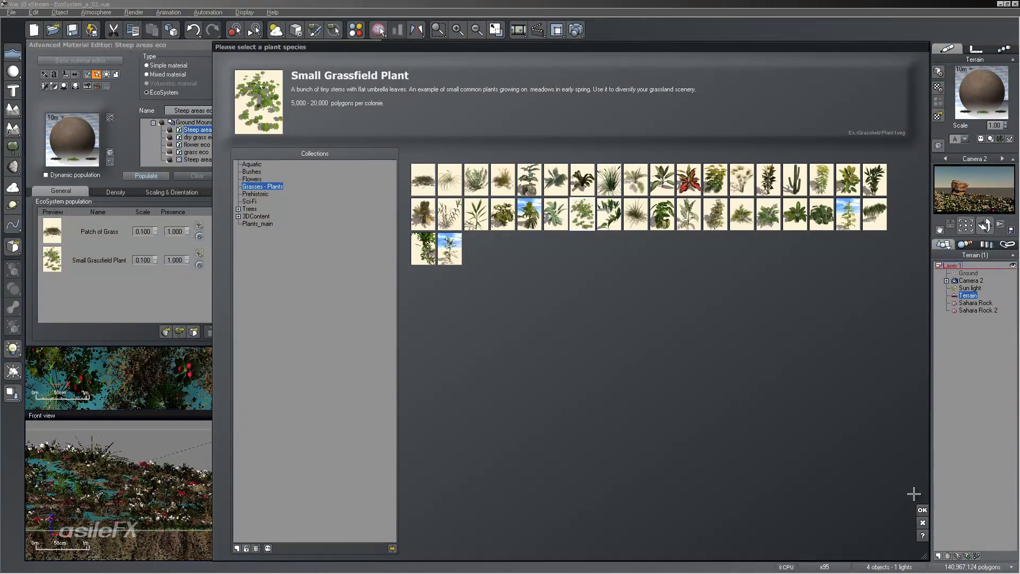
left_click(922, 509)
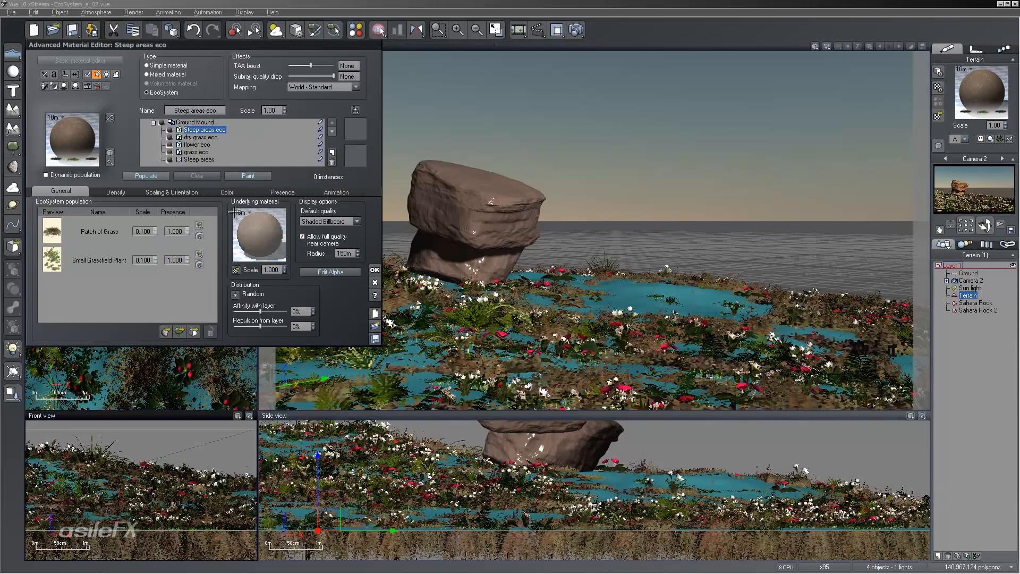
Set the layer affinity to 46%, with scales of .05 for Patch of Grass and .2 for Small Grassfield Plant.
left_click(272, 315)
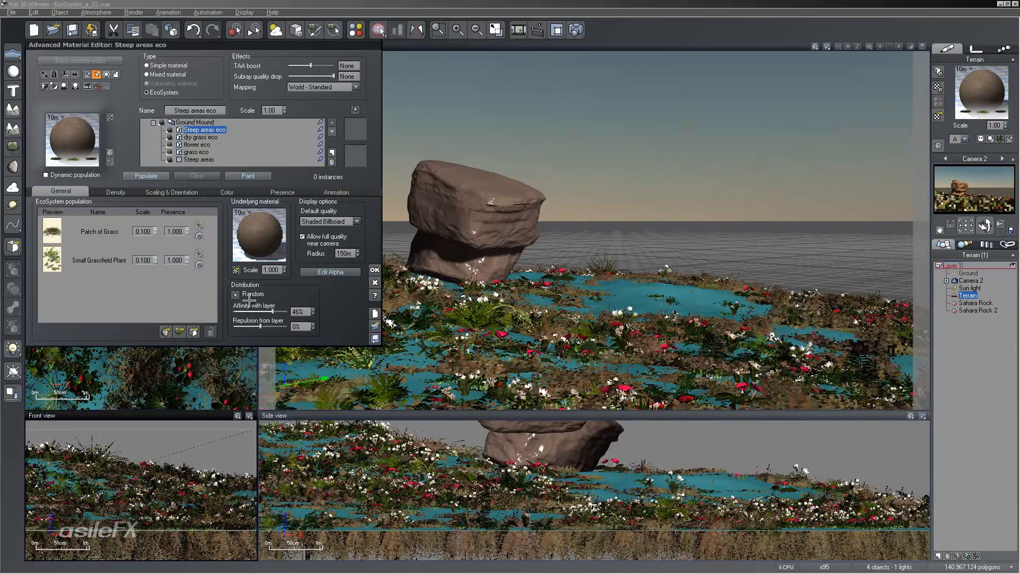
double_click(151, 231)
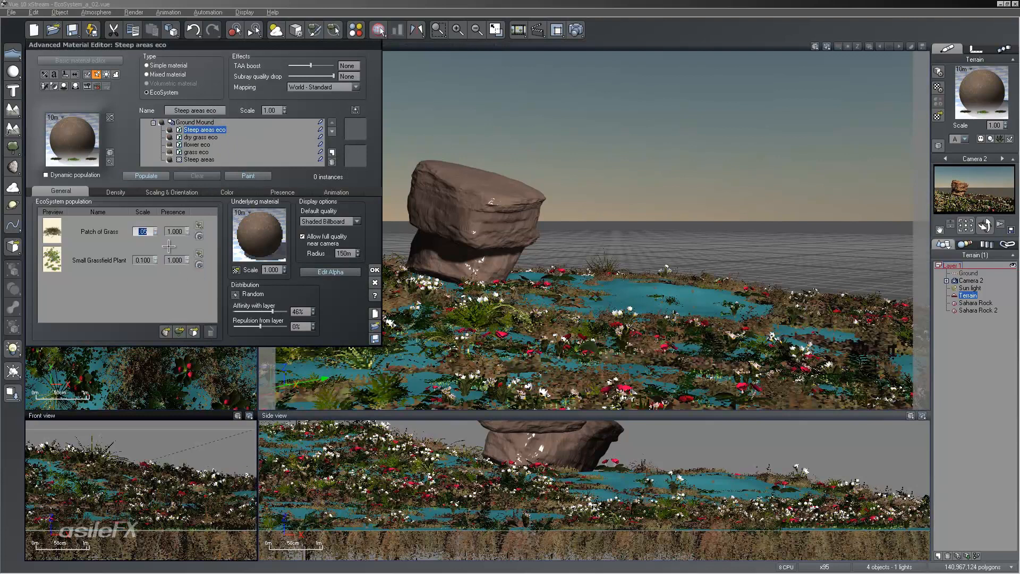
double_click(142, 260)
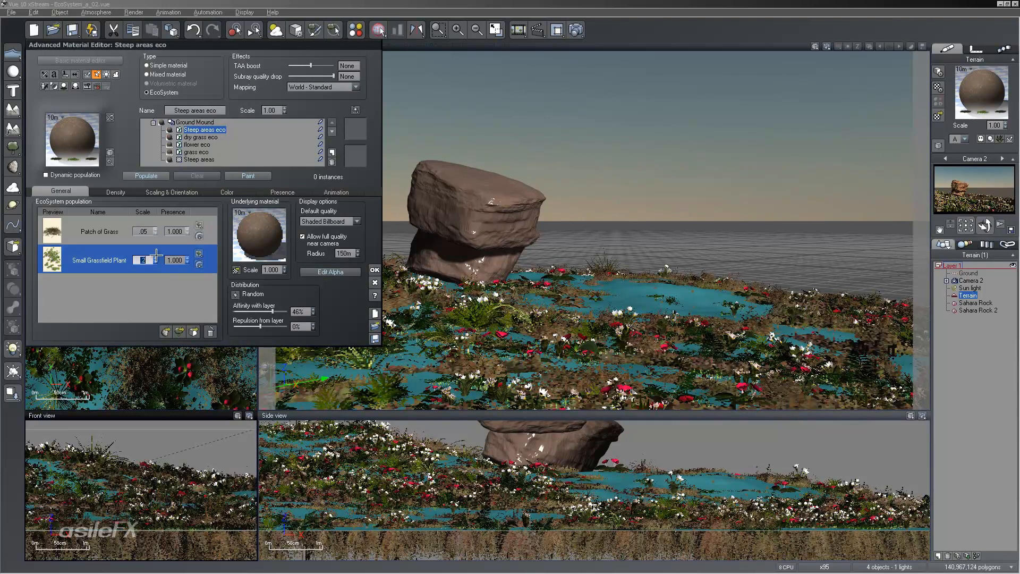
Populate the Steep areas eco layer and repopulate it with an overall density of 80%.
left_click(145, 226)
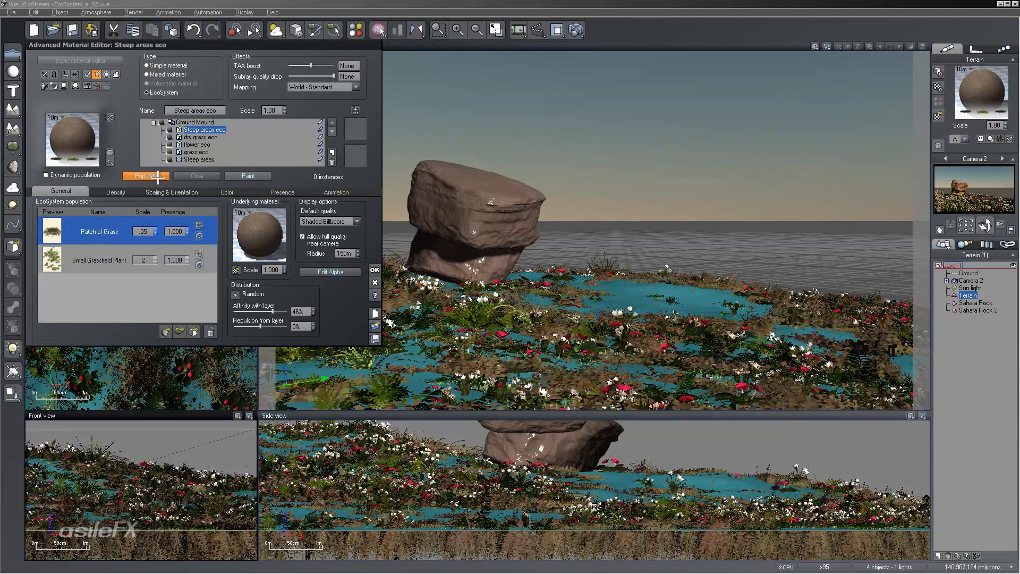
left_click(158, 176)
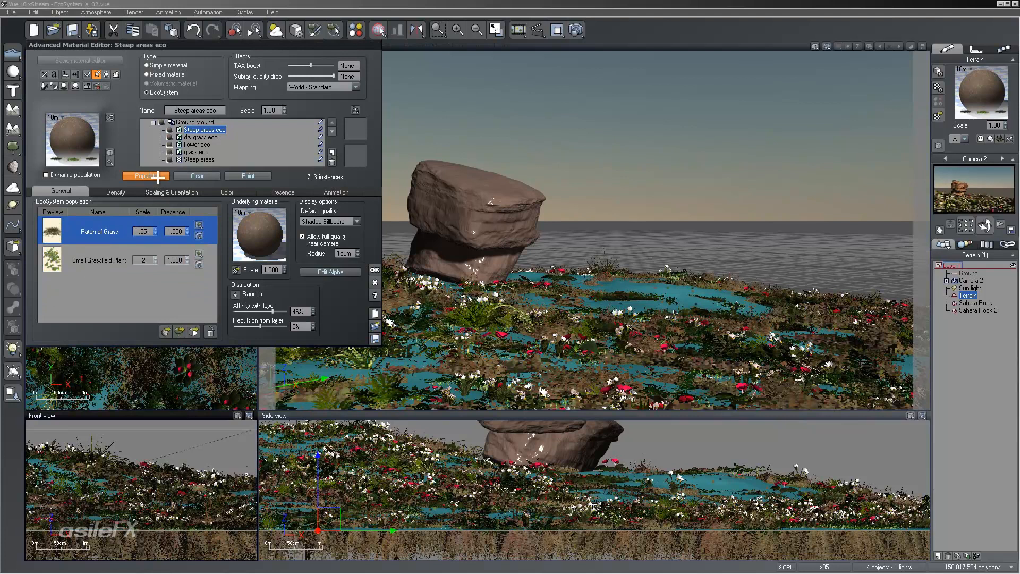
left_click(139, 192)
left_click(150, 175)
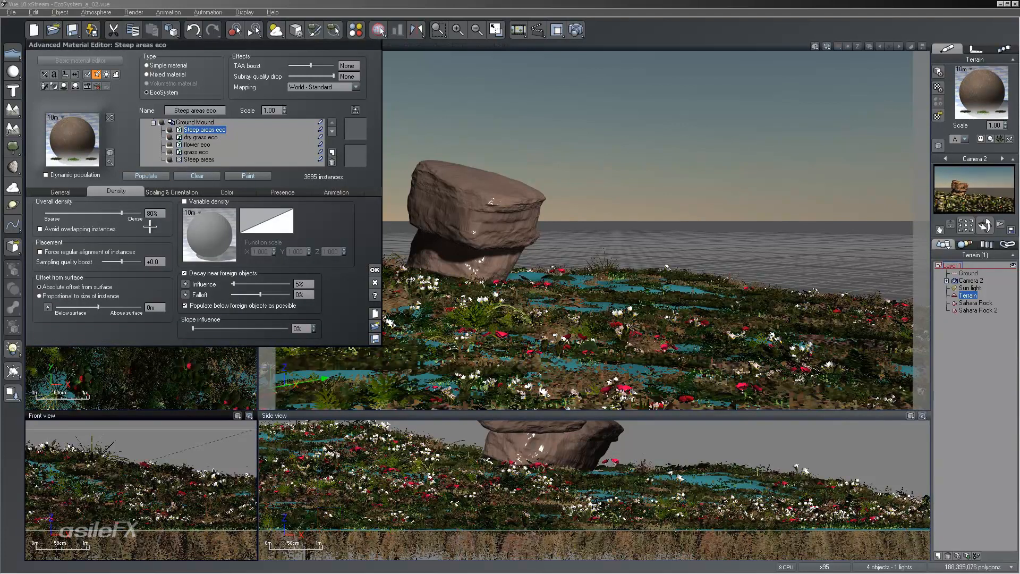
Lower the Steep areas eco layer's affinity with layer to -14% and repopulate it.
left_click(61, 191)
left_click_drag(272, 311, 264, 313)
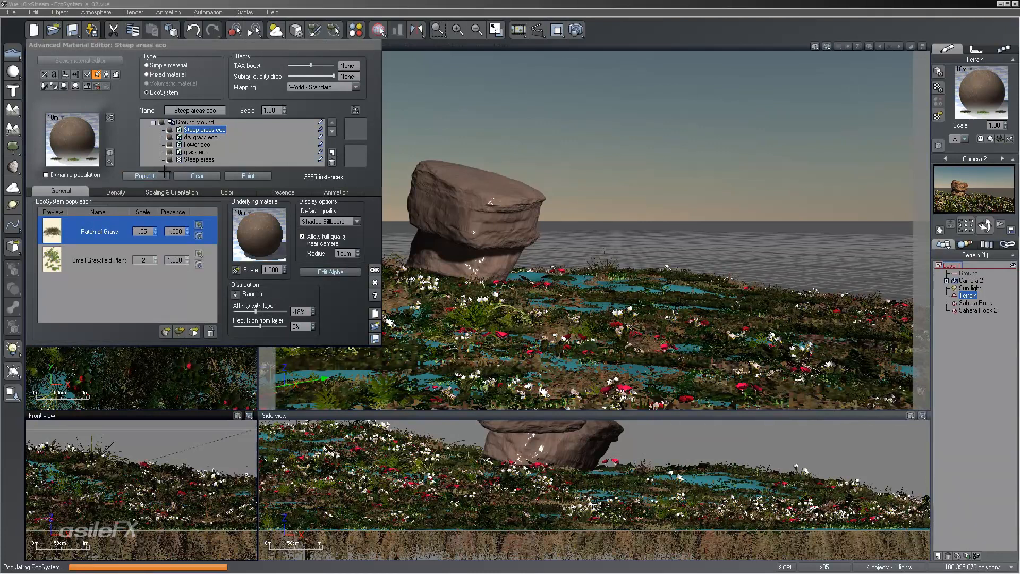
left_click_drag(256, 312, 260, 311)
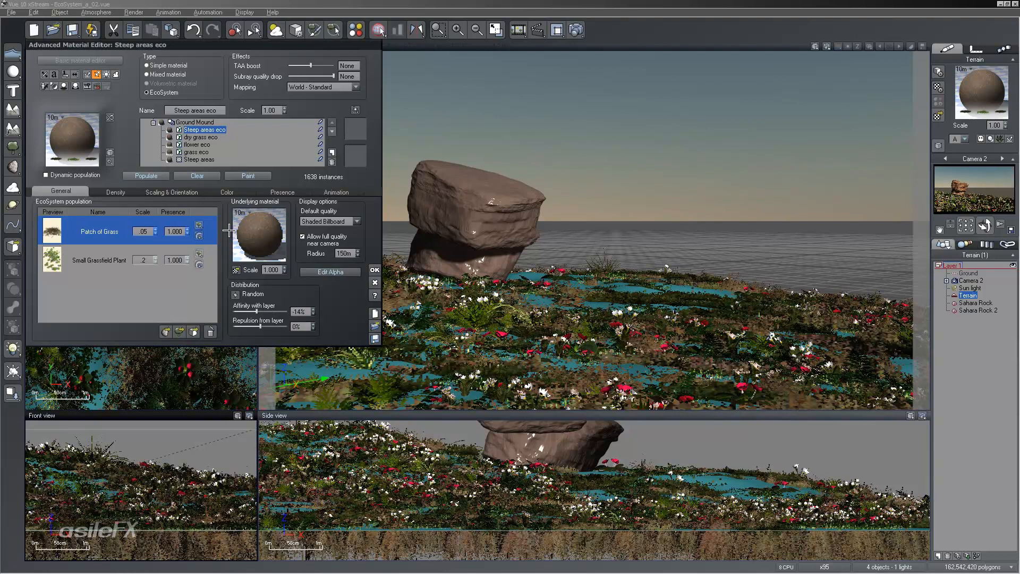
left_click(146, 175)
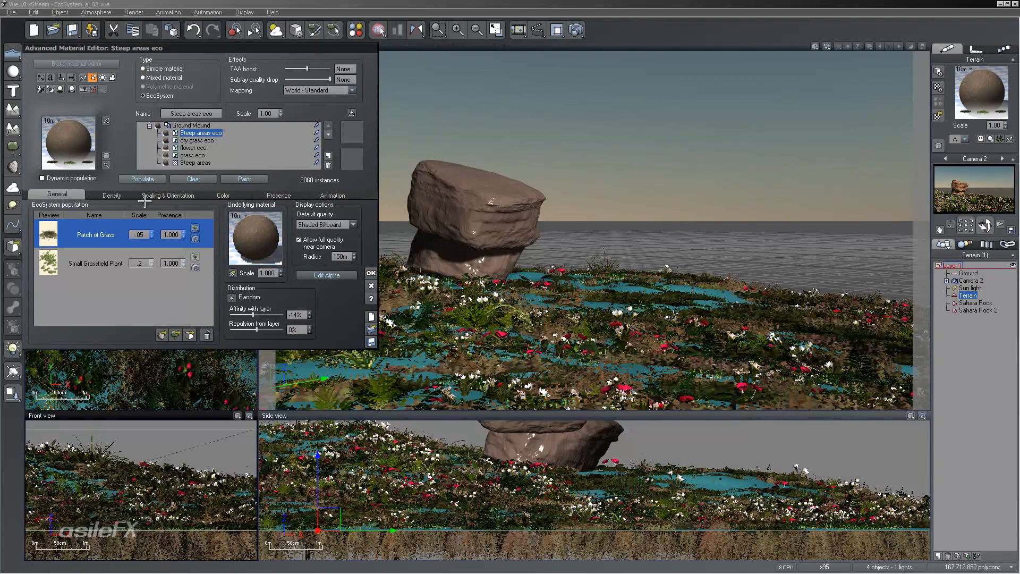
Raise the Steep areas eco layer's overall density to 94%, repopulate it and accept the material changes.
left_click(112, 195)
left_click(145, 177)
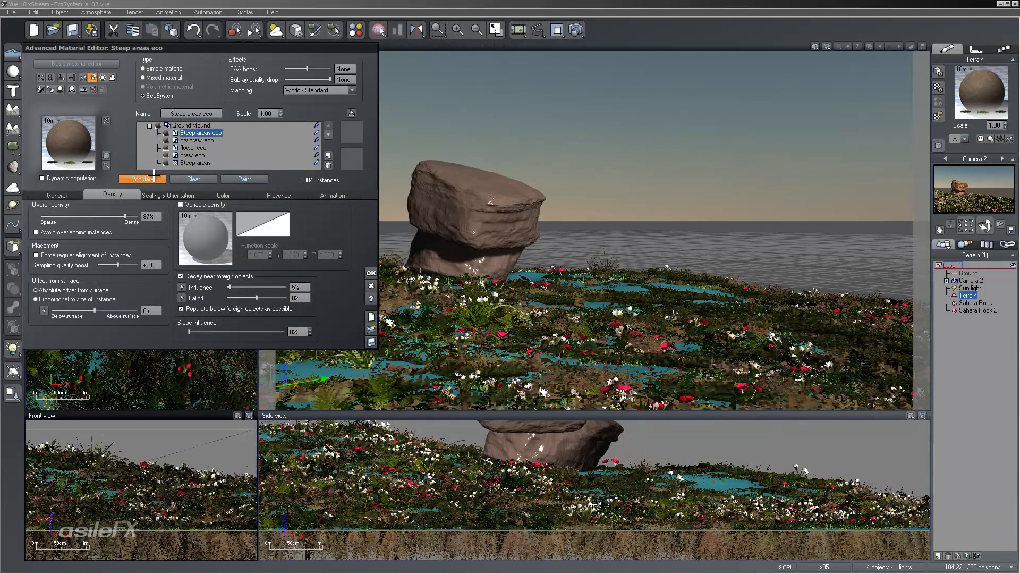
left_click(277, 194)
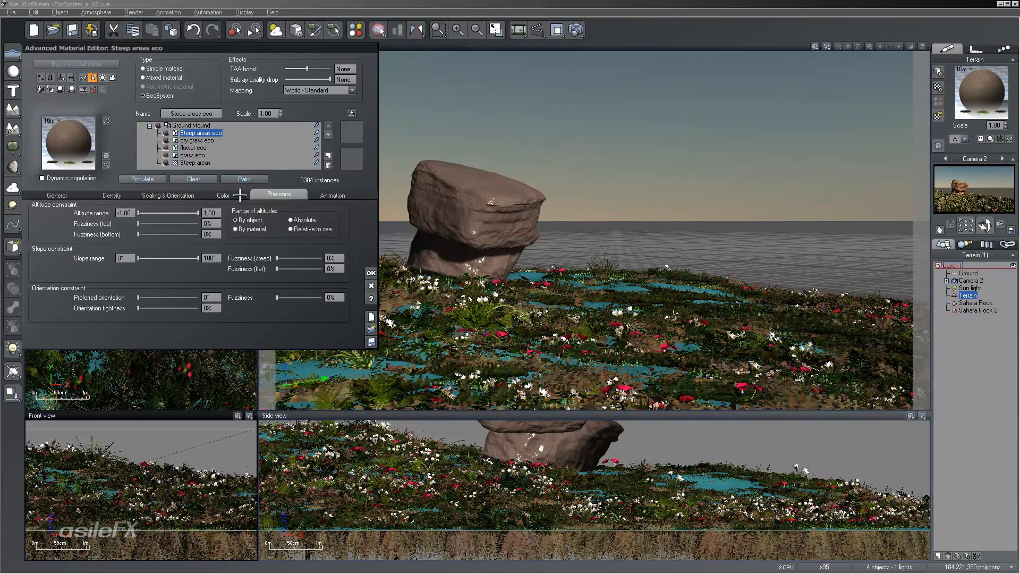
left_click(132, 195)
left_click(143, 179)
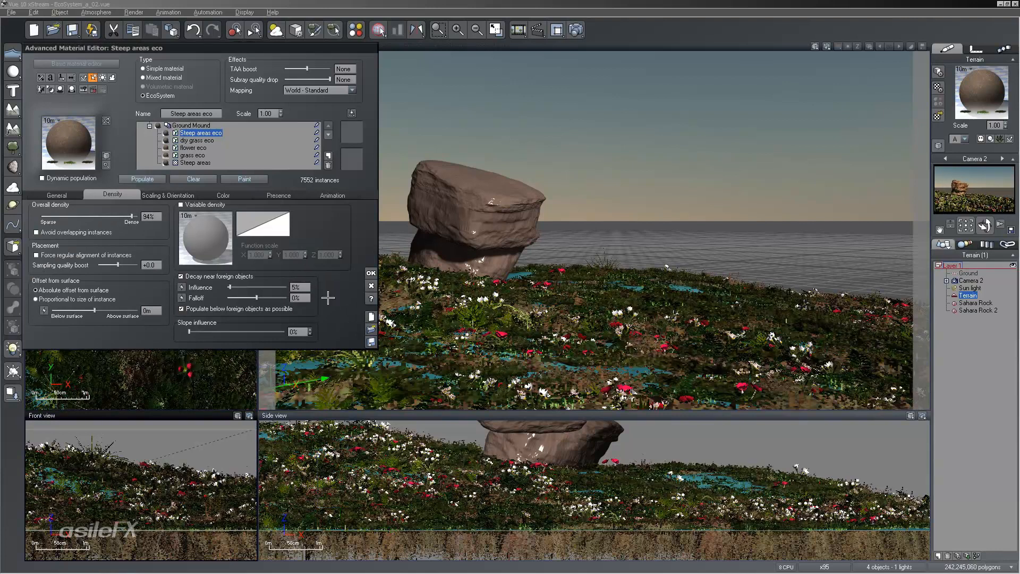
left_click(371, 274)
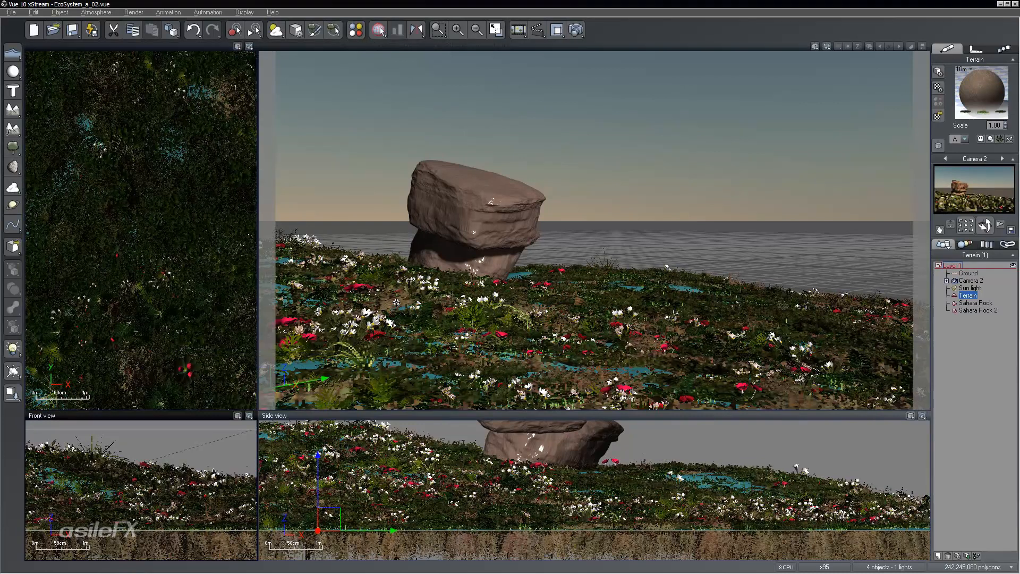
Enlarge the camera view and set the Steep areas eco layer's default display quality to None in the terrain material.
double_click(709, 49)
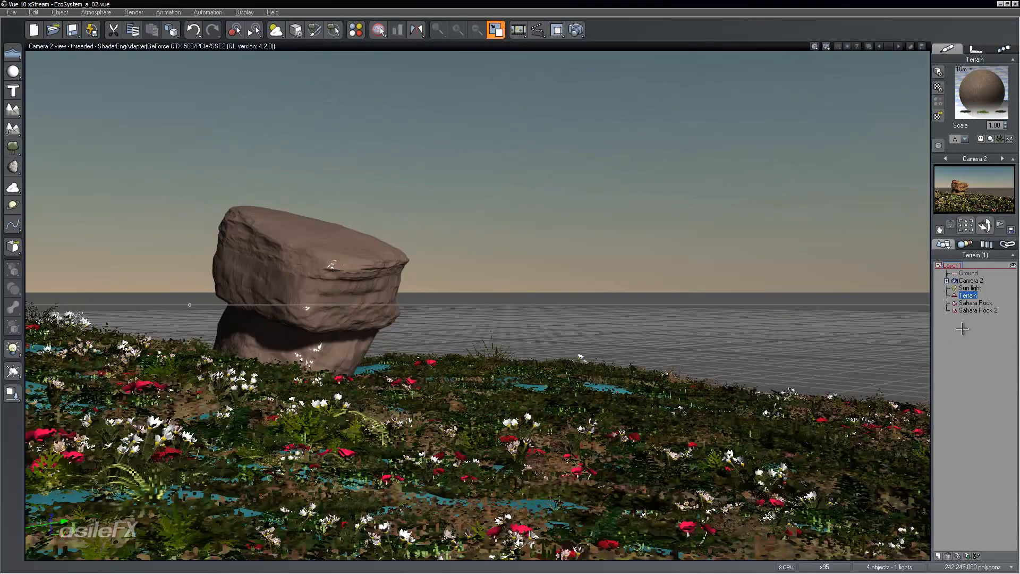
double_click(981, 91)
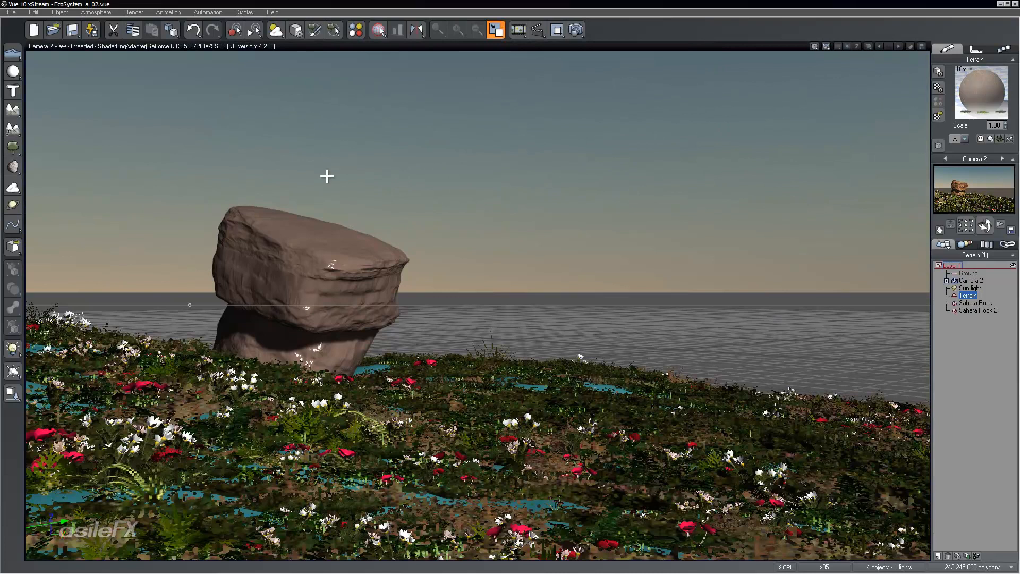
left_click(73, 193)
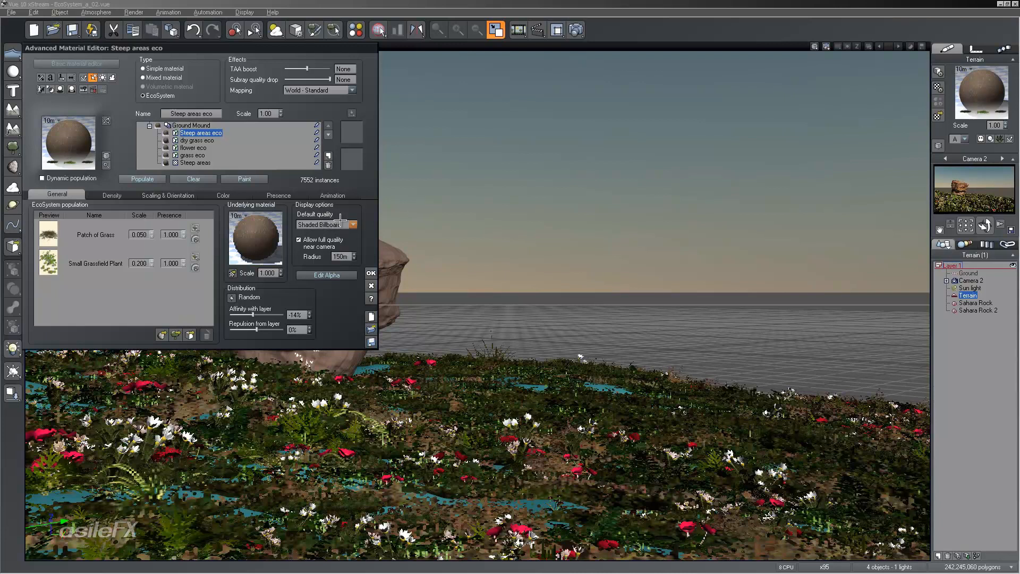
left_click(337, 224)
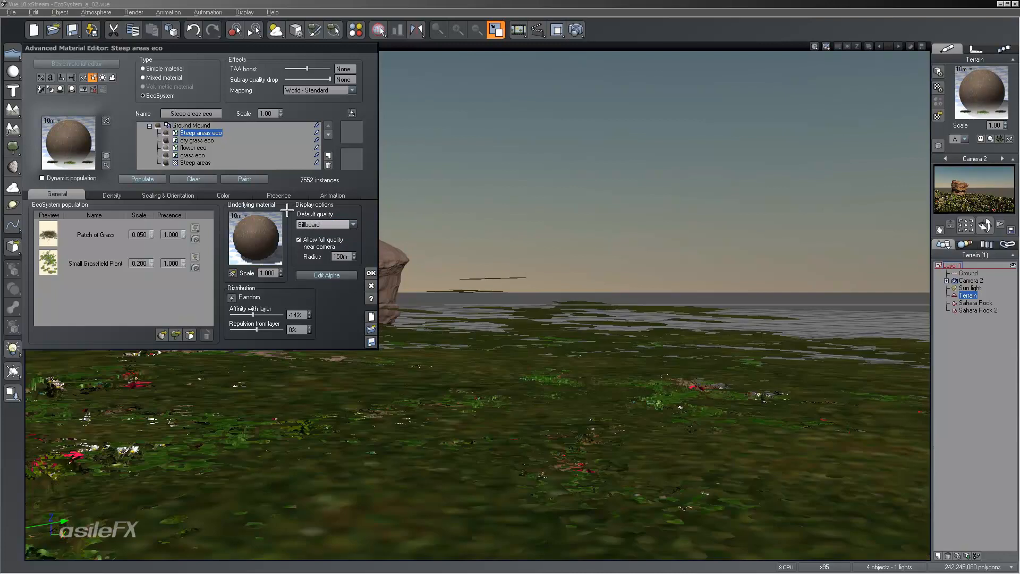
left_click(321, 224)
left_click(330, 232)
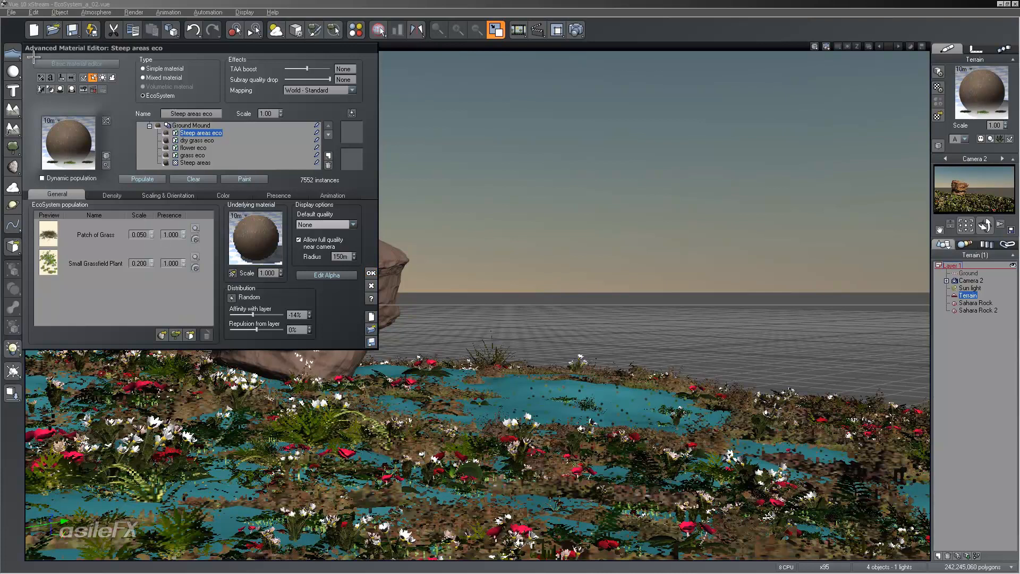
Try Billboard, and finally None, as the dry grass eco layer's default display quality and accept the material.
left_click(197, 140)
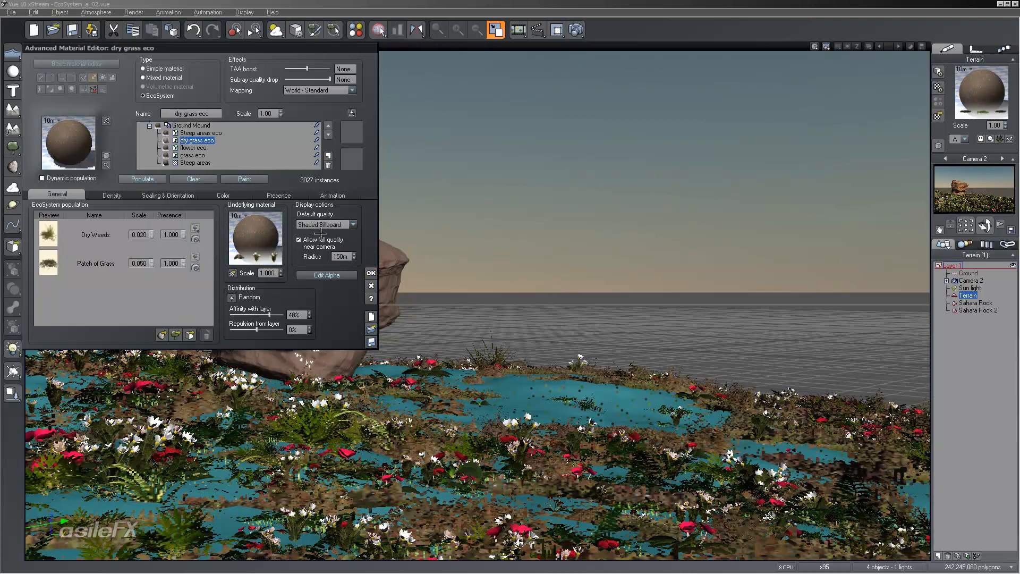
left_click(335, 224)
left_click(337, 242)
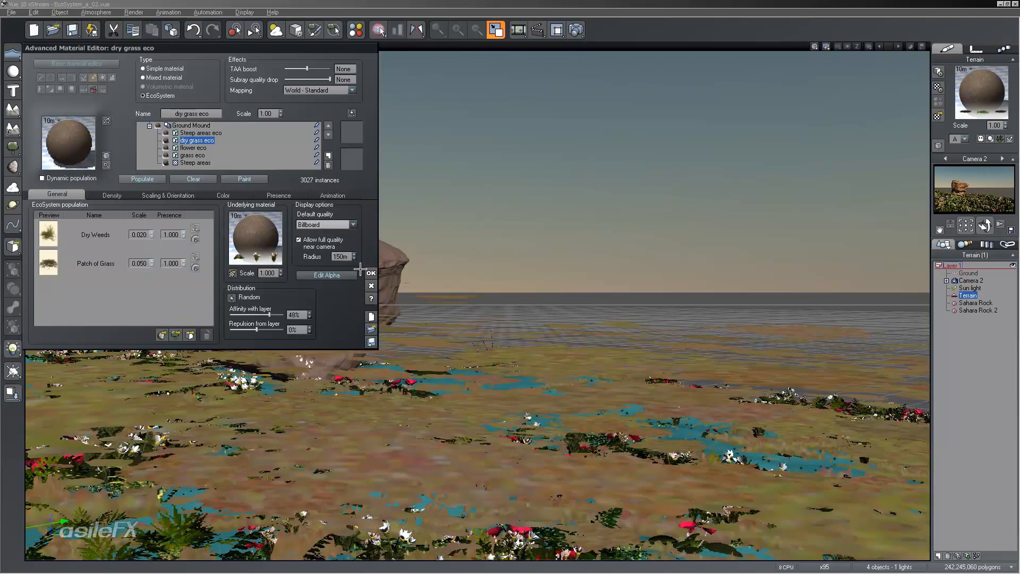
left_click(337, 224)
left_click(337, 223)
left_click(337, 224)
left_click(338, 234)
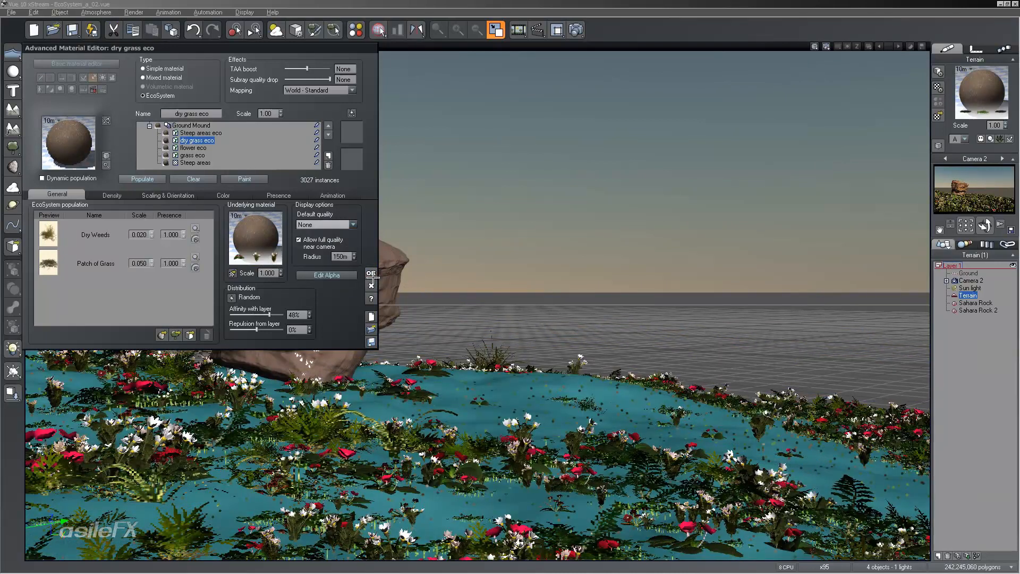
left_click(372, 273)
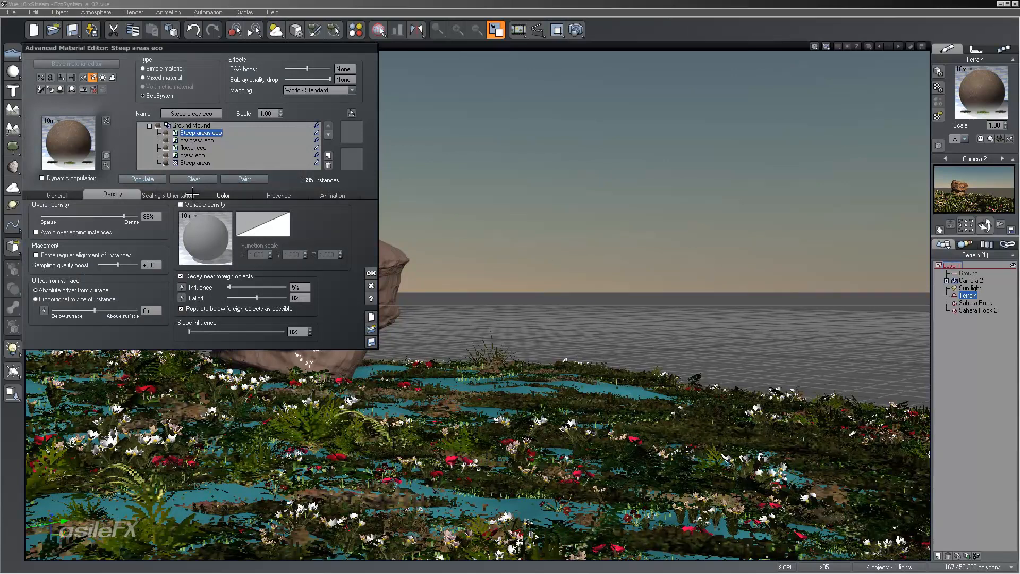
Set the Steep areas eco layer's overall scaling to 0.551, rename it grass fill eco and repopulate it.
left_click(167, 195)
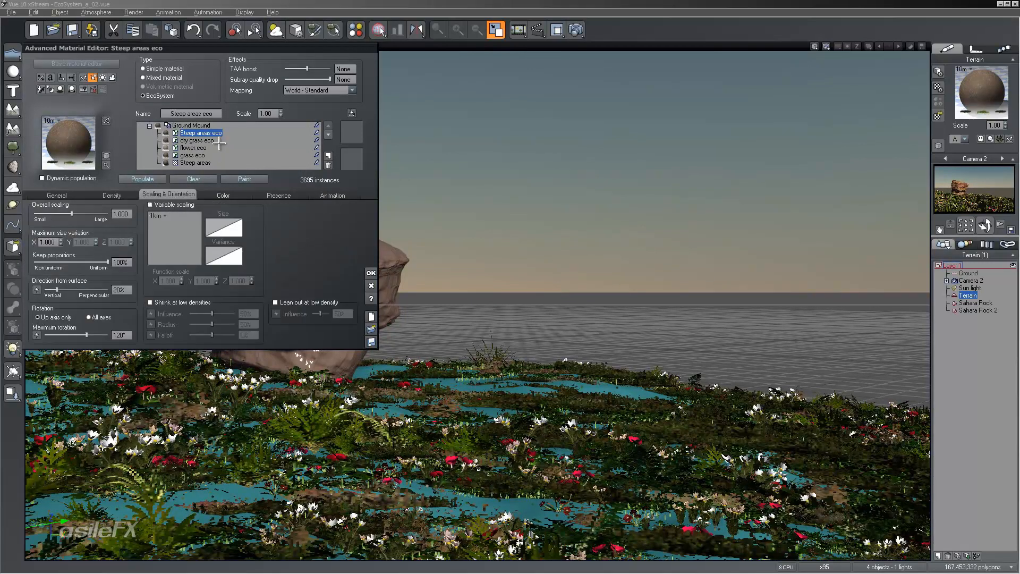
left_click_drag(93, 212, 85, 211)
left_click(199, 113)
type("grass fill")
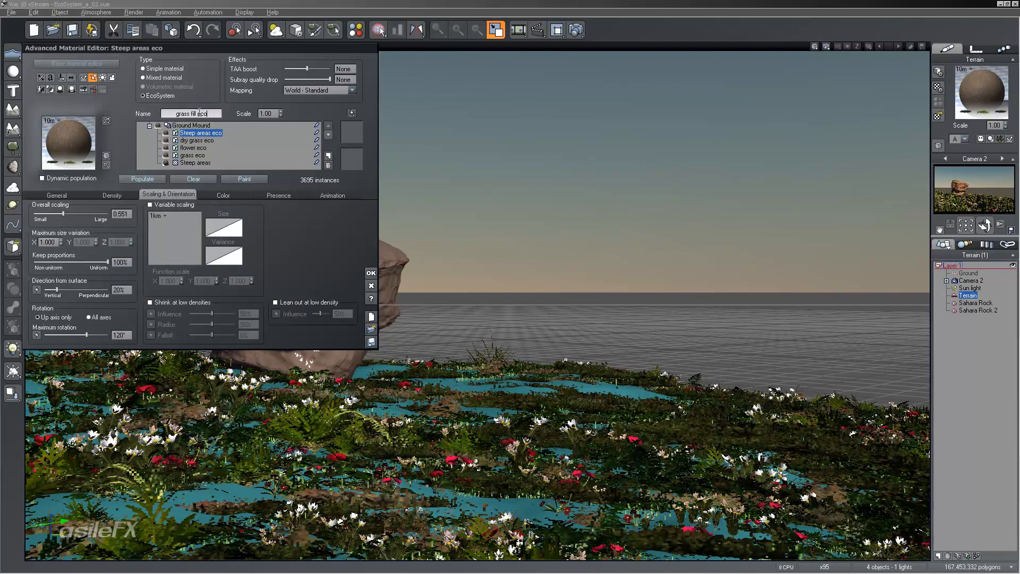
key("Return")
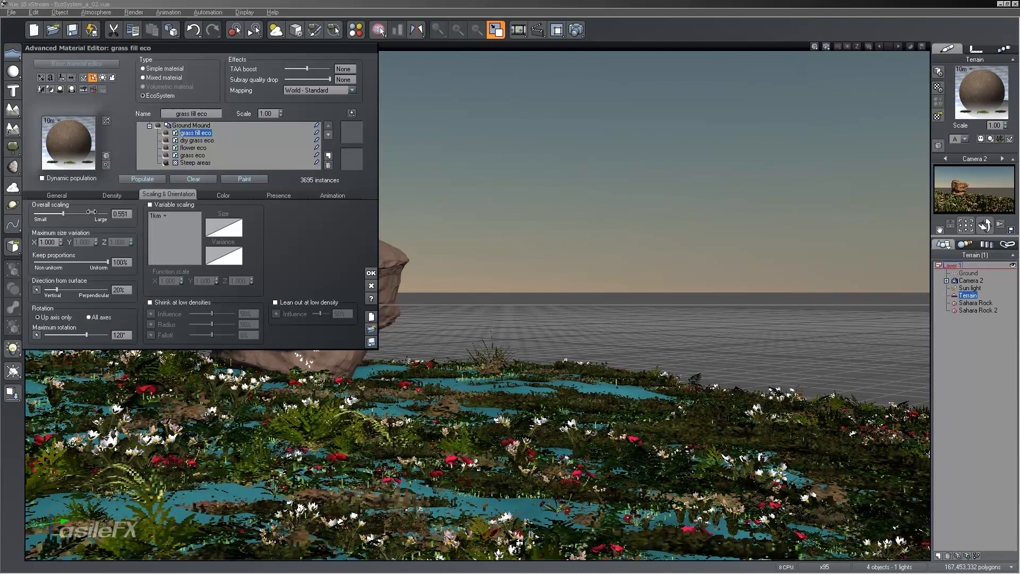
left_click(122, 180)
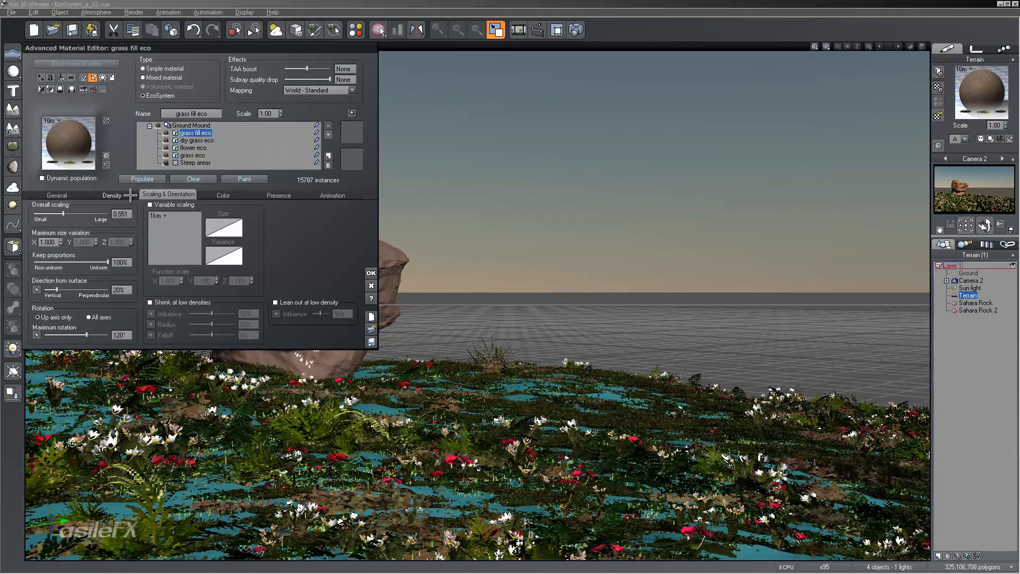
Set the presence of Small Grassfield Plant to 2 in the grass fill eco layer and repopulate it.
left_click(57, 195)
double_click(172, 263)
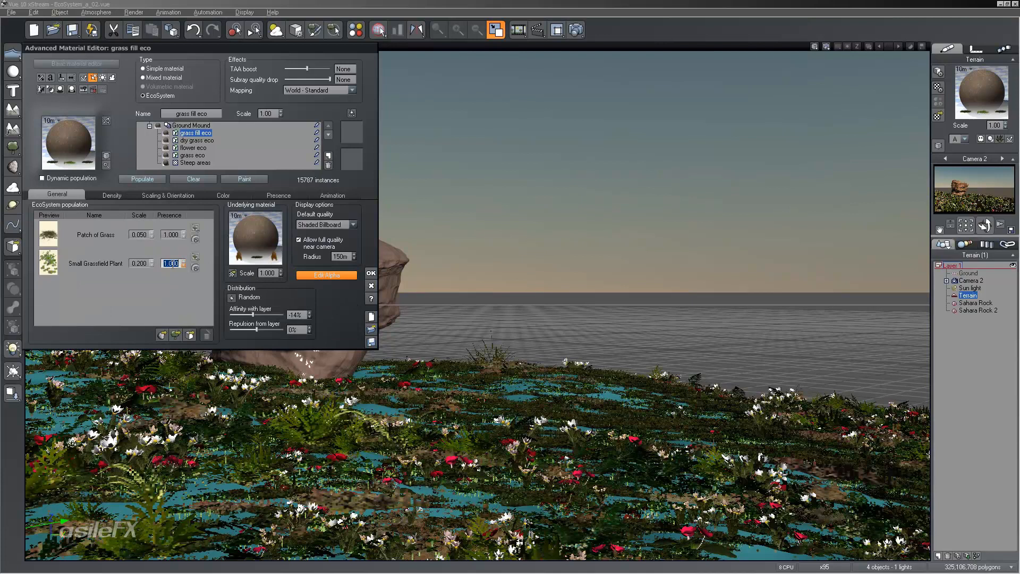
left_click(142, 181)
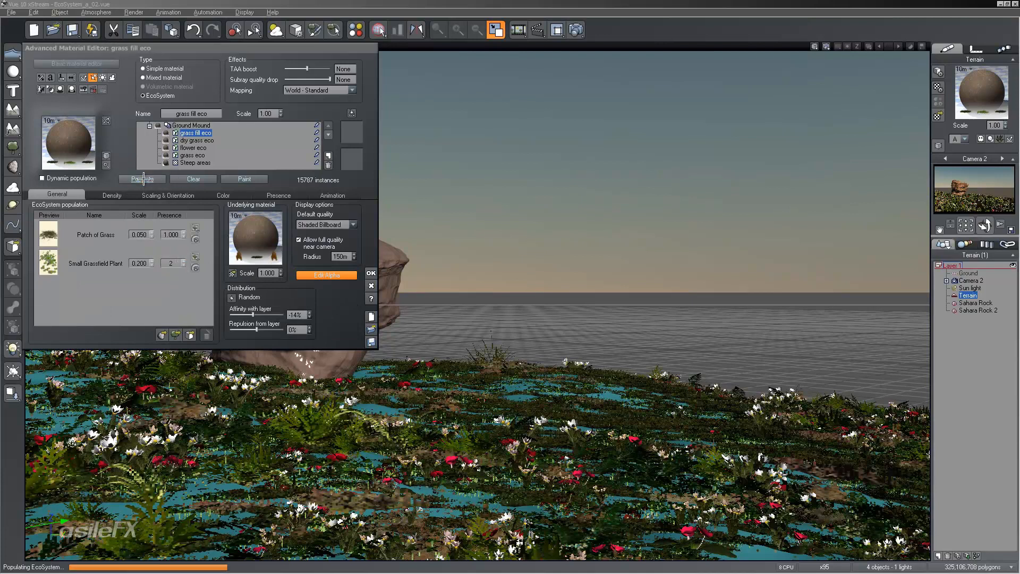
Set the presence of Dry Weeds to 6 in the dry grass eco layer and repopulate it.
left_click(196, 140)
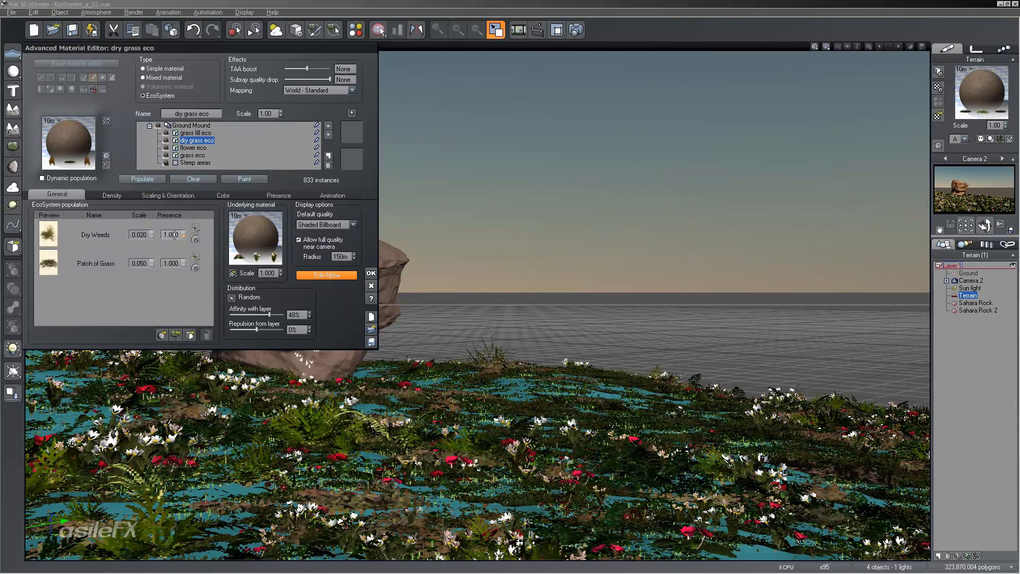
left_click(173, 235)
type("4")
type("6")
left_click(139, 178)
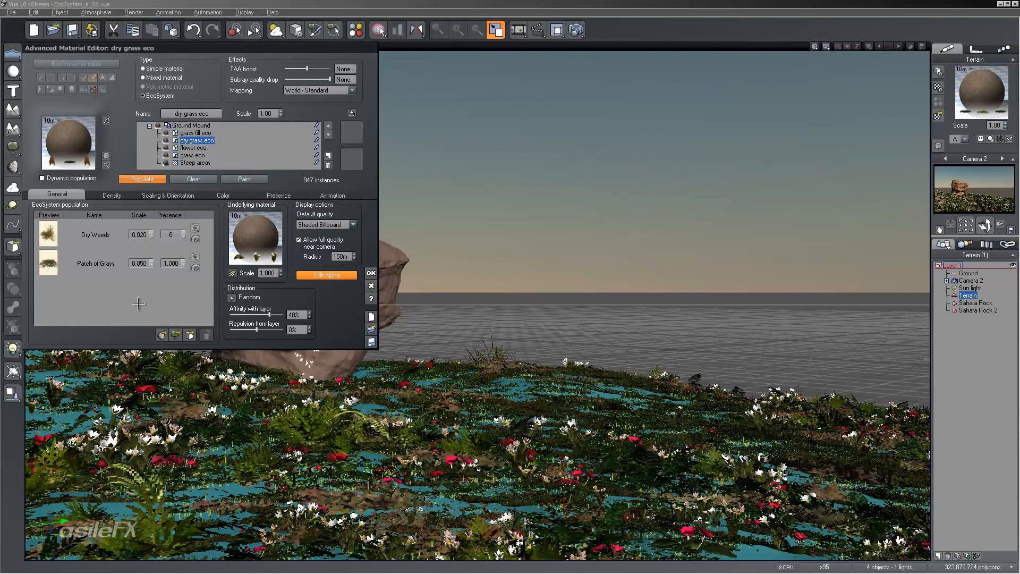
Set the scale of Patch of Grass to .02 in the dry grass eco layer and repopulate it.
left_click(139, 264)
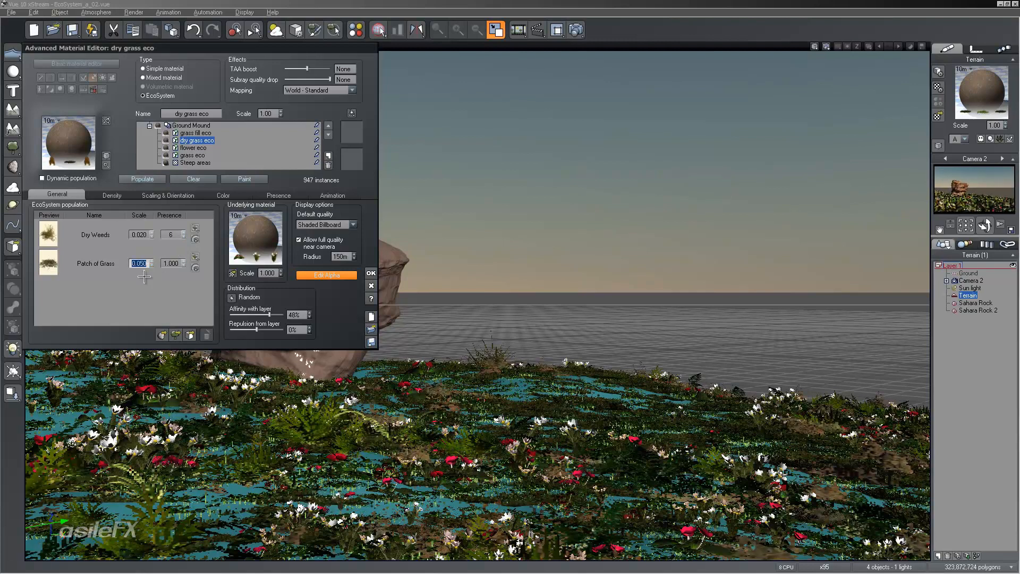
type(".02")
left_click(157, 178)
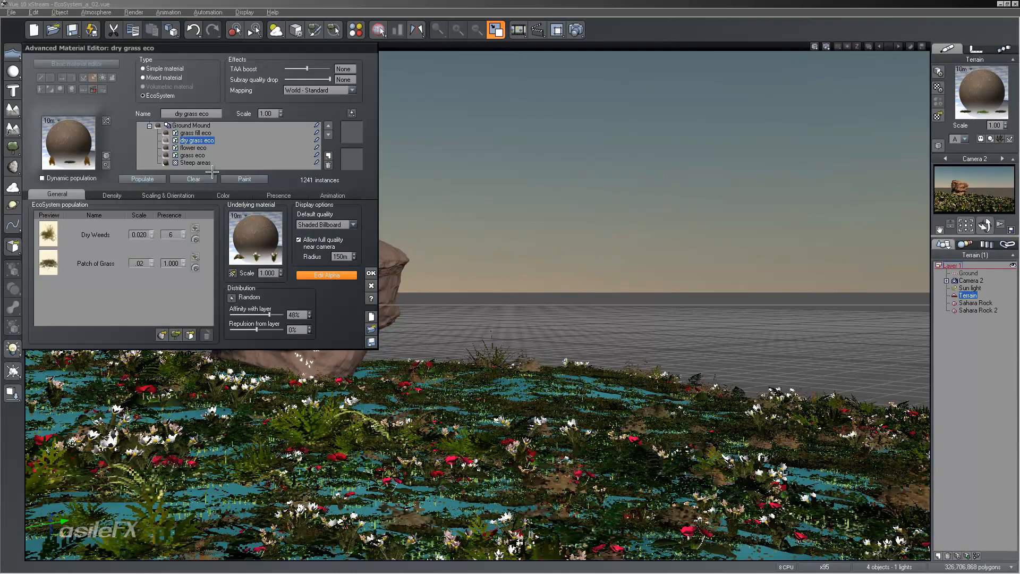
left_click(197, 133)
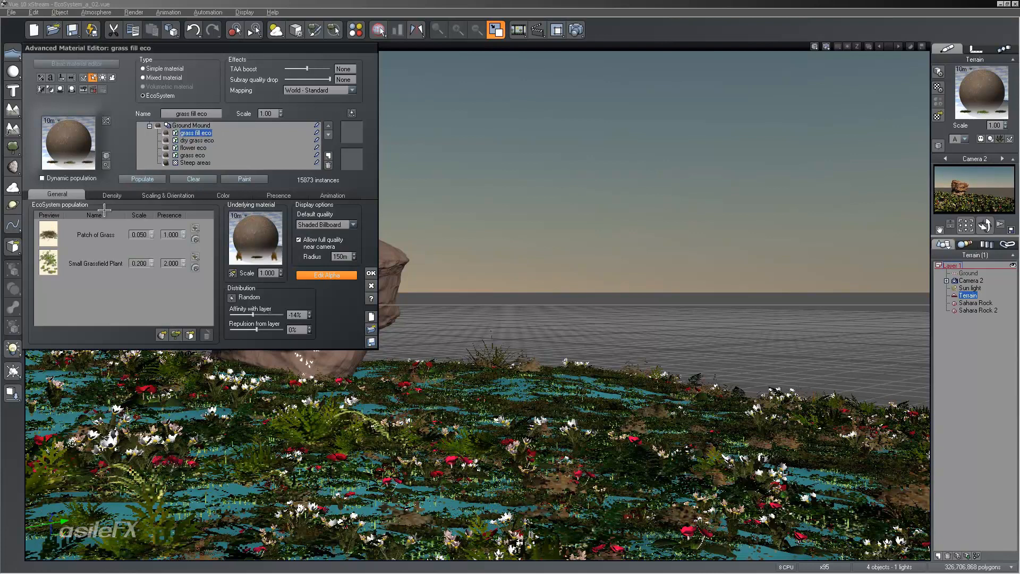
left_click(195, 141)
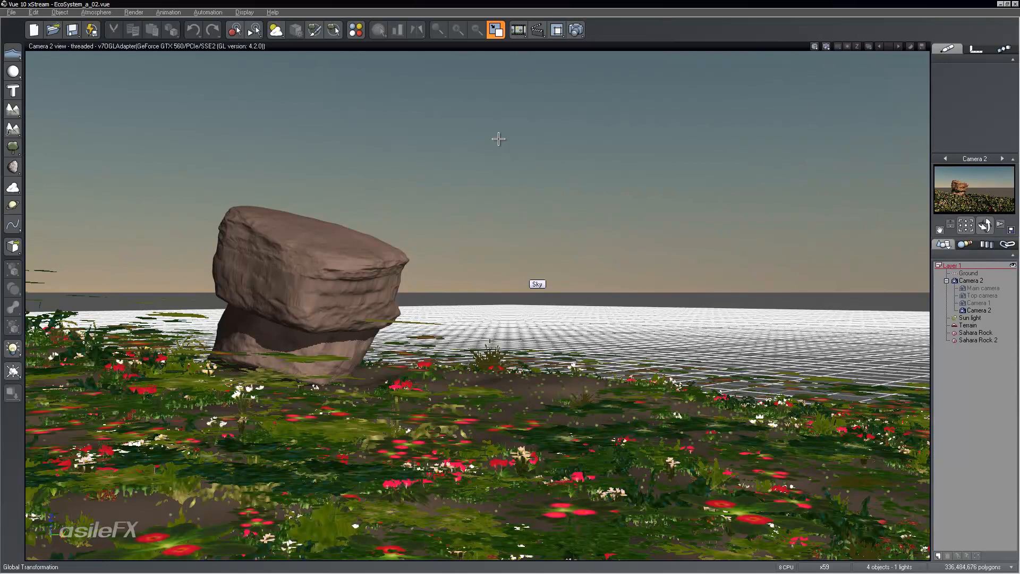
Clear the grass fill eco layer's instances in the terrain material and select the dry grass eco layer.
left_click(969, 325)
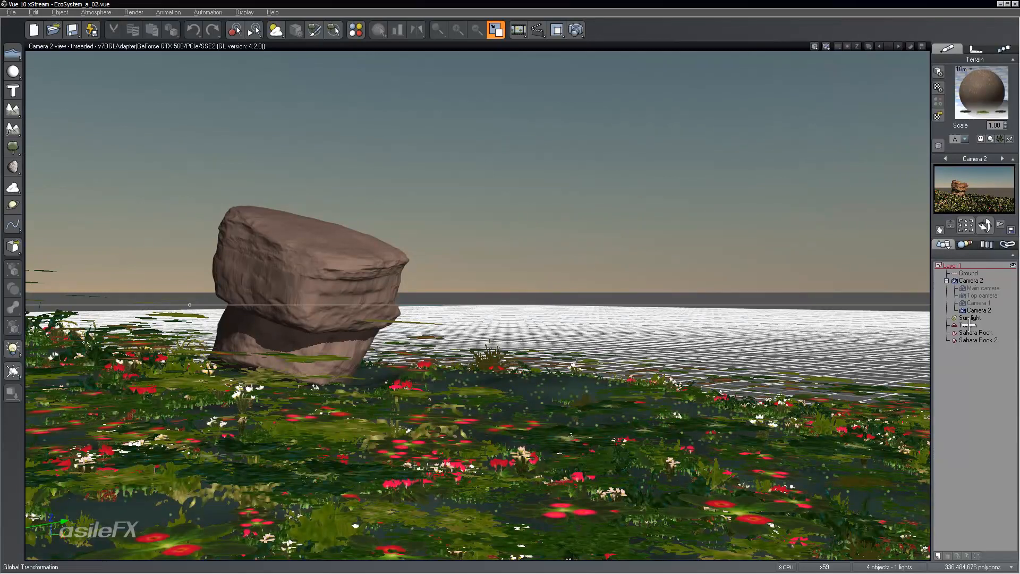
double_click(976, 93)
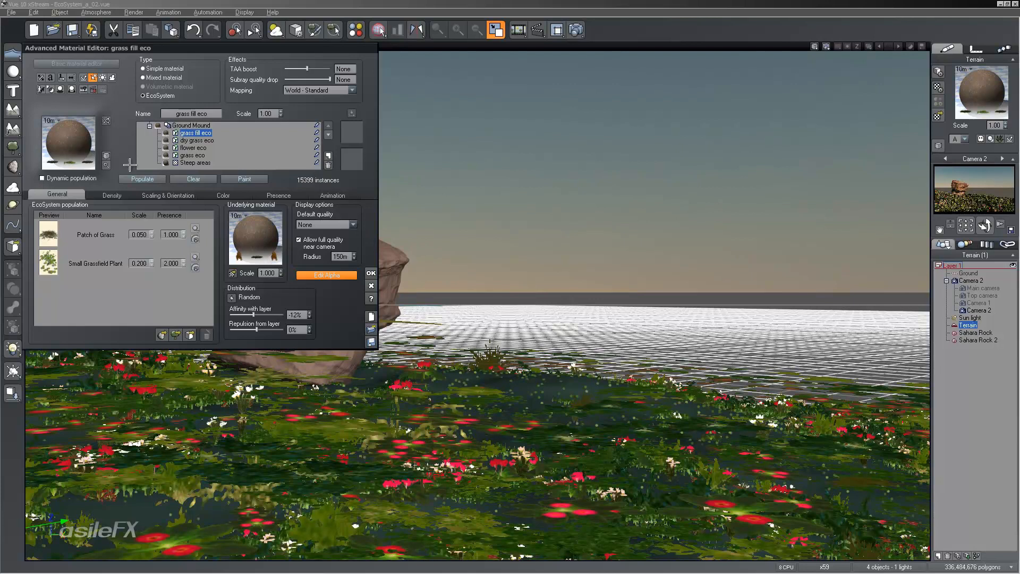
left_click(206, 180)
left_click(197, 140)
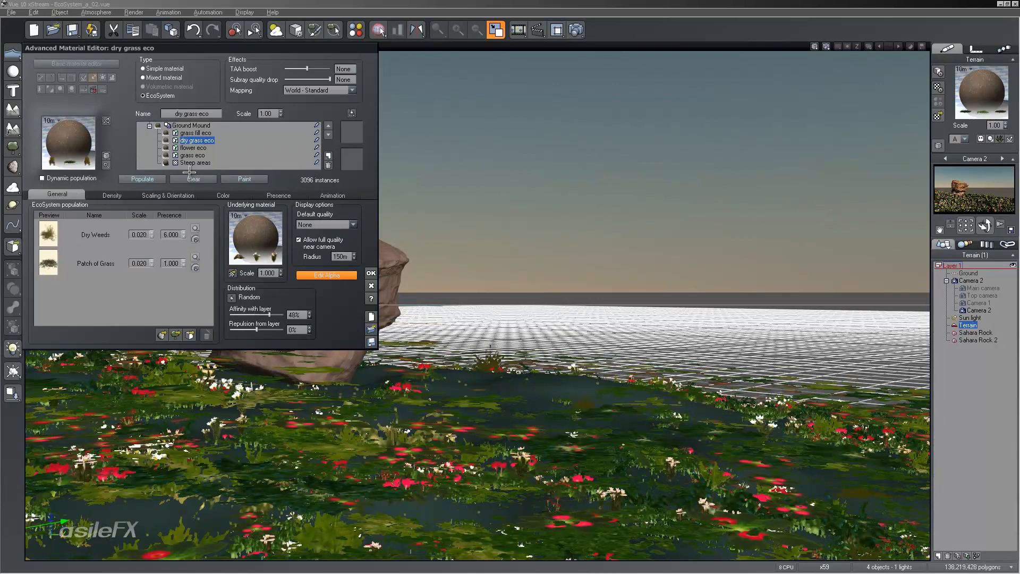
Clear the populated instances from the flower eco and grass eco layers of the Ground Mound material.
left_click(197, 149)
left_click(193, 179)
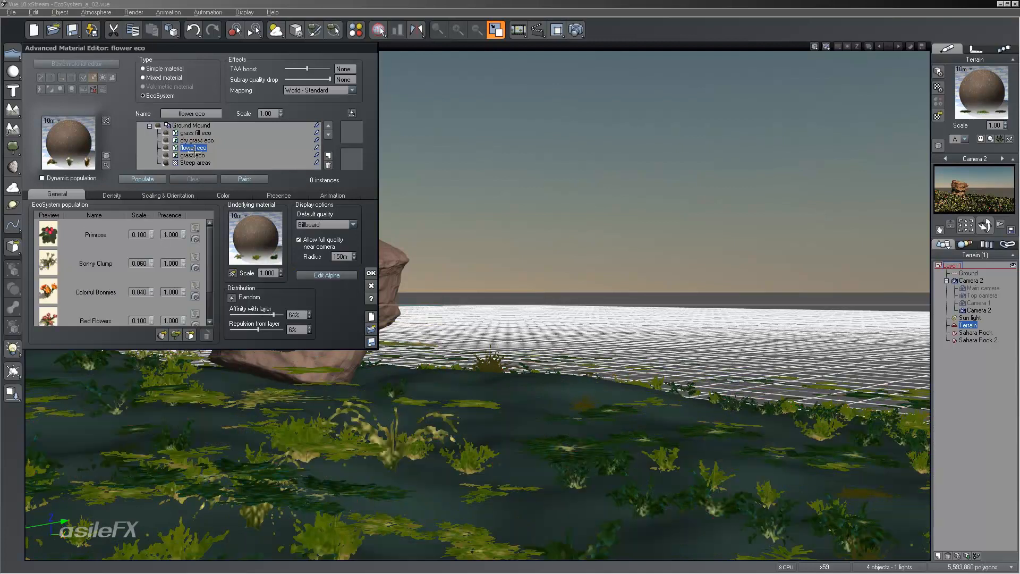
left_click(193, 155)
left_click(194, 179)
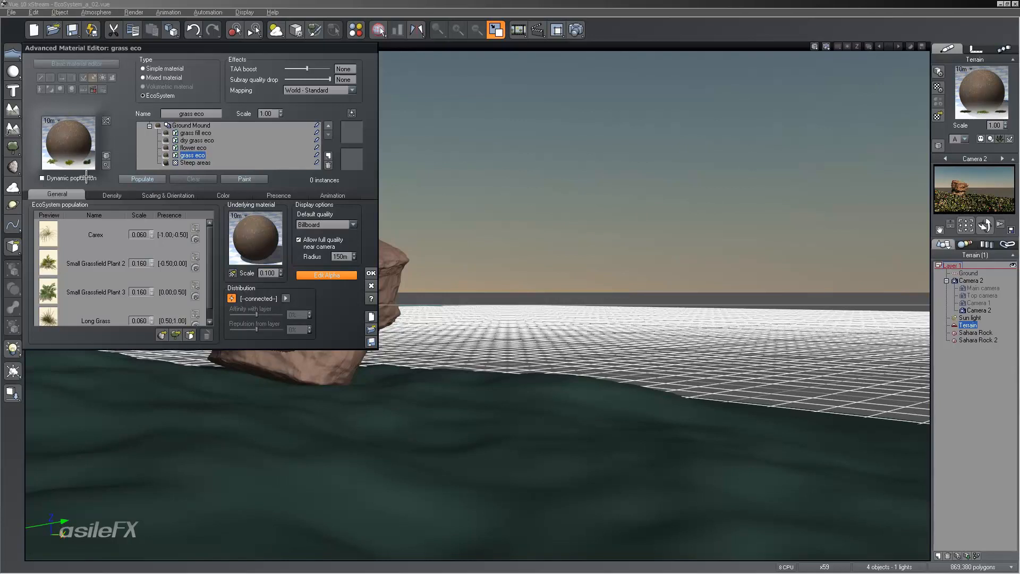
Enable dynamic population on the four eco layers and preview the population of the whole Ground Mound material.
left_click(88, 178)
left_click(196, 140)
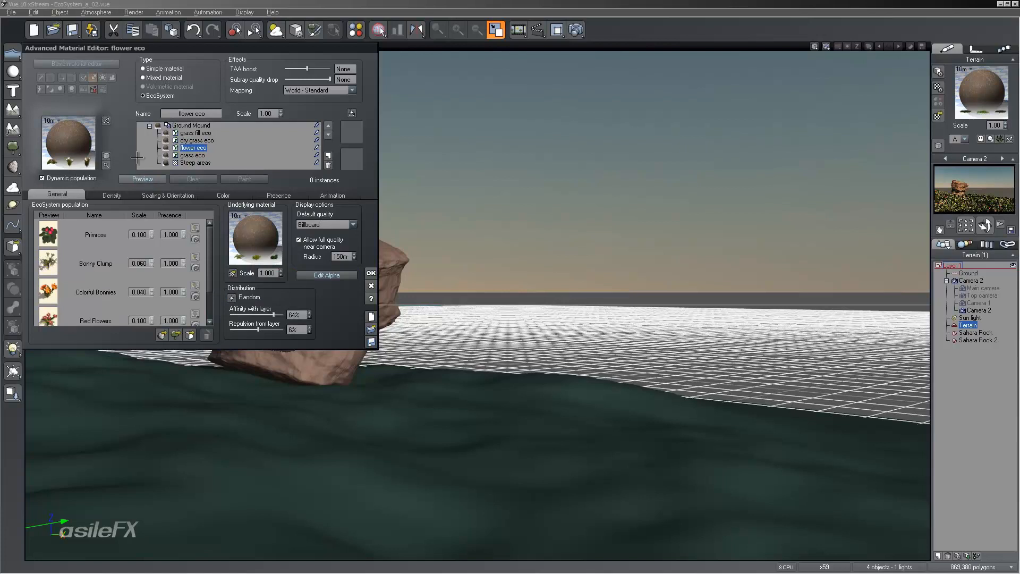
left_click(194, 133)
left_click(78, 178)
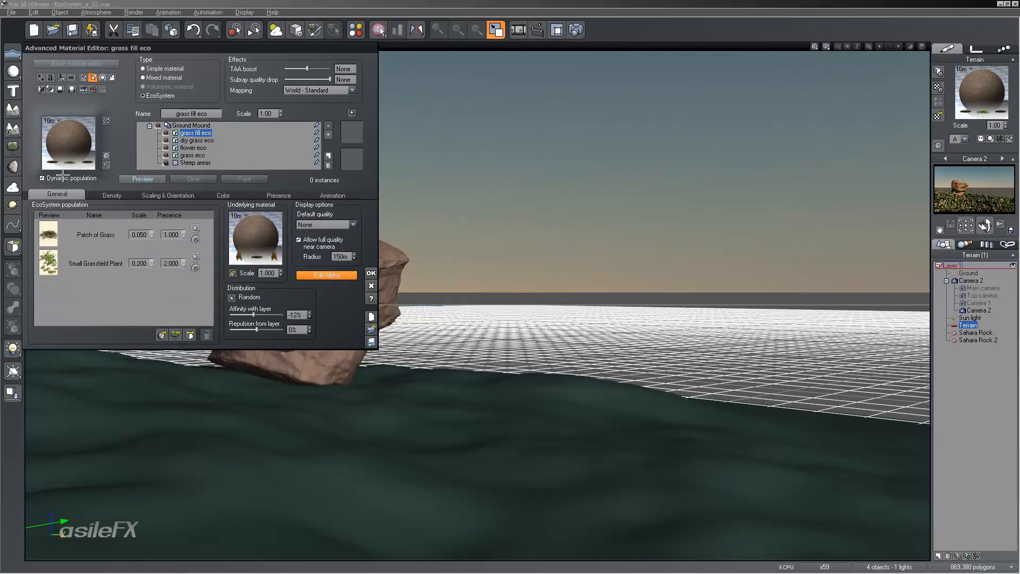
left_click(191, 125)
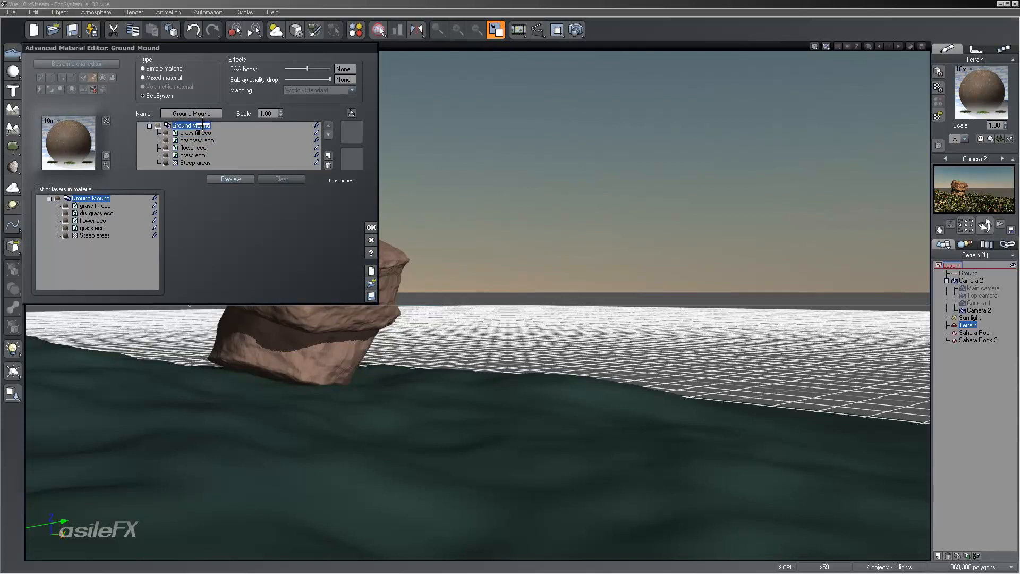
left_click(226, 179)
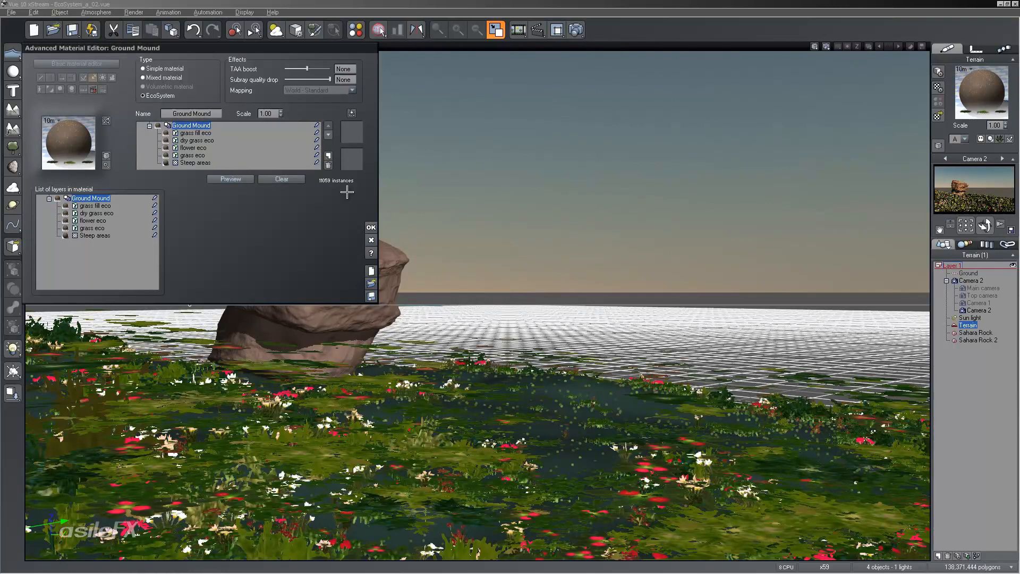
Examine how far the dynamic population extends around the camera in a maximized Top view, and return to the Camera 2 view.
left_click(642, 46)
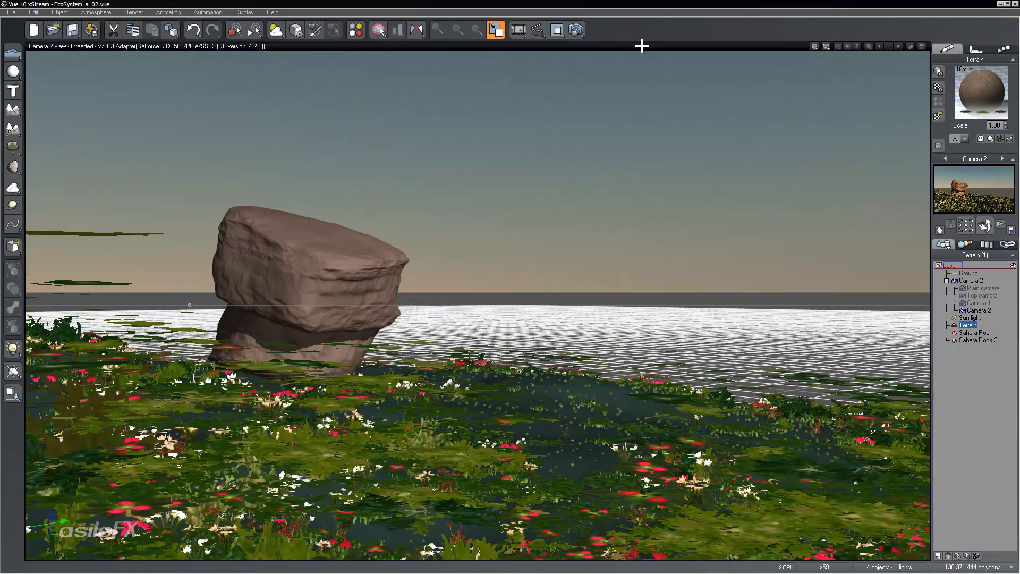
double_click(642, 46)
double_click(150, 46)
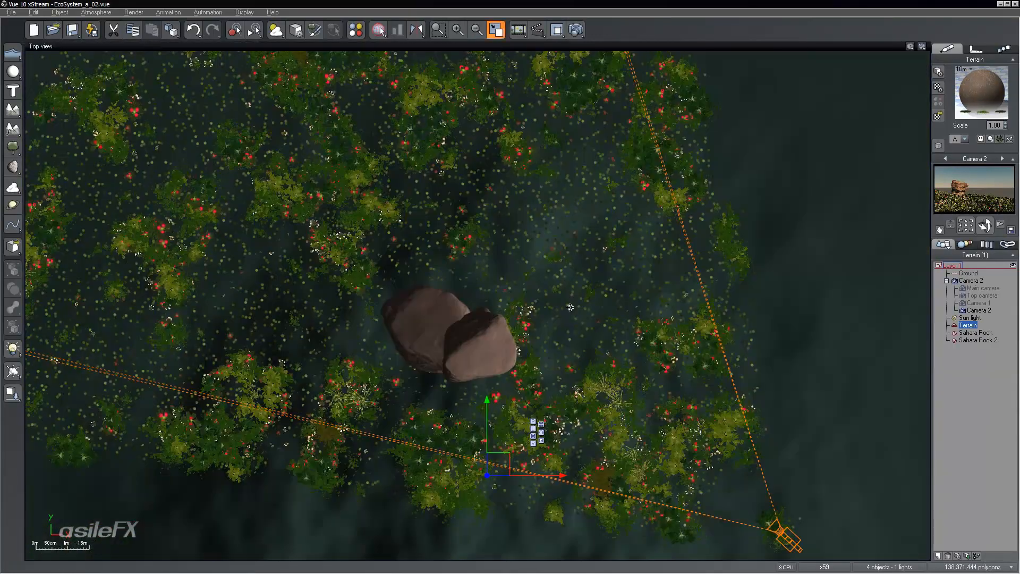
right_click_drag(853, 373, 852, 369)
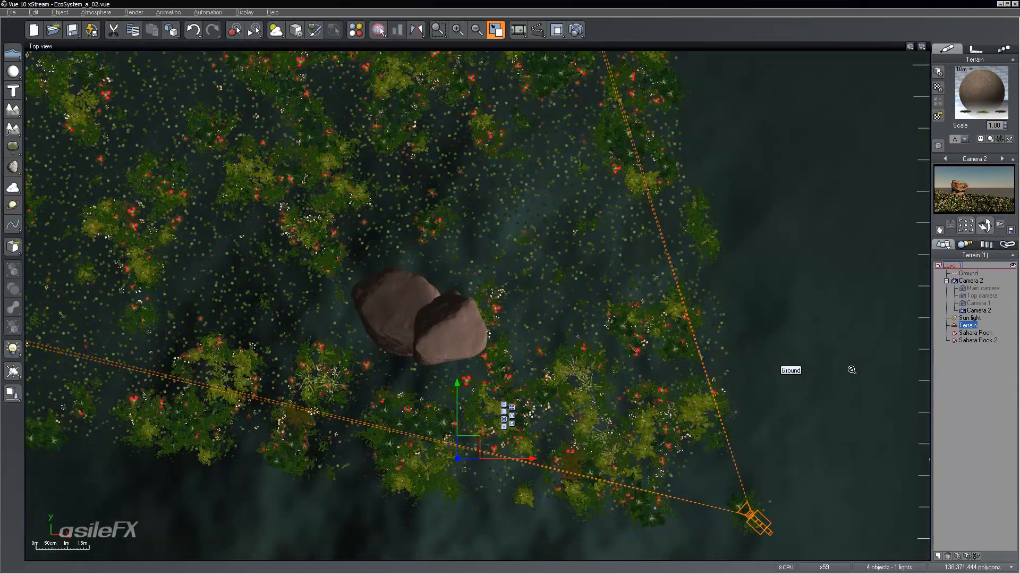
scroll(852, 369, "down", 2)
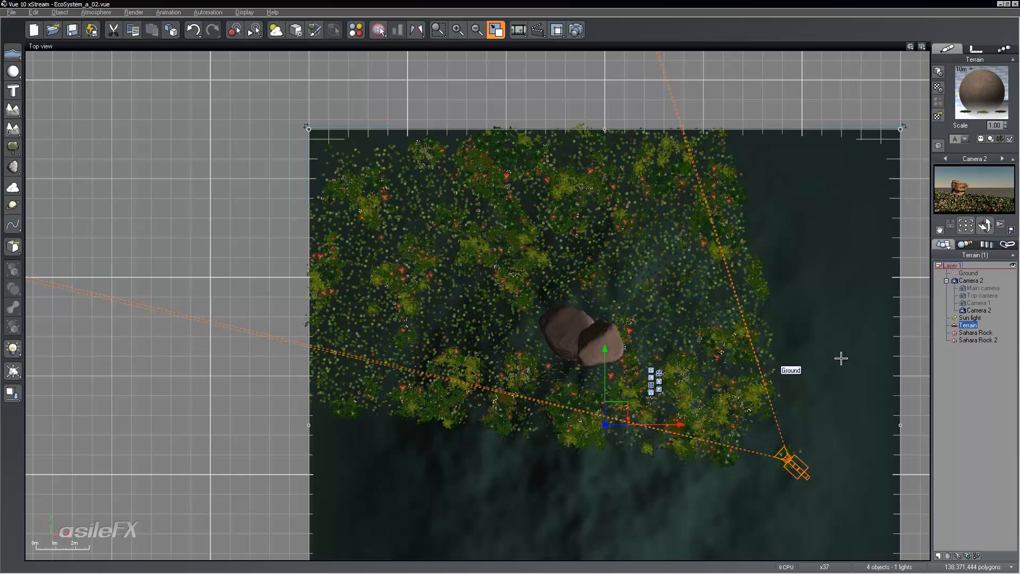
double_click(761, 48)
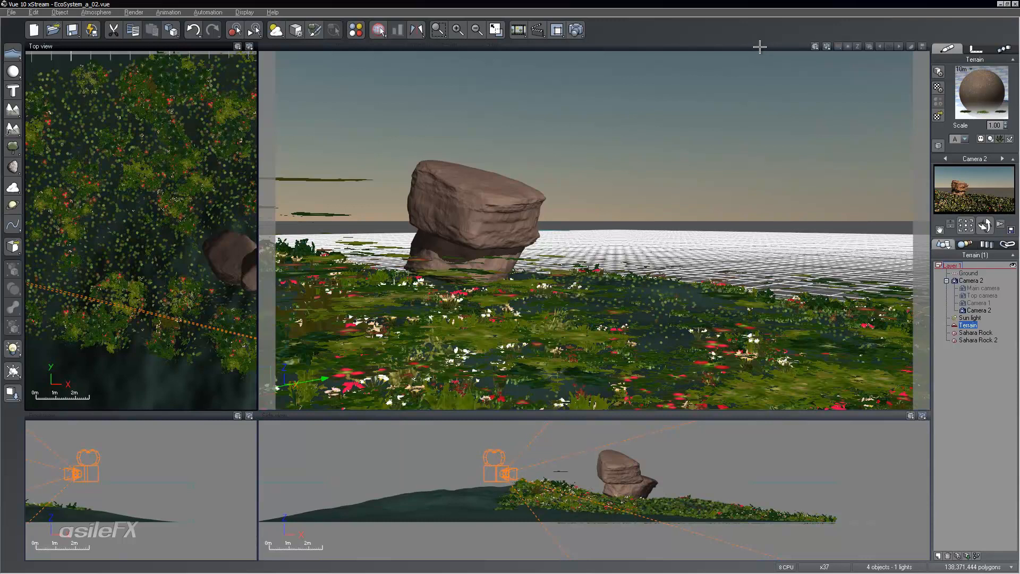
left_click(760, 47)
double_click(761, 46)
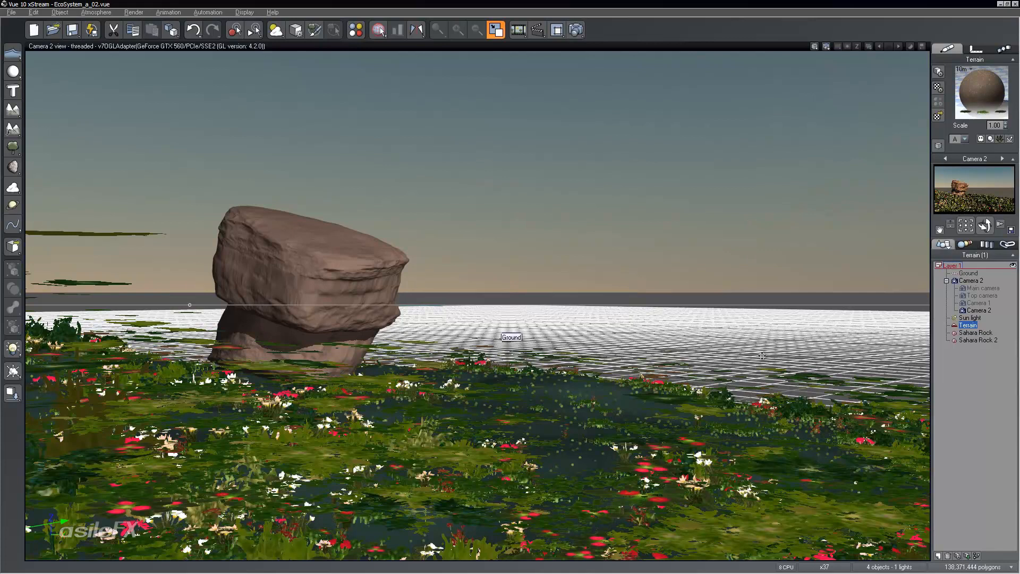
Reopen the Terrain's material for editing and review the density and scaling settings of the grass fill eco layer.
left_click(976, 387)
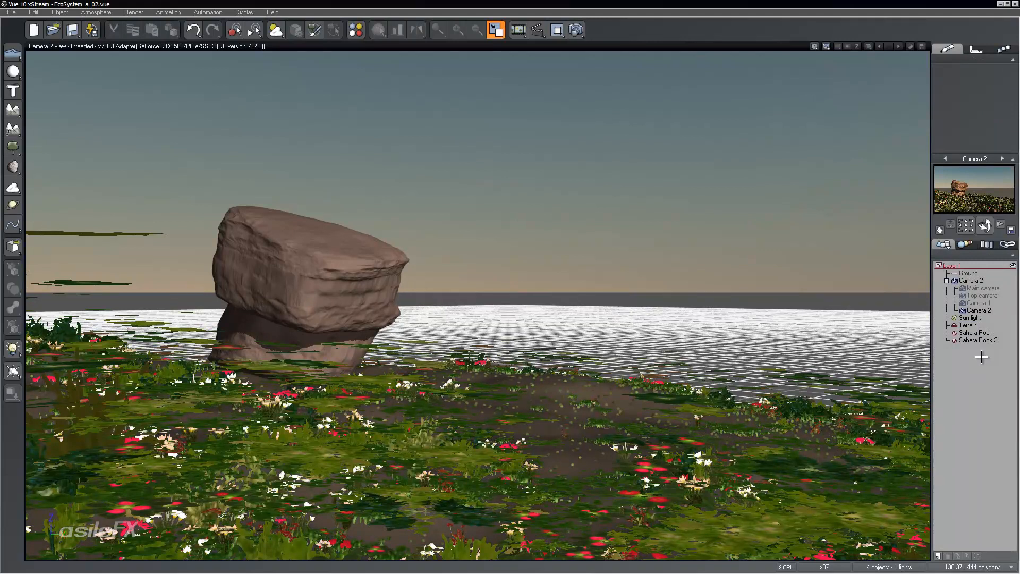
left_click(968, 325)
right_click(975, 99)
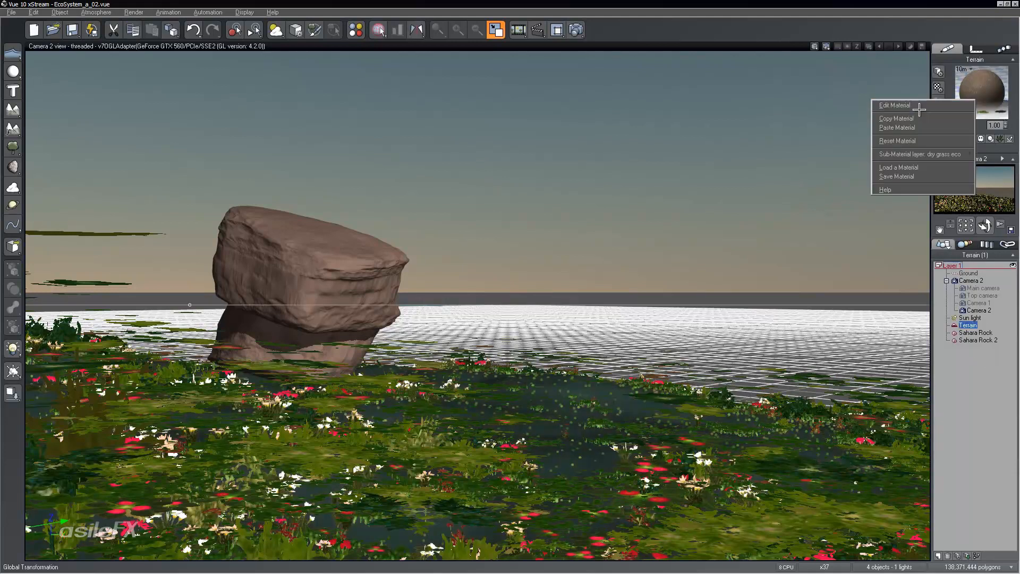
left_click(919, 107)
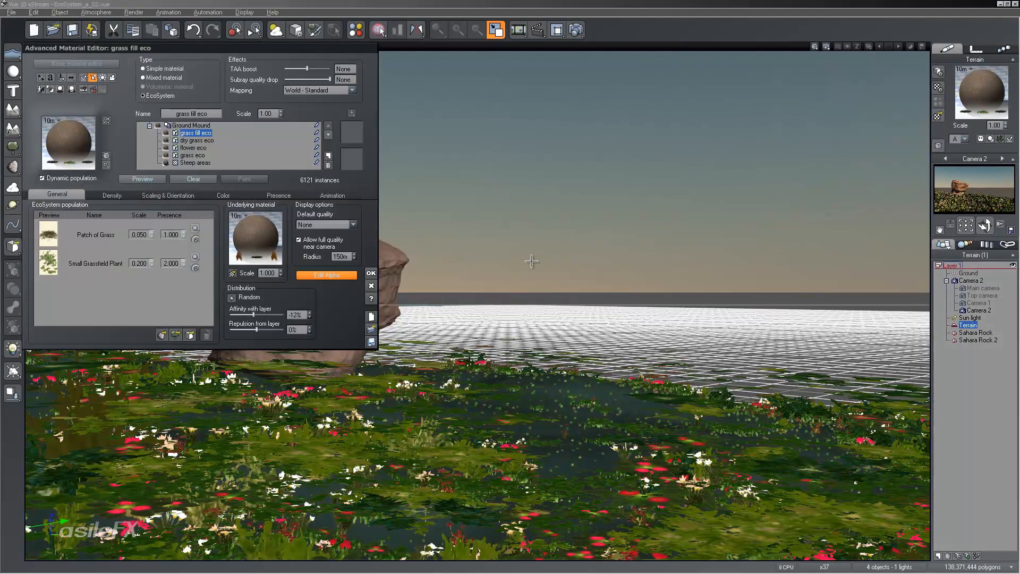
left_click(109, 194)
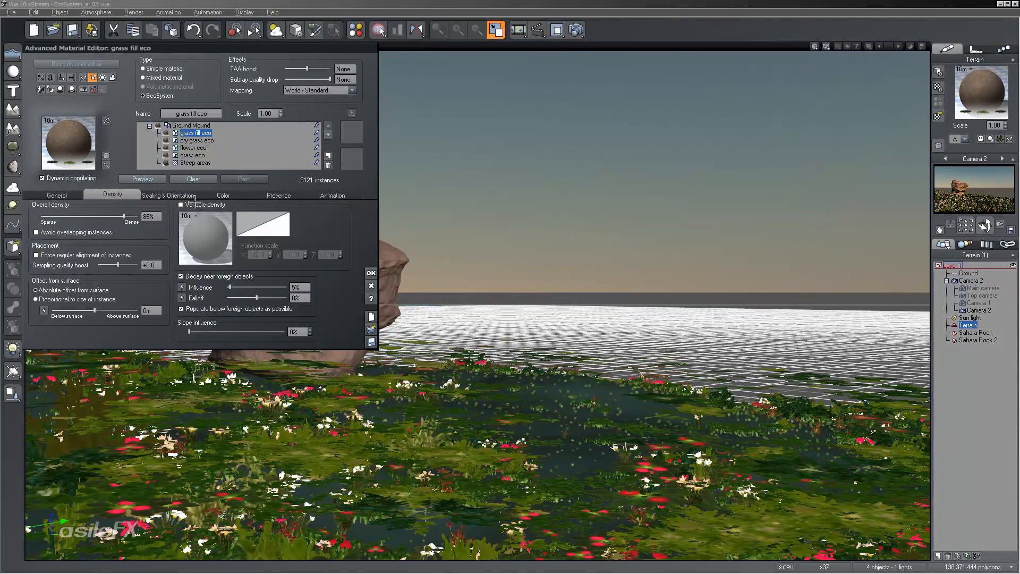
left_click(168, 196)
left_click(112, 194)
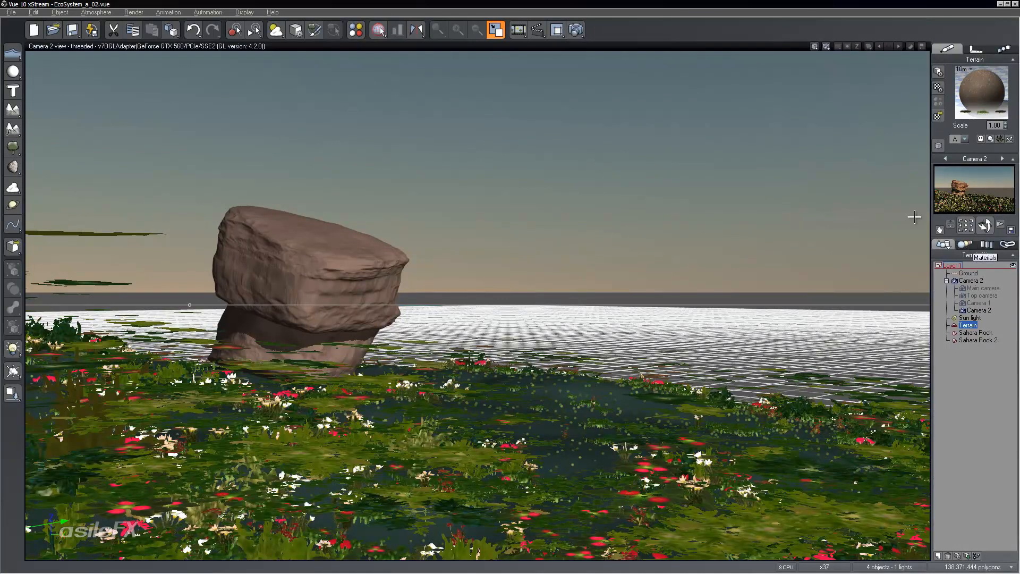
Check the summary of scene materials, and list all materials in a widened World Browser.
left_click(356, 33)
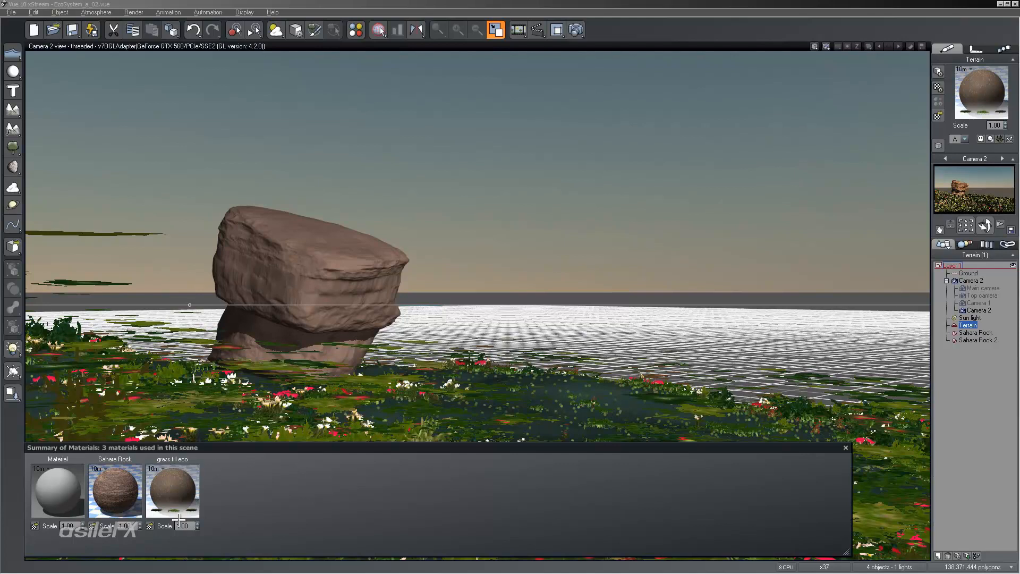
left_click(846, 447)
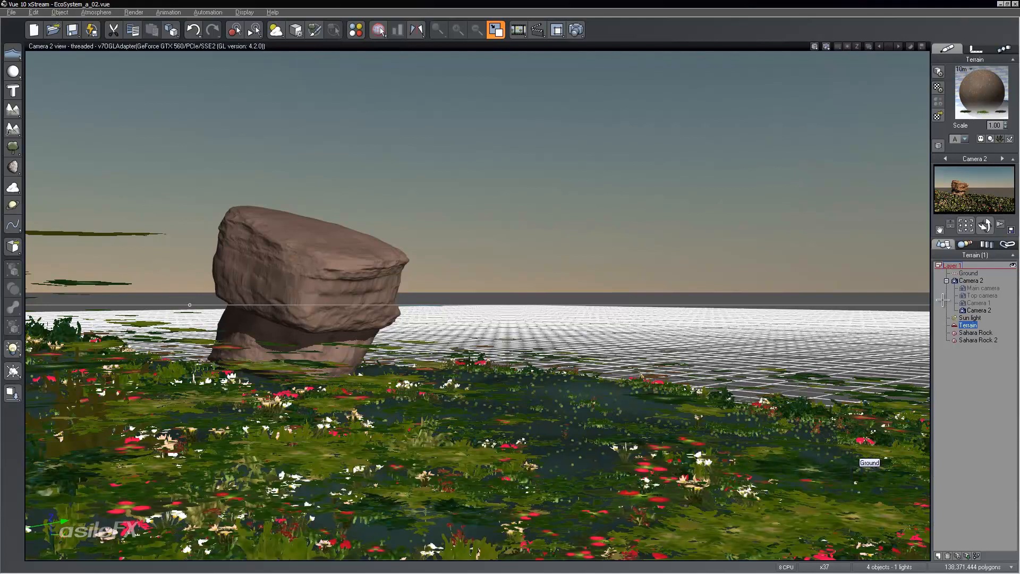
left_click(966, 244)
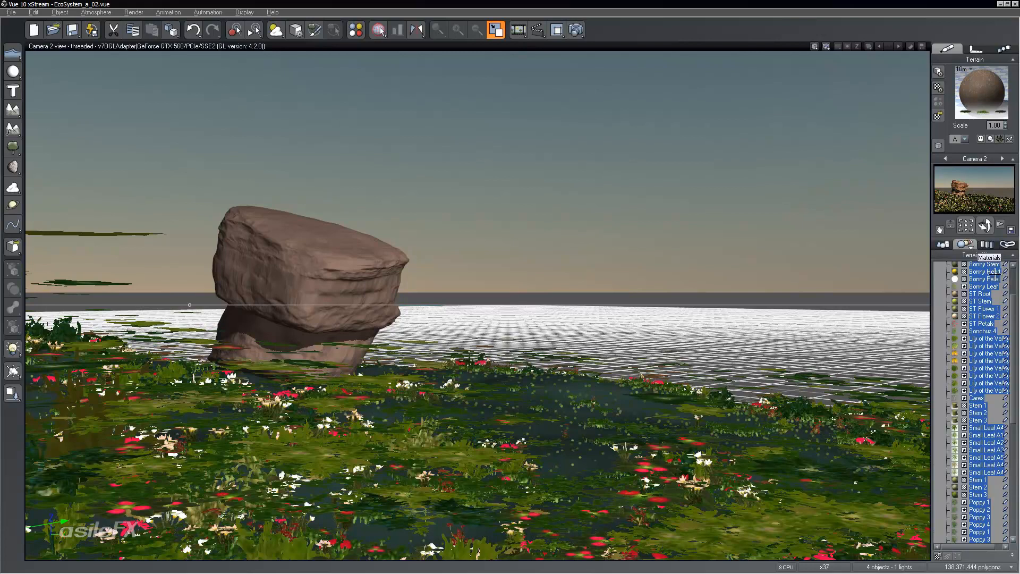
left_click(1010, 288)
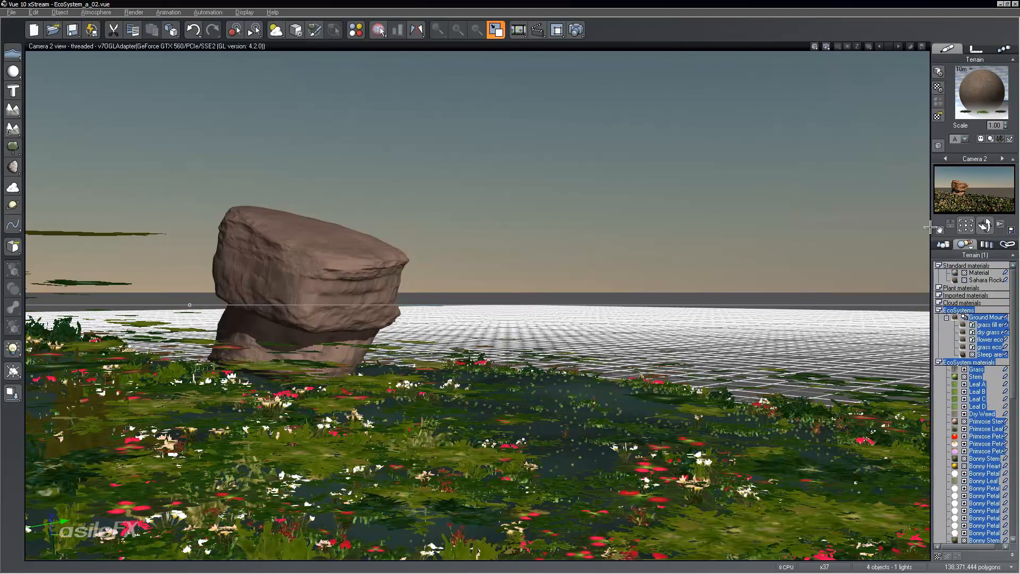
left_click_drag(931, 227, 899, 226)
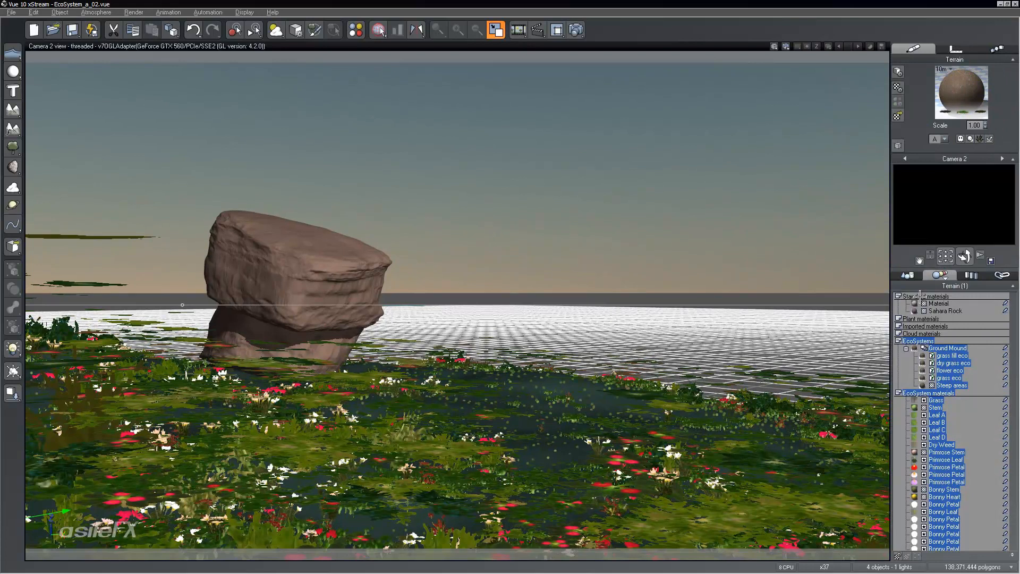
Browse the imported, cloud and EcoSystem categories and look through the list of EcoSystem plant materials.
left_click(929, 325)
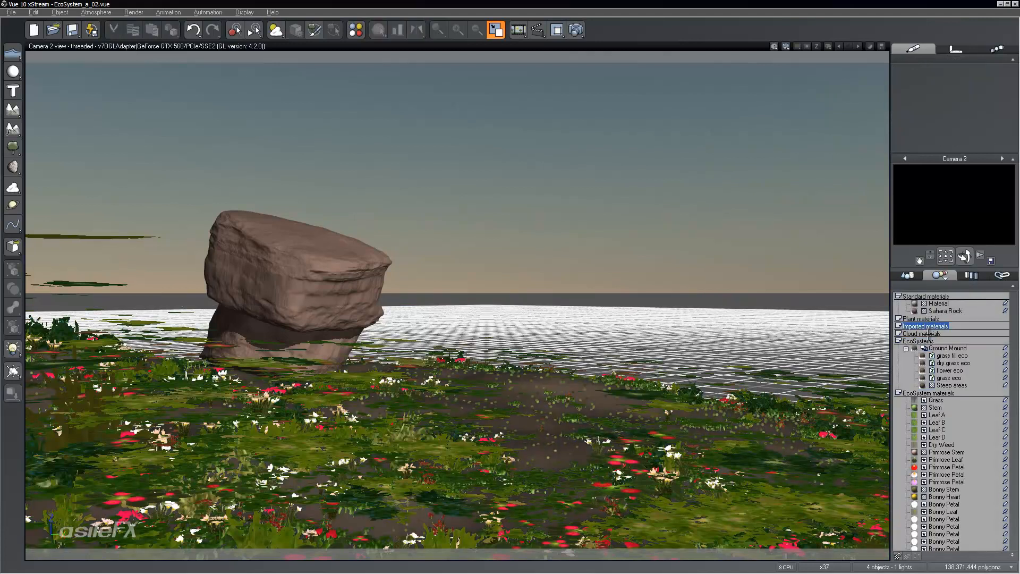
left_click(929, 333)
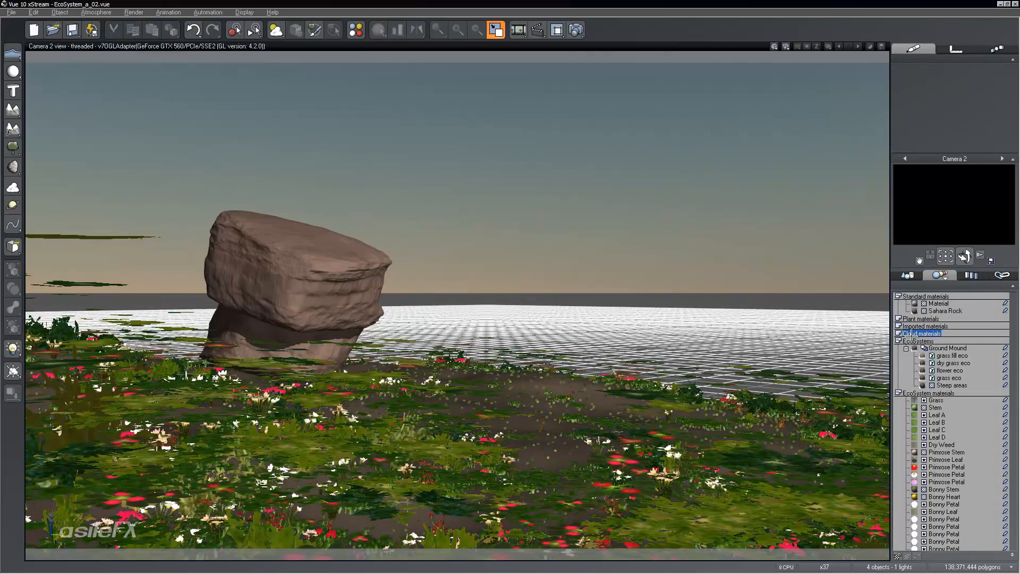
left_click(927, 341)
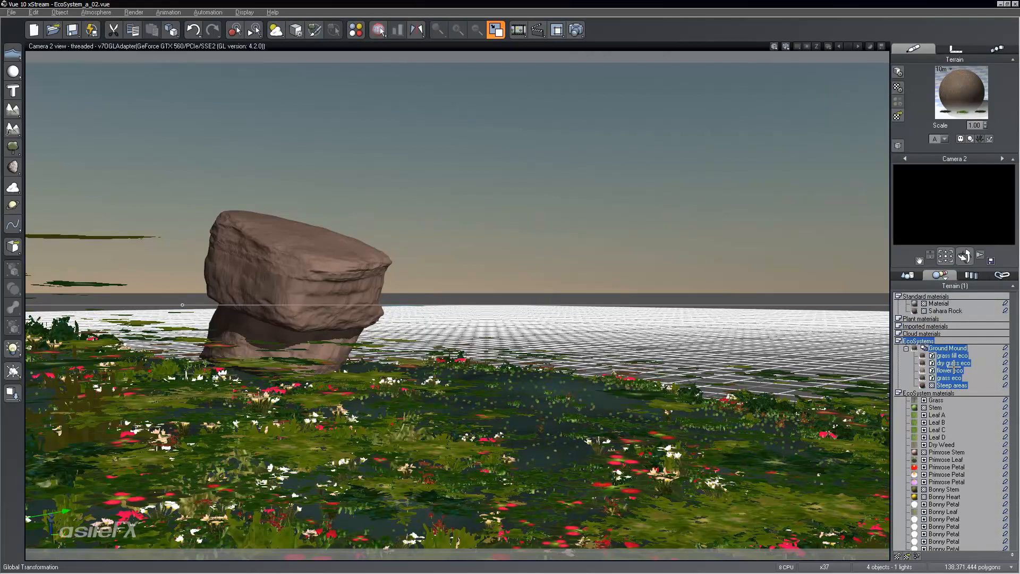
mouse_move(1013, 393)
left_mouse_down()
mouse_move(1012, 523)
mouse_move(1015, 395)
left_mouse_up()
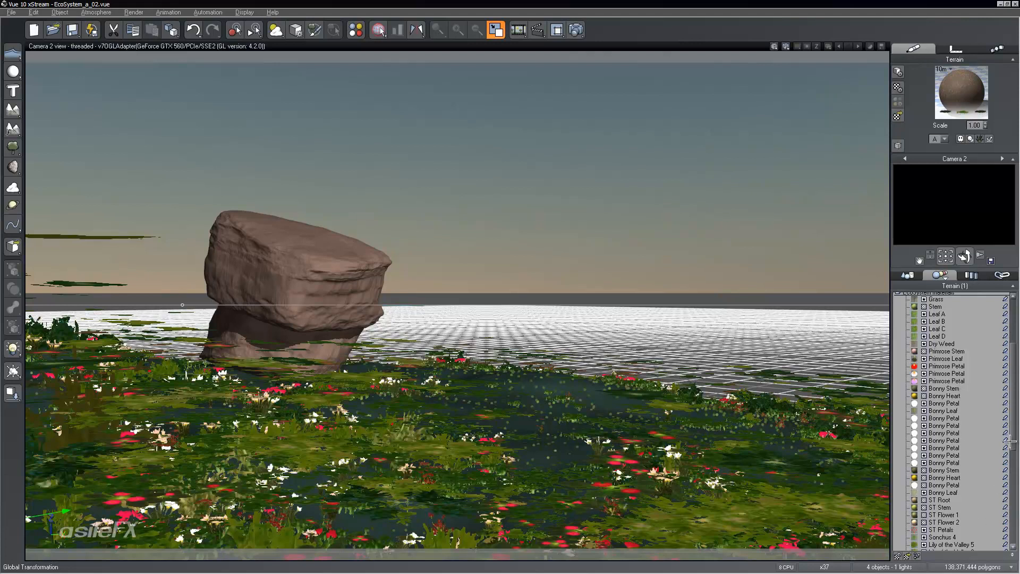
scroll(961, 424, "down", 6)
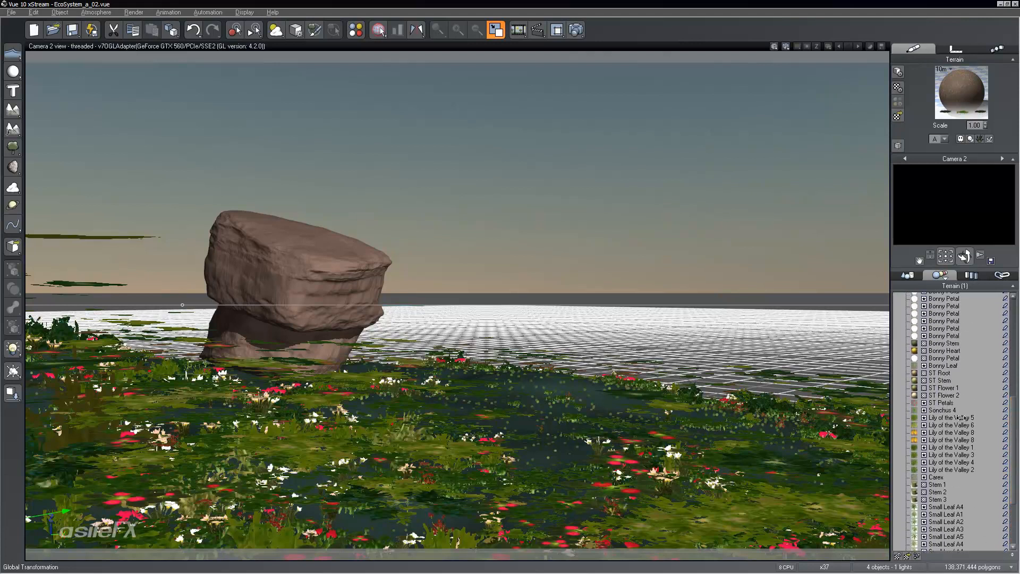
Enlarge the material previews in the list and open the ST Petals material for editing.
double_click(945, 402)
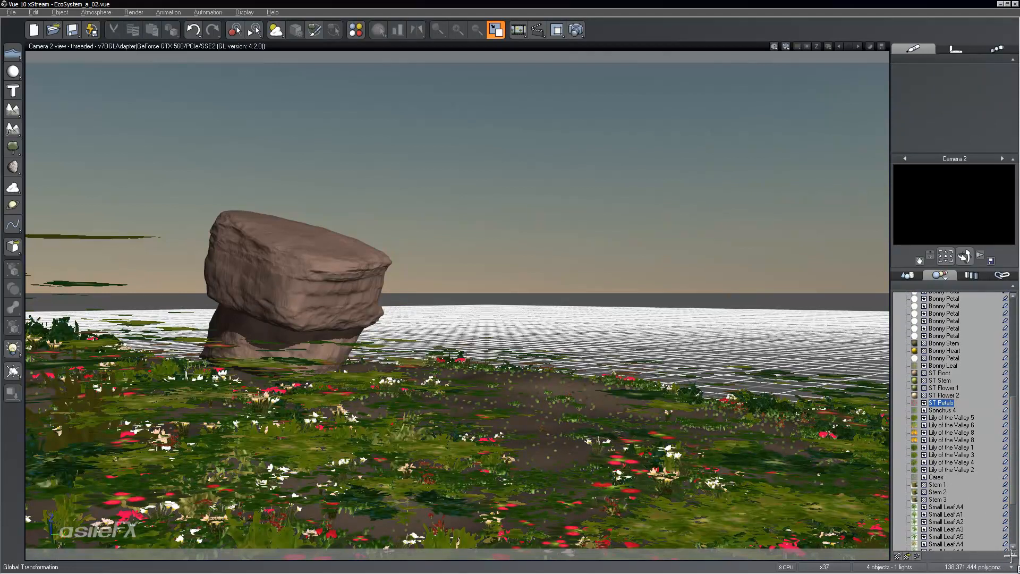
left_click_drag(1012, 555, 1013, 521)
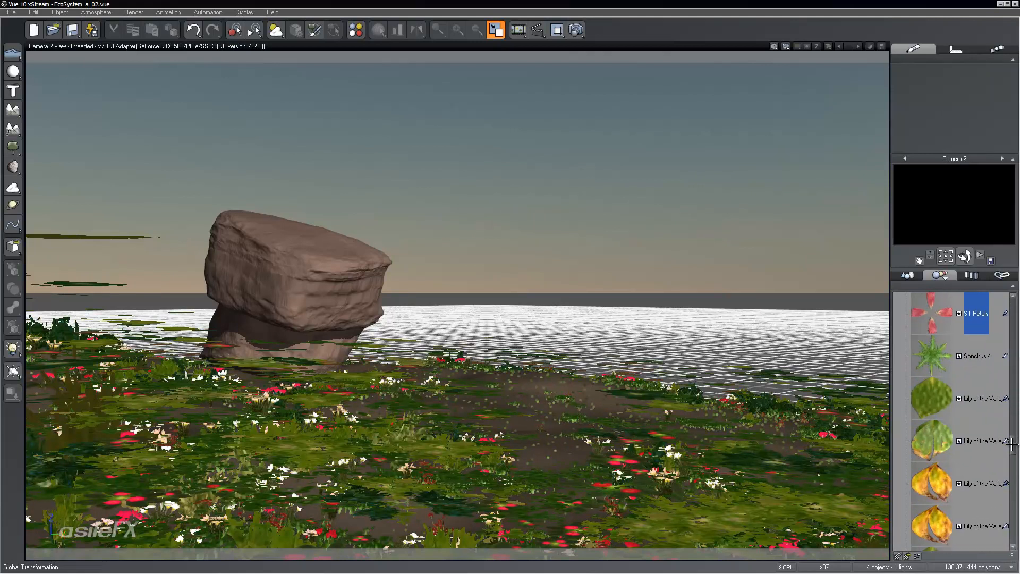
left_click_drag(1013, 438, 1013, 427)
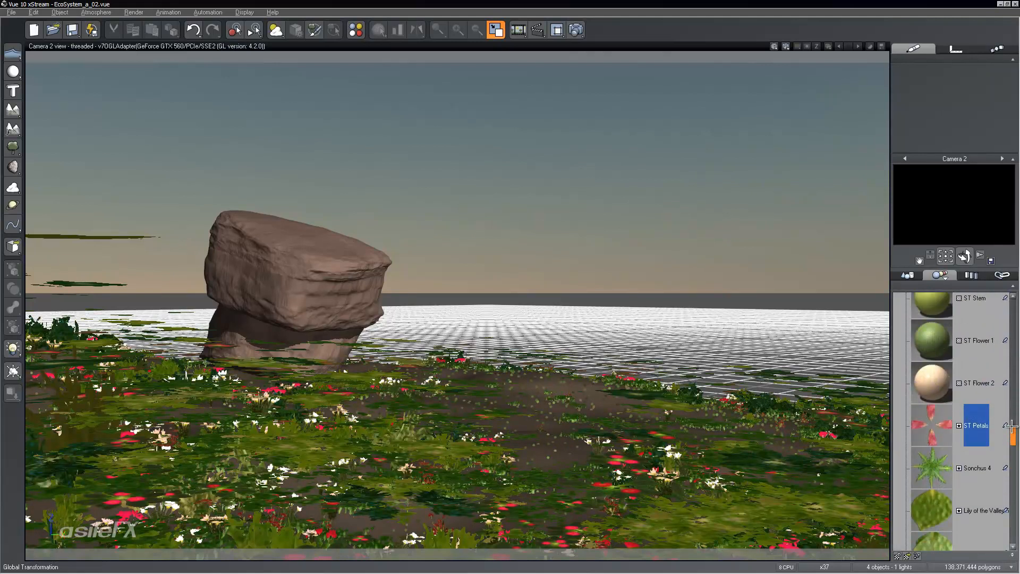
double_click(939, 422)
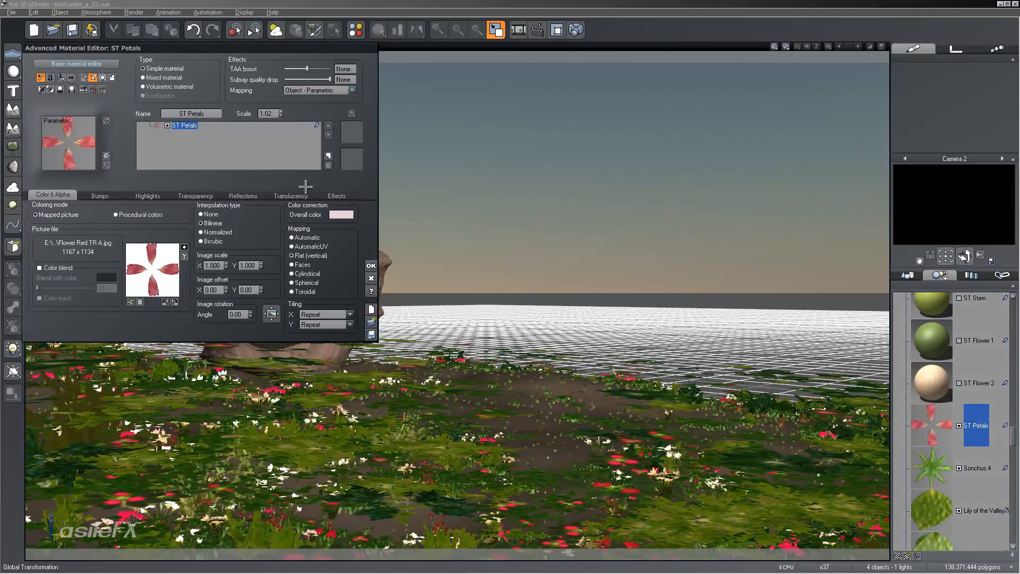
Change the overall color of the ST Petals material to a darker, greyer tone that turns the red petals purple.
left_click(340, 215)
left_click(352, 220)
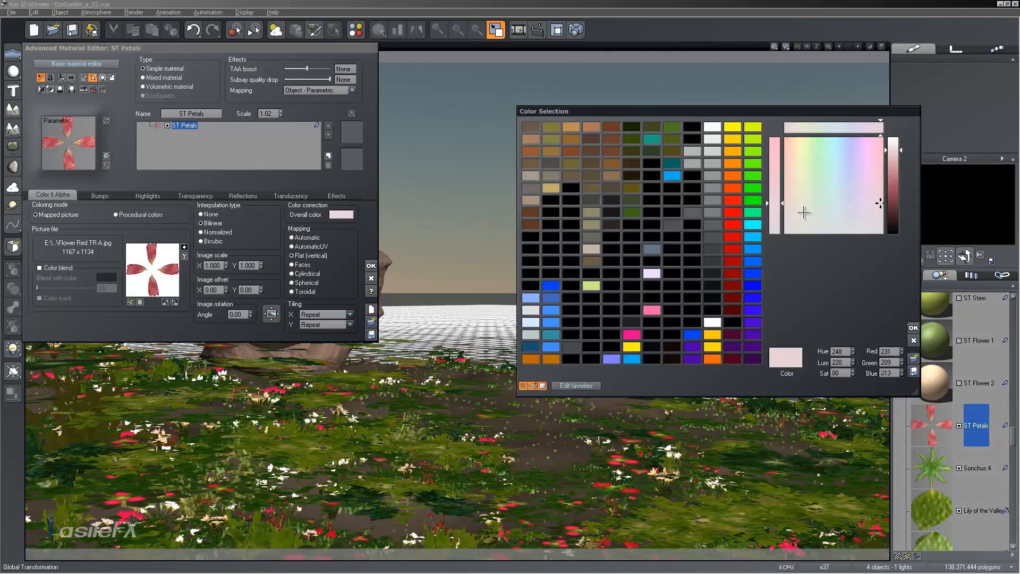
mouse_move(903, 212)
left_mouse_down()
mouse_move(897, 176)
mouse_move(898, 226)
left_mouse_up()
left_click(870, 197)
left_click(914, 327)
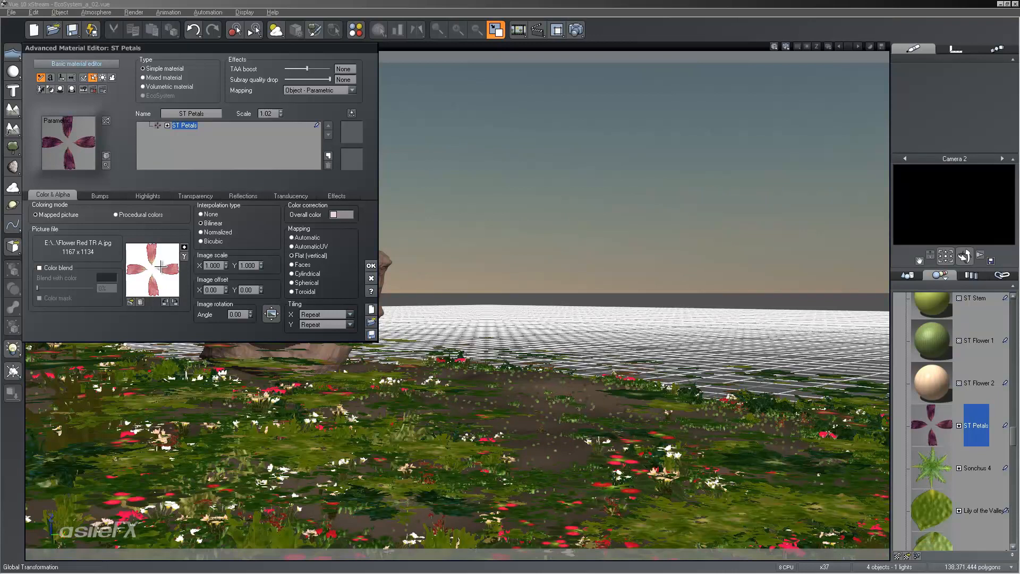
Try a mauve grey overall color on ST Petals with hue 221, luminance 143 and saturation 23, and reset the color.
right_click(348, 215)
left_click(367, 222)
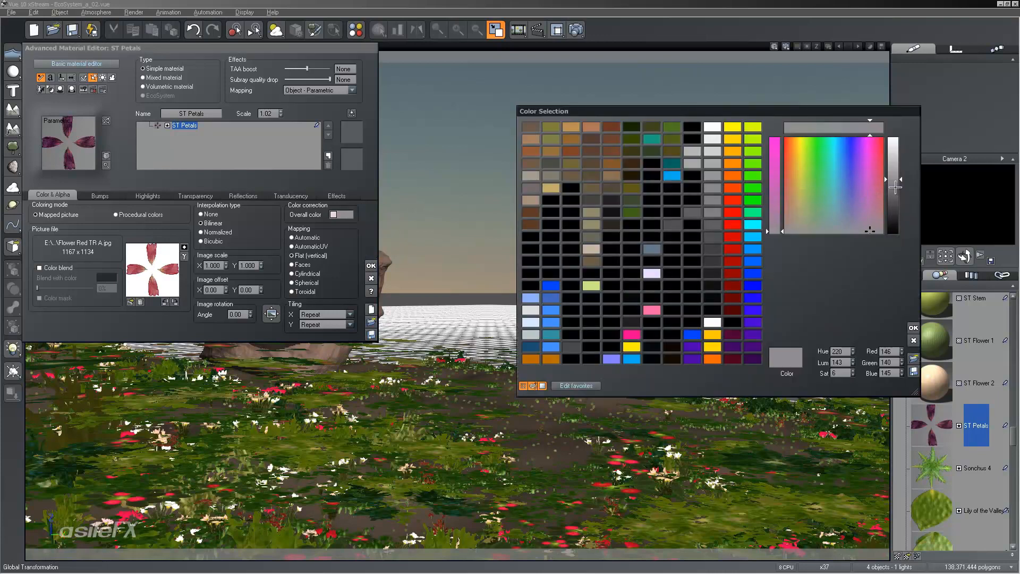
left_click(775, 225)
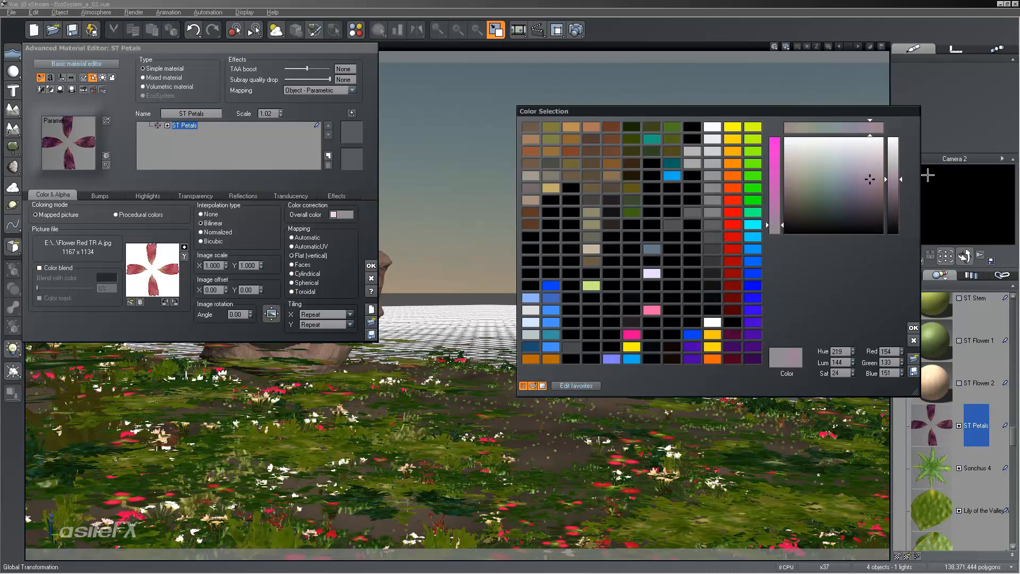
left_click(895, 180)
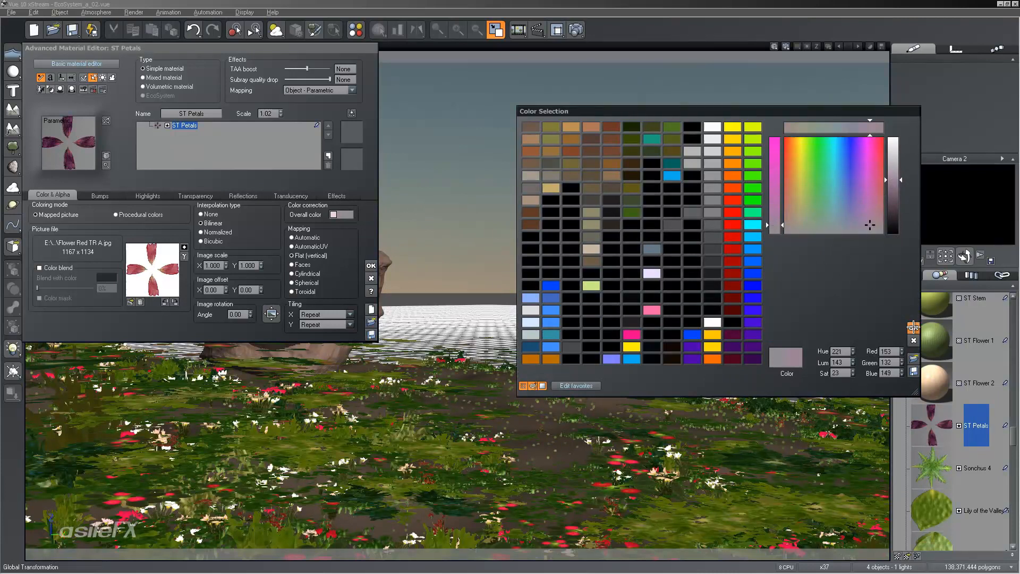
left_click(914, 327)
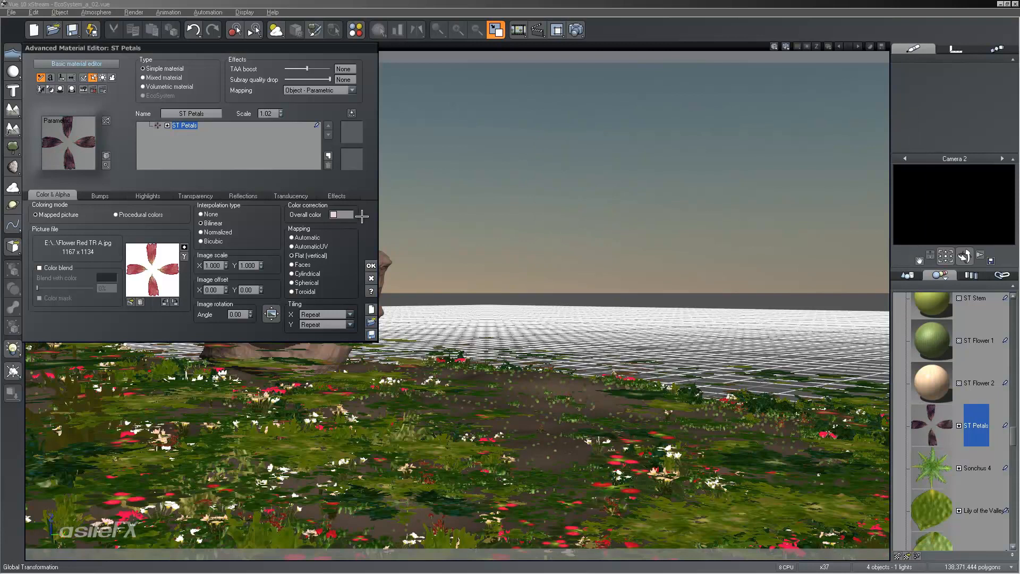
right_click(345, 214)
left_click(344, 222)
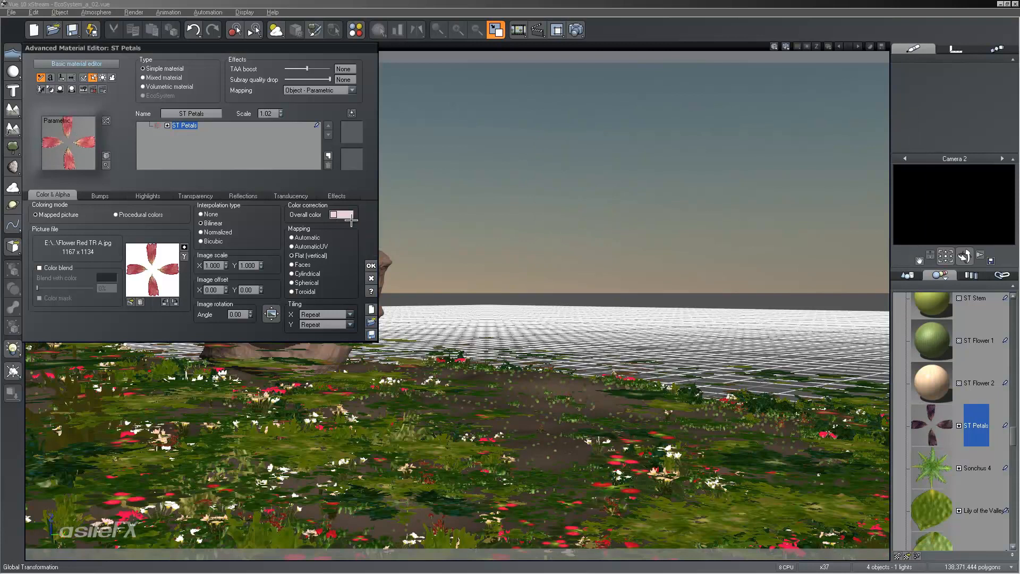
Try a strong violet overall color on ST Petals with hue 192, luminance 123 and saturation 99, and reset it.
right_click(342, 218)
left_click(359, 221)
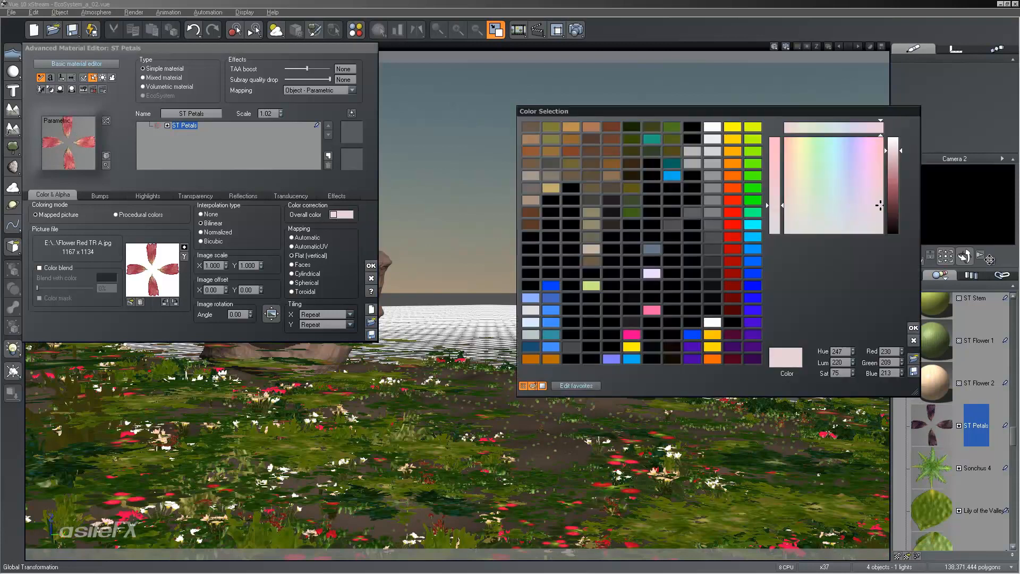
left_click(891, 187)
left_click_drag(870, 202, 859, 197)
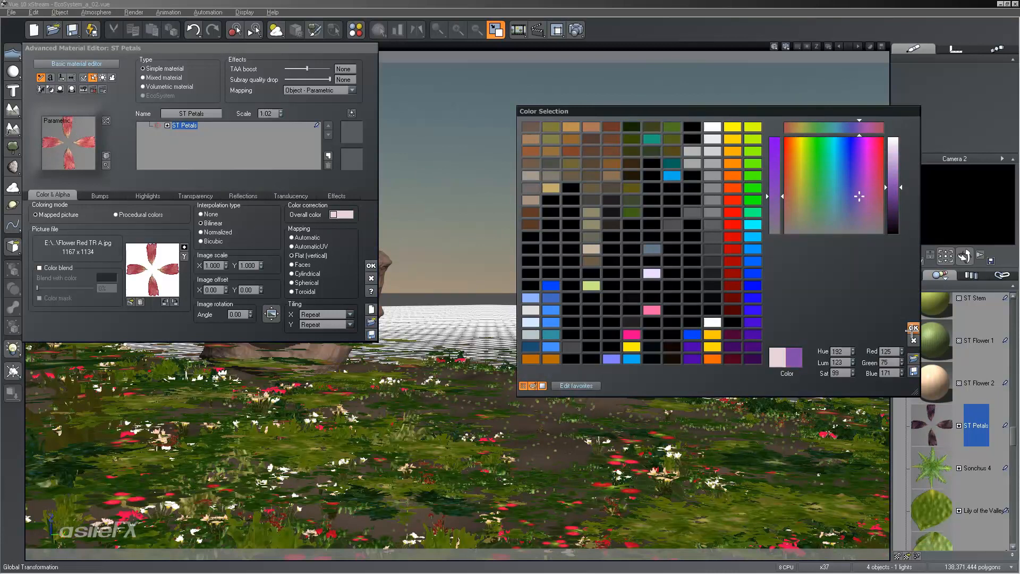
left_click(913, 329)
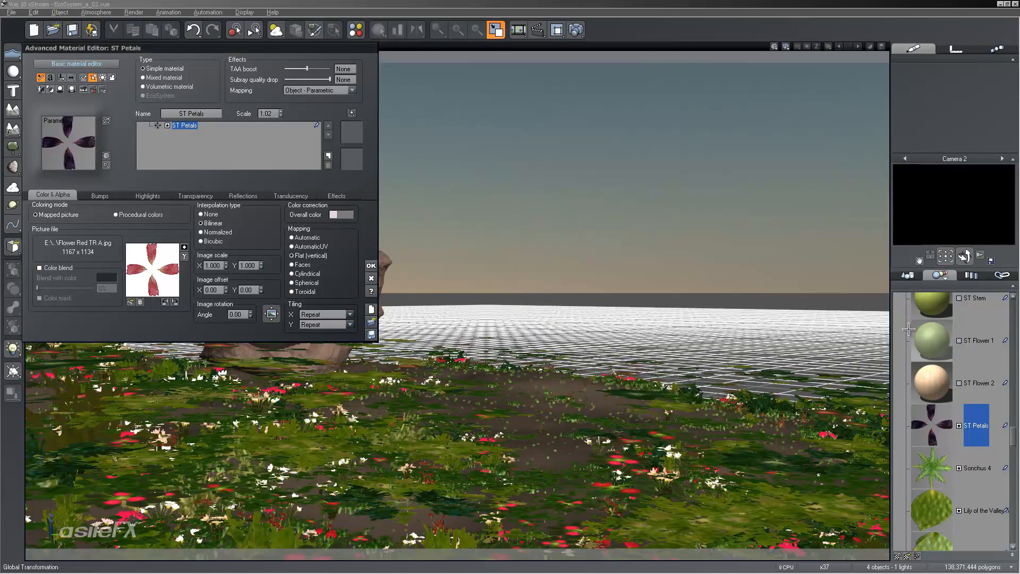
right_click(351, 216)
left_click(358, 233)
Try a magenta overall color on ST Petals with hue 218, luminance 125 and saturation 100, and lighten it to luminance 157.
right_click(347, 217)
left_click(355, 221)
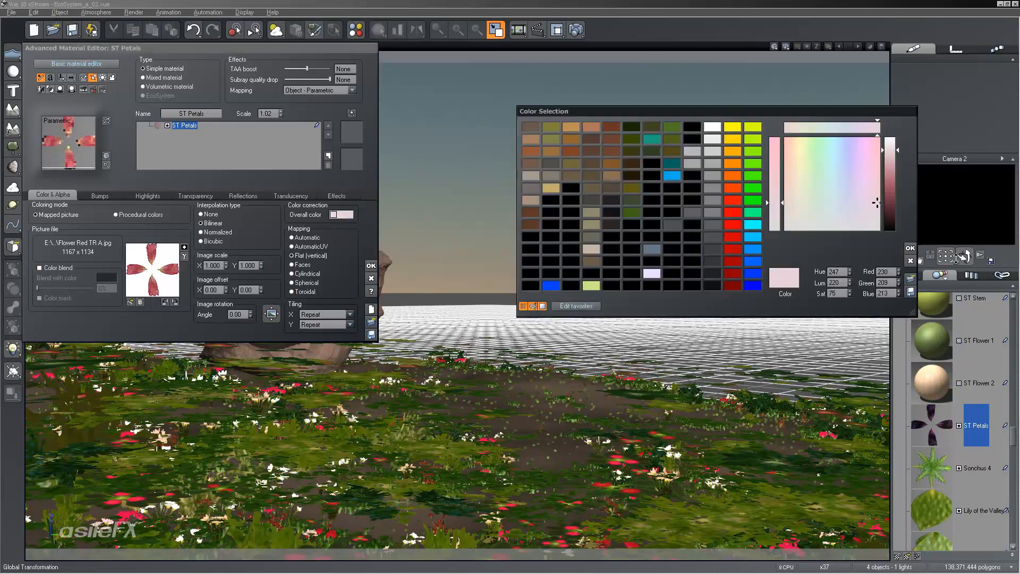
mouse_move(897, 191)
left_mouse_down()
mouse_move(893, 202)
mouse_move(870, 199)
left_mouse_up()
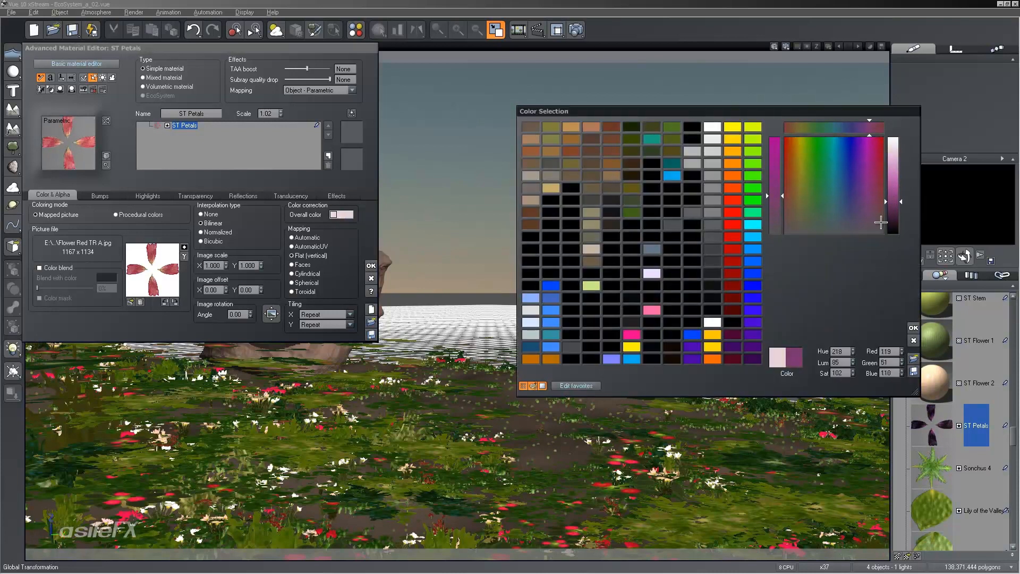
left_click_drag(905, 145, 898, 186)
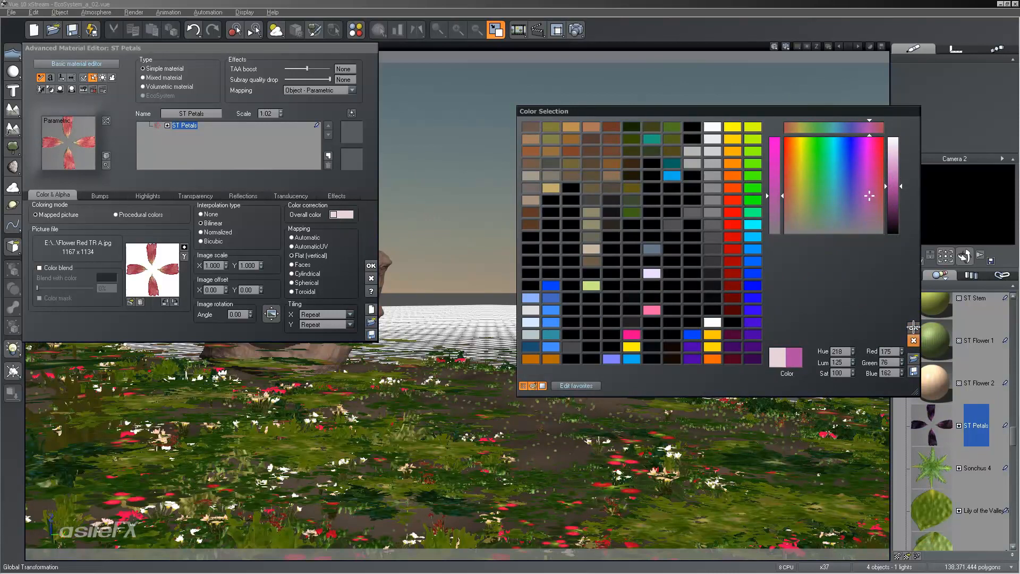
left_click(914, 327)
left_click(345, 215)
left_click(373, 219)
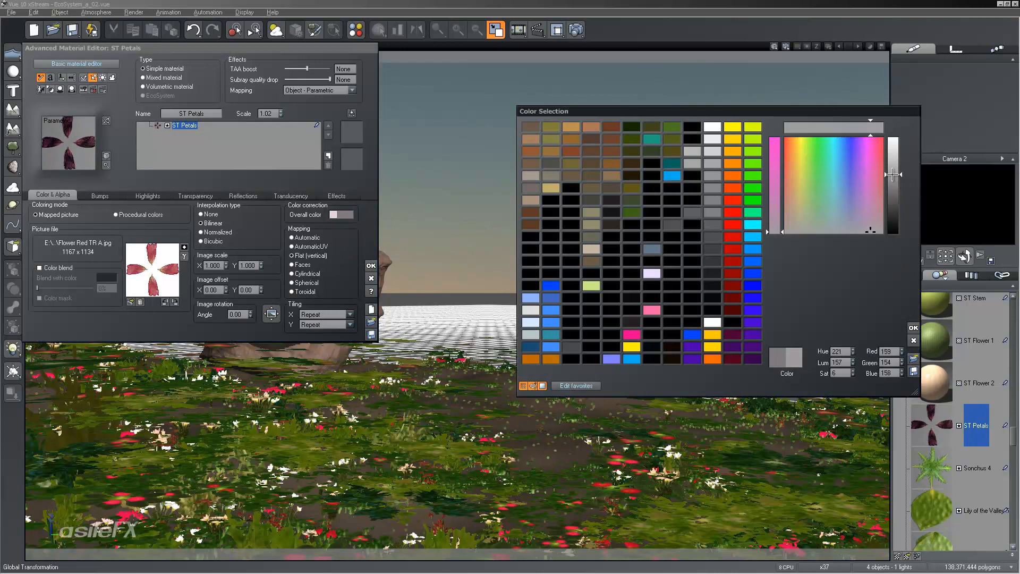
key("Return")
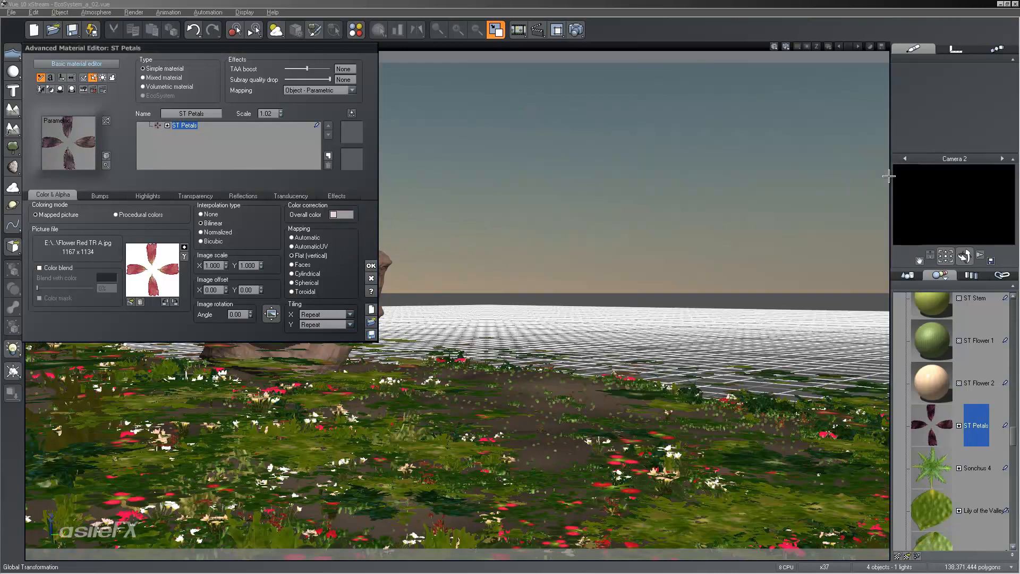
Try a lilac overall color on ST Petals with hue 214, luminance 165 and saturation 103, and adjust it to luminance 155 and saturation 38.
right_click(351, 215)
left_click(370, 220)
left_click(865, 173)
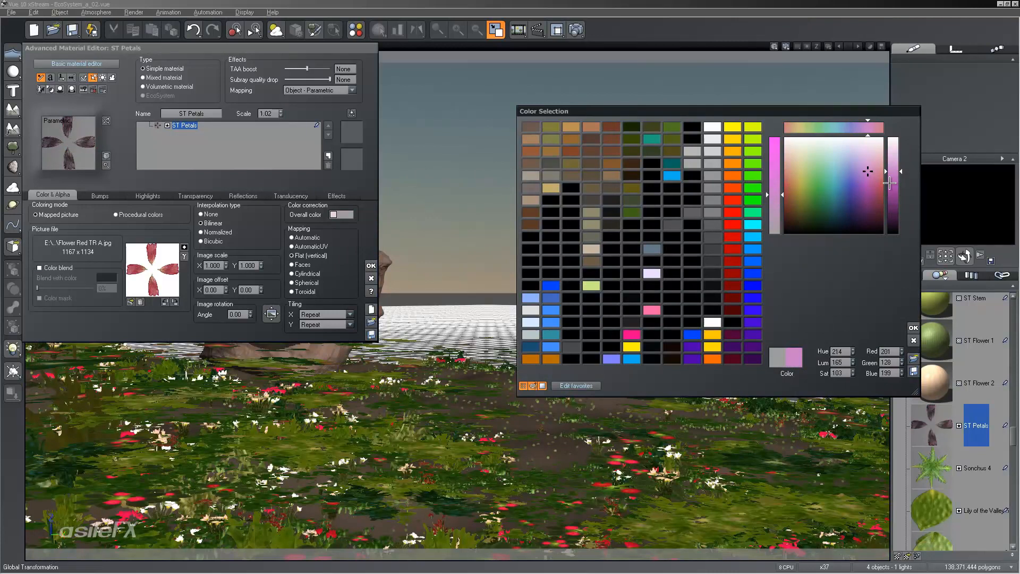
key("Return")
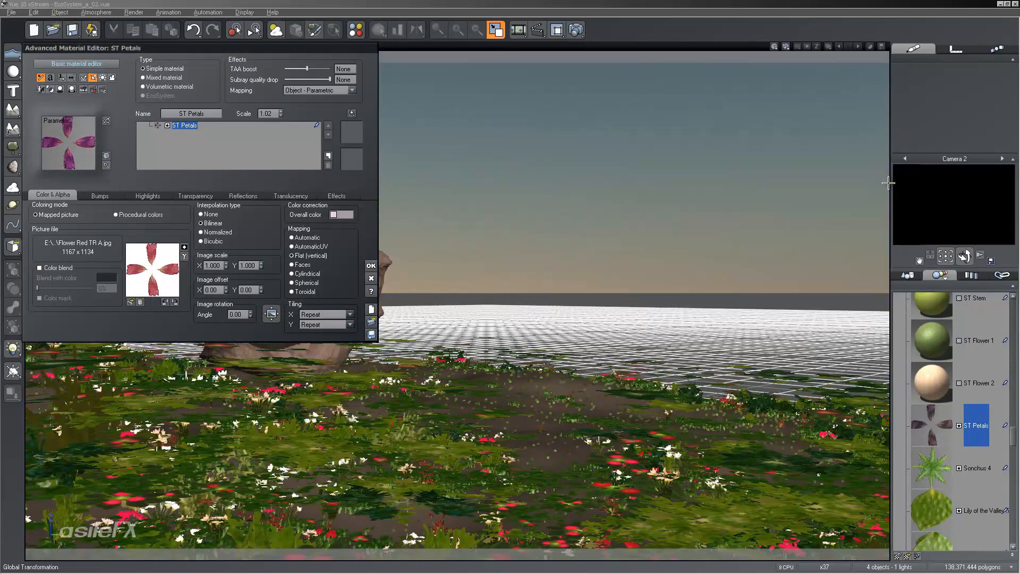
right_click(338, 215)
left_click(349, 220)
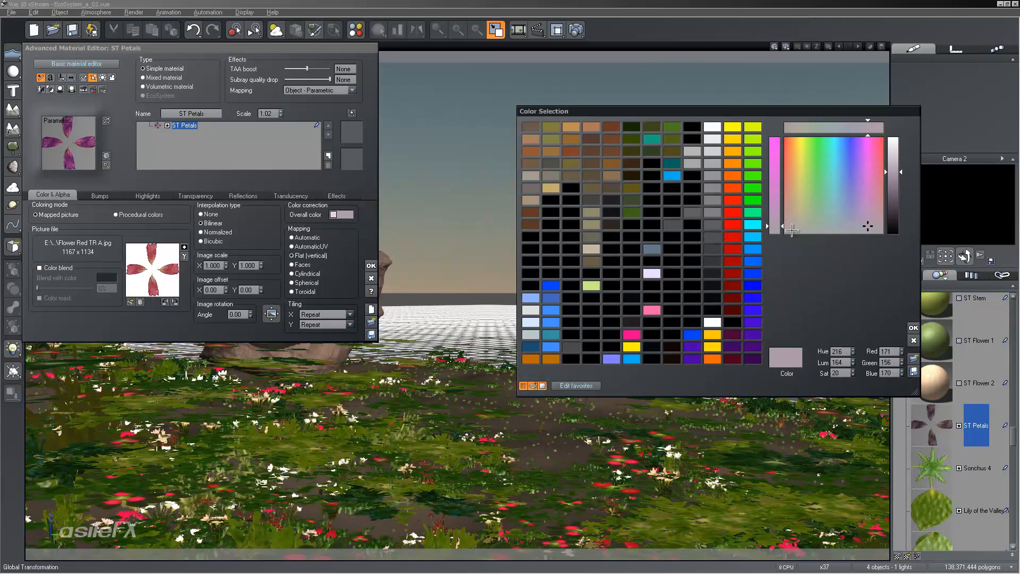
left_click(776, 219)
left_click(890, 175)
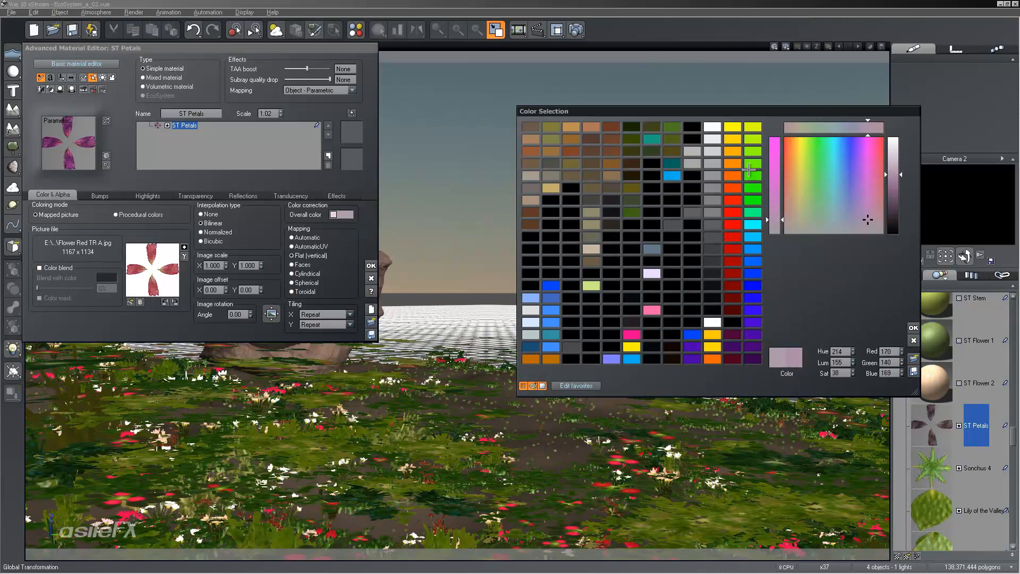
key("Return")
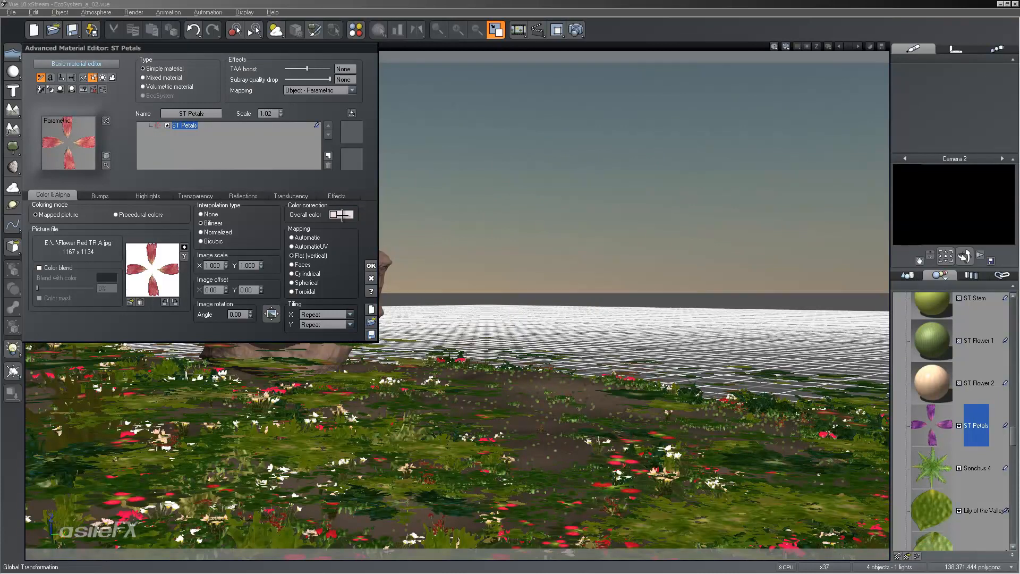
Set the overall color of ST Petals to a pale violet with hue 198, luminance 207 and saturation 106.
right_click(346, 216)
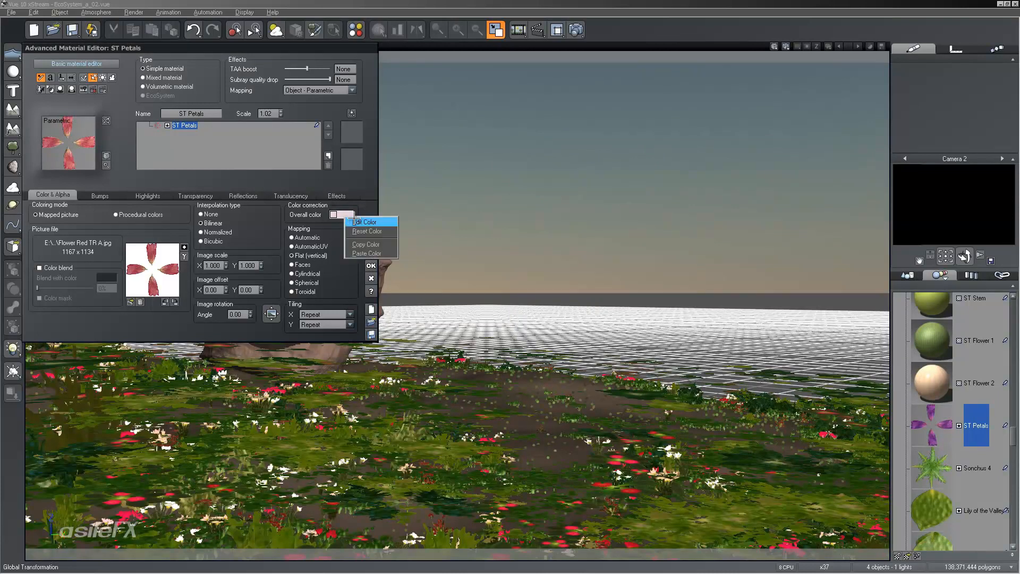
left_click(351, 220)
left_click_drag(856, 186, 858, 194)
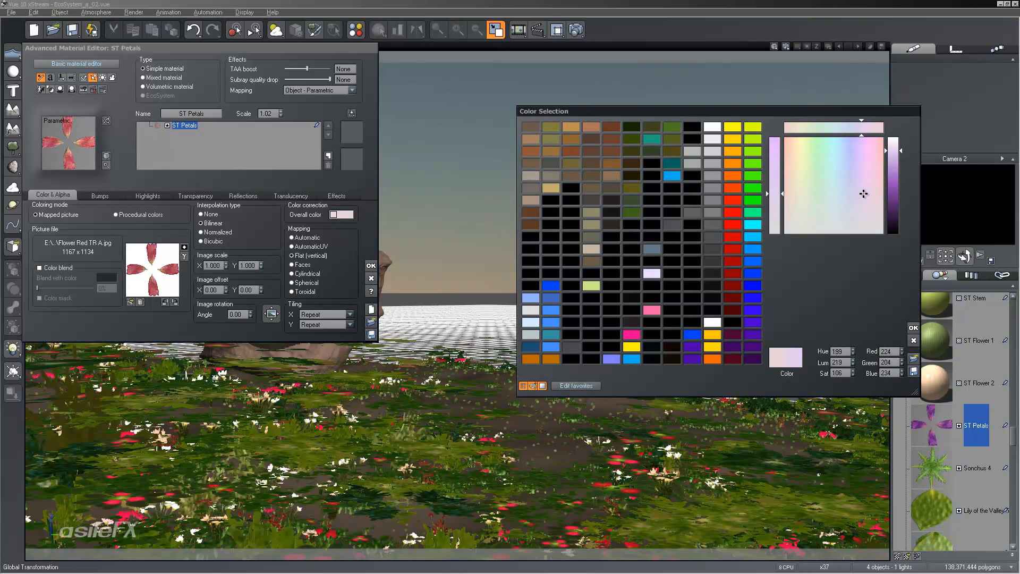
left_click(892, 154)
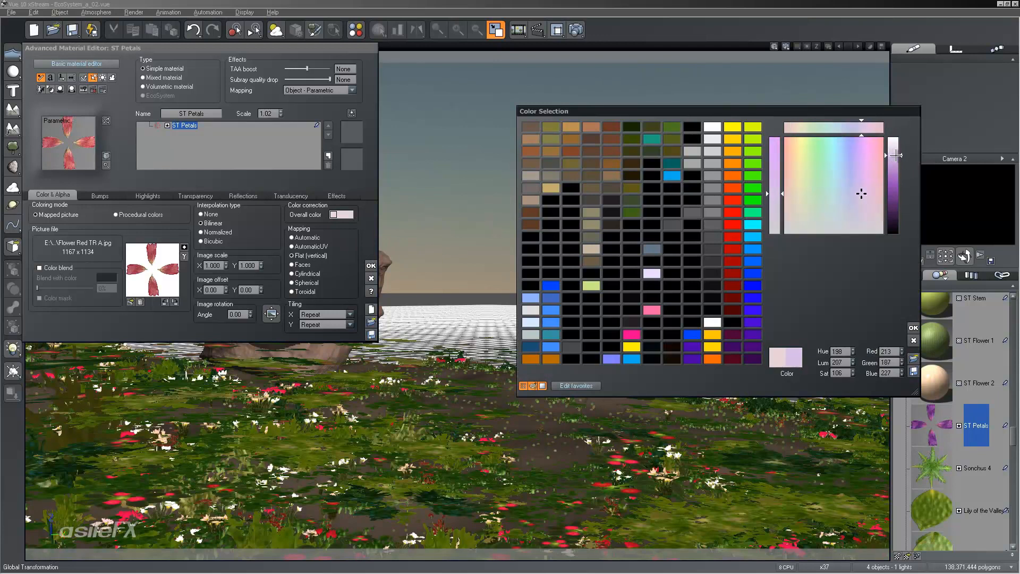
left_click(913, 326)
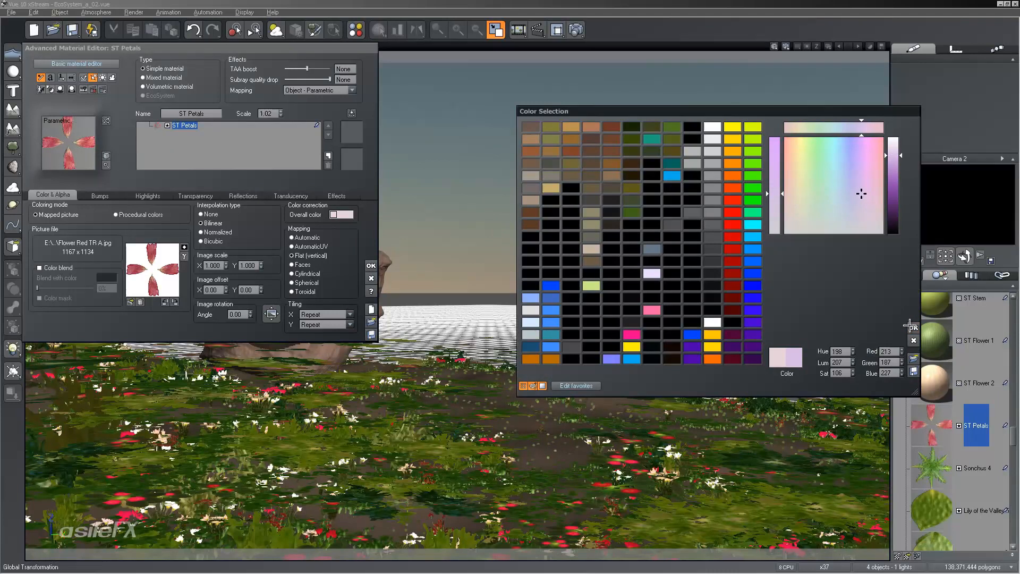
Darken the overall color of the petals to luminance 190.
right_click(354, 215)
left_click(361, 220)
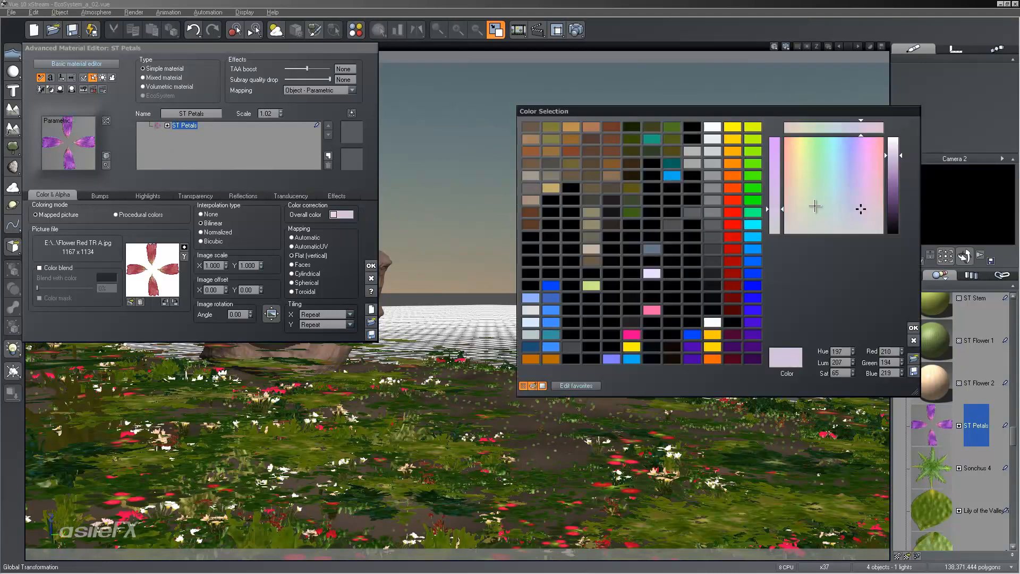
left_click(897, 162)
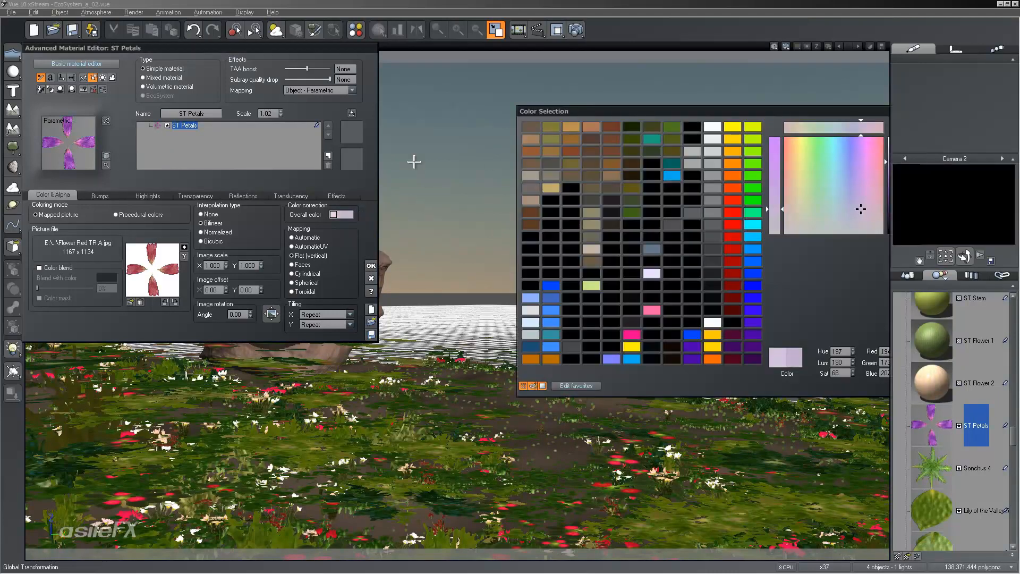
left_click(914, 327)
Fine-tune the petals' overall color to a slightly darker violet with hue 194 and saturation 55, and accept the edited material.
right_click(355, 214)
left_click(361, 221)
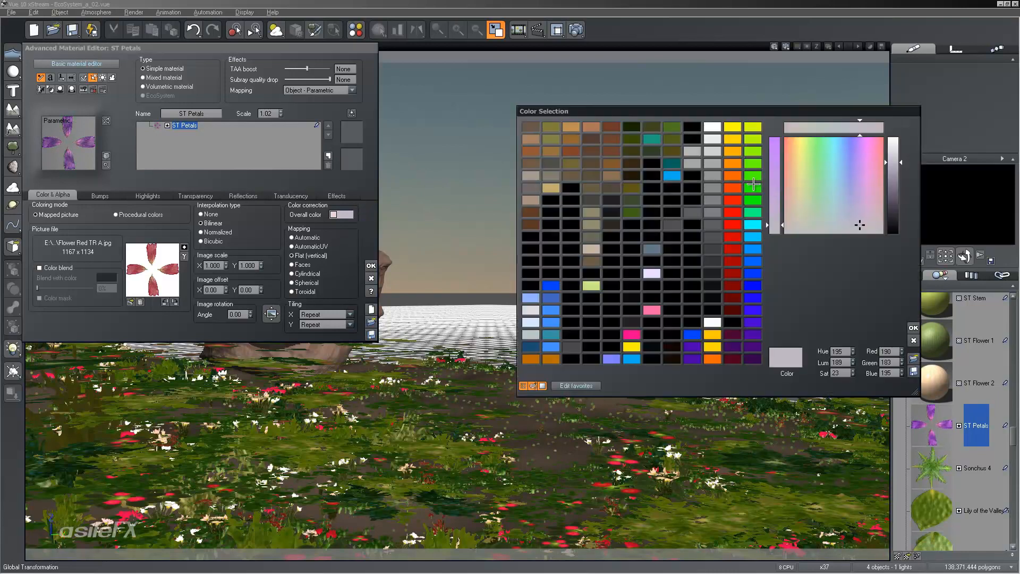
left_click(860, 163)
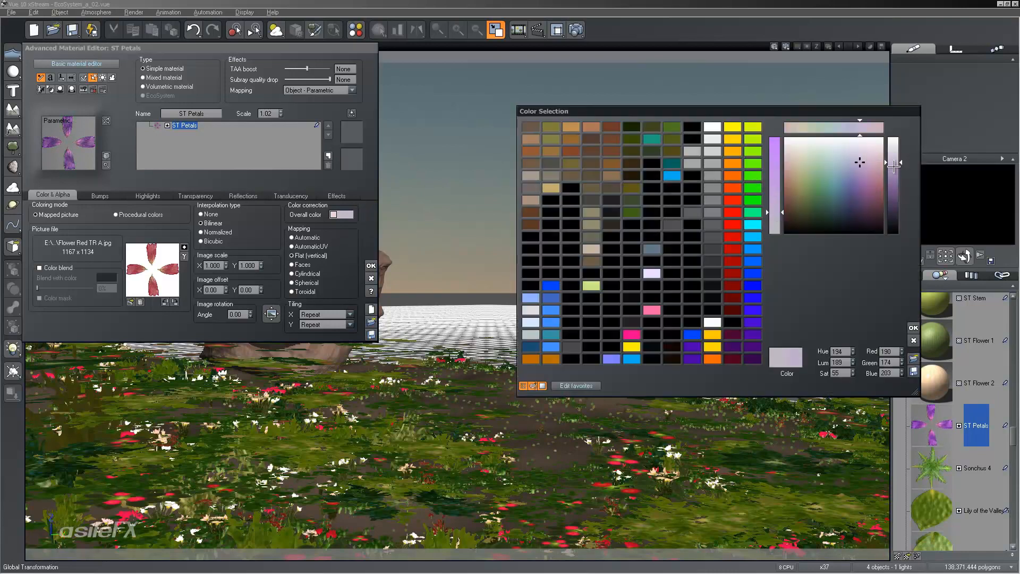
left_click(894, 166)
key("Return")
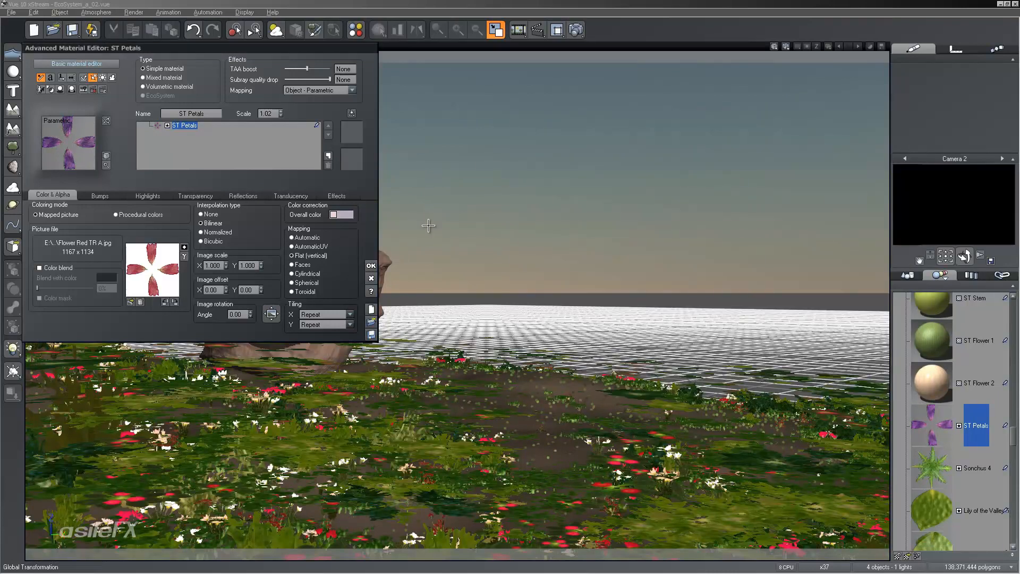
left_click(372, 265)
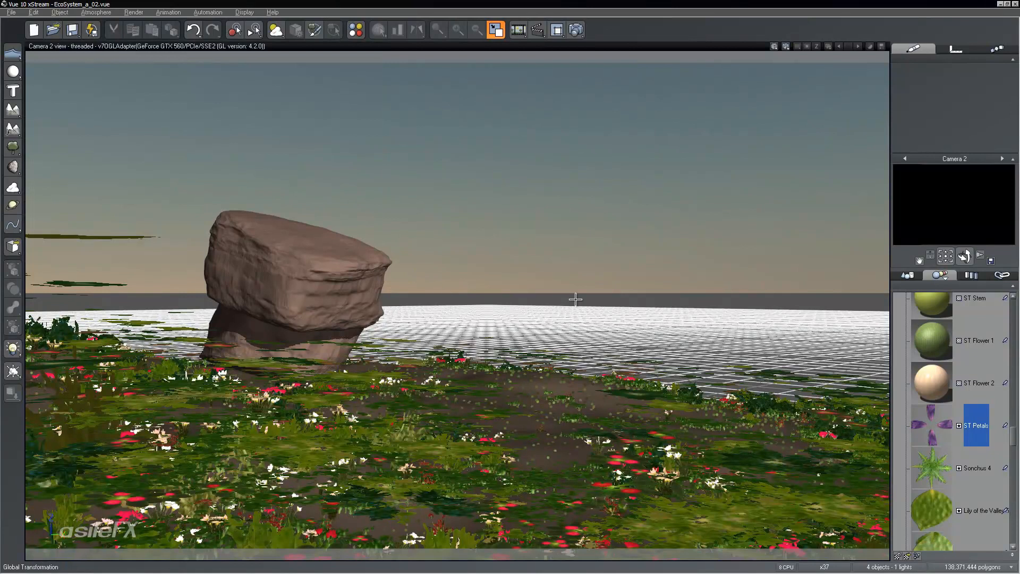
Look over the scene's objects and its full material list, and return the material previews to the small size.
left_click_drag(1013, 437, 1013, 306)
left_click(909, 274)
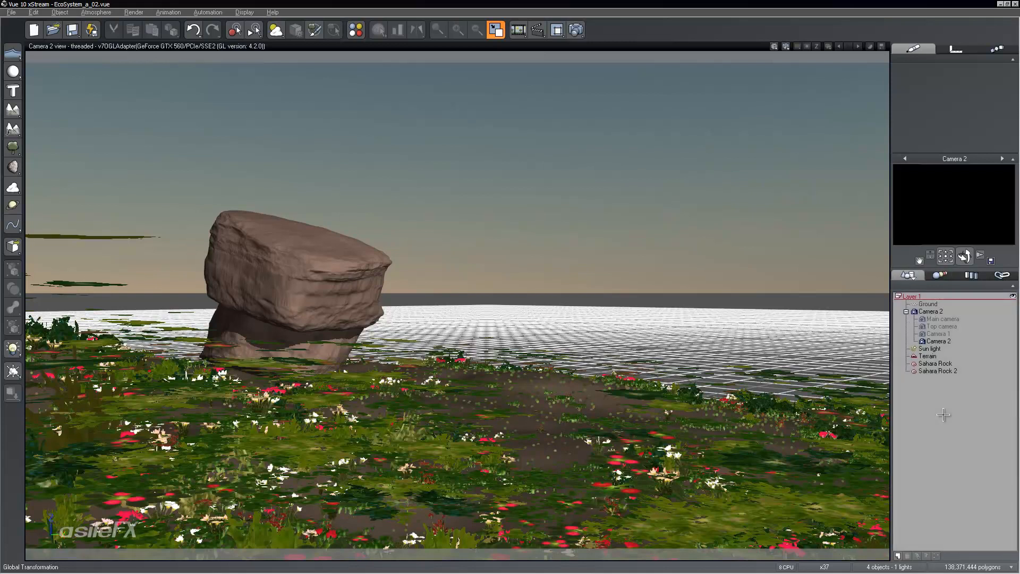
left_click(943, 275)
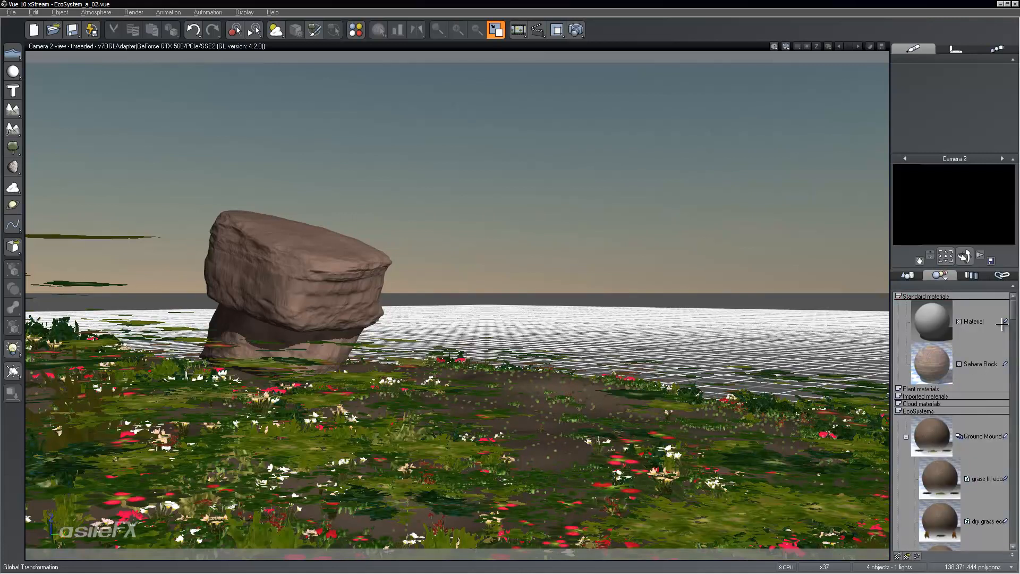
left_click_drag(1014, 308, 1013, 458)
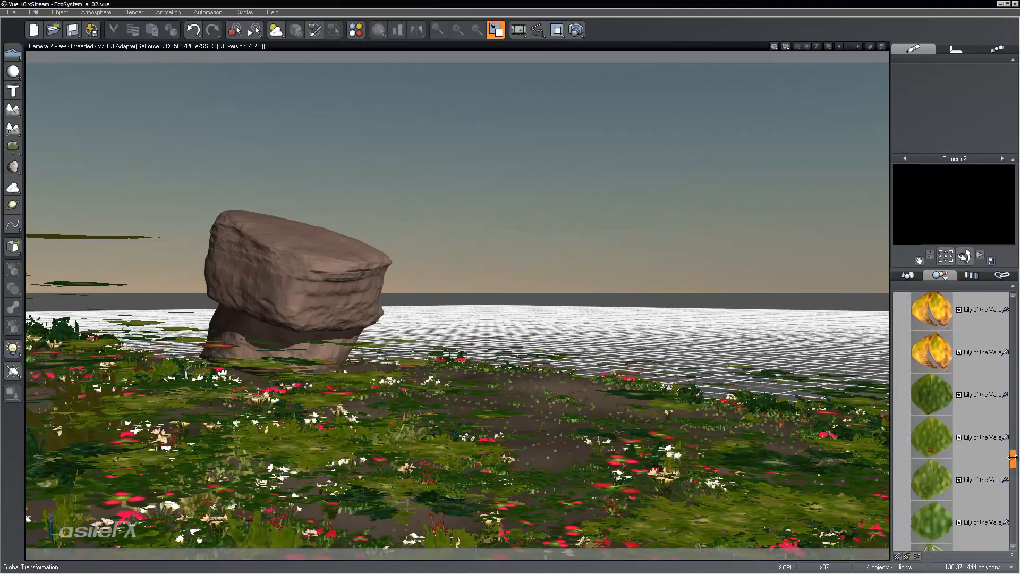
left_click(1012, 555)
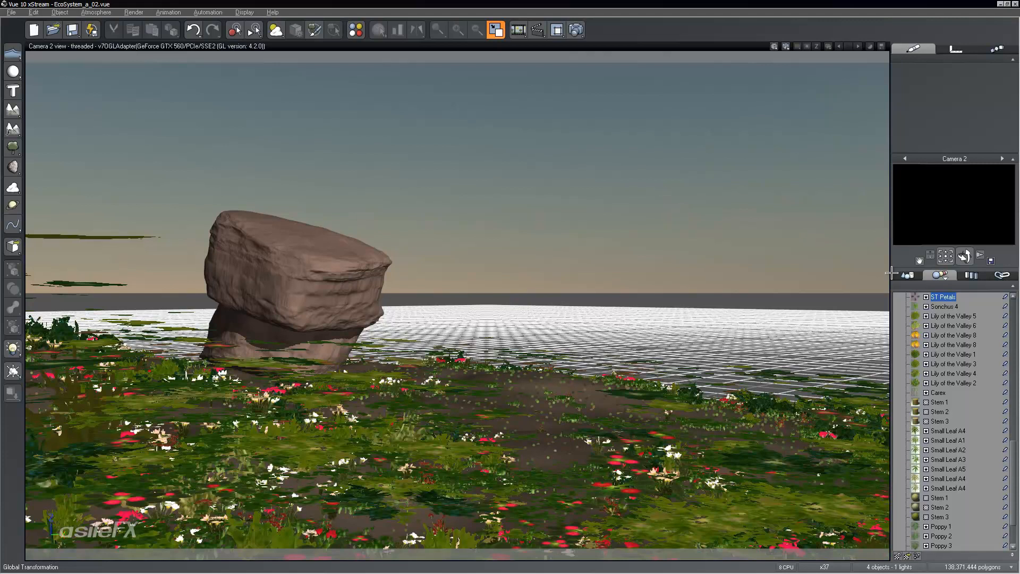
Compare the scene's object list with its material list, finishing on the objects.
left_click(908, 276)
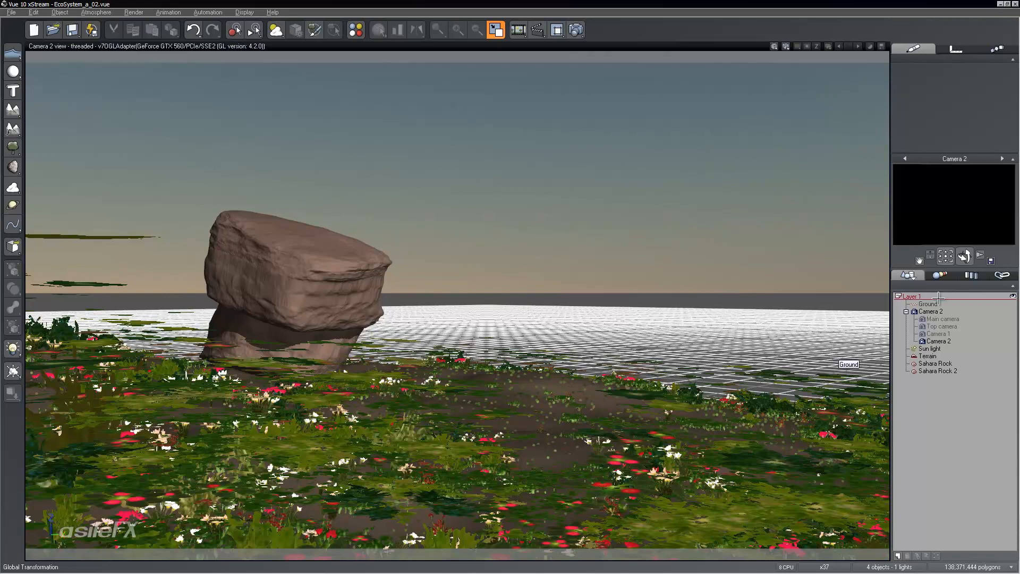
left_click(942, 275)
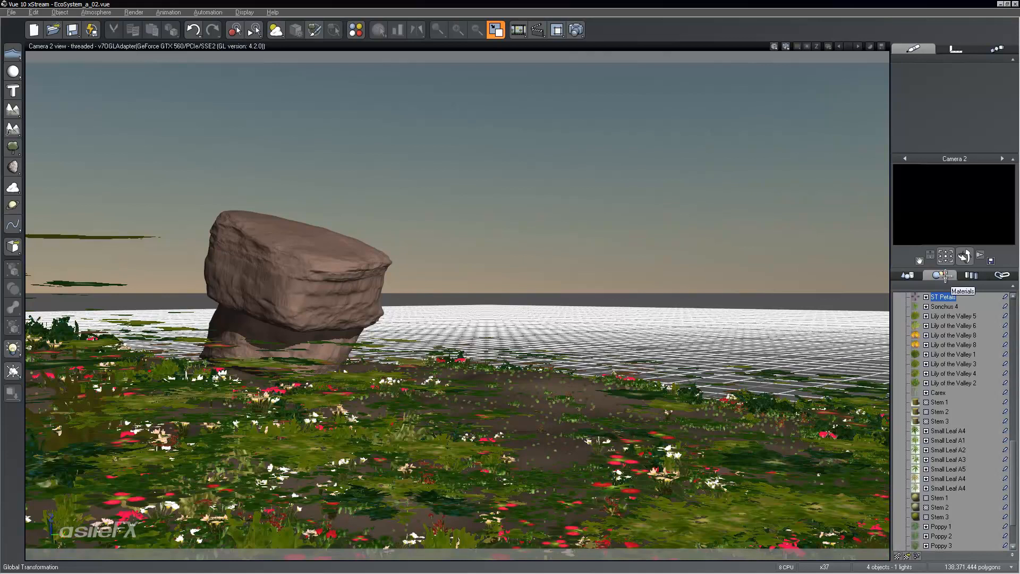
left_click(915, 275)
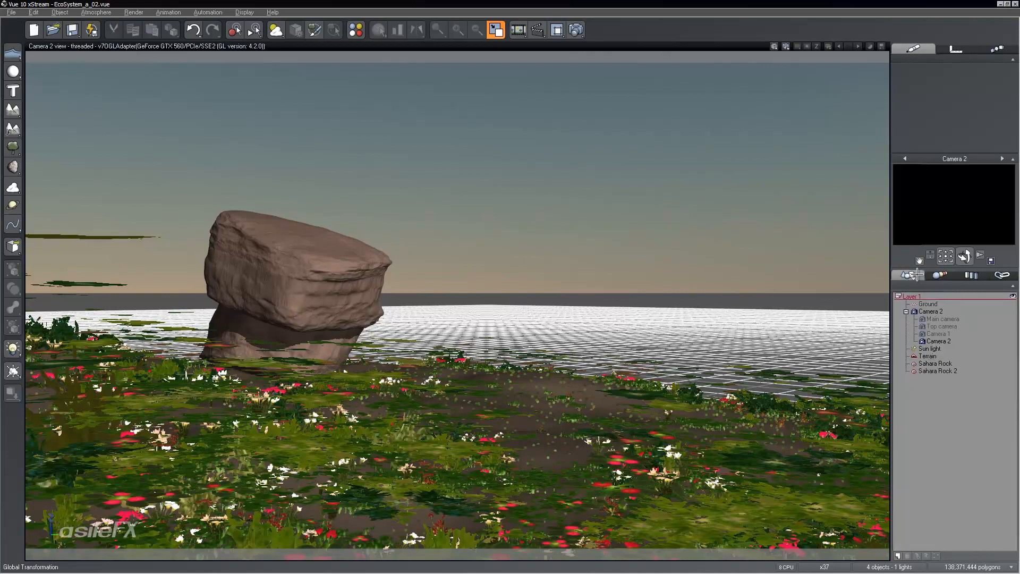
Edit the terrain's material, turn off dynamic population for its flower eco layer, and populate that layer.
left_click(940, 356)
right_click(965, 91)
left_click(914, 96)
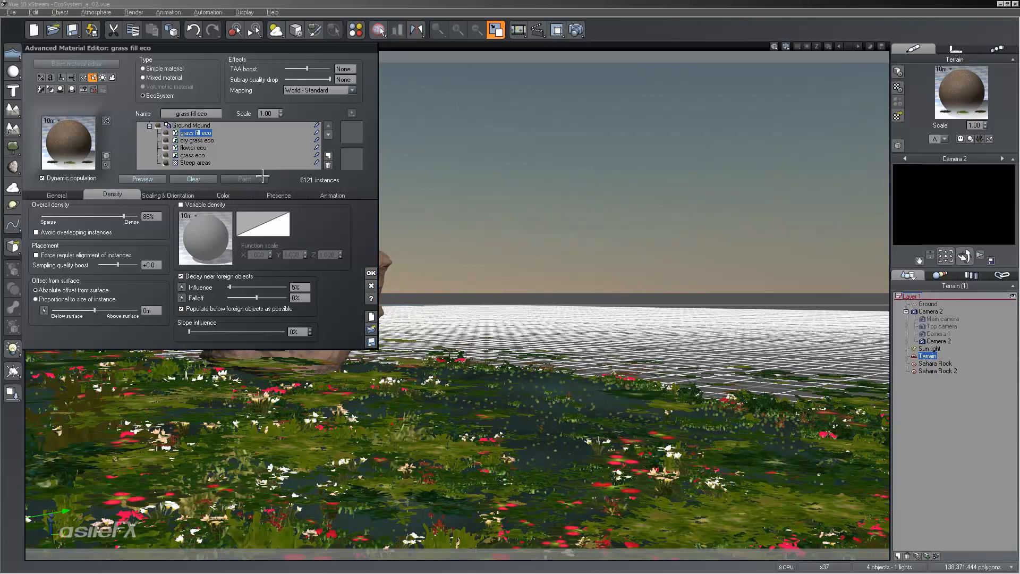
left_click(200, 155)
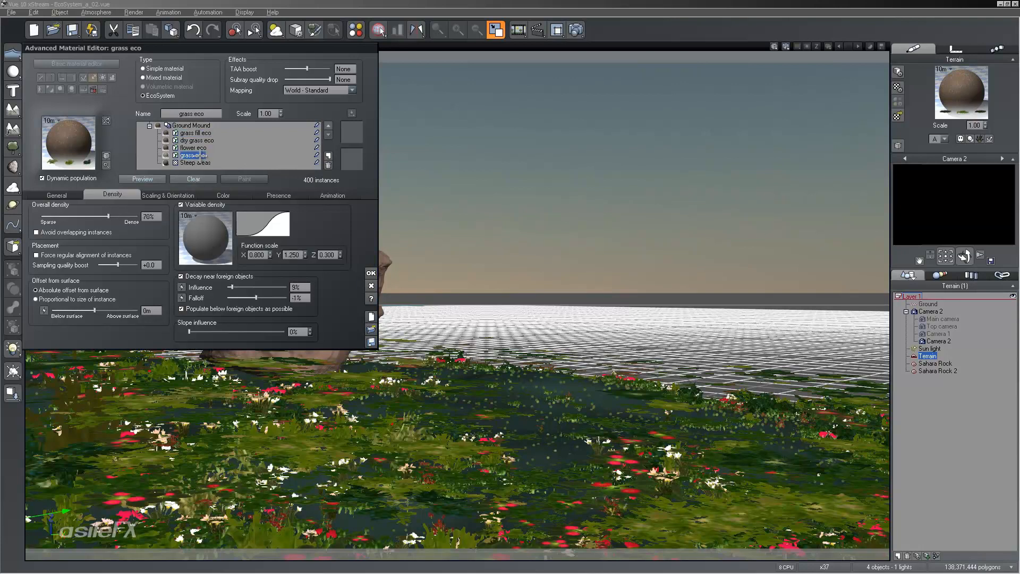
left_click(193, 148)
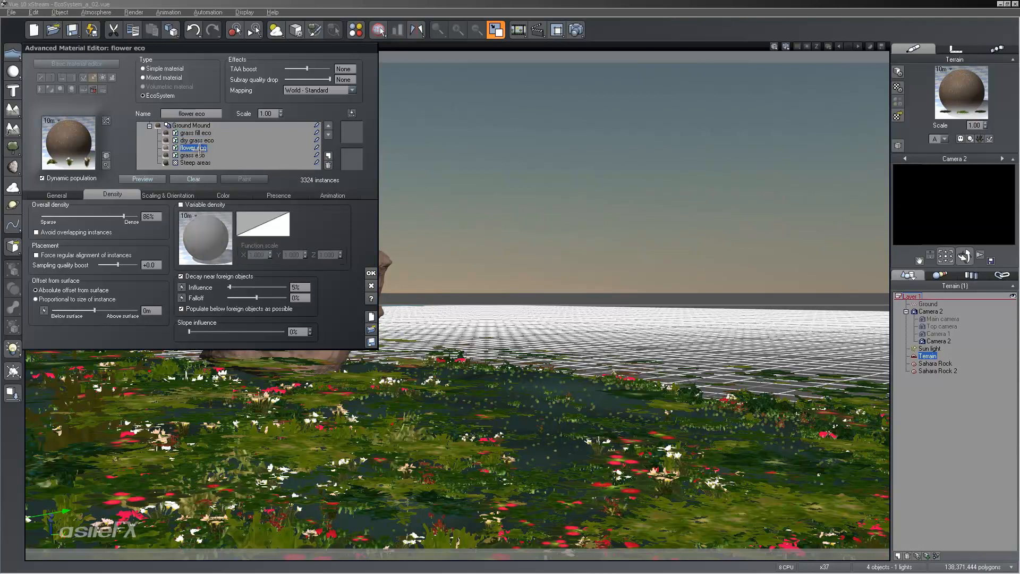
left_click(85, 179)
left_click(146, 179)
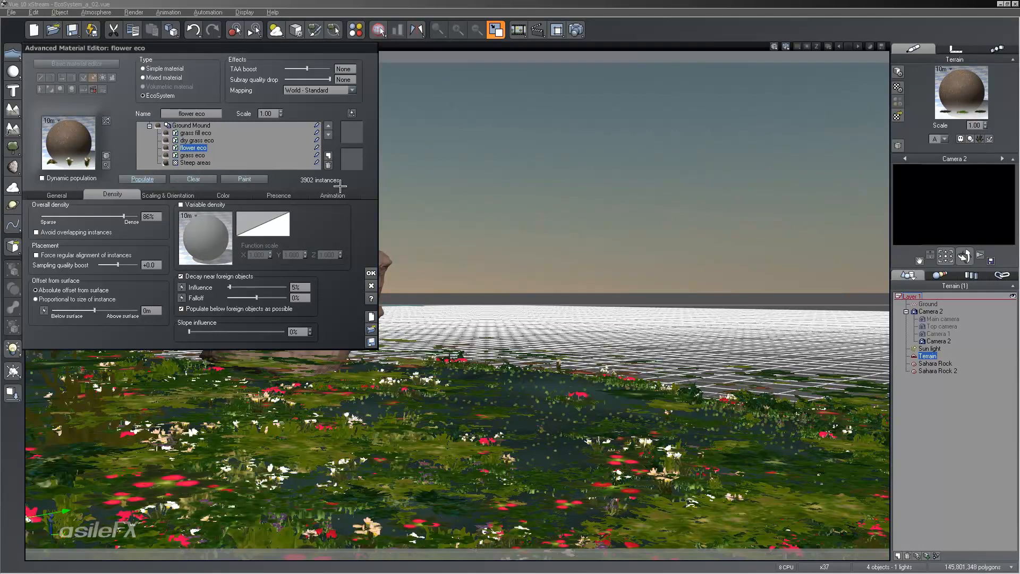
Start painting instances for the flower eco layer and try placing a single instance on the upper rock in the camera view.
mouse_move(335, 52)
left_mouse_down()
mouse_move(924, 130)
mouse_move(908, 75)
mouse_move(835, 44)
left_mouse_up()
left_click(760, 178)
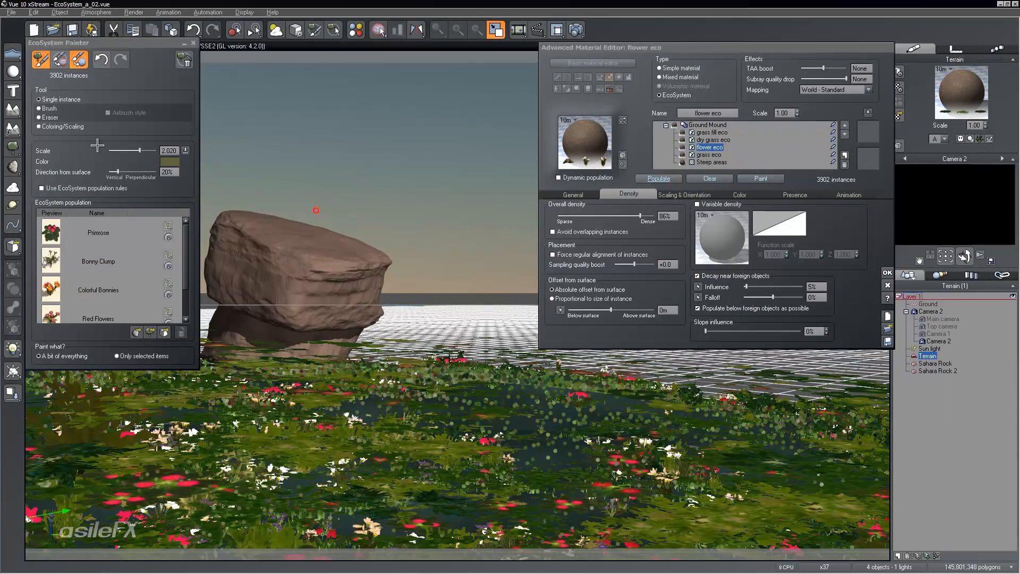
left_click(53, 109)
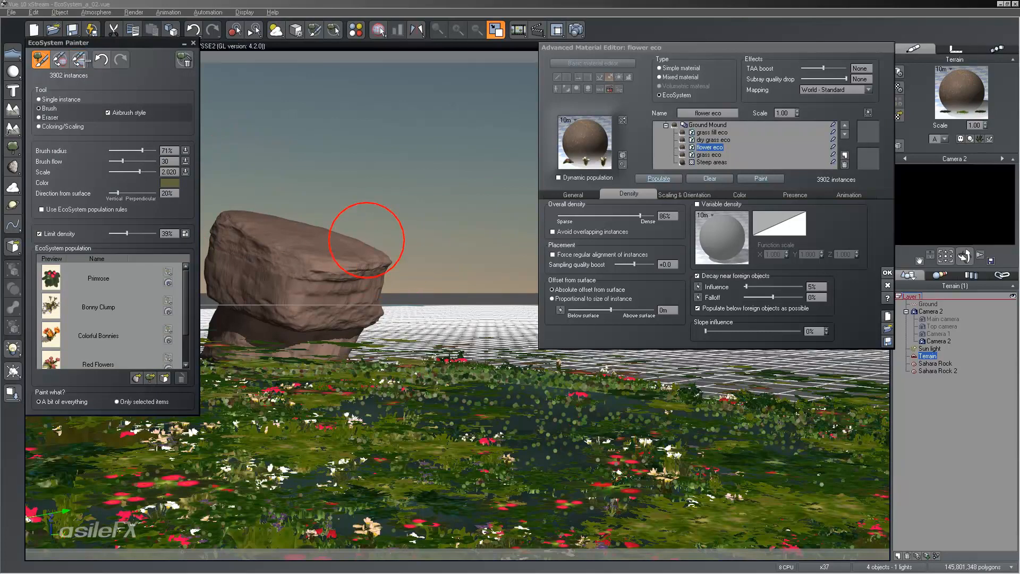
left_click(49, 99)
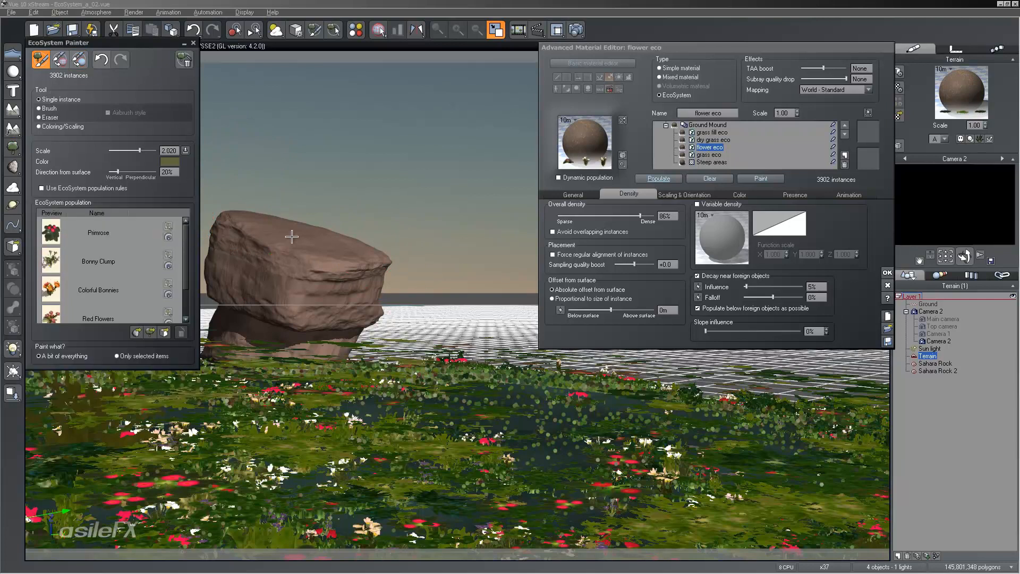
right_click_drag(319, 257, 325, 294)
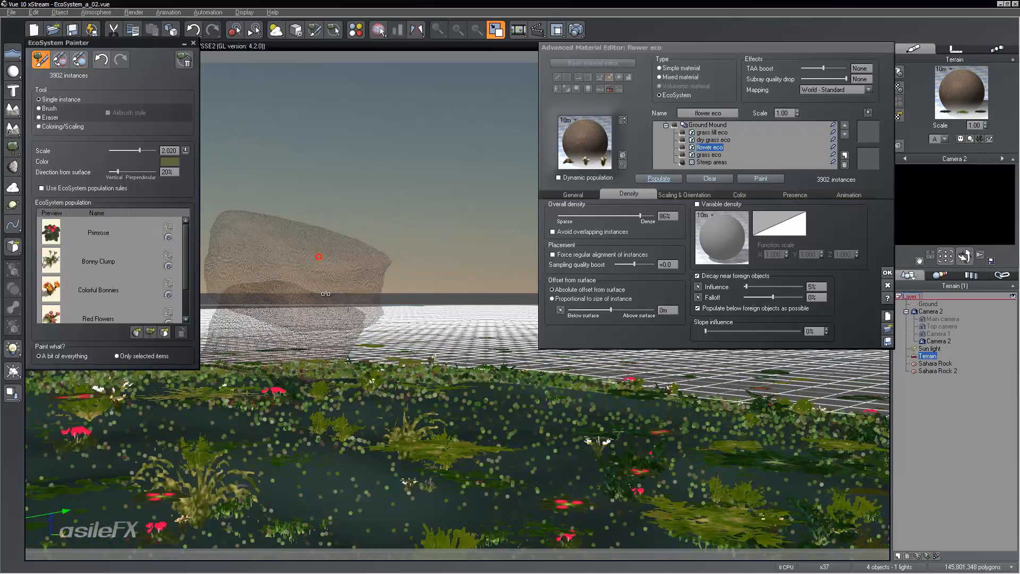
left_click_drag(325, 293, 325, 292)
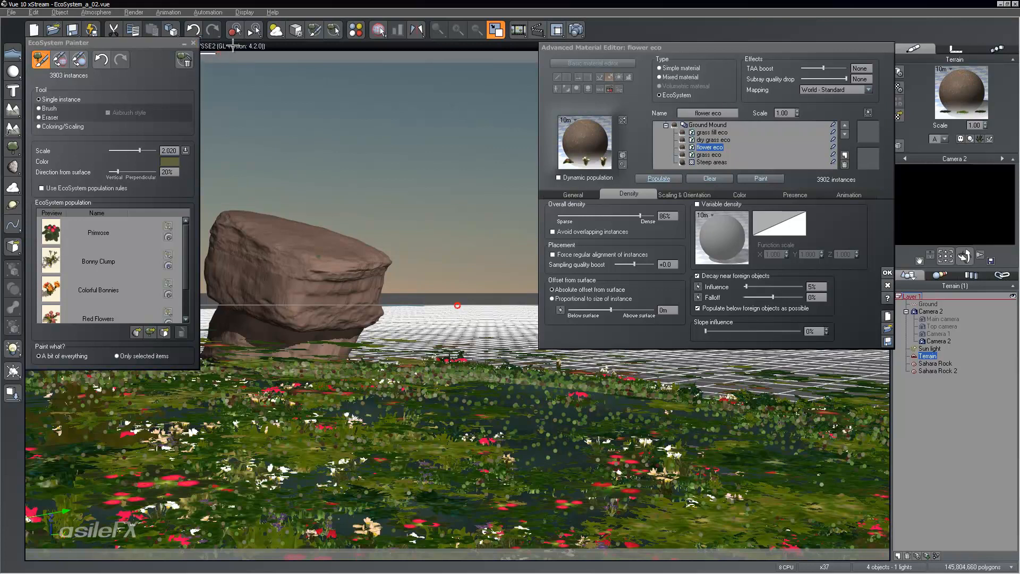
Switch to the four-view layout and place two single flower instances on the upper rock in the top view.
double_click(233, 46)
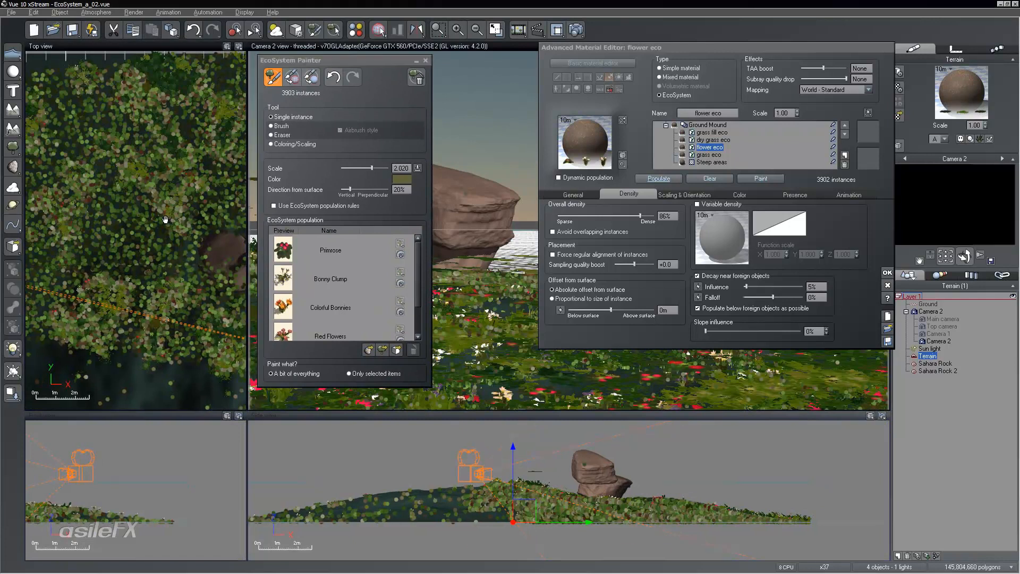
scroll(145, 220, "up", 5)
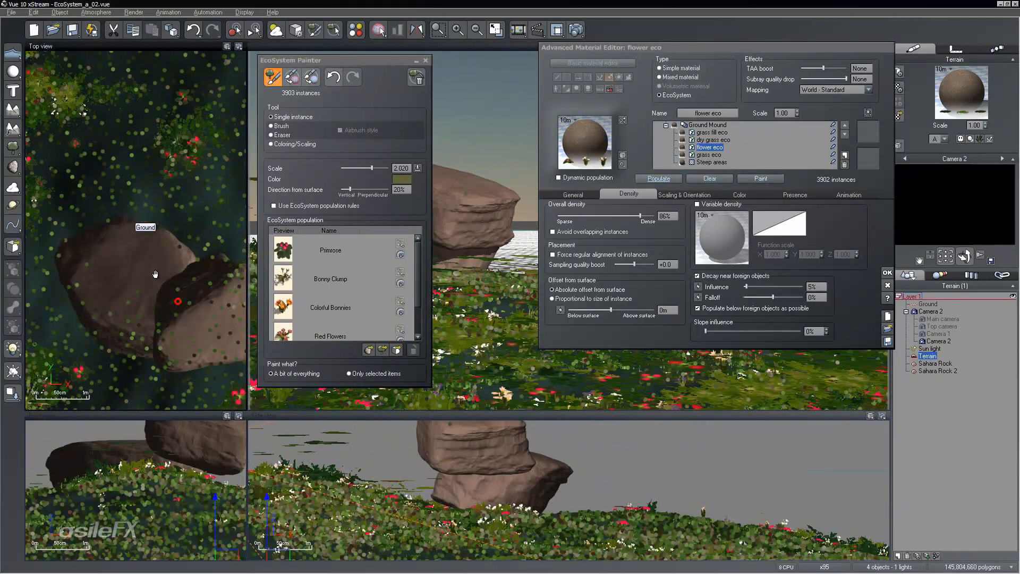
right_click_drag(178, 296, 97, 278)
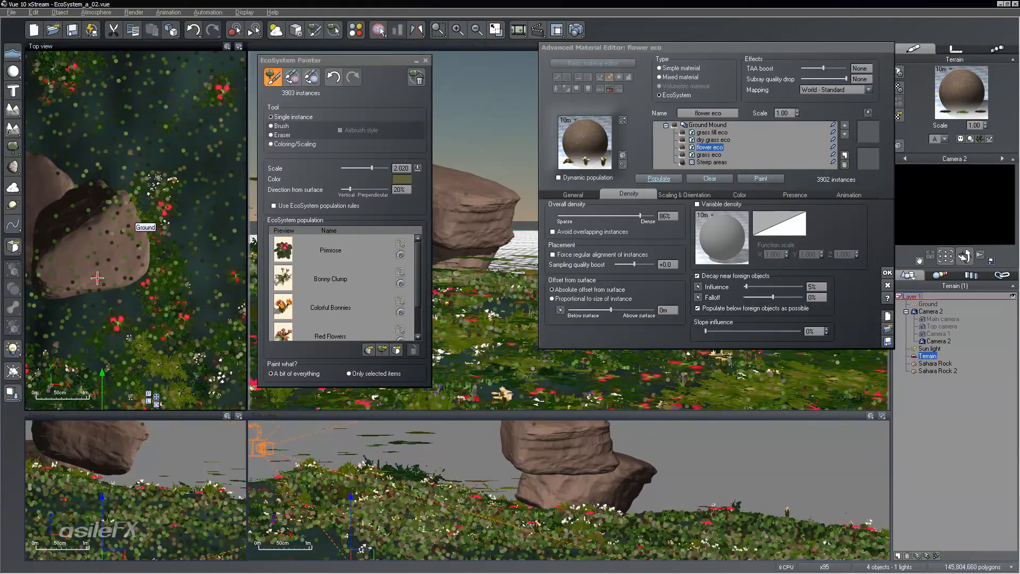
right_click_drag(169, 266, 109, 248)
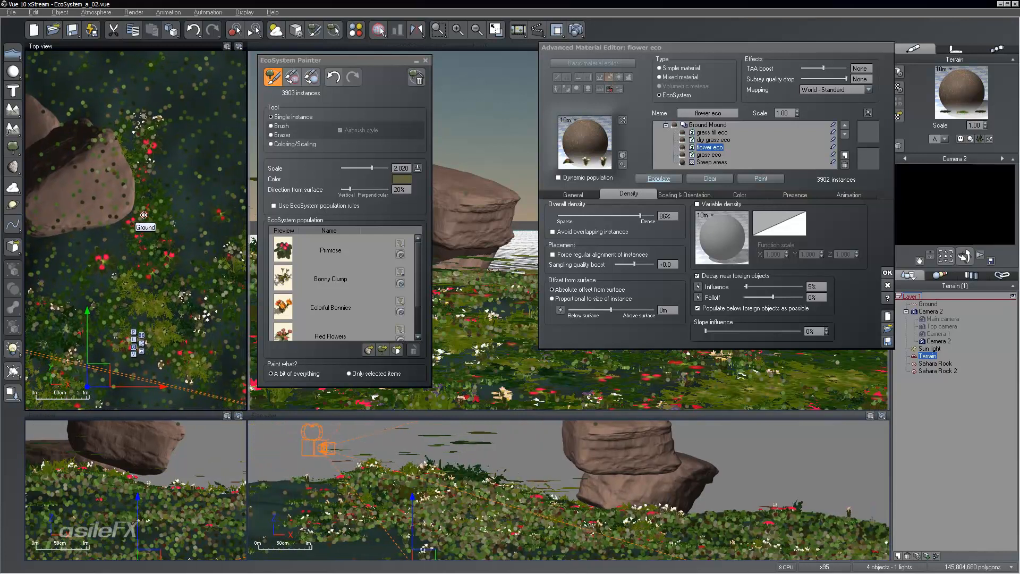
left_click(104, 188)
left_click(79, 195)
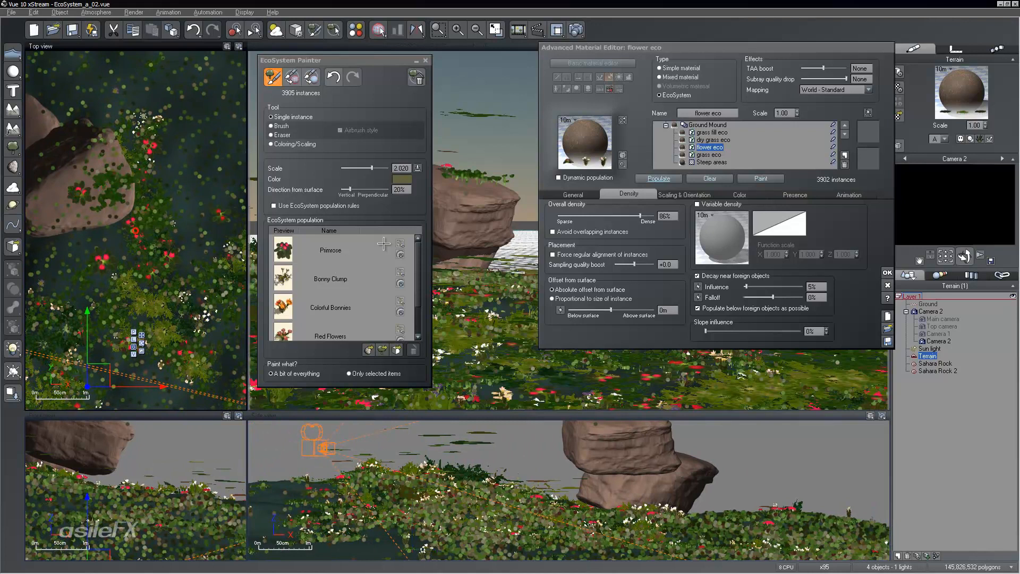
Review the flower eco layer's plant population and restrict the painter to only selected items.
mouse_move(417, 258)
left_mouse_down()
mouse_move(418, 284)
mouse_move(417, 255)
left_mouse_up()
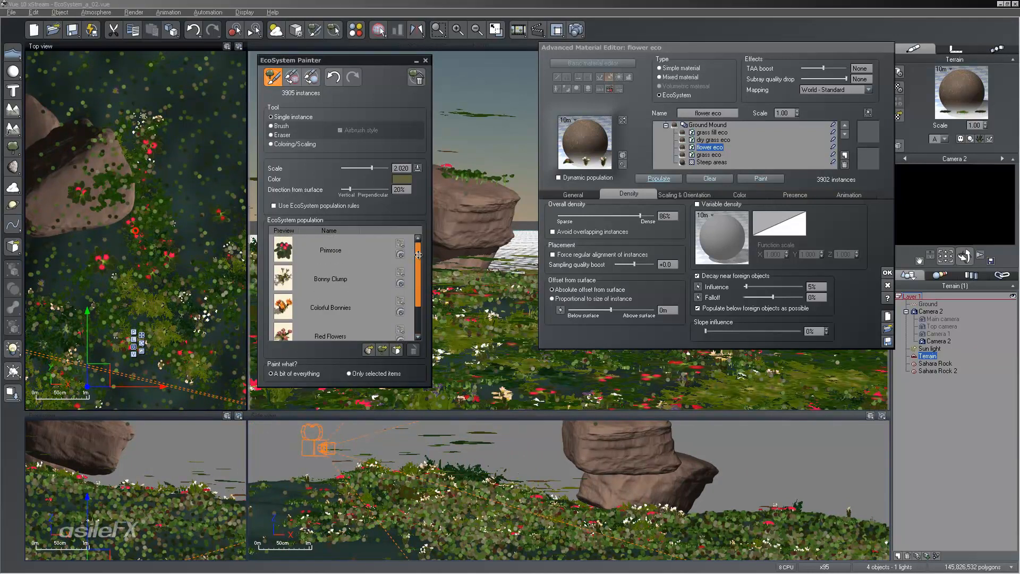
left_click(574, 194)
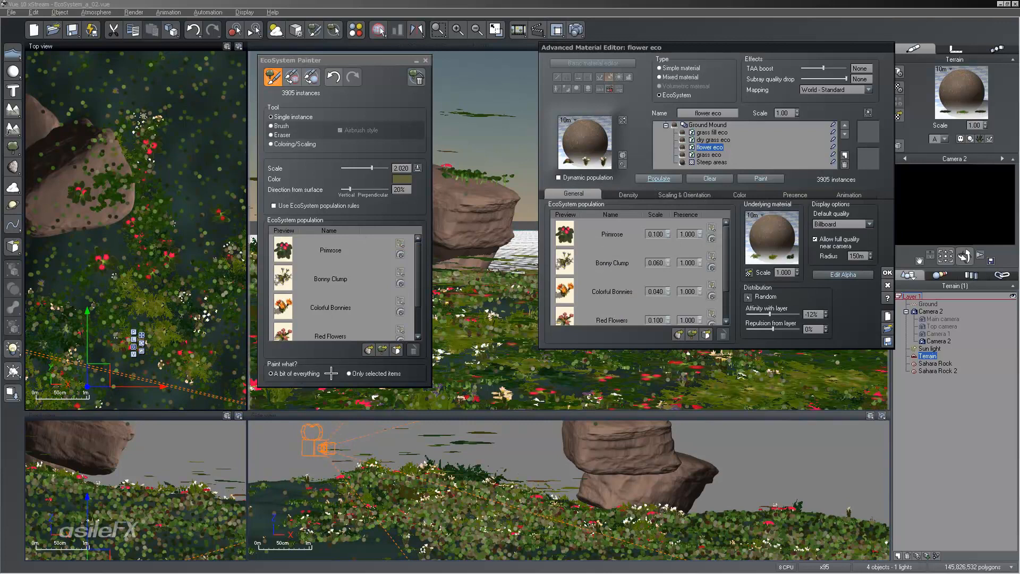
scroll(418, 287, "down", 2)
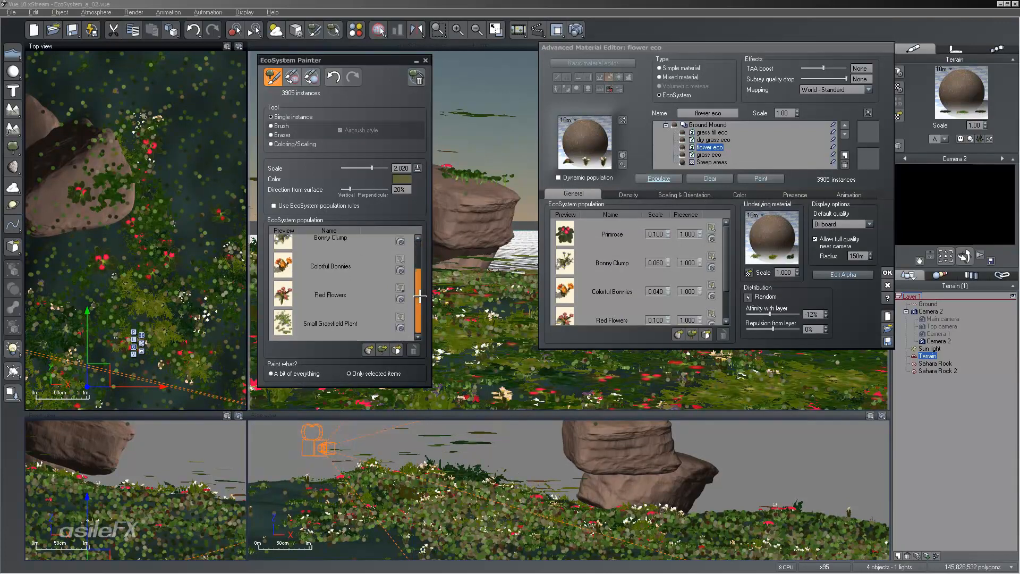
scroll(372, 282, "up", 2)
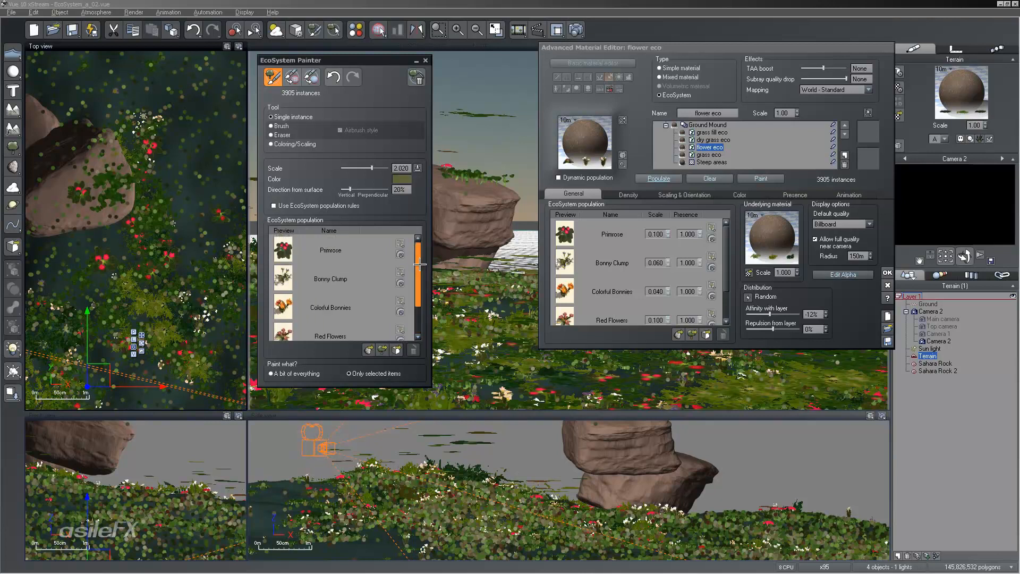
Paint six Primrose instances on top of the upper rock, then close the painter and accept the material.
left_click(356, 253)
left_click(84, 214)
left_click(116, 209)
left_click(130, 178)
left_click(88, 207)
left_click(90, 212)
left_click(104, 218)
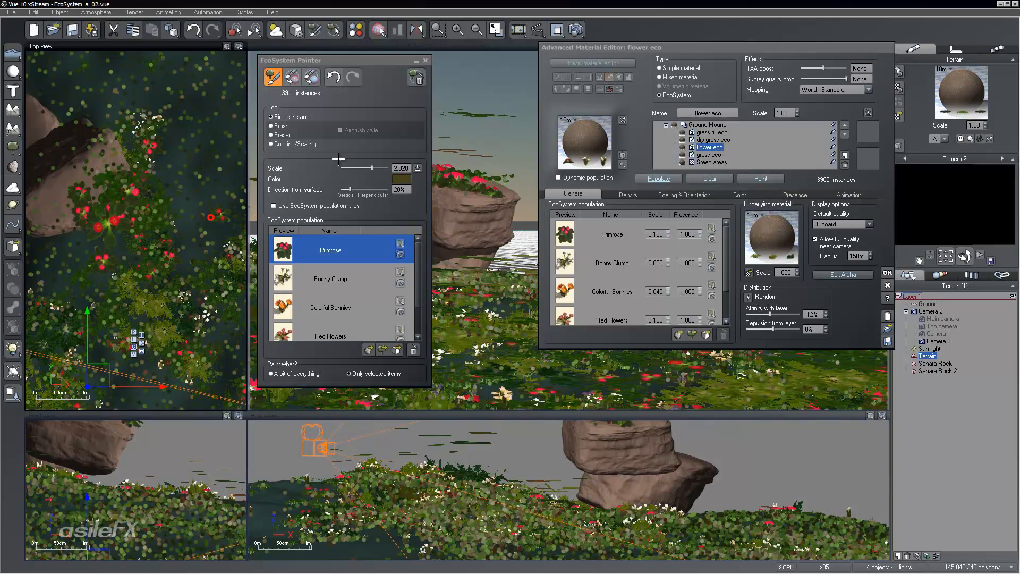
left_click(423, 59)
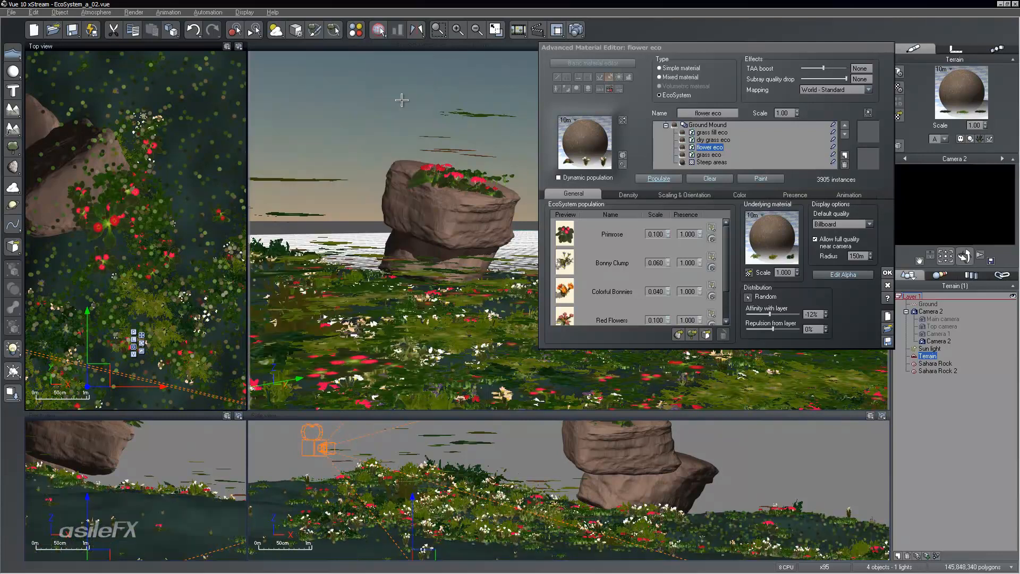
left_click_drag(676, 49, 389, 47)
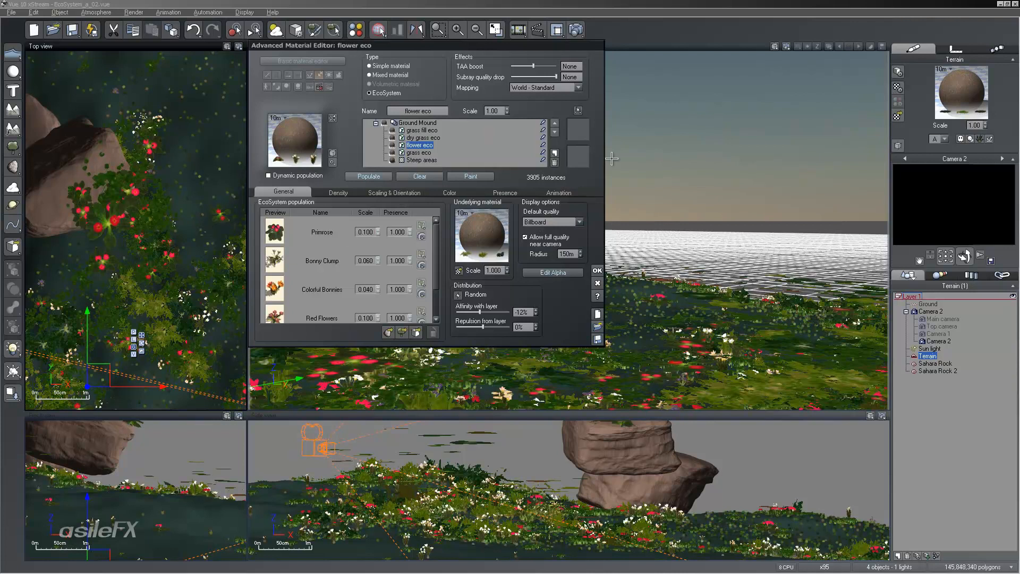
left_click(597, 270)
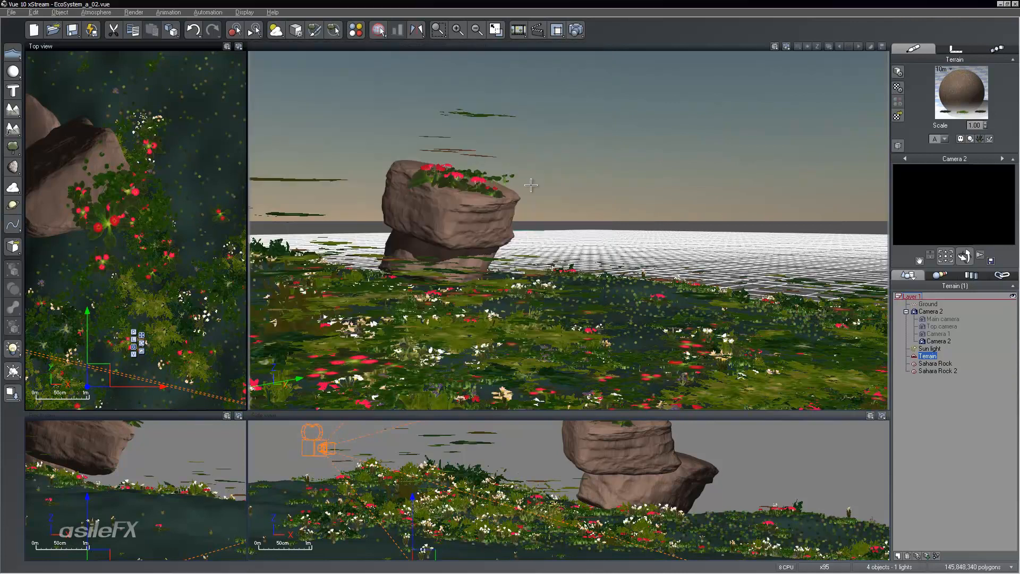
Repopulate the terrain material's flower eco layer, turn its dynamic population back on, and preview it.
double_click(969, 89)
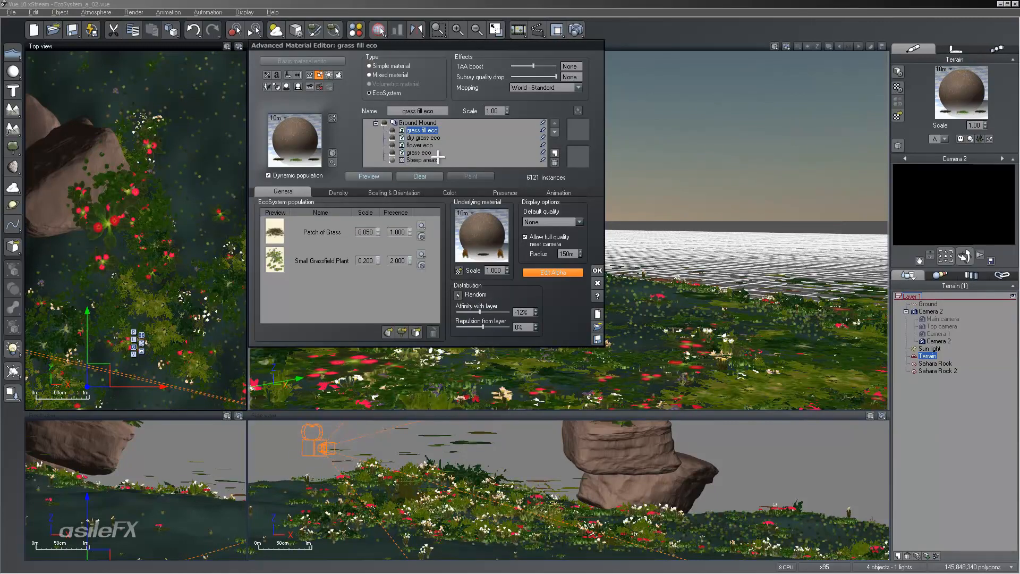
left_click(420, 146)
left_click(362, 176)
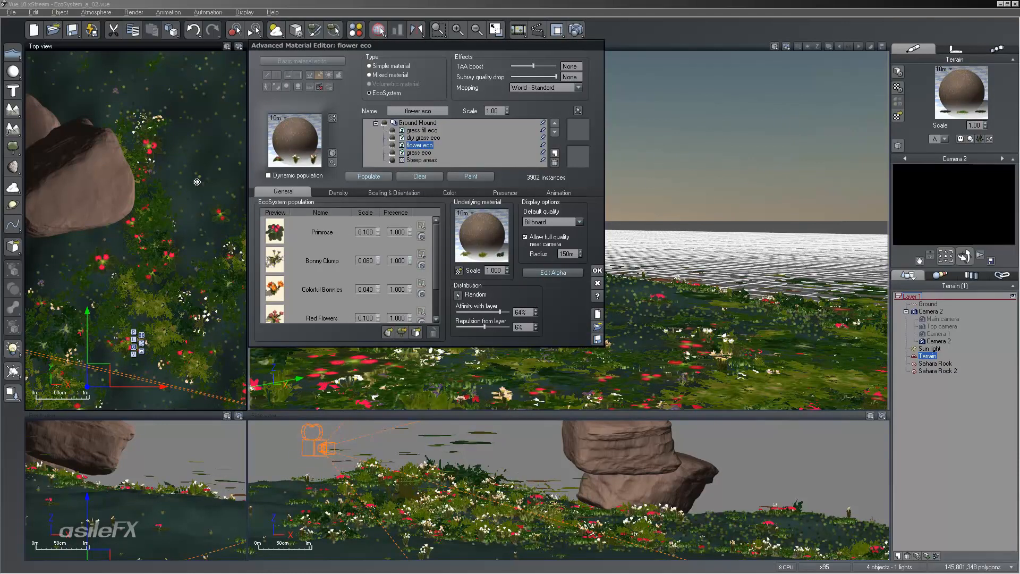
left_click(316, 176)
left_click(375, 180)
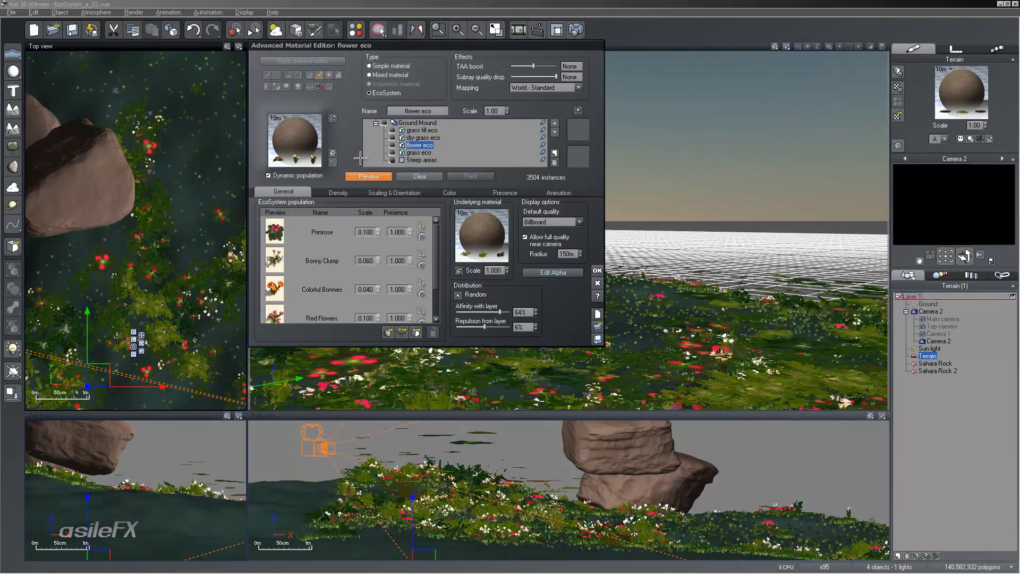
Preview the population of the entire Ground Mound layered material and accept the material.
left_click(418, 123)
left_click(462, 177)
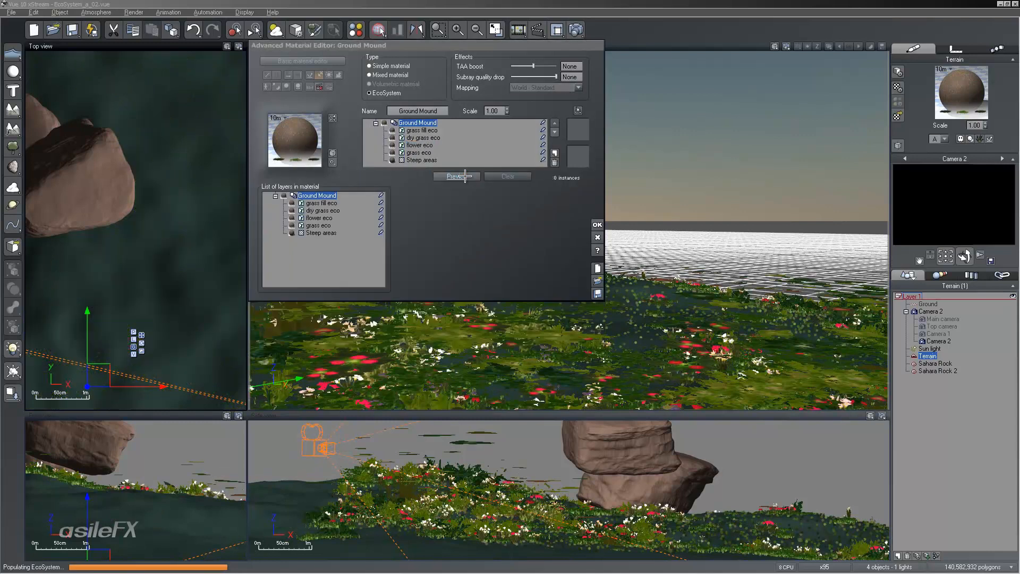
left_click(598, 224)
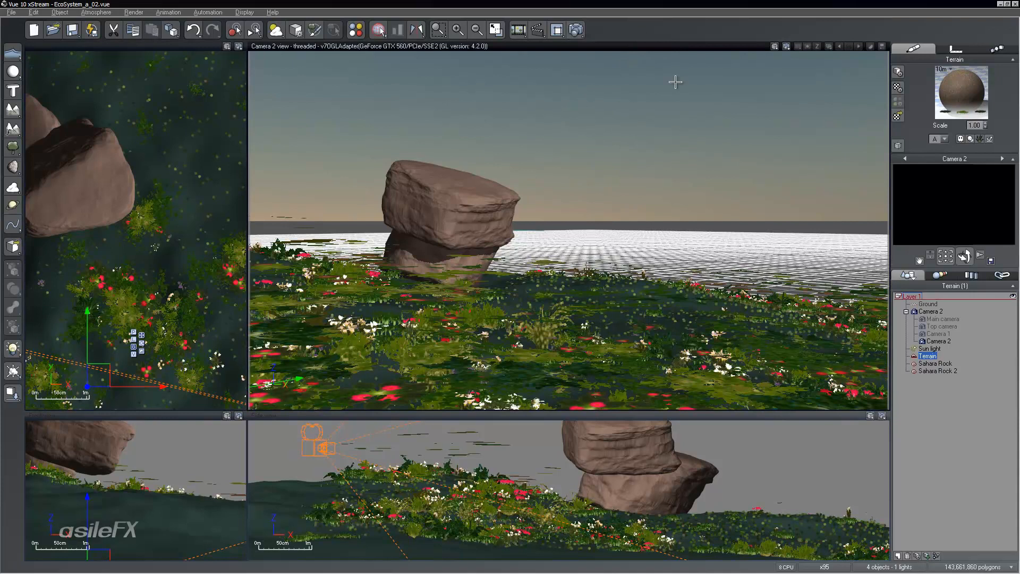
Bring up the scene-wide EcoSystem Painter to view its options, and close it again.
left_click(315, 30)
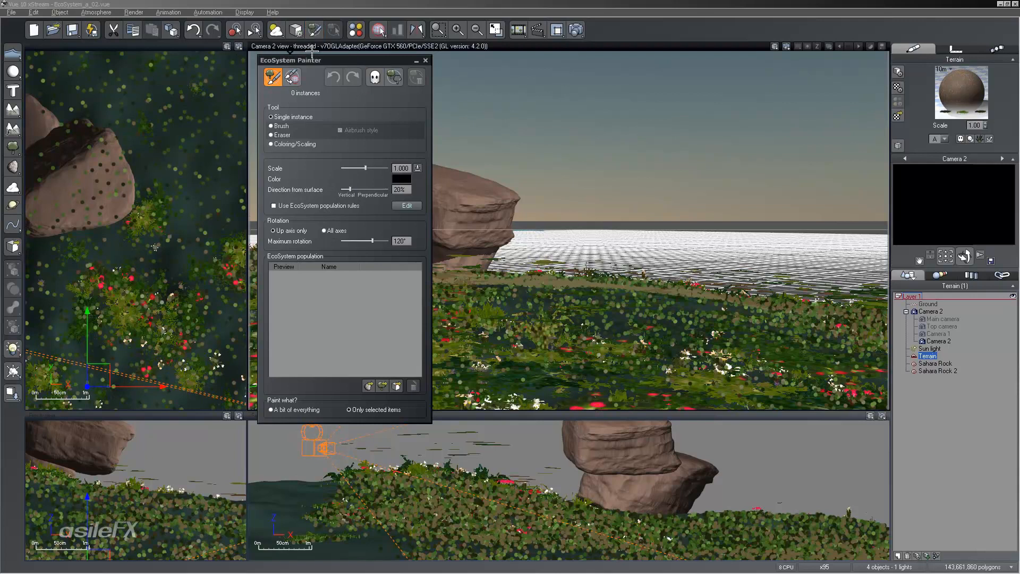
left_click(424, 58)
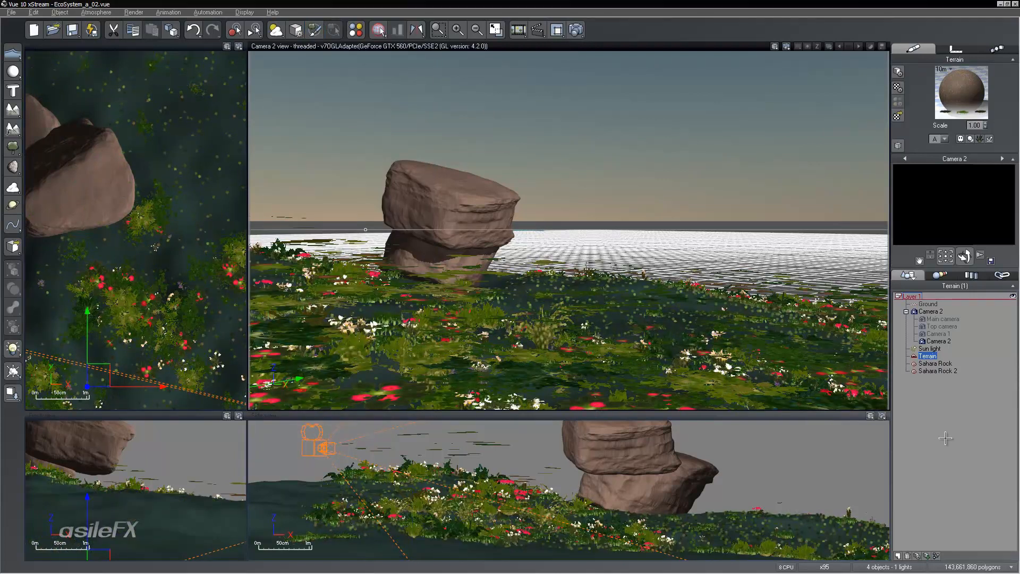
left_click(946, 439)
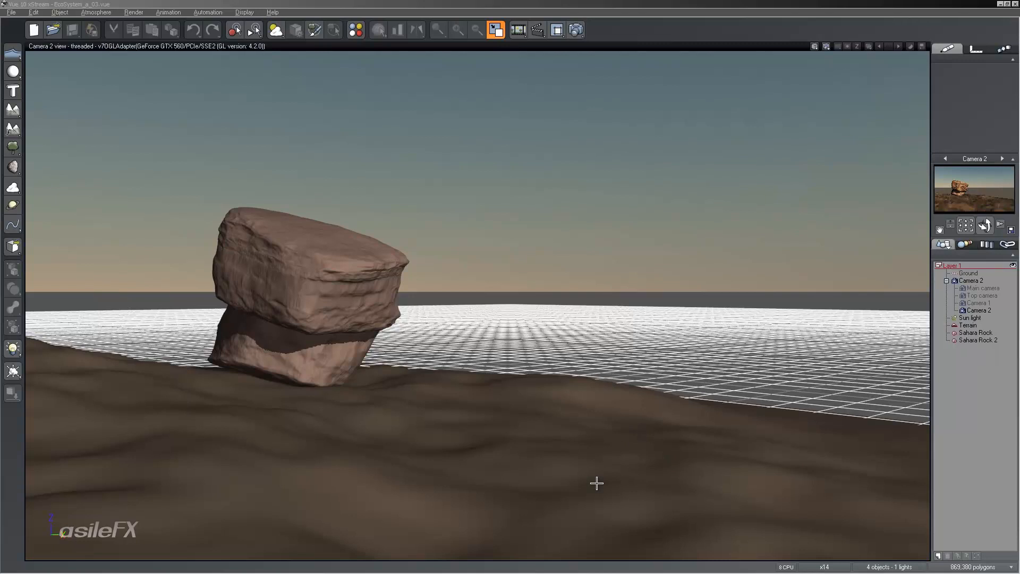
Select Sahara Rock and Sahara Rock 2 together and group them into one object.
left_click(483, 5)
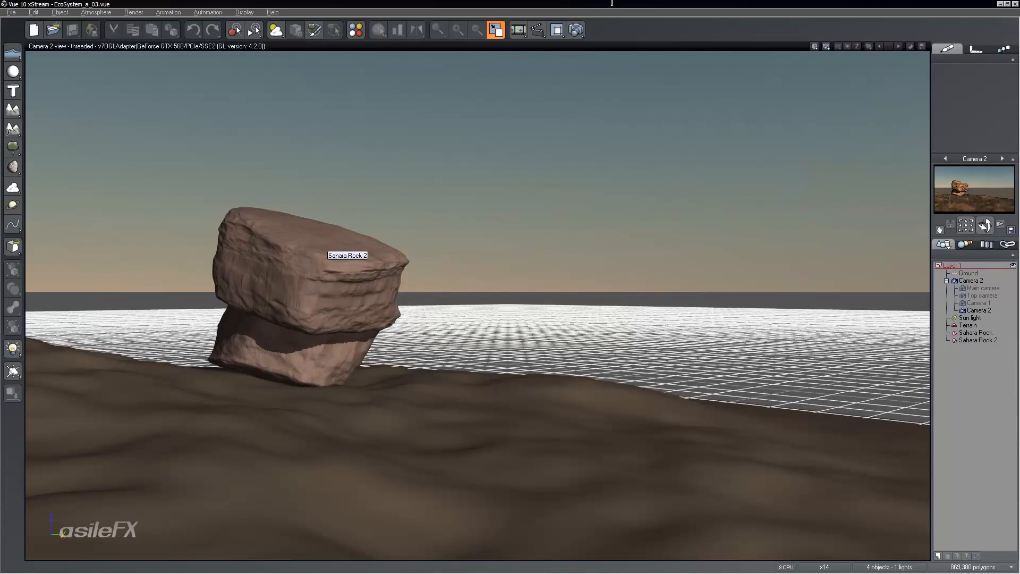
left_click(329, 354)
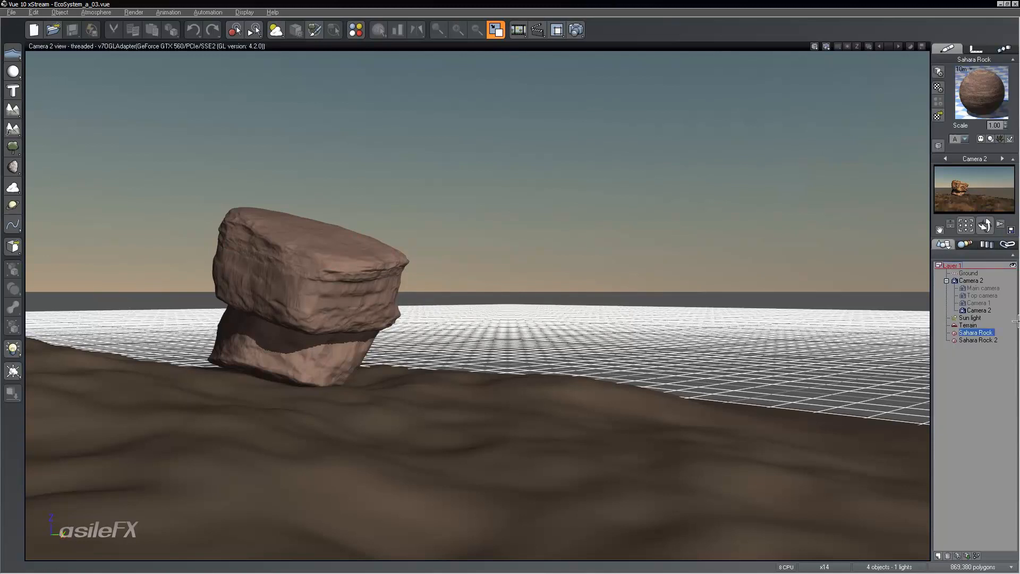
left_click(980, 340, "ctrl")
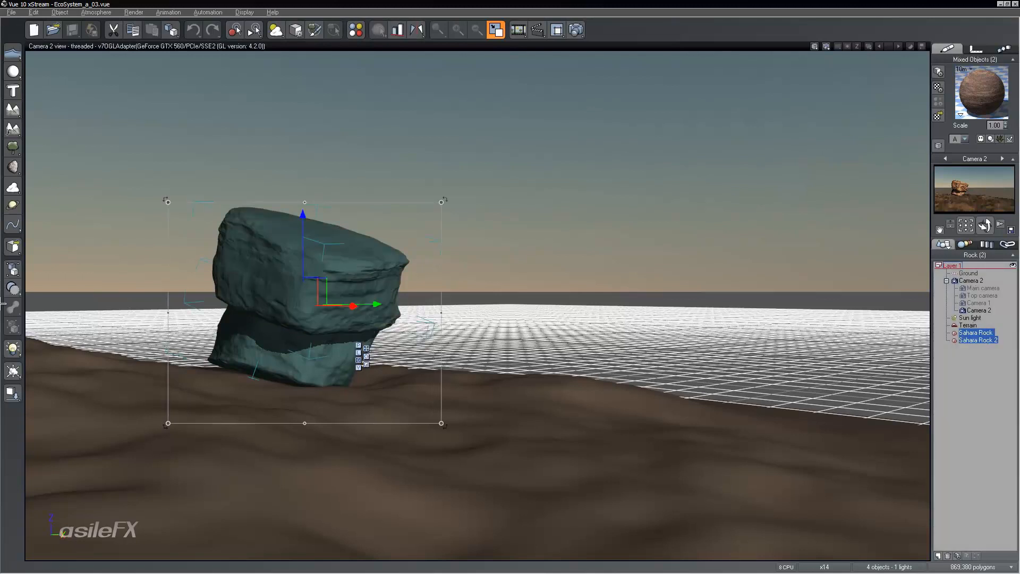
left_click(12, 269)
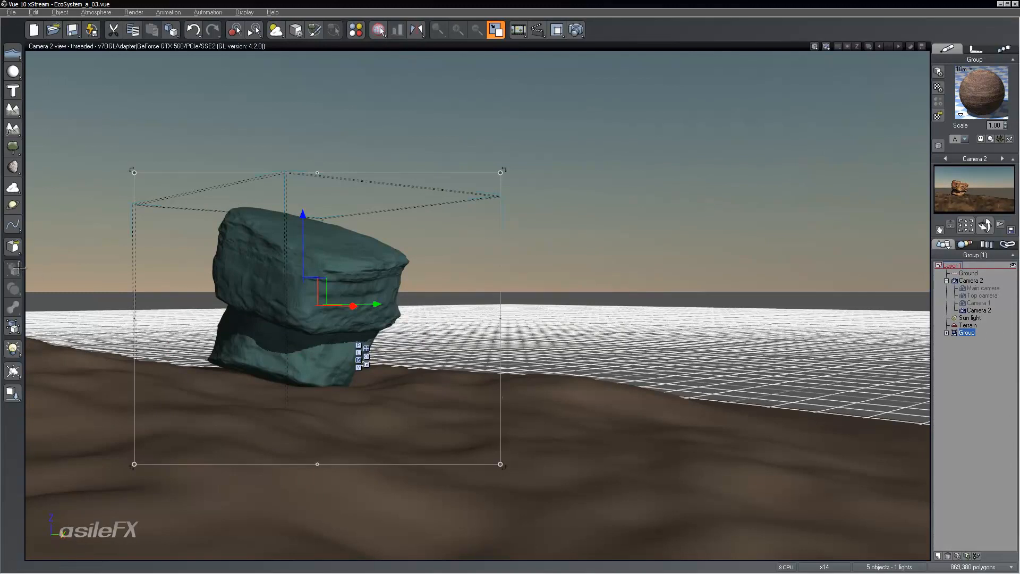
Save the rock group as a Vue object file, with its preview picture zoomed in and rotated to show the rocks close up.
right_click(348, 290)
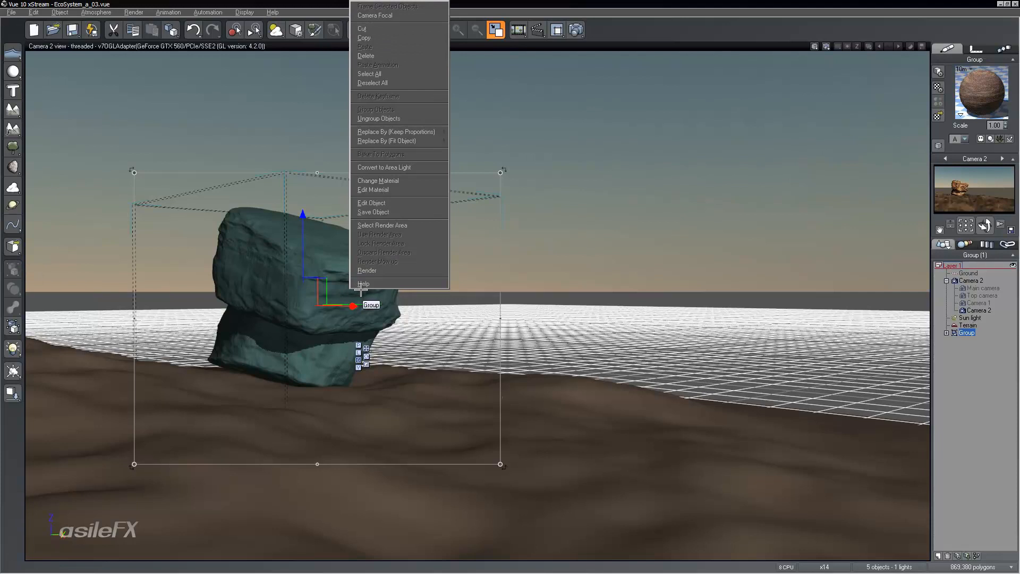
left_click(404, 213)
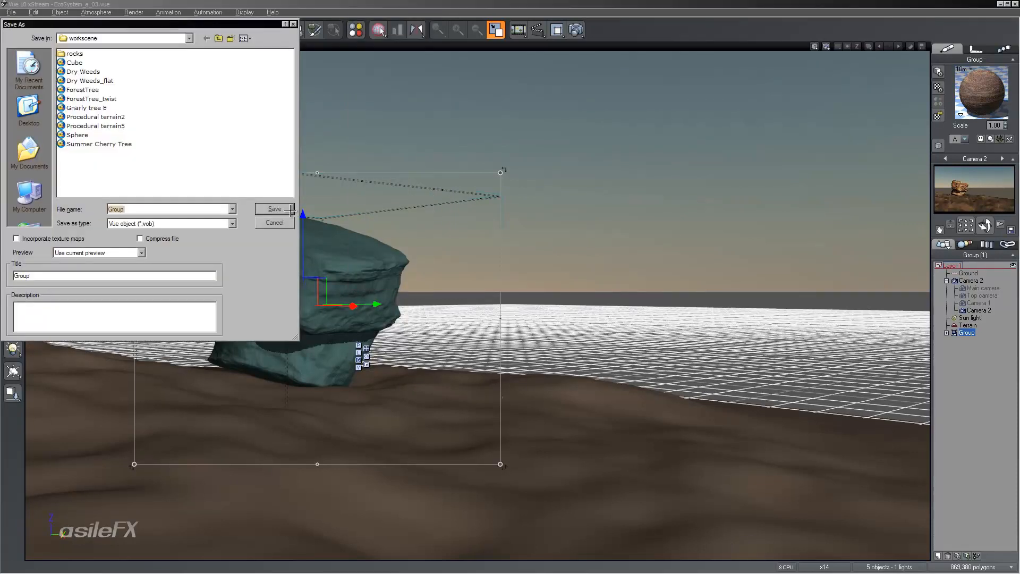
left_click(274, 209)
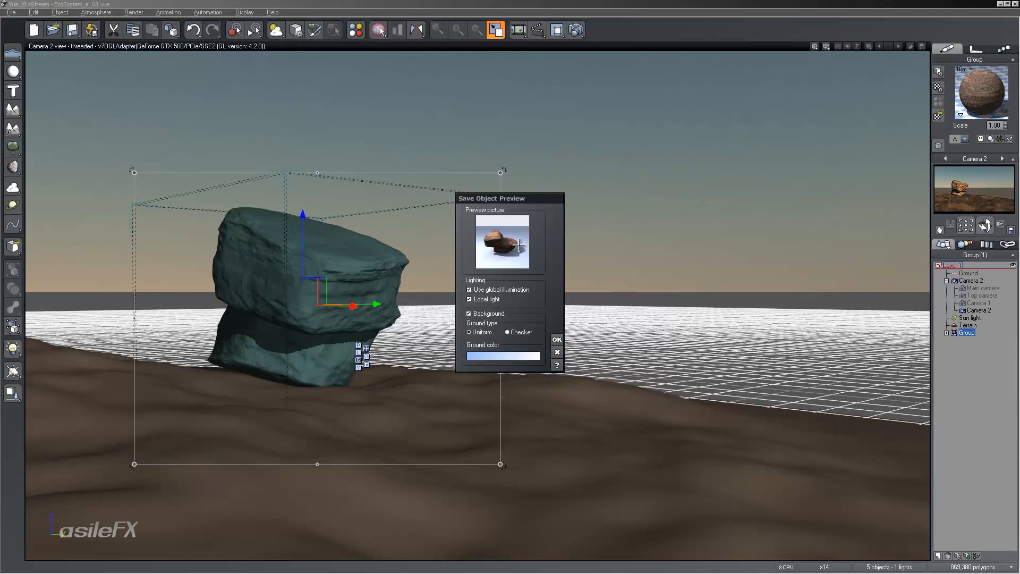
left_click_drag(508, 244, 513, 267)
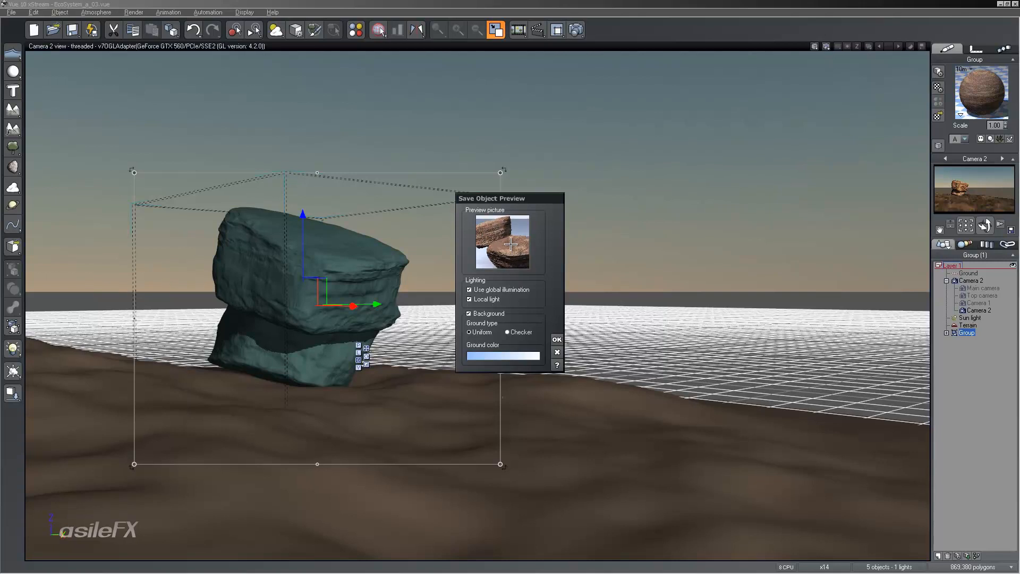
left_click_drag(511, 253, 461, 258)
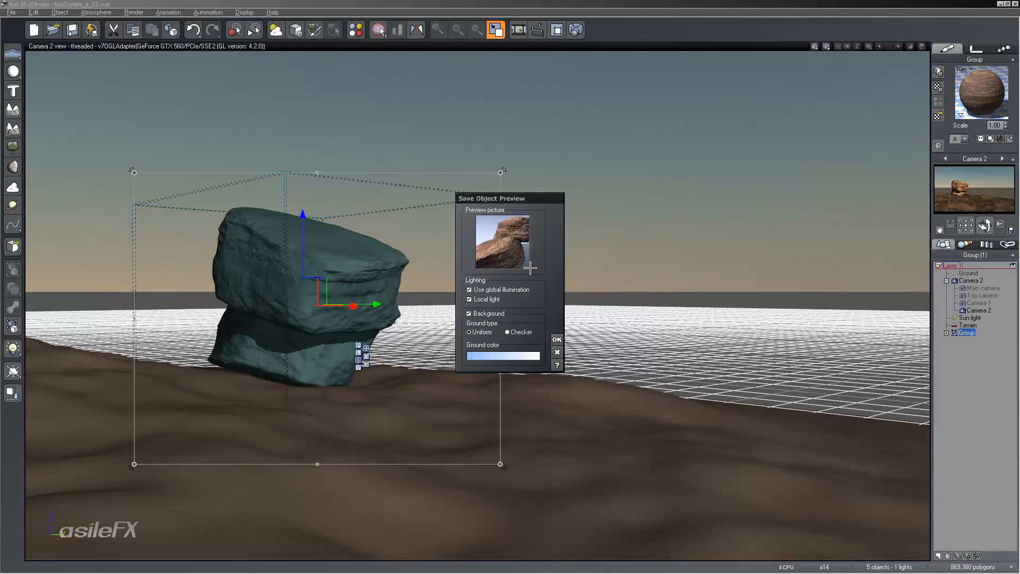
left_click(558, 337)
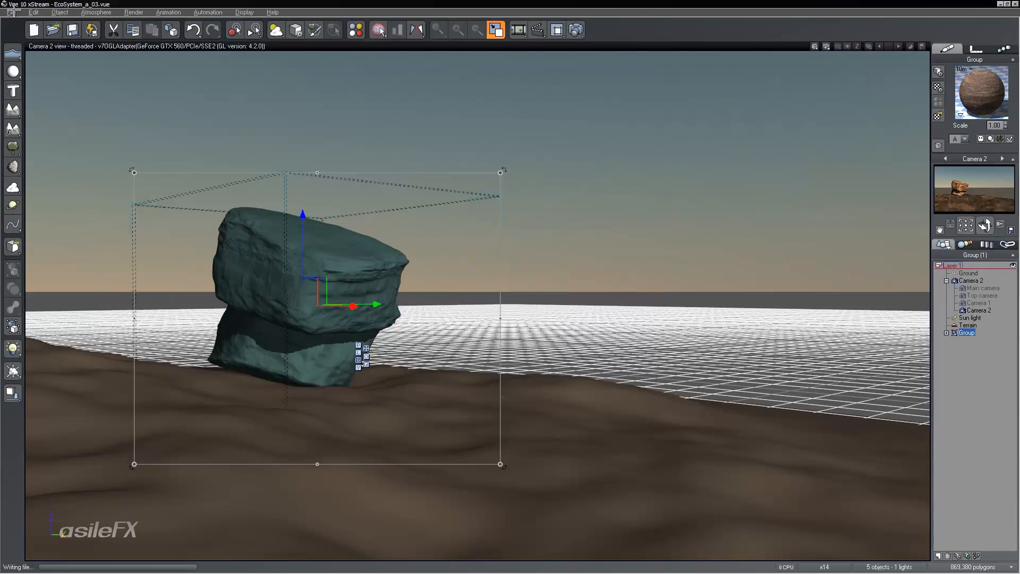
Look up the mouse shortcuts for editors and small previews in the program options, and leave the options without changes.
left_click(11, 12)
left_click(20, 247)
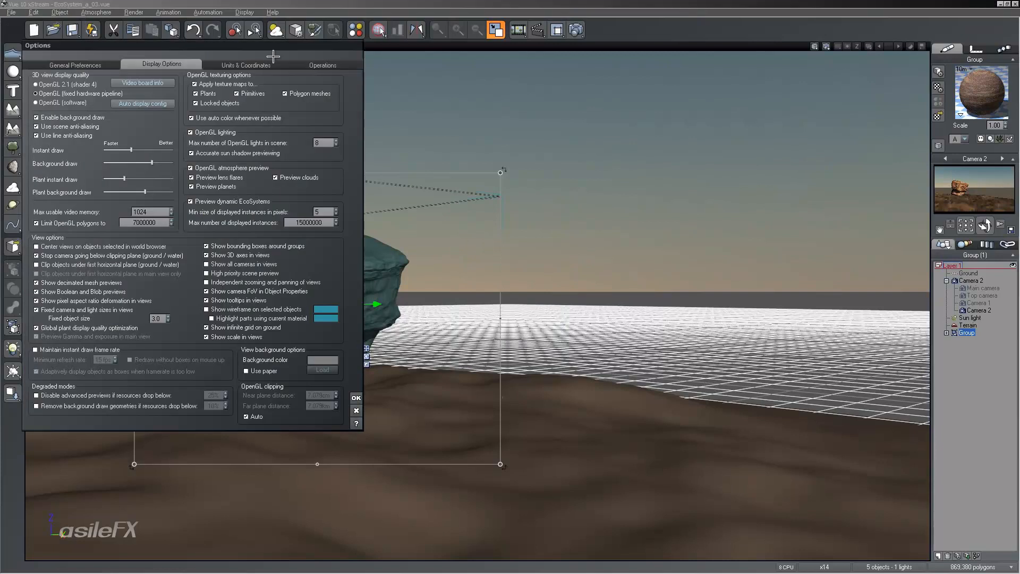
left_click(308, 63)
left_click_drag(180, 106, 181, 365)
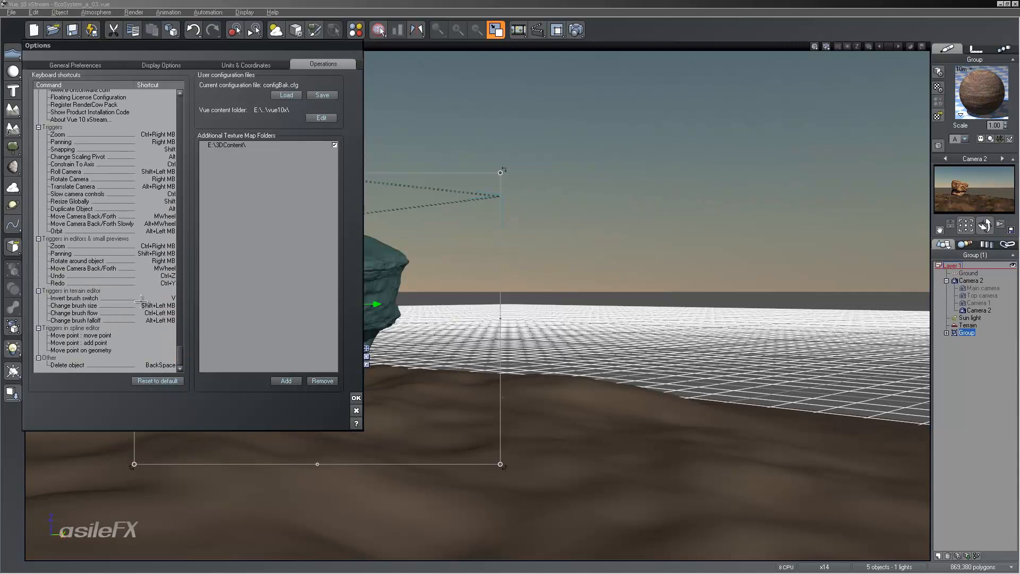
left_click(99, 239)
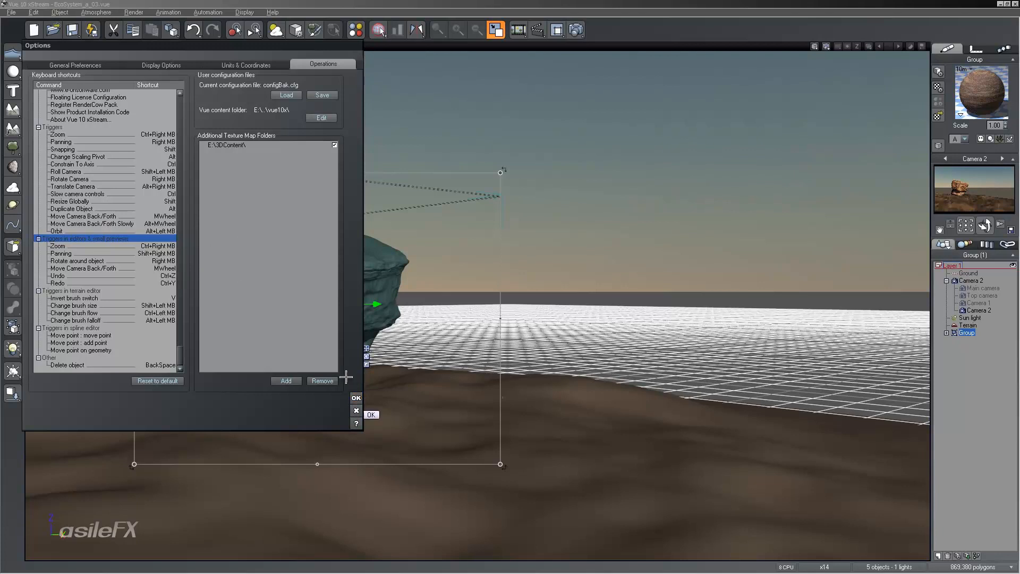
left_click(356, 410)
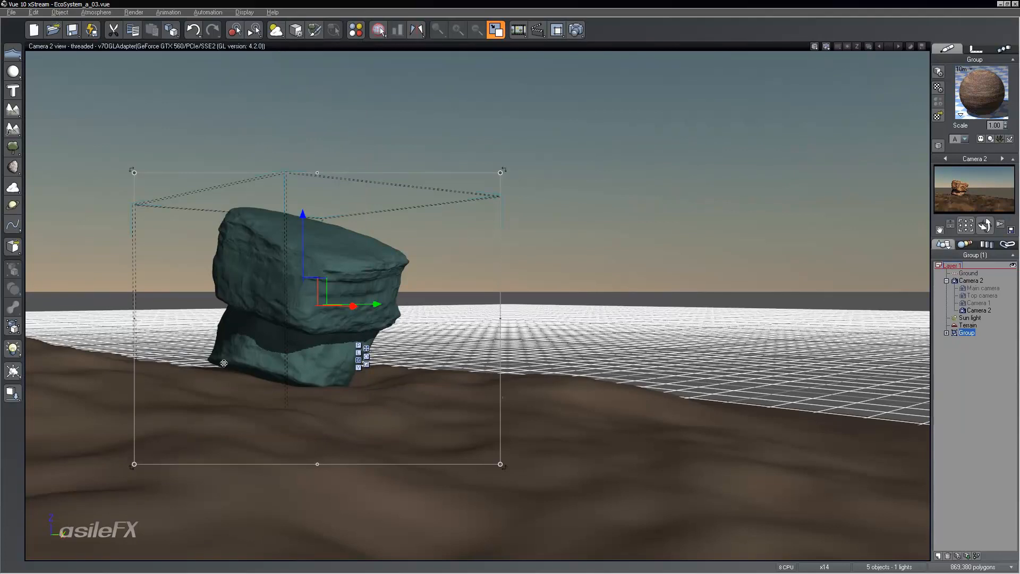
View the polygon mesh options of the rock group and dismiss them without changes.
right_click(311, 286)
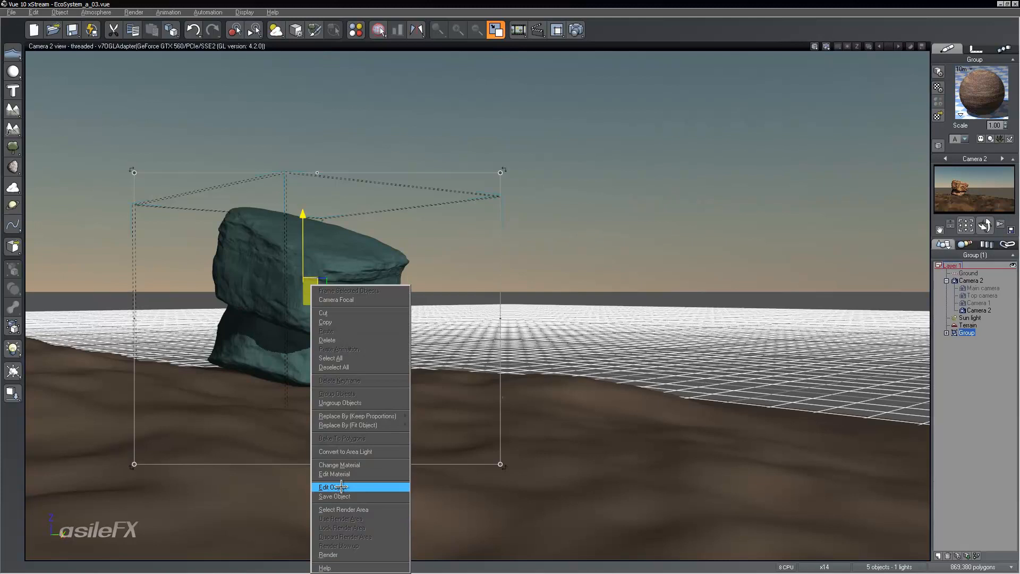
left_click(375, 485)
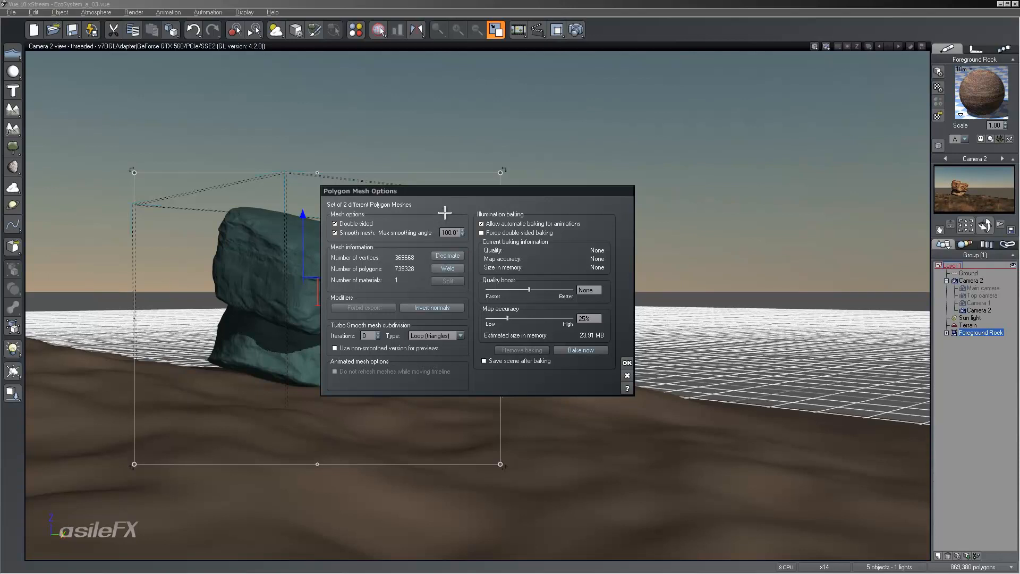
left_click(627, 375)
Decimate the meshes in the Foreground Rock group to about 69,000 polygons.
left_click(60, 12)
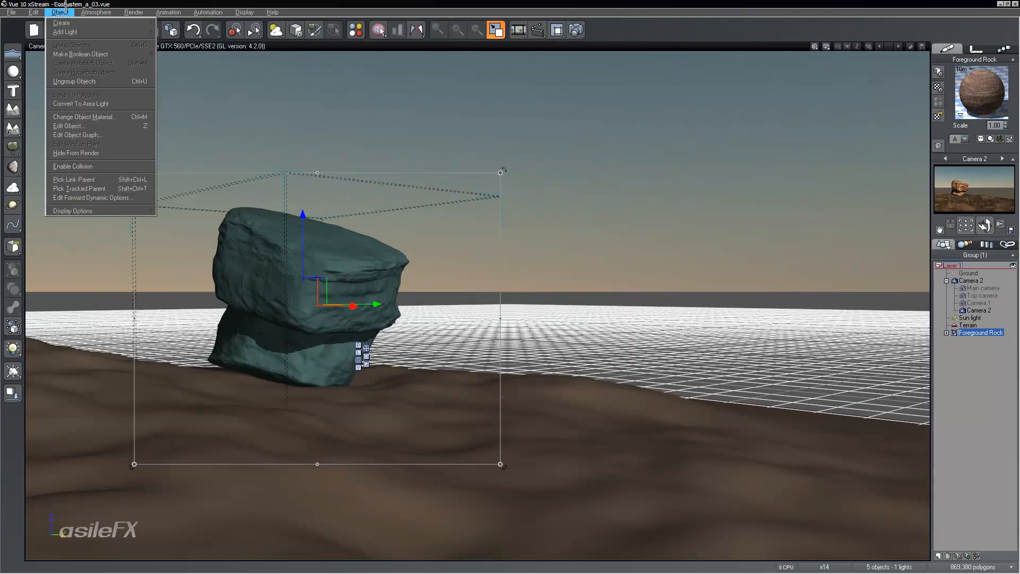
left_click(65, 12)
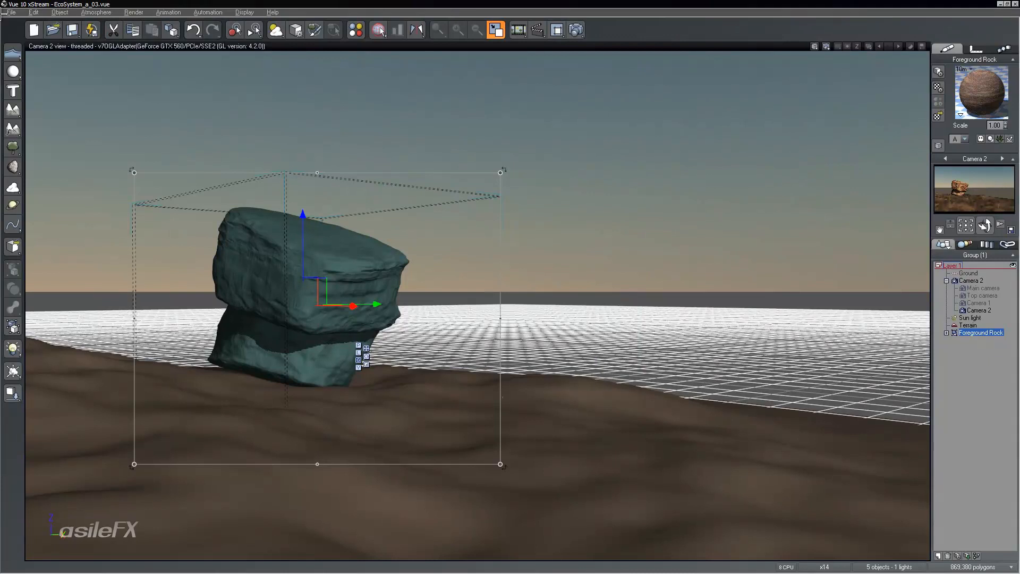
left_click(63, 12)
left_click(75, 126)
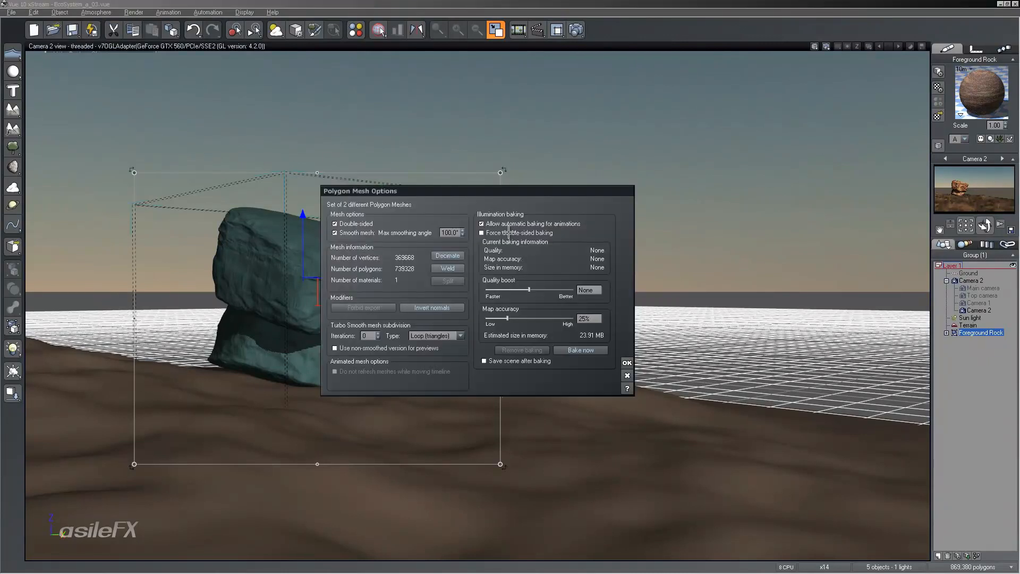
left_click(448, 257)
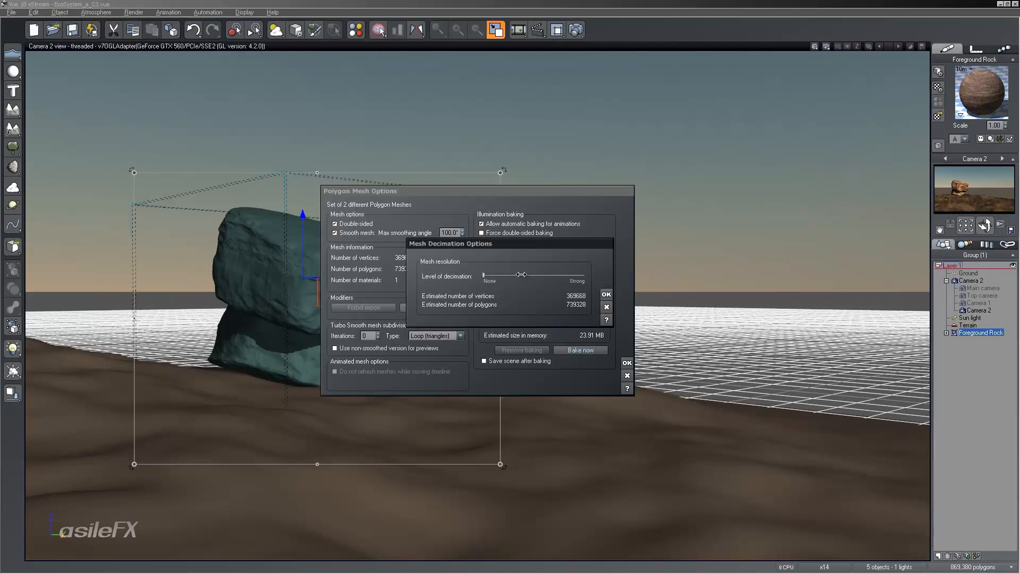
left_click_drag(522, 274, 542, 272)
mouse_move(505, 276)
left_mouse_down()
mouse_move(533, 284)
mouse_move(521, 285)
left_mouse_up()
left_click(607, 294)
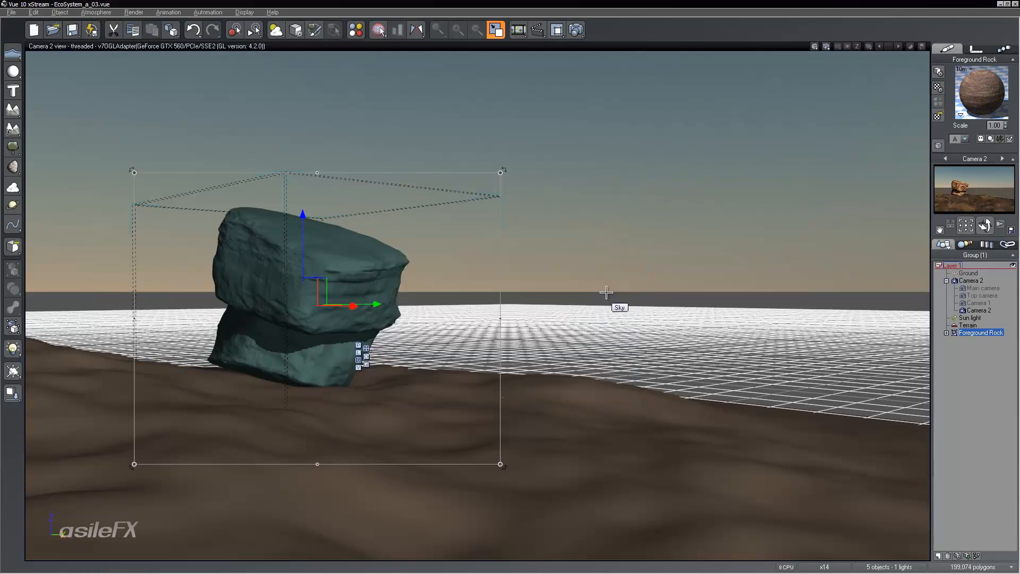
Check the vertex and polygon counts of the decimated Foreground Rock group, and deselect it.
right_click(378, 269)
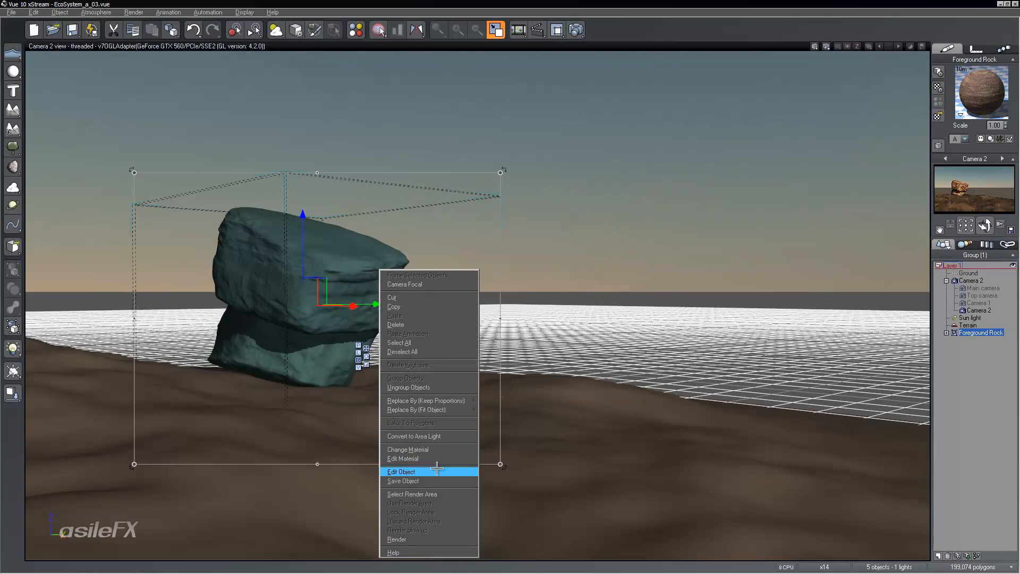
left_click(432, 472)
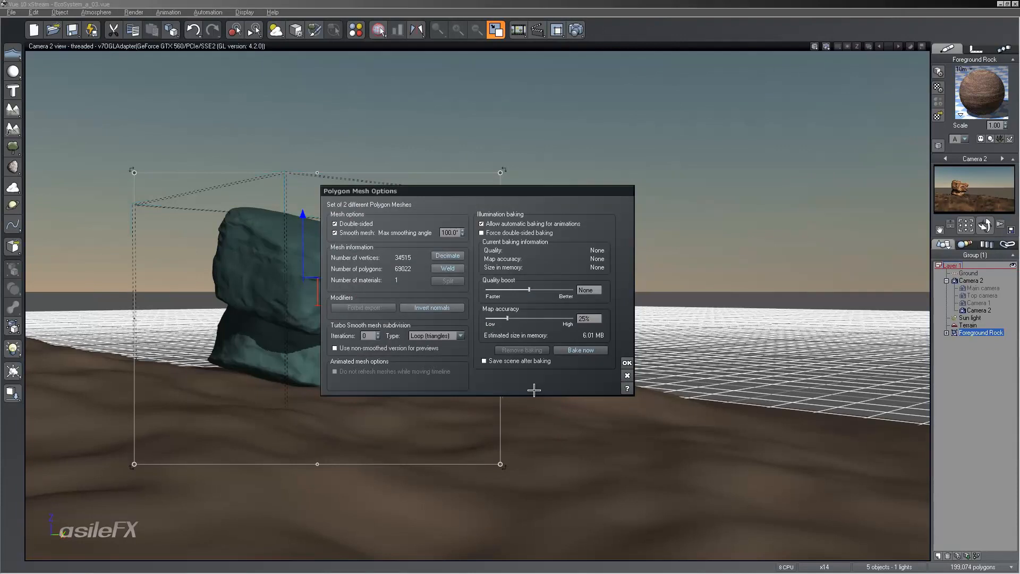
left_click(627, 362)
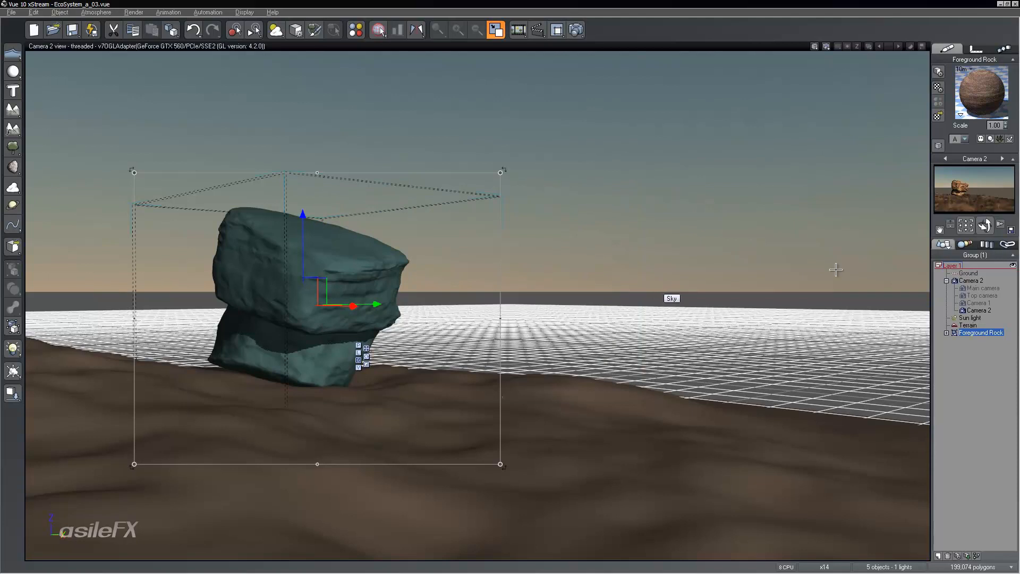
left_click(981, 365)
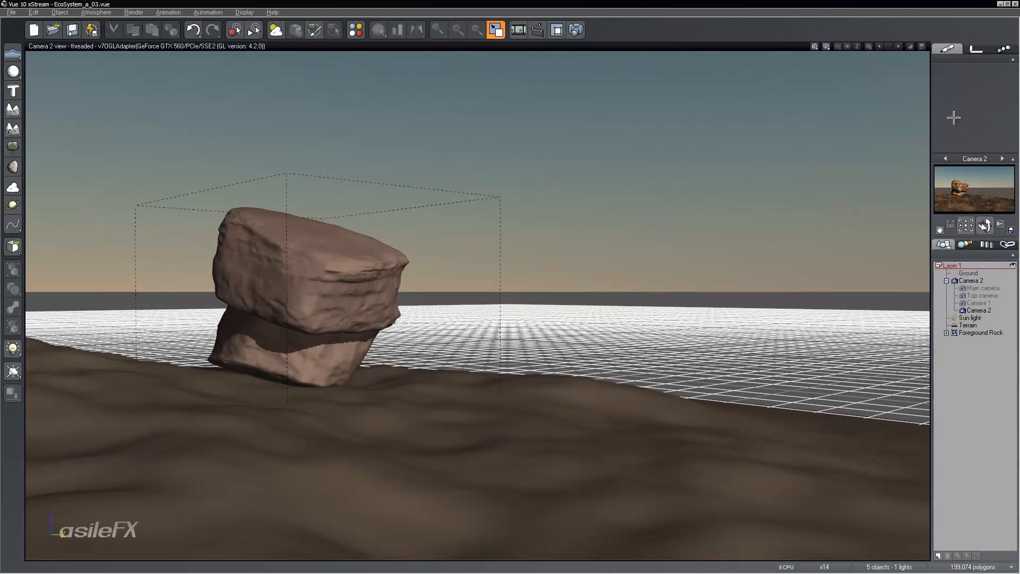
Switch to the Main camera and set the Foreground Rock group's maximum smoothing angle to 33 degrees.
left_click(945, 159)
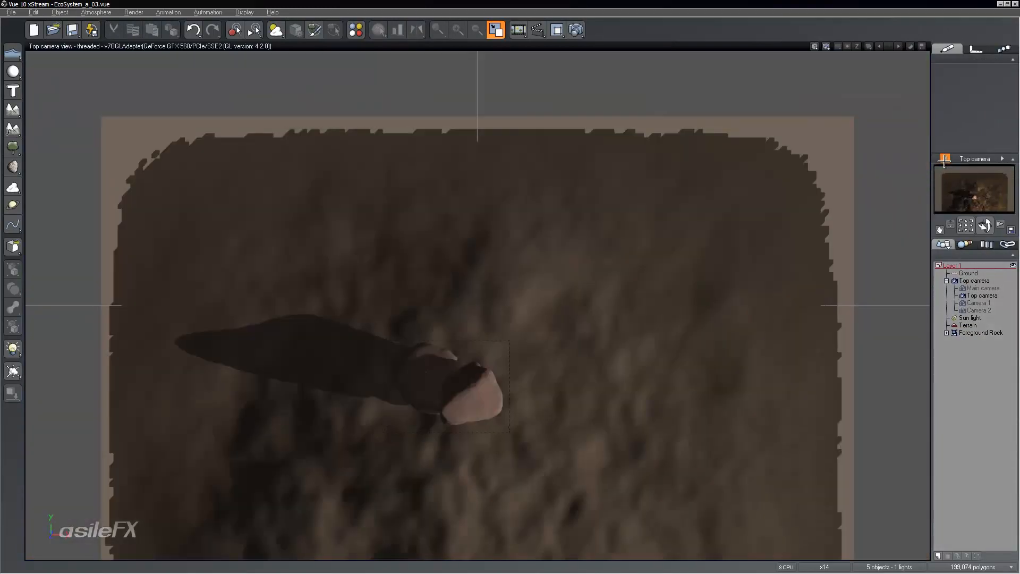
left_click(944, 159)
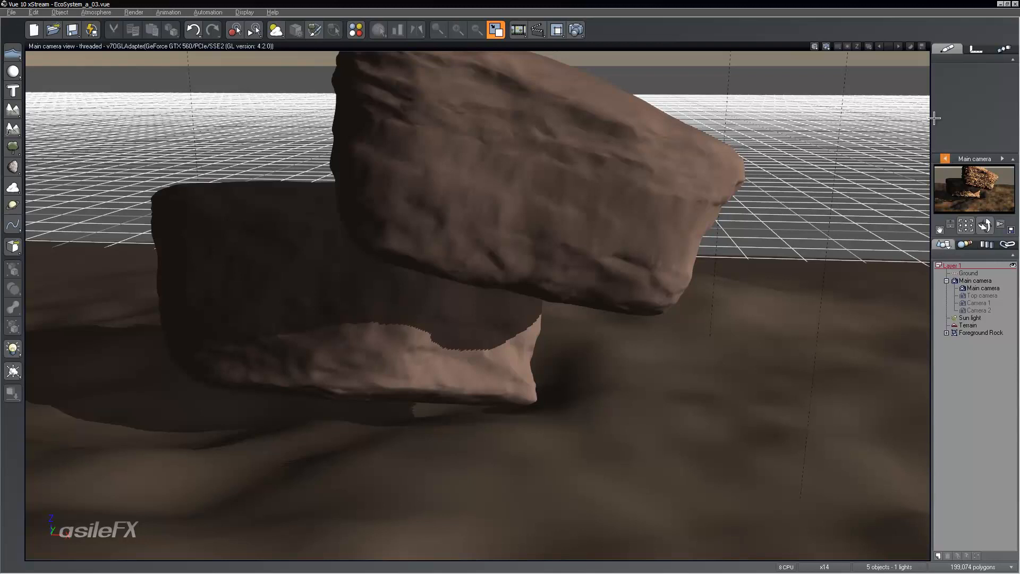
left_click(971, 332)
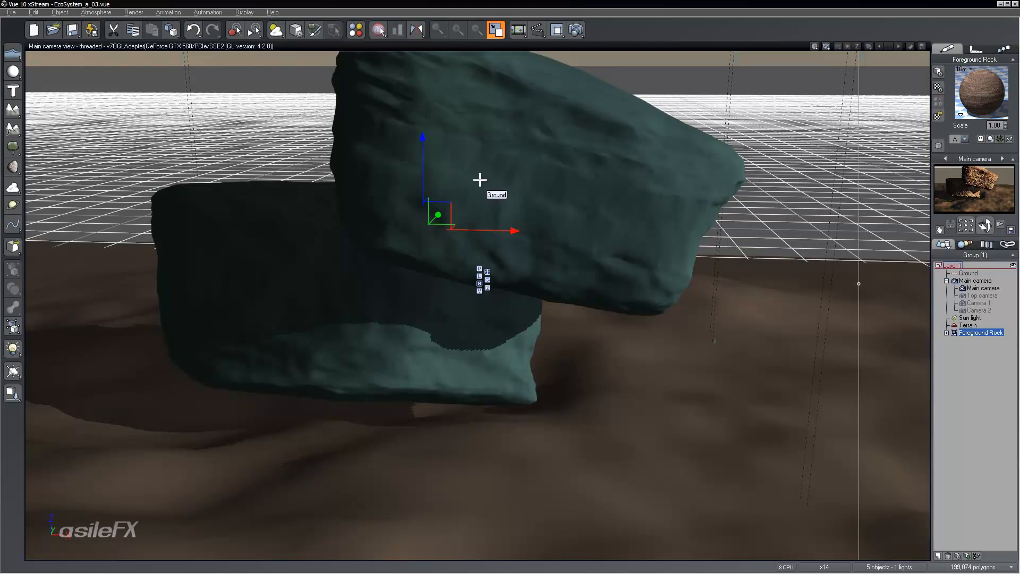
right_click(480, 180)
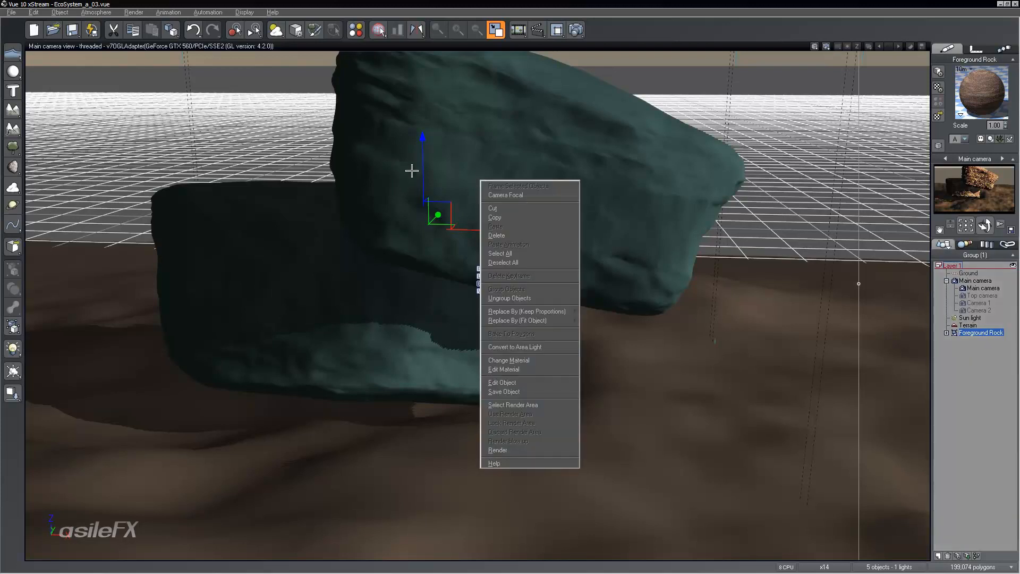
left_click(510, 382)
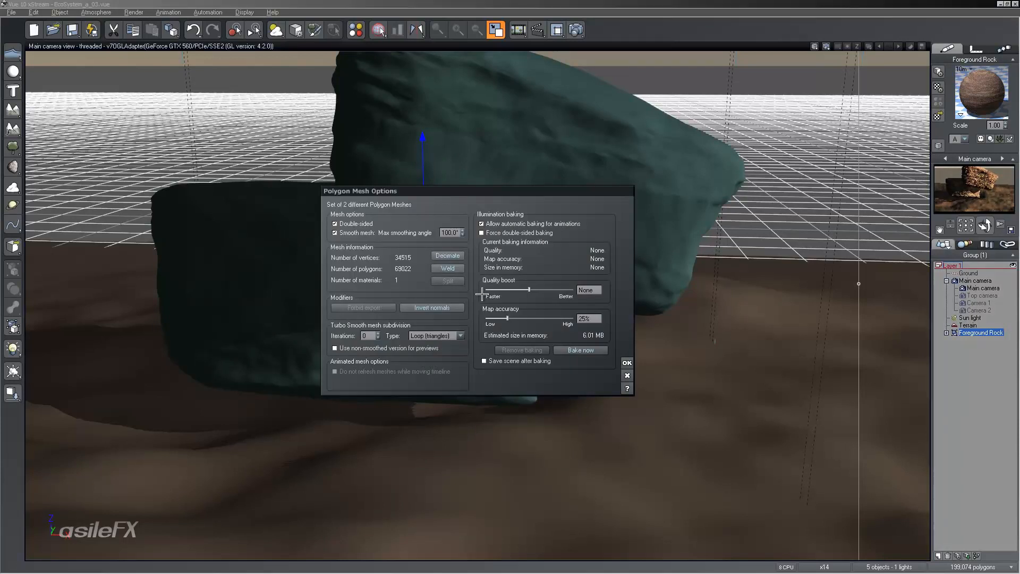
double_click(450, 232)
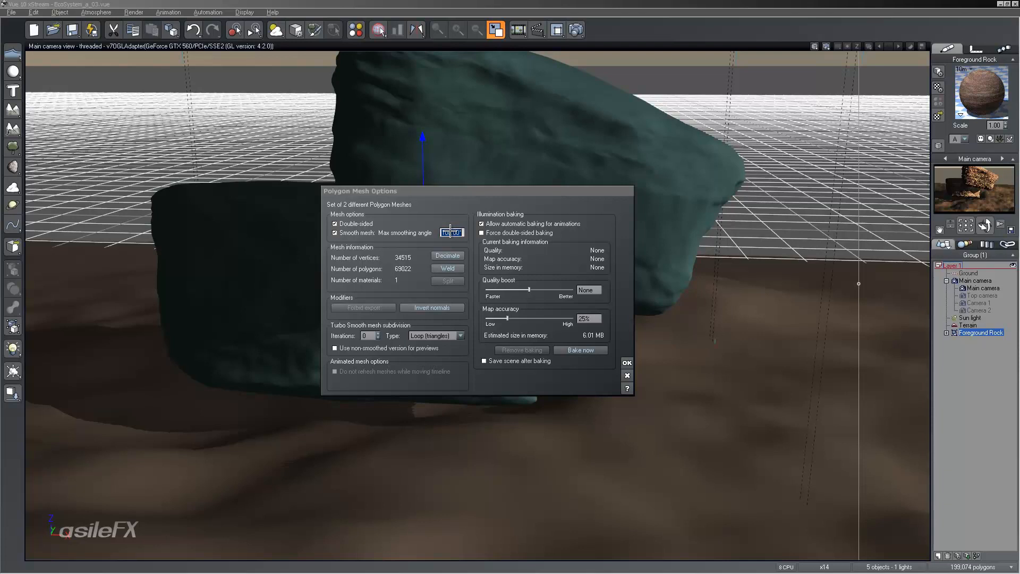
type("33")
left_click(626, 361)
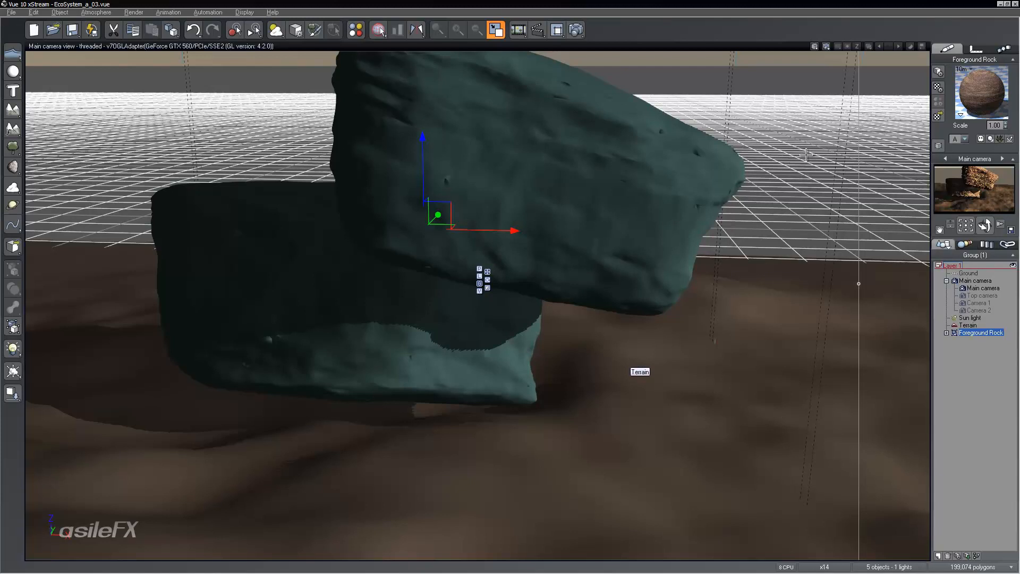
Return to Camera 2, and inspect the file sizes of EcoSystem_a_01 and EcoSystem_a_02 in the Ecosystems folder in Windows Explorer.
left_click(947, 158)
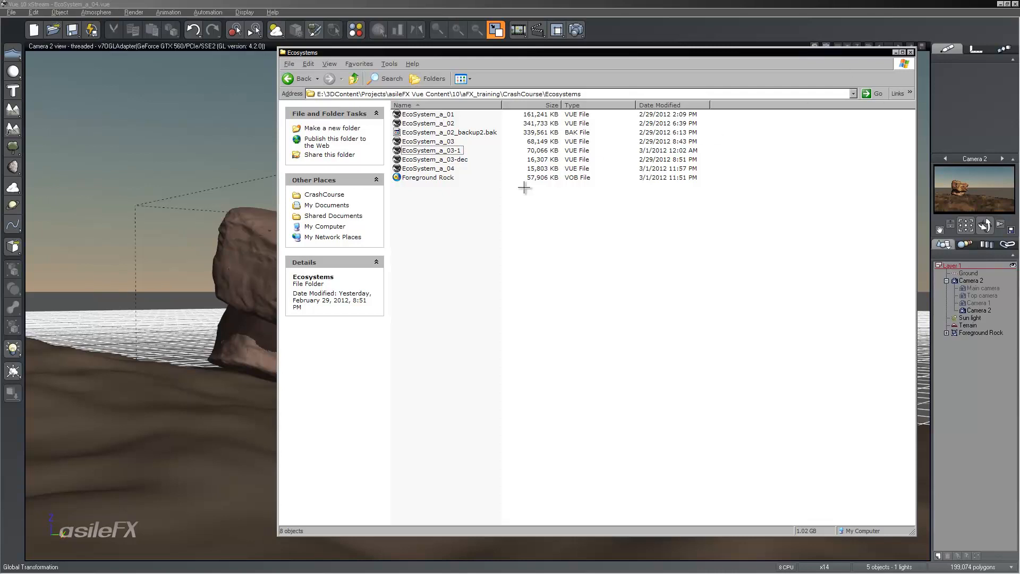
left_click(424, 114)
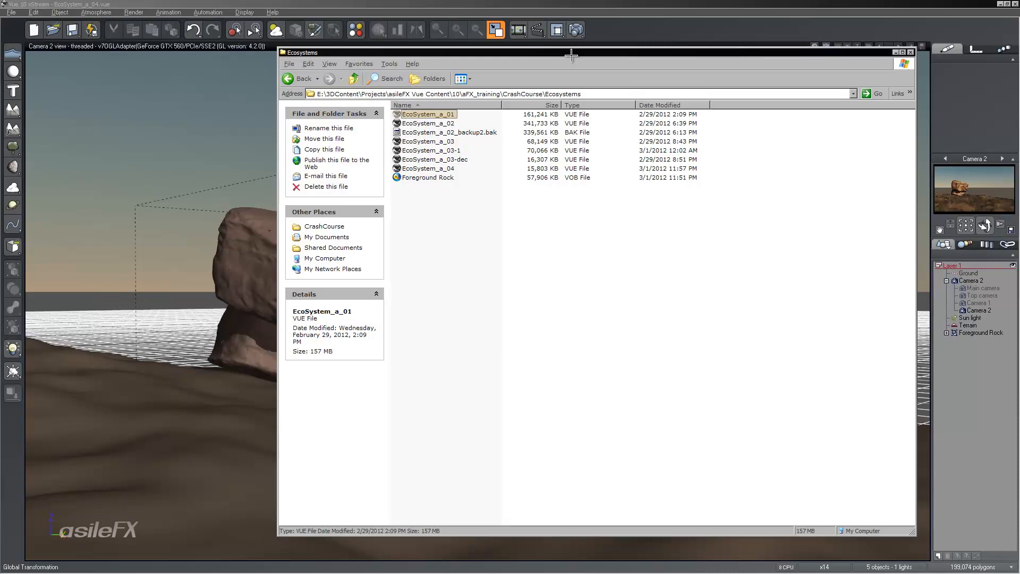
left_click(437, 124)
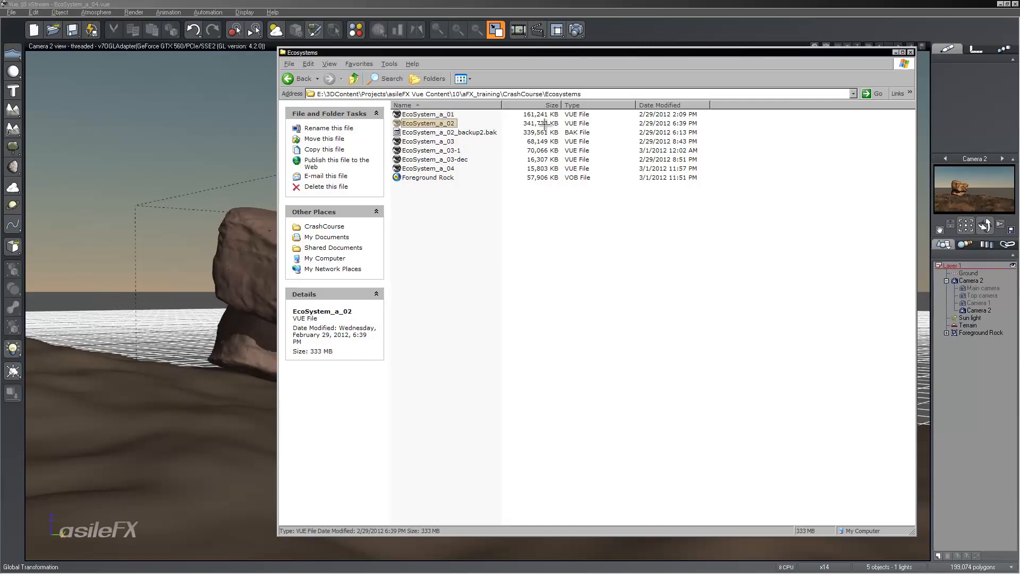
Inspect the file sizes of EcoSystem_a_03 and EcoSystem_a_04, and close the Ecosystems folder window.
left_click(434, 142)
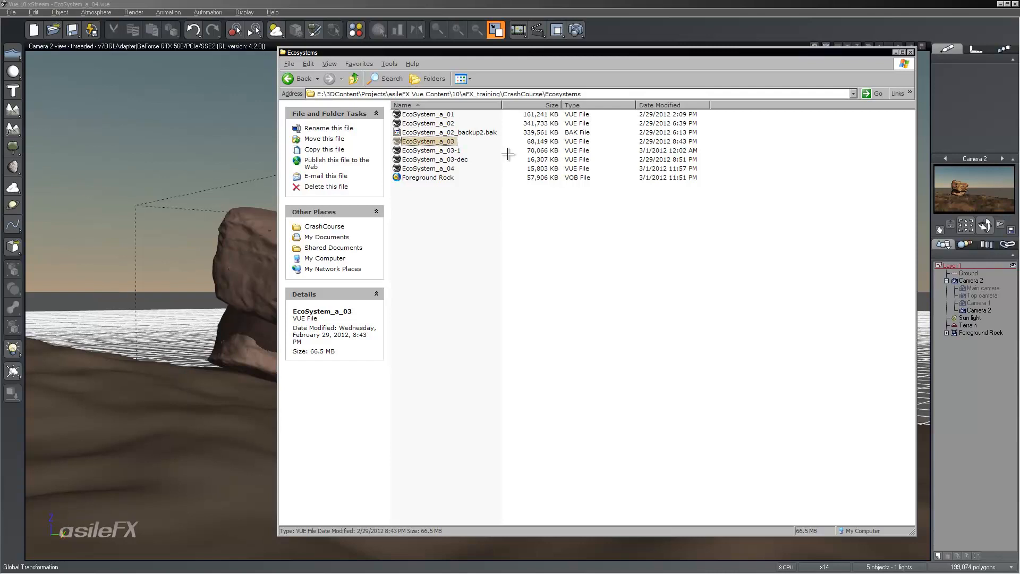
left_click(446, 169)
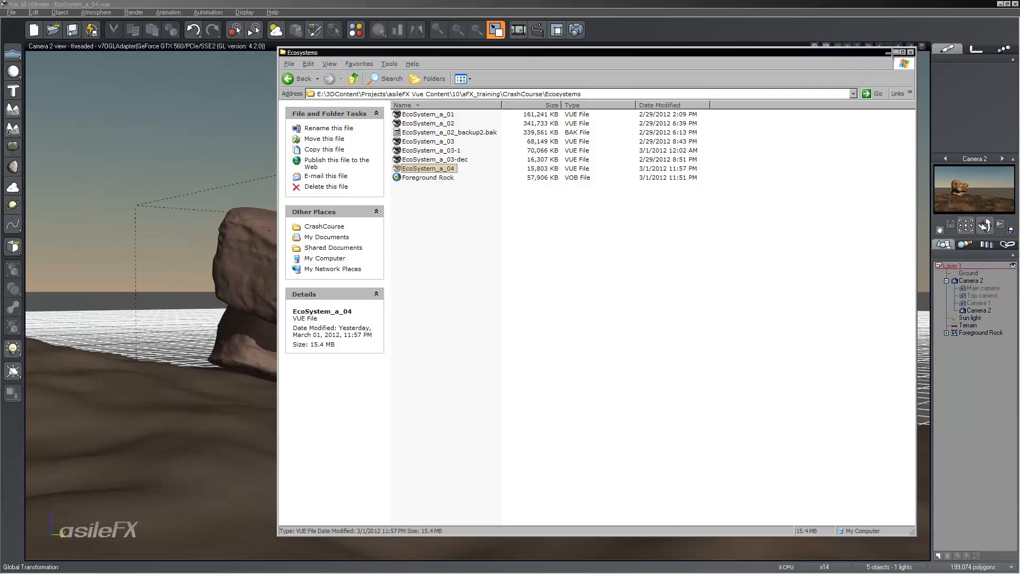
left_click(910, 53)
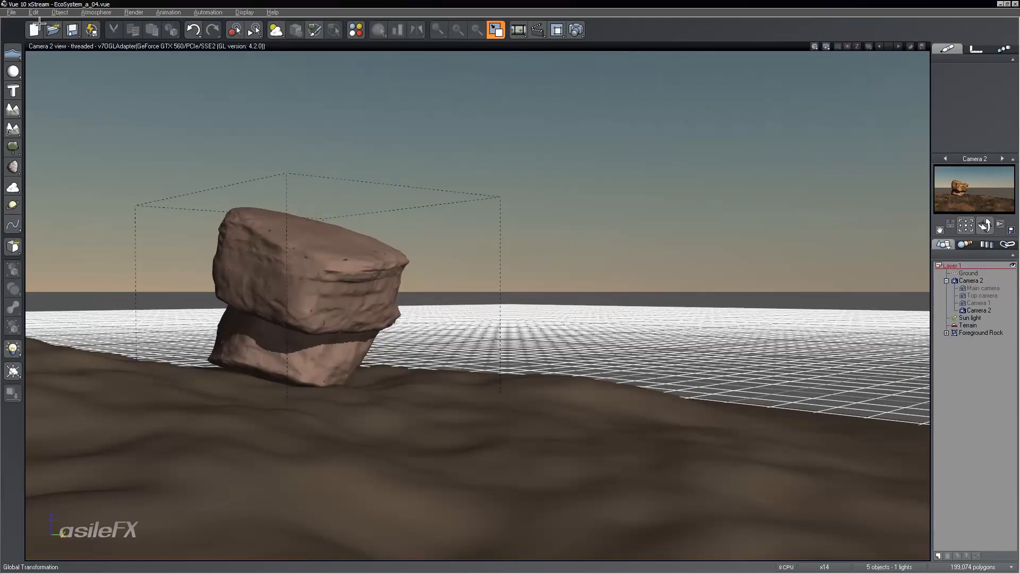
Examine the backup and auto-save settings in the general preferences, and leave them without applying changes.
left_click(11, 12)
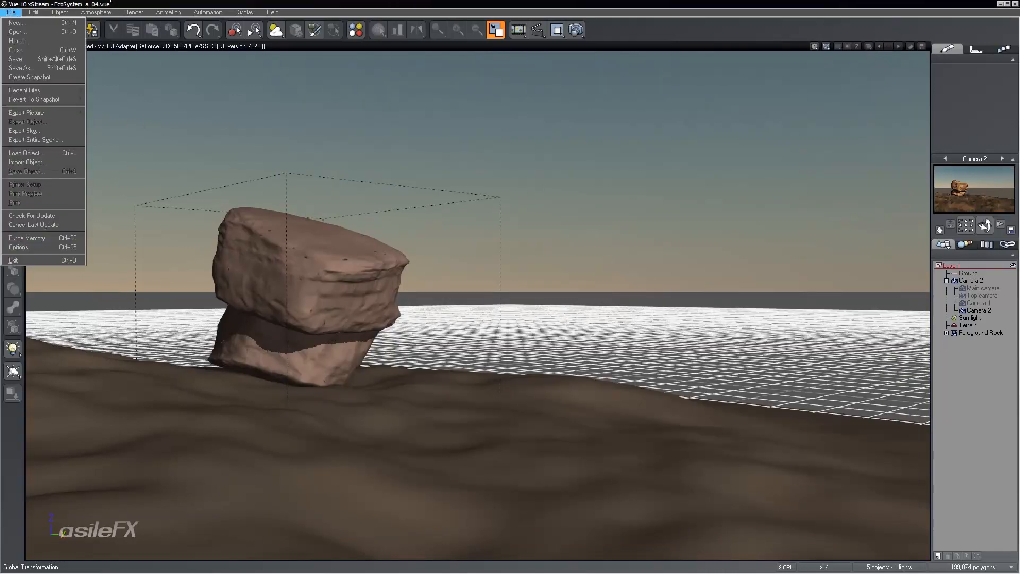
left_click(132, 3)
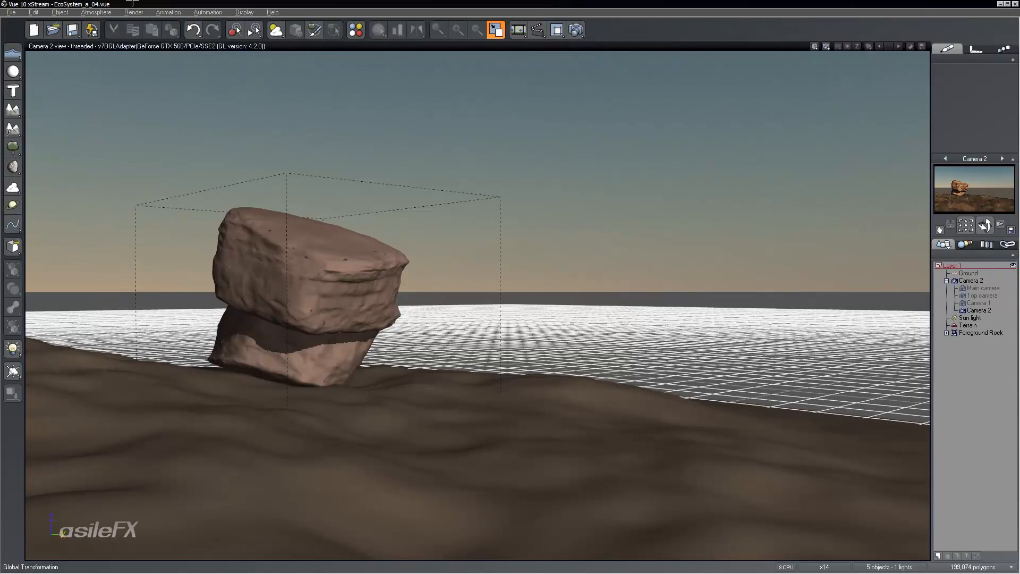
left_click(10, 12)
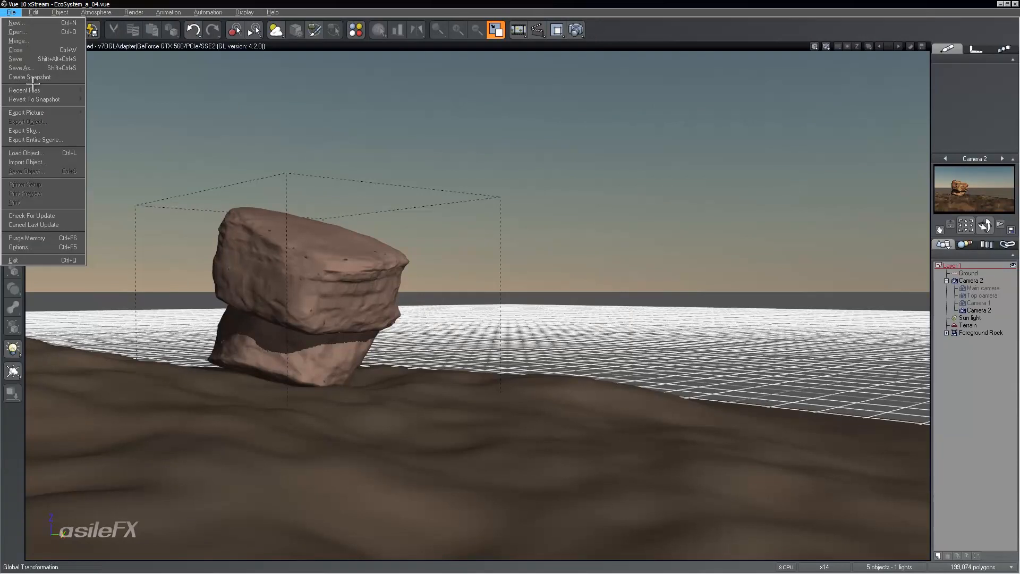
left_click(21, 247)
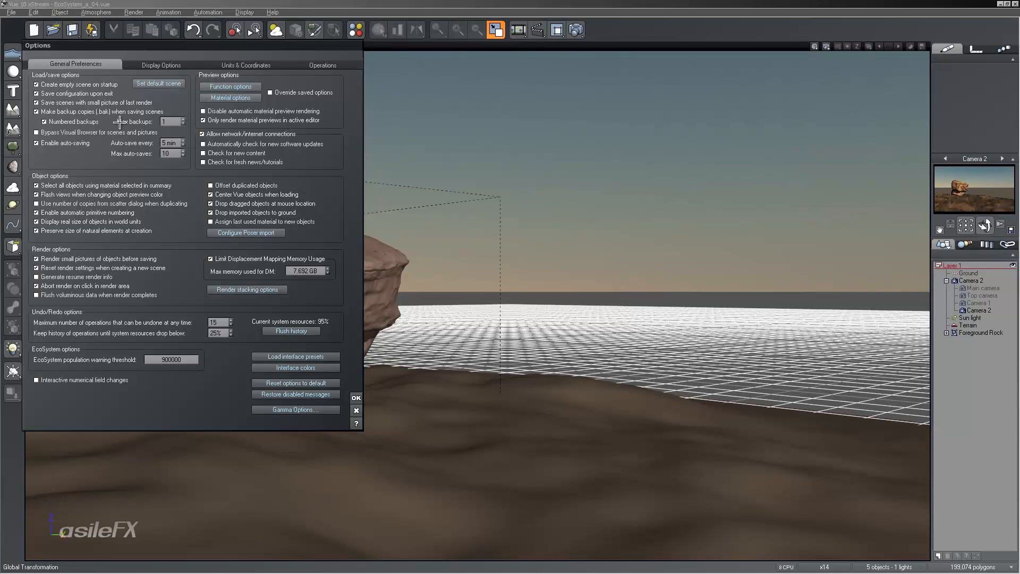
left_click(167, 121)
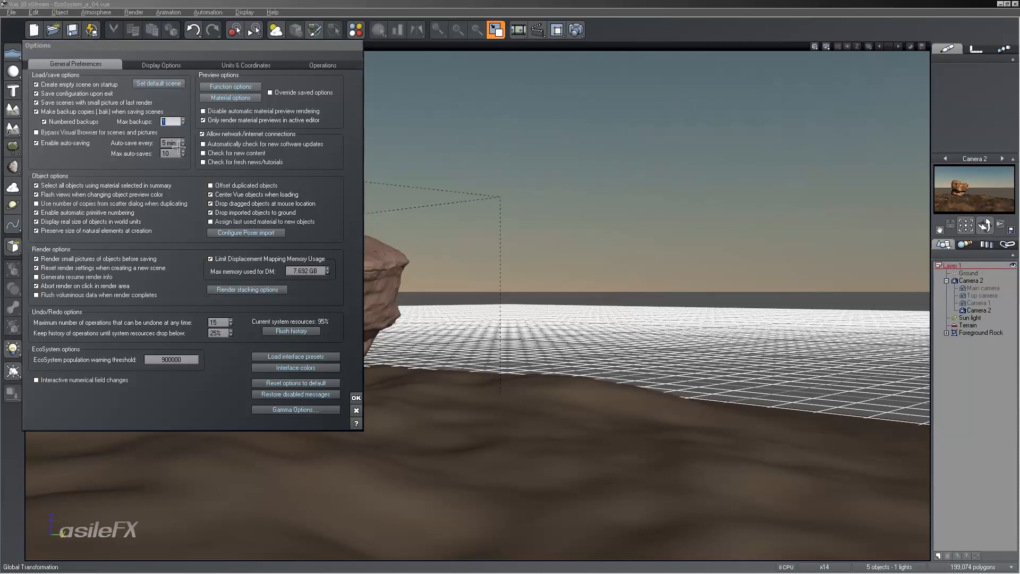
key("Tab")
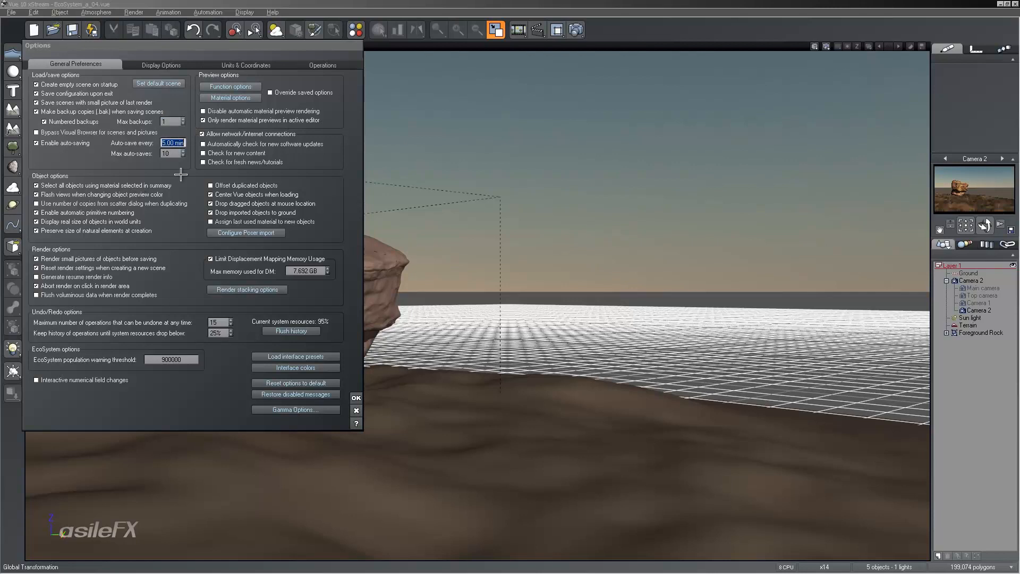
left_click(171, 153)
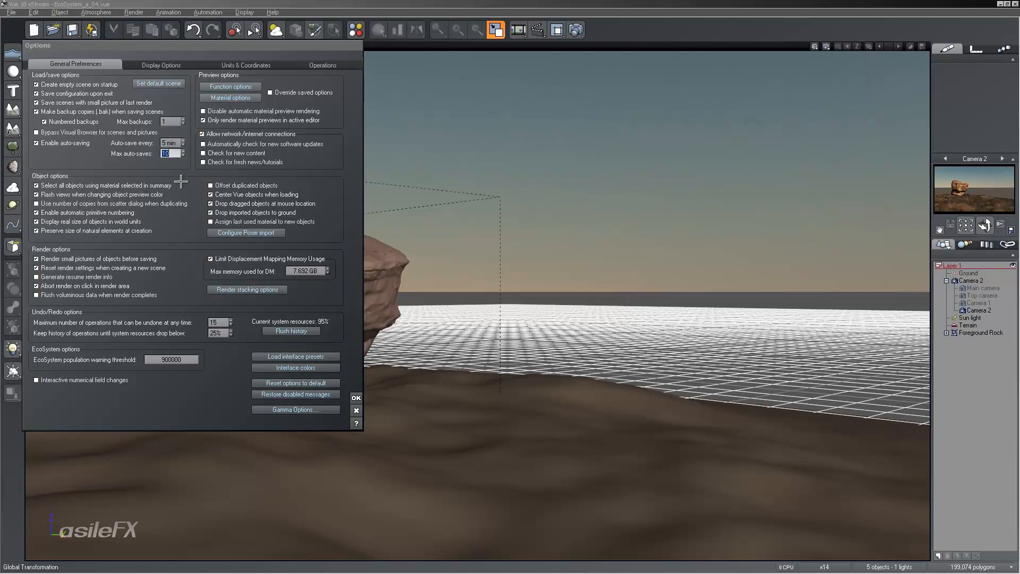
left_click(357, 409)
Create a snapshot of the current scene, and review the snapshots and autosaves available for reverting.
left_click(10, 12)
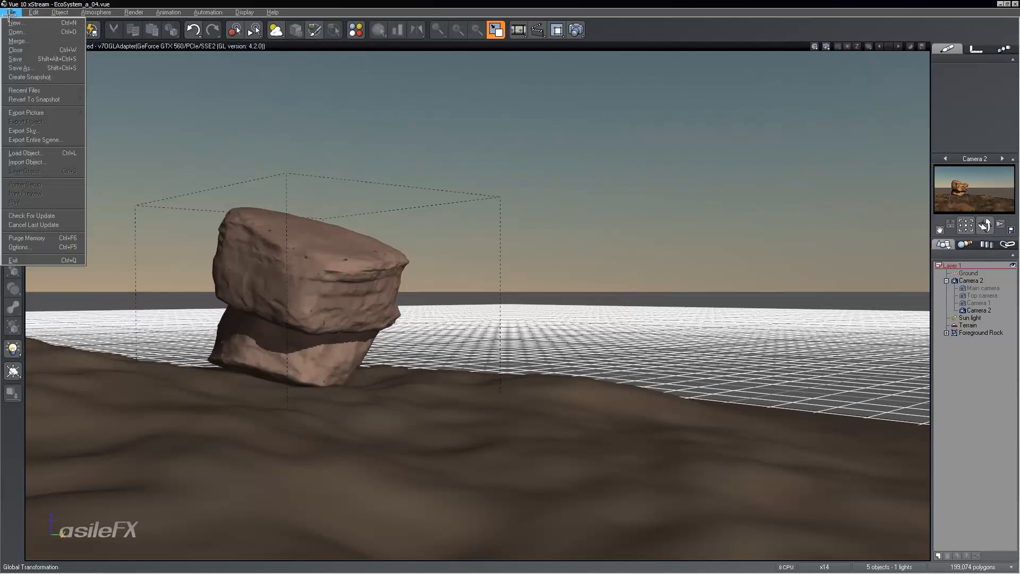
left_click(81, 4)
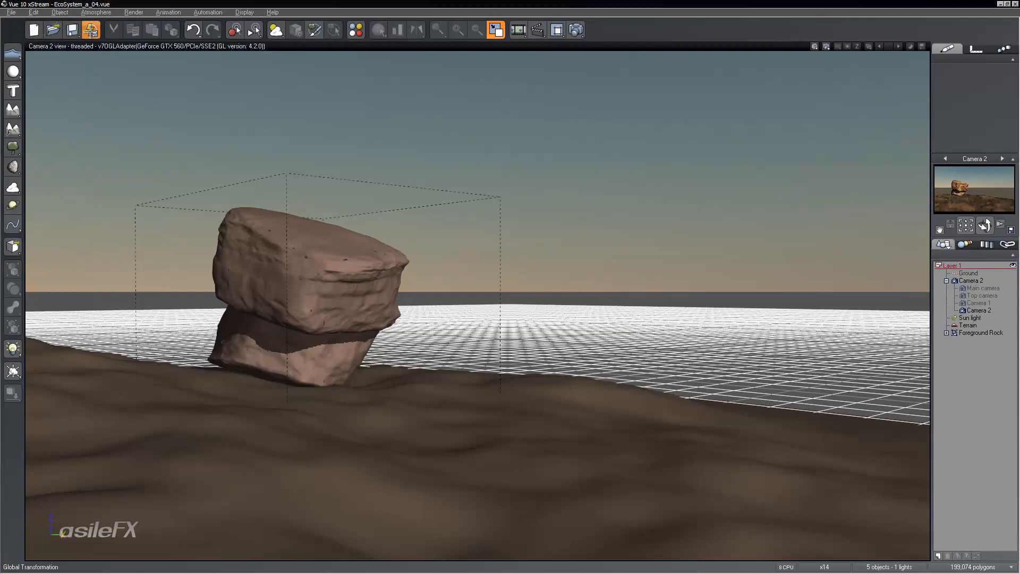
left_click(11, 12)
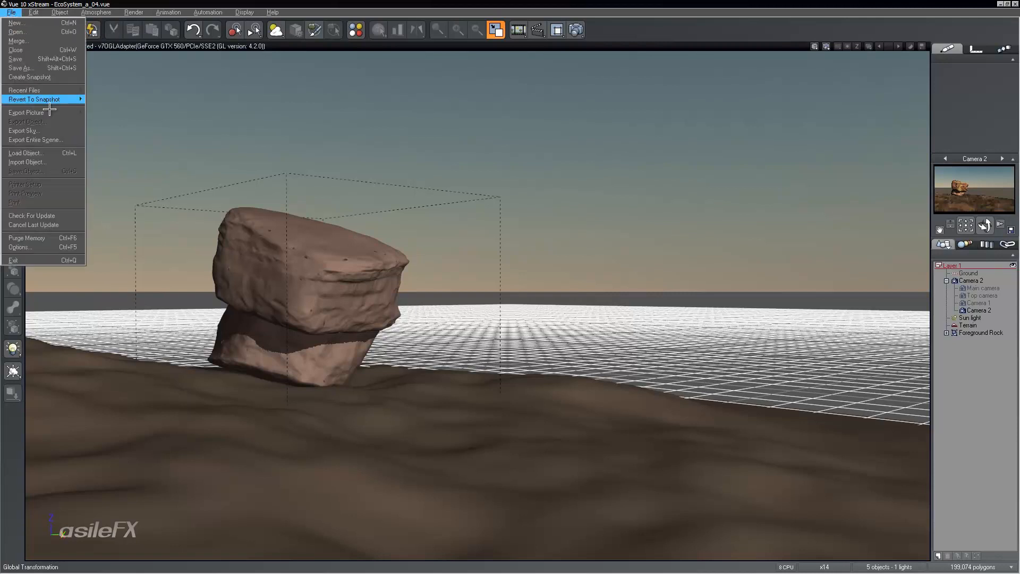
mouse_move(56, 100)
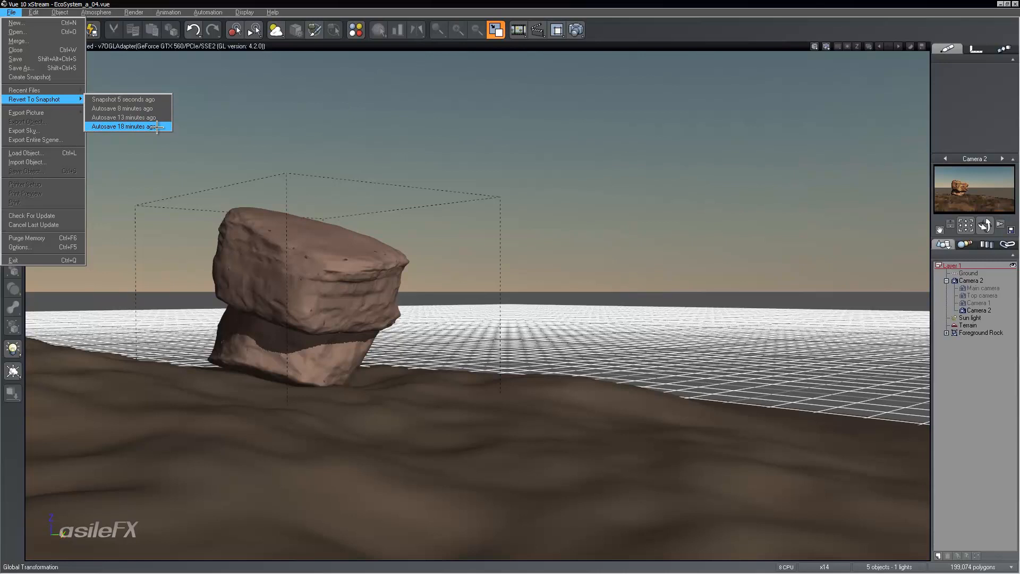
left_click(311, 3)
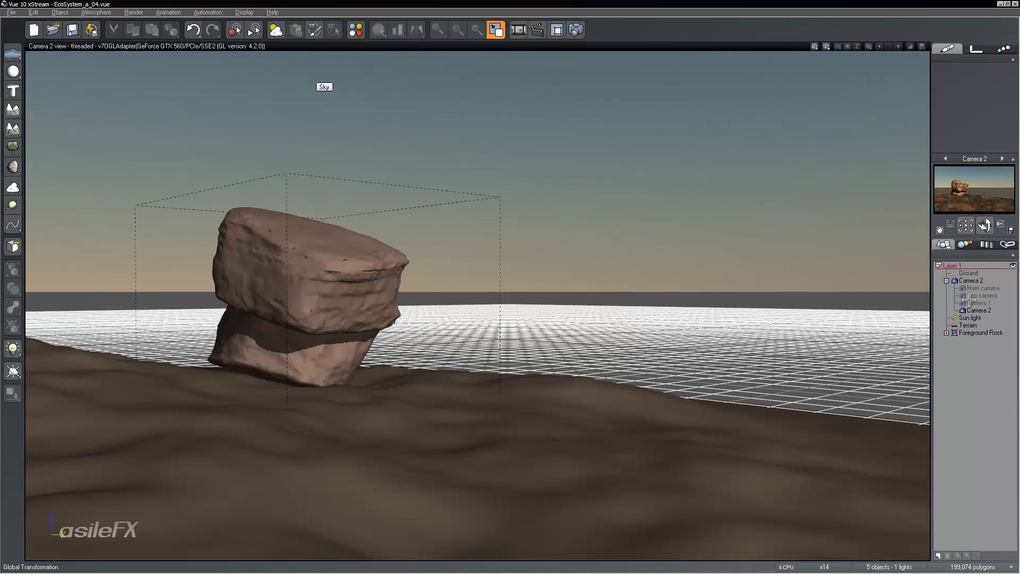
Show all four views, replace the Foreground Rock group with a cube fitted to its size, and deselect it.
key("KP_5")
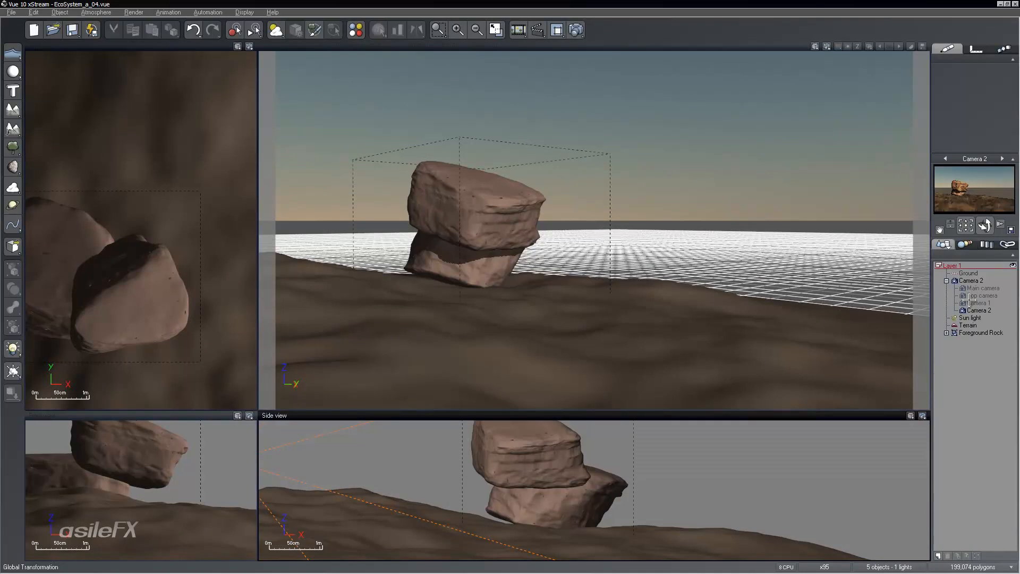
left_click(530, 204)
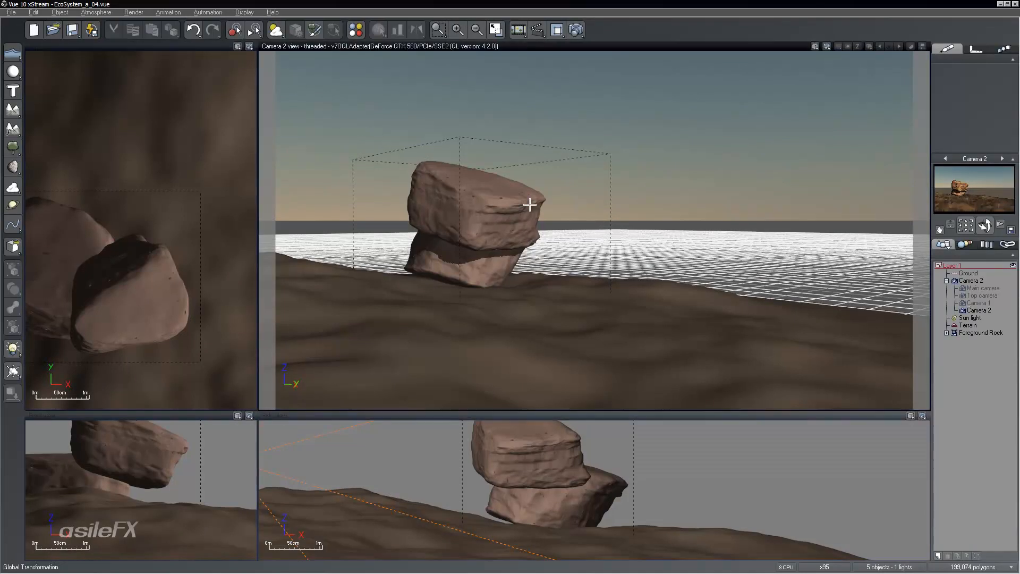
left_click(529, 204)
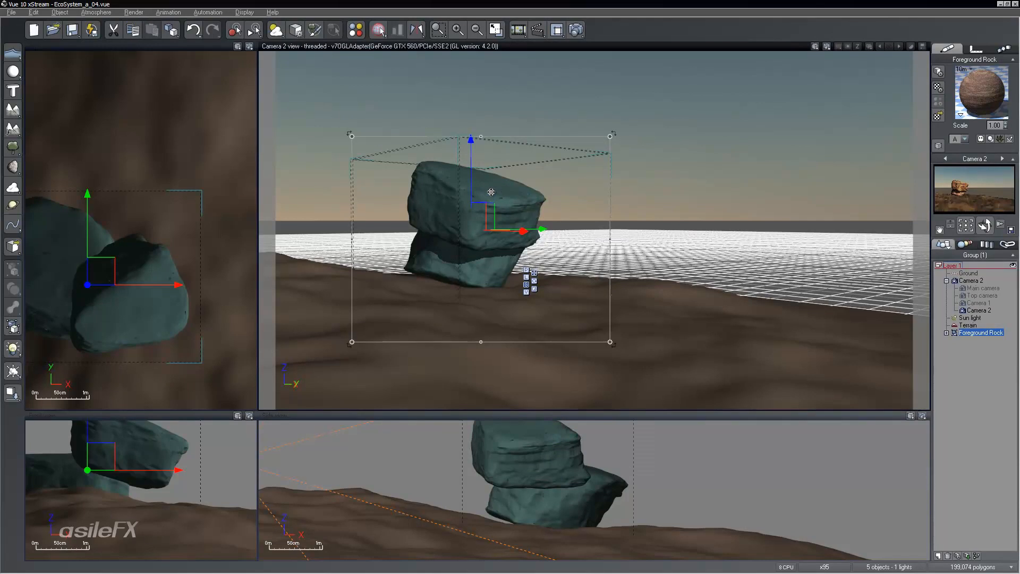
right_click(436, 225)
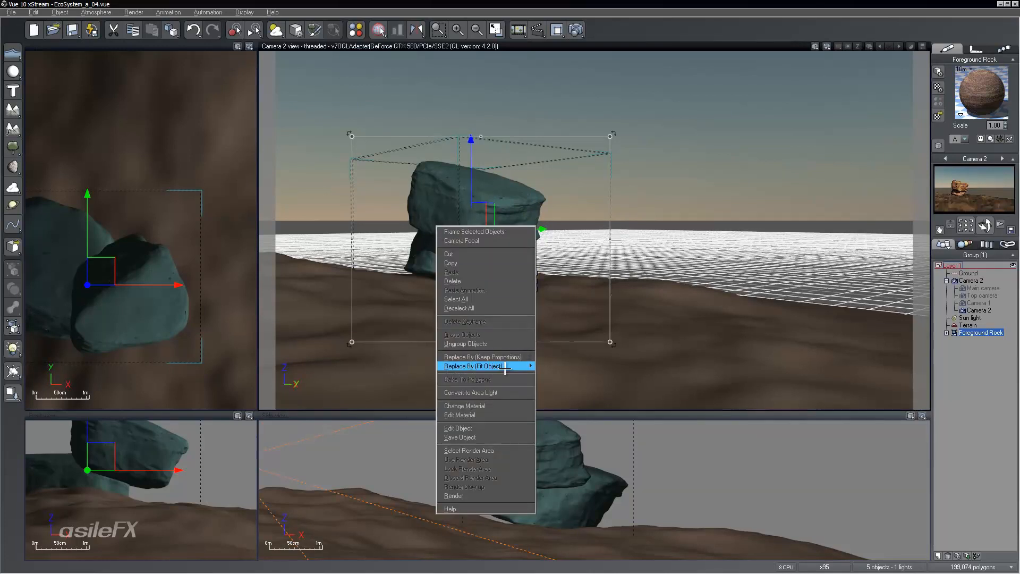
mouse_move(502, 372)
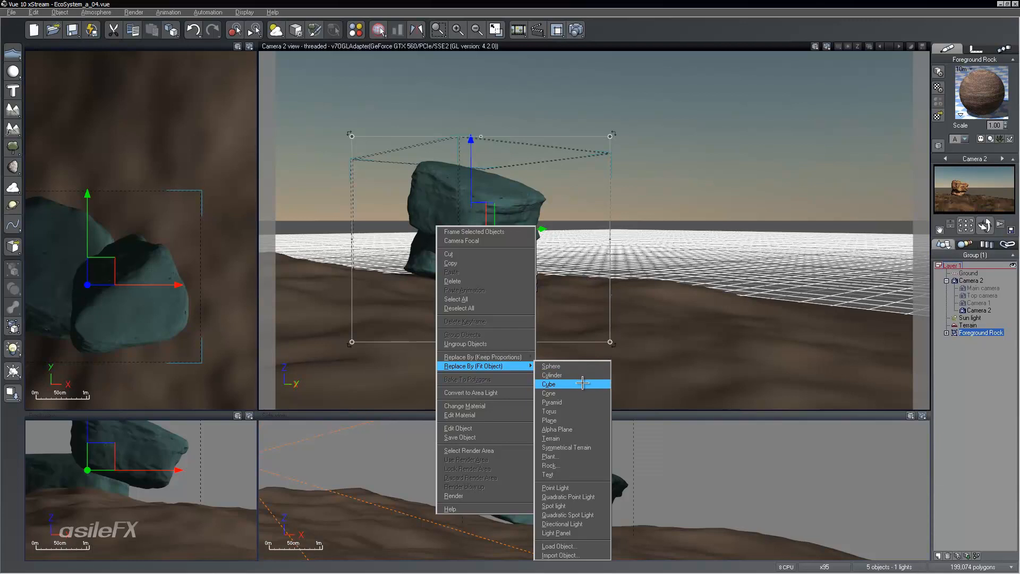
left_click(583, 383)
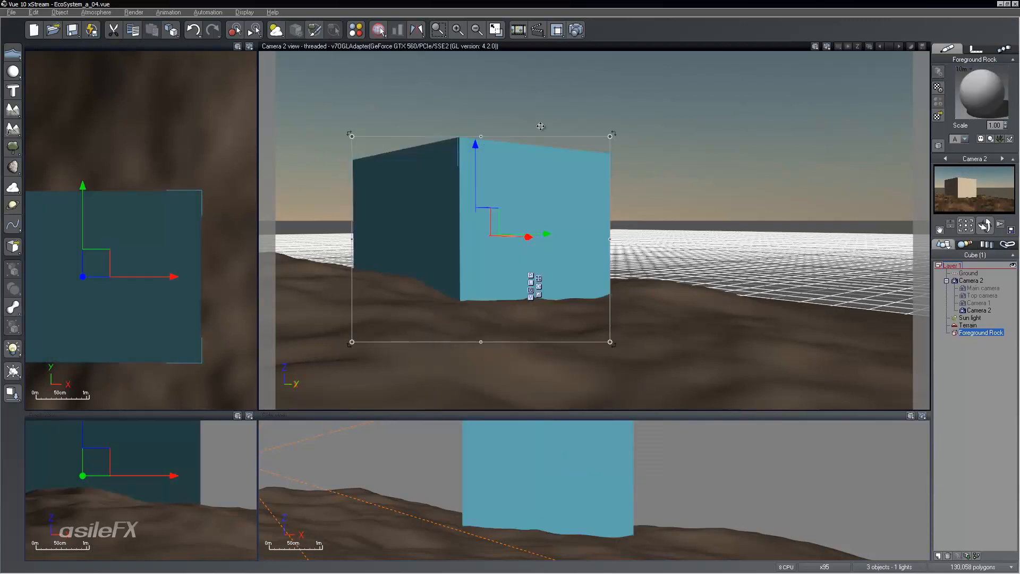
left_click(991, 365)
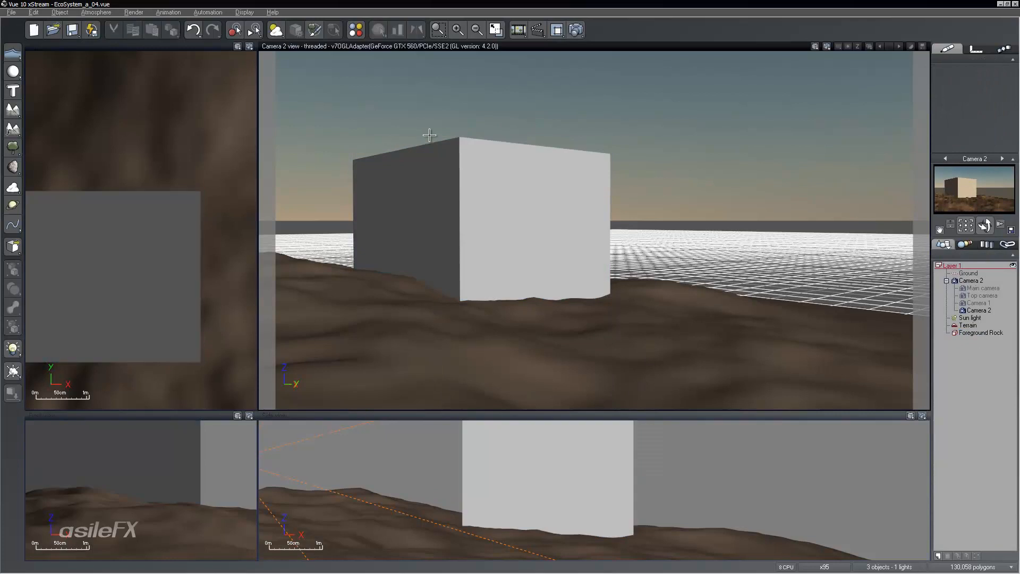
Replace the cube with the saved Foreground Rock object from the Ecosystems folder, fitted to the cube's size.
left_click(479, 153)
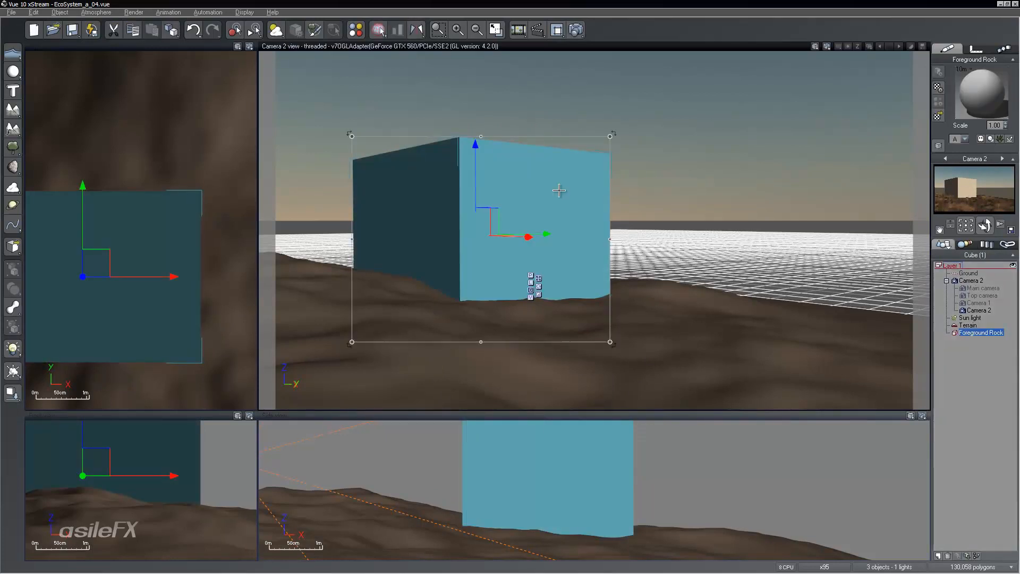
right_click(524, 175)
mouse_move(605, 314)
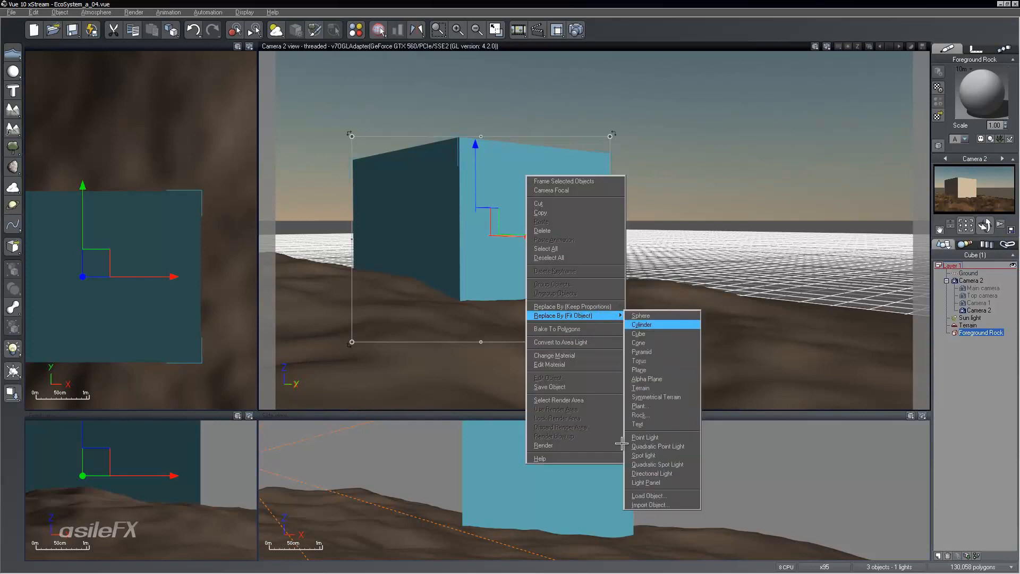
left_click(669, 495)
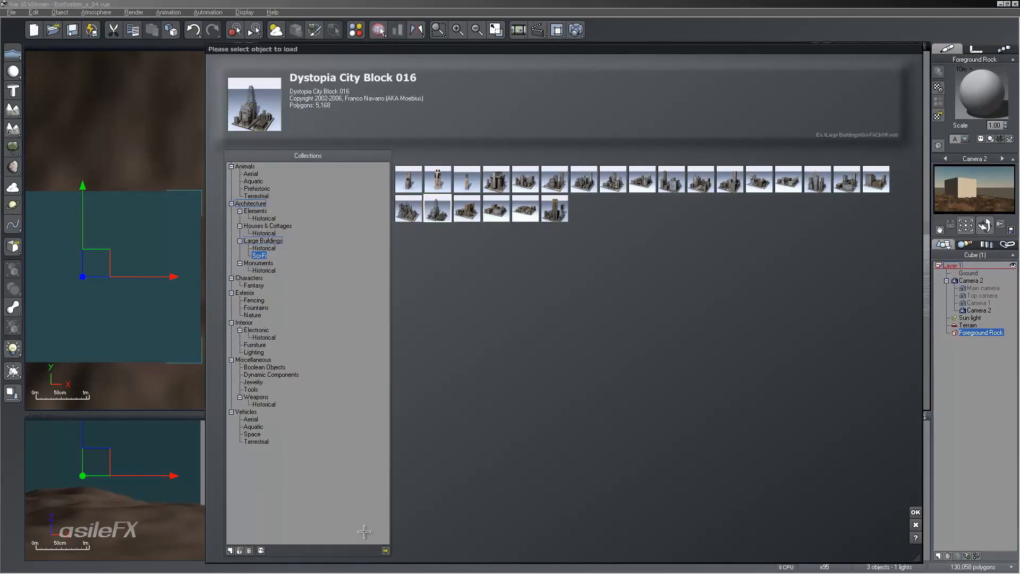
left_click(385, 551)
left_click(486, 194)
left_click(467, 161)
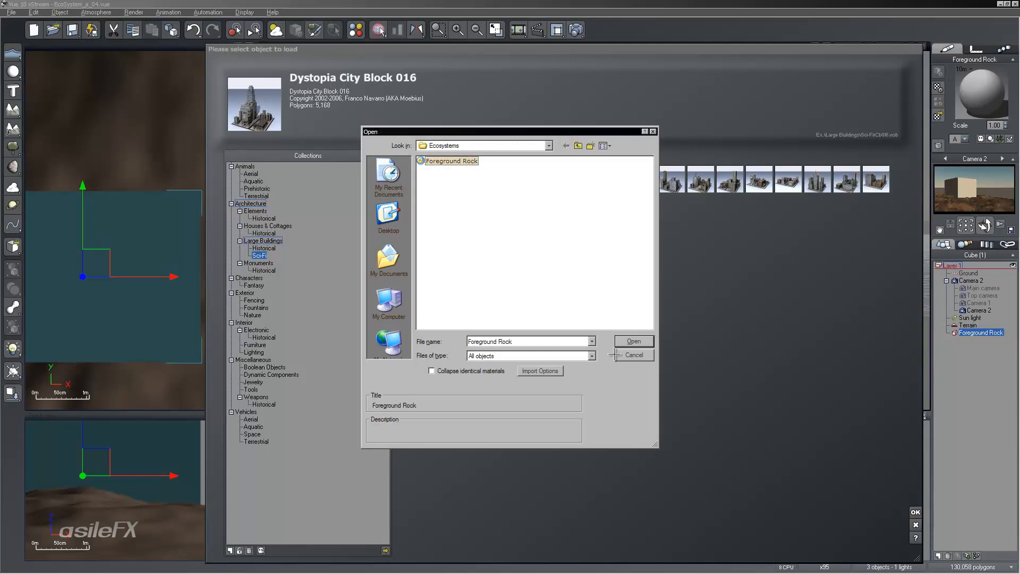
left_click(633, 341)
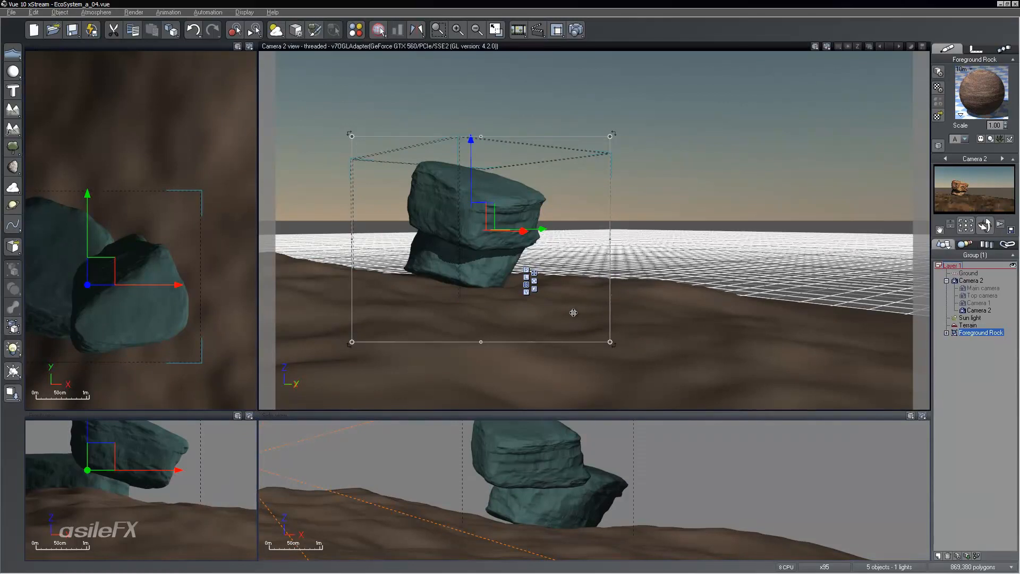
right_click(495, 187)
mouse_move(572, 329)
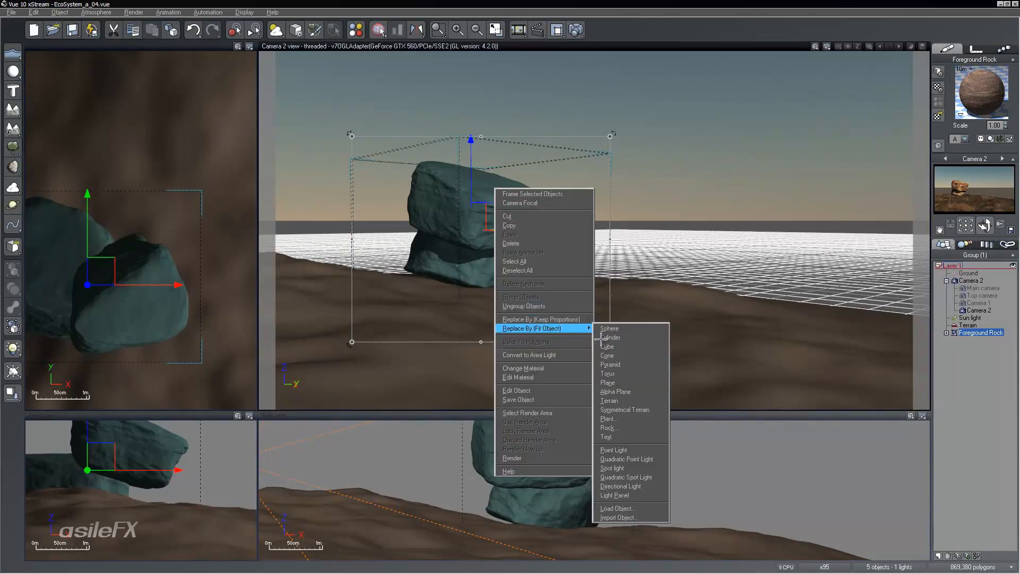
left_click(636, 508)
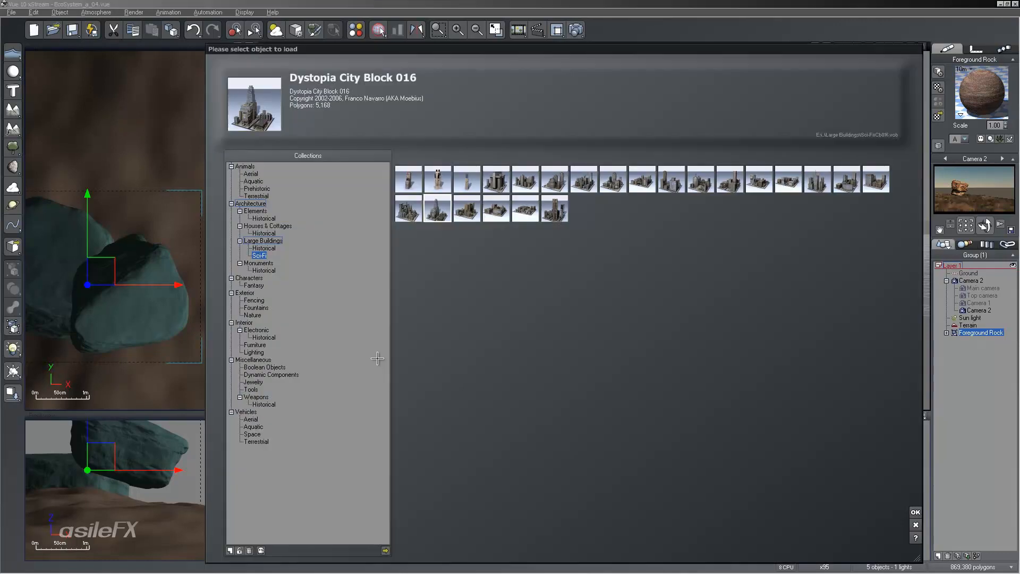
left_click(387, 550)
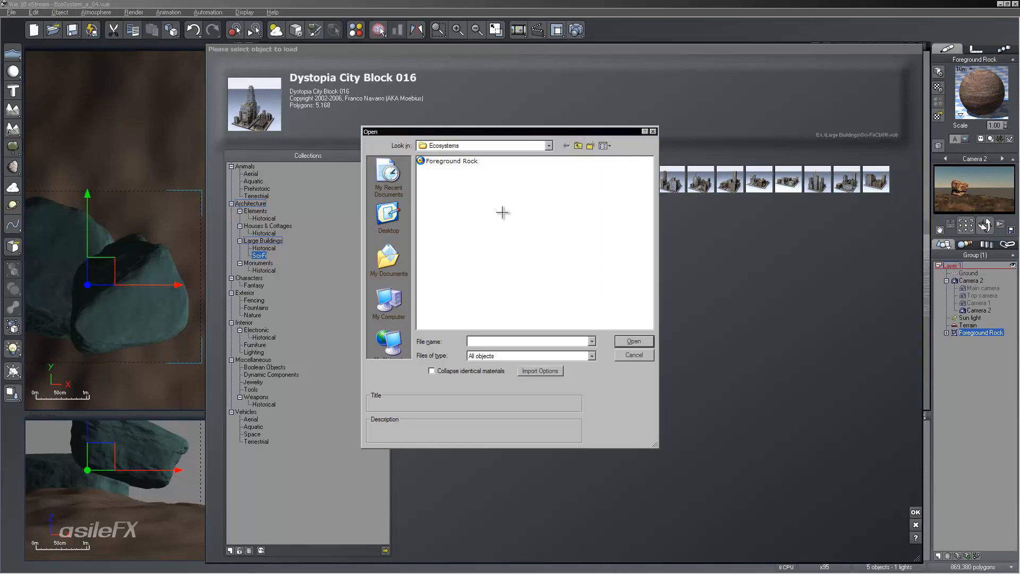
left_click(633, 355)
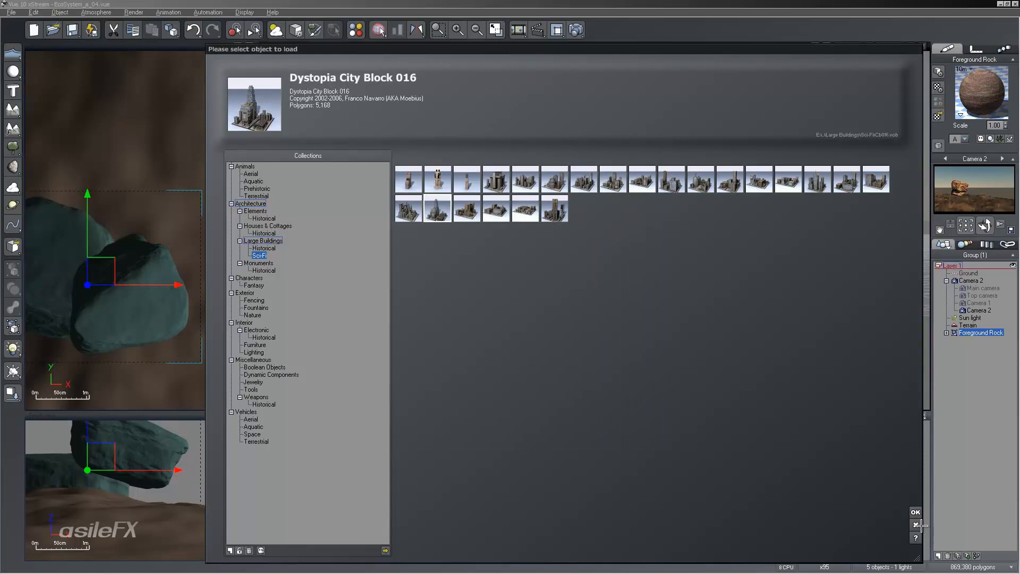
left_click(916, 525)
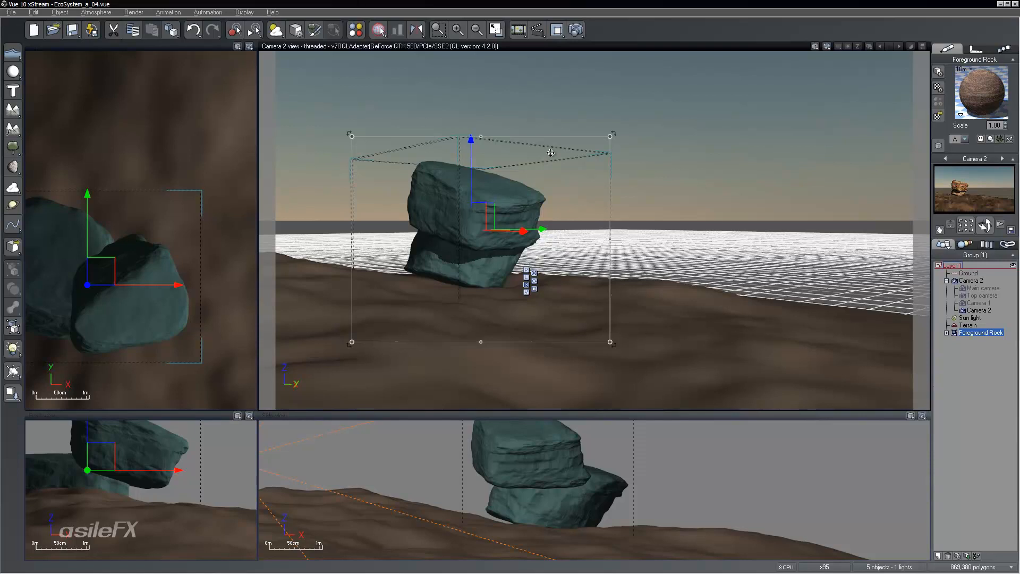
Revert the scene to the snapshot from 14 minutes ago without saving the current changes, and maximize the Camera 2 view.
left_click(9, 12)
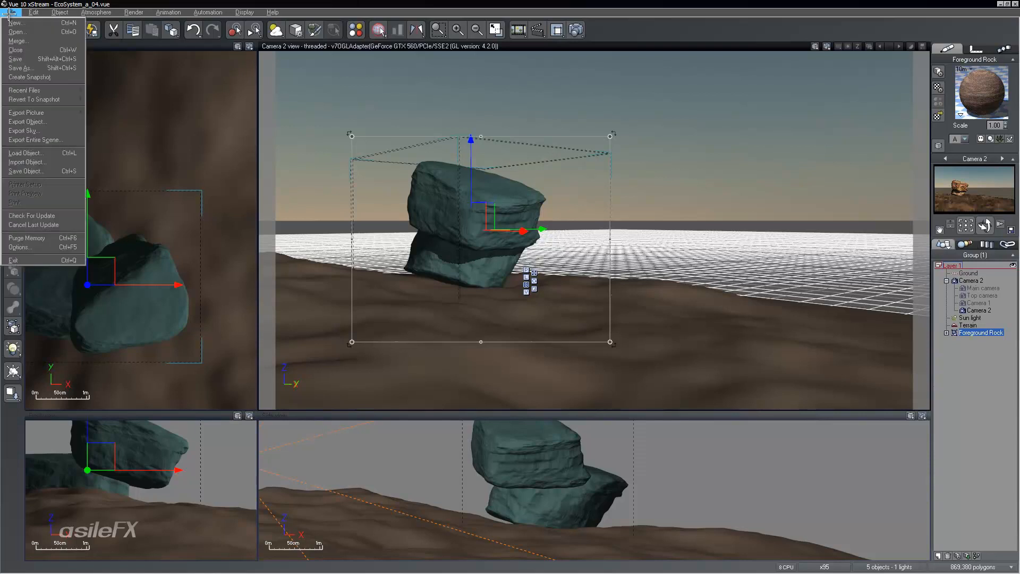
mouse_move(60, 97)
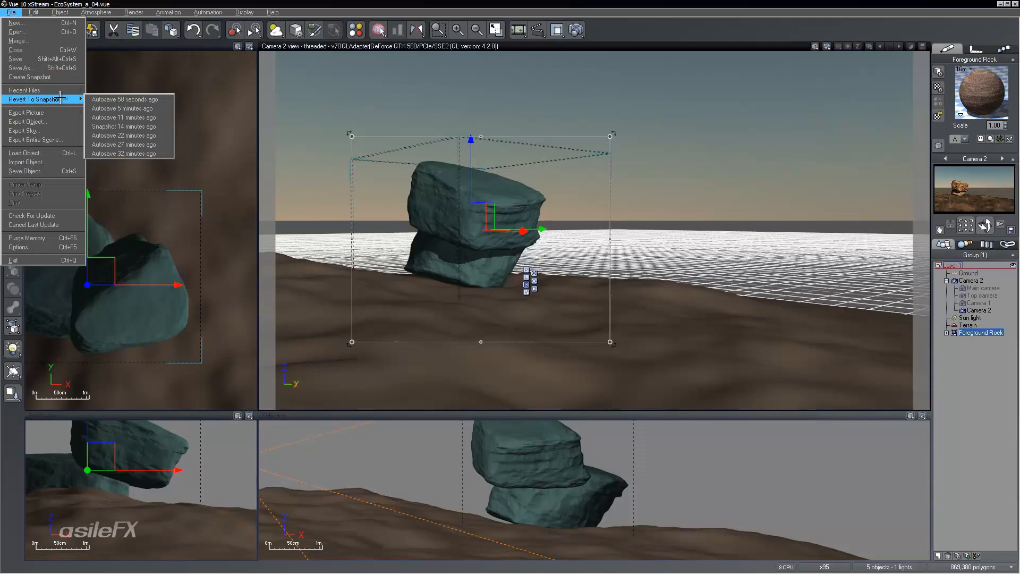
left_click(154, 126)
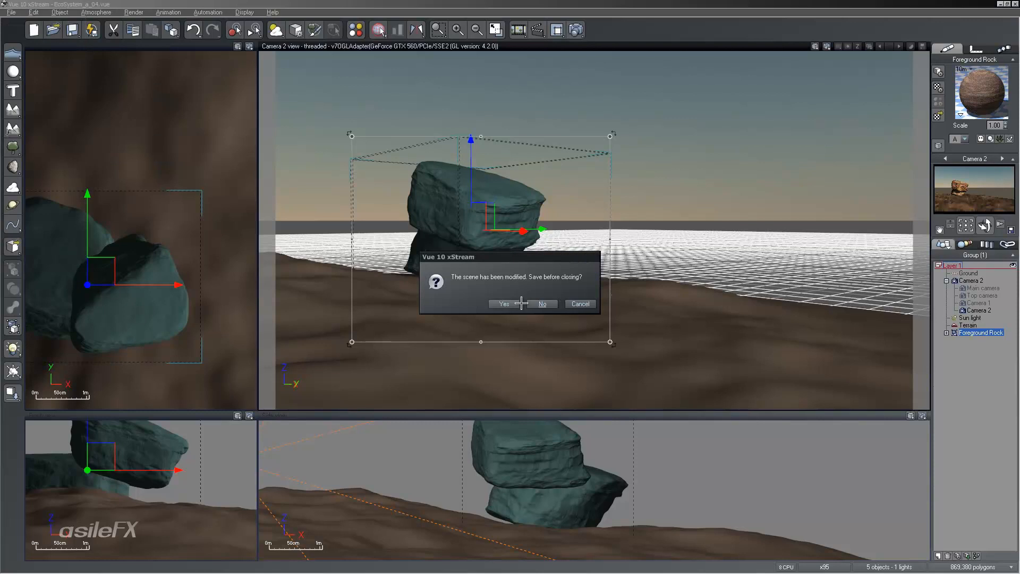
left_click(539, 306)
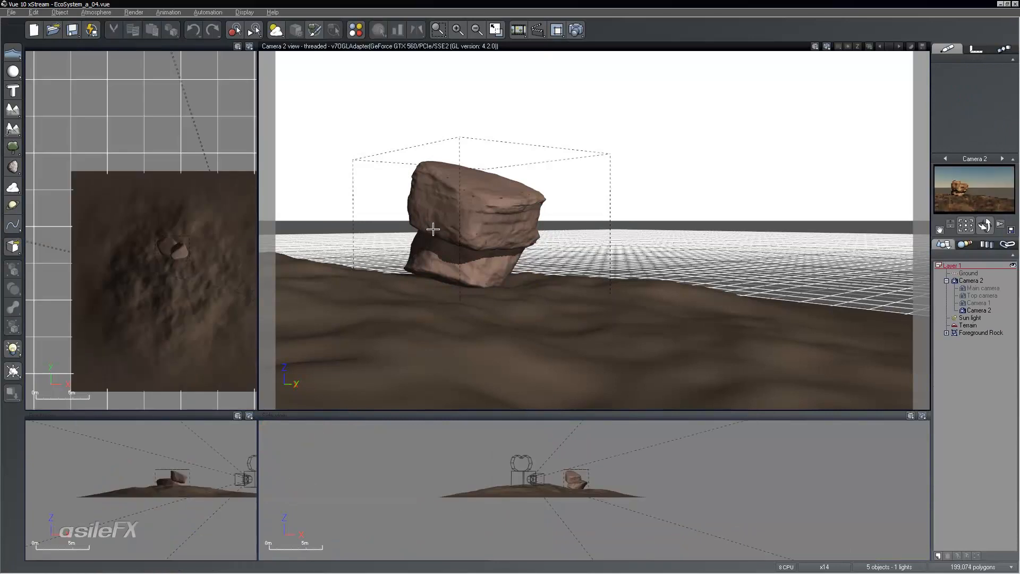
double_click(620, 48)
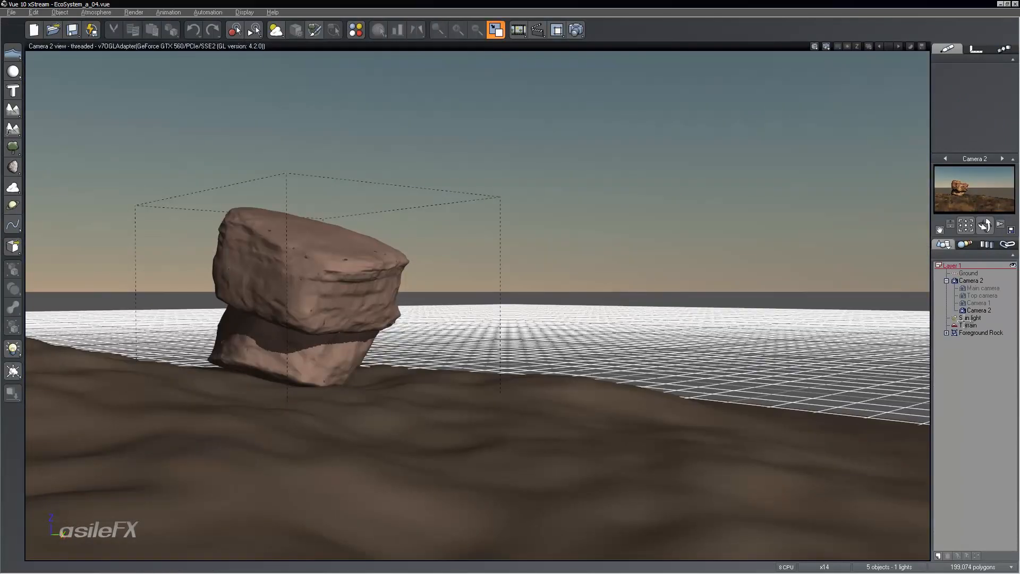
Hide the bounding box around the Foreground Rock group and leave the group deselected.
left_click(996, 333)
left_click(989, 375)
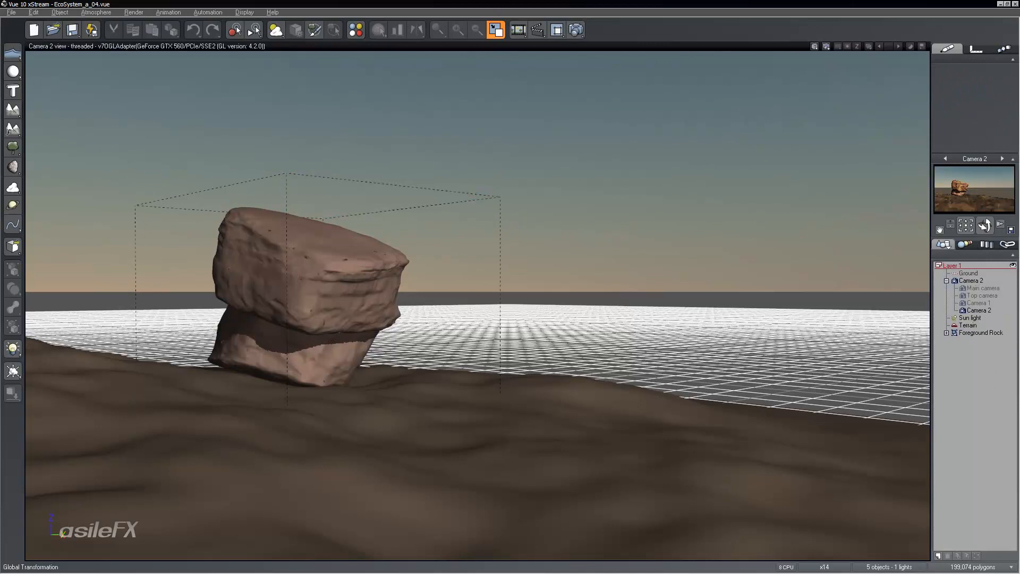
left_click(11, 12)
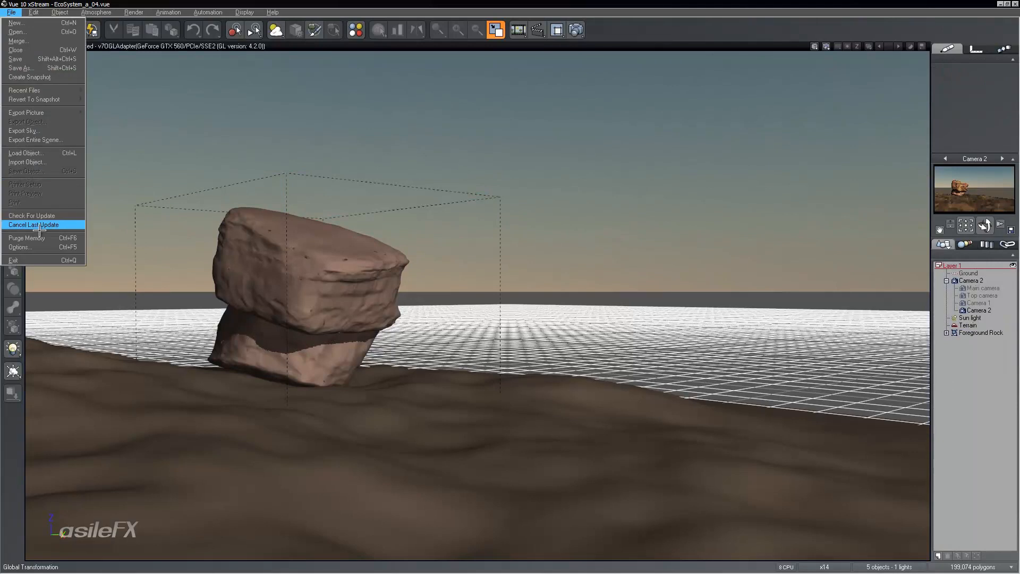
key("Return")
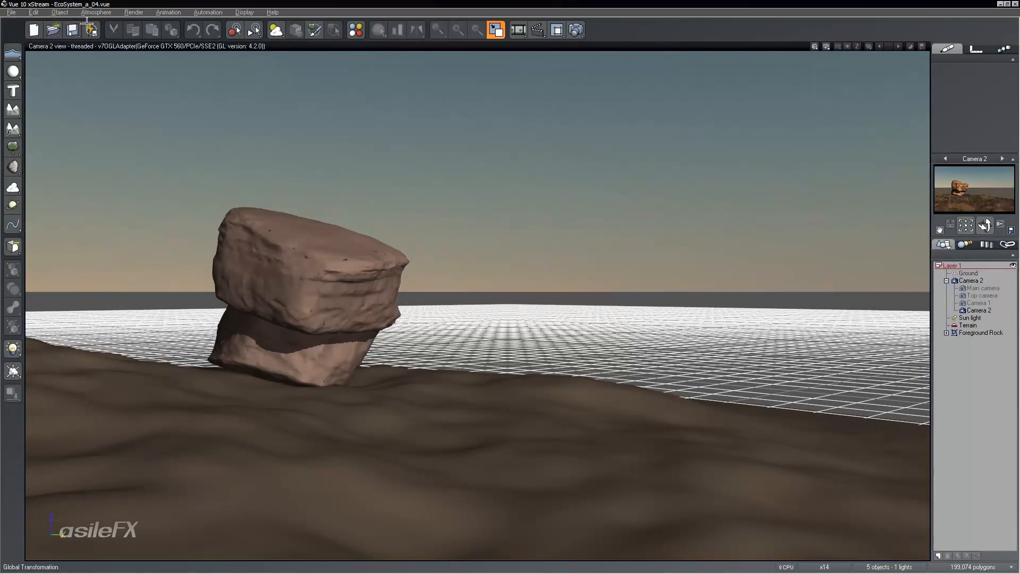
left_click(33, 12)
left_click(460, 247)
Switch the view from Camera 2 to the Main camera.
left_click(946, 158)
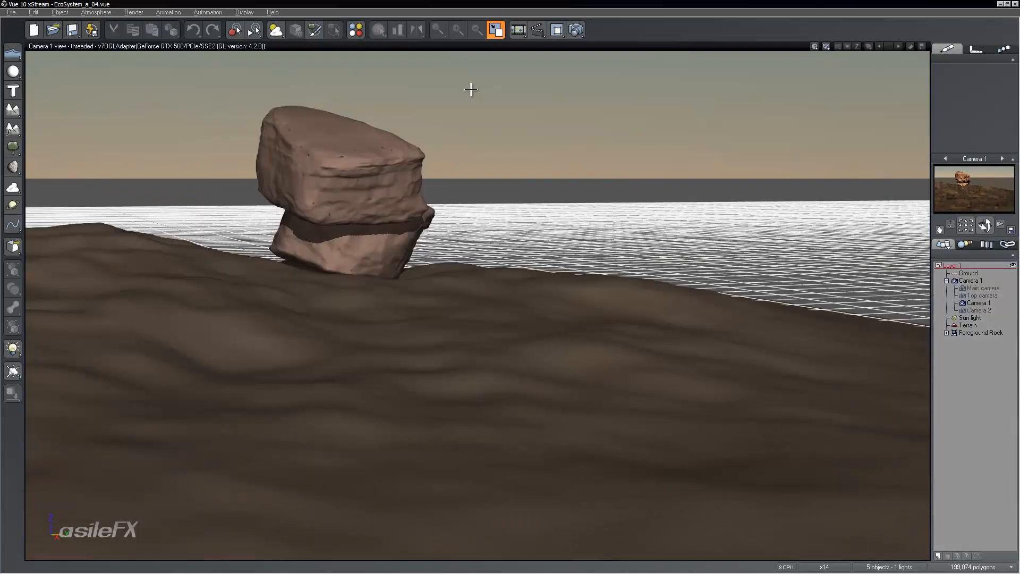
left_click(943, 157)
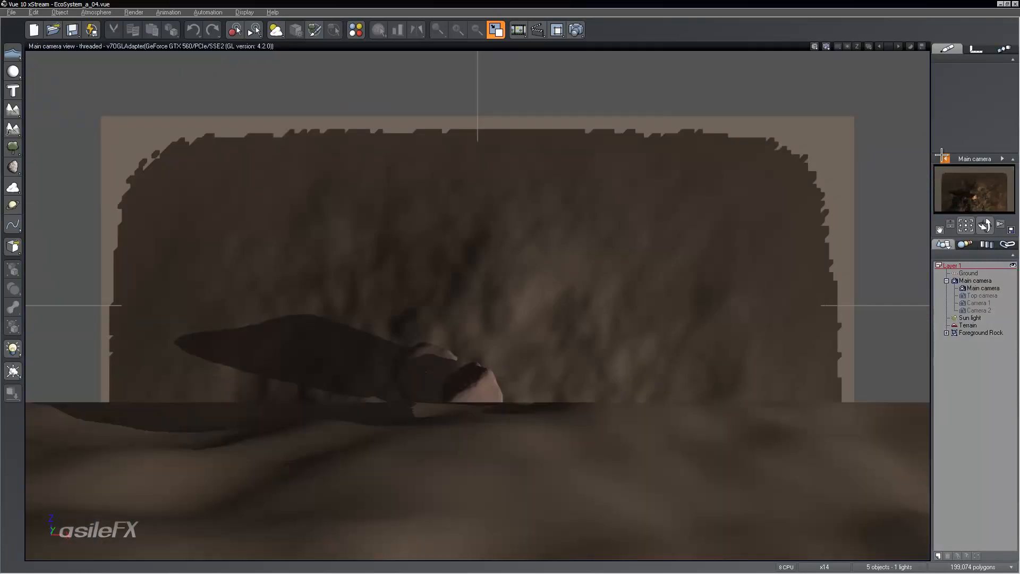
left_click(944, 158)
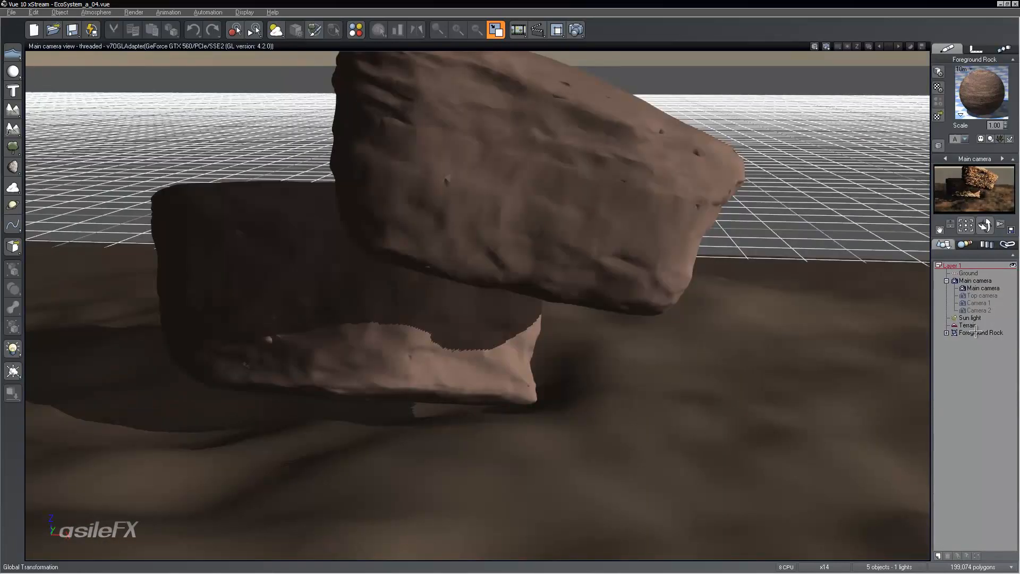
Apply Turbo Smooth subdivision of type Loop (triangles) with 1 iteration to the Foreground Rock group, and deselect it.
left_click(973, 333)
right_click(482, 121)
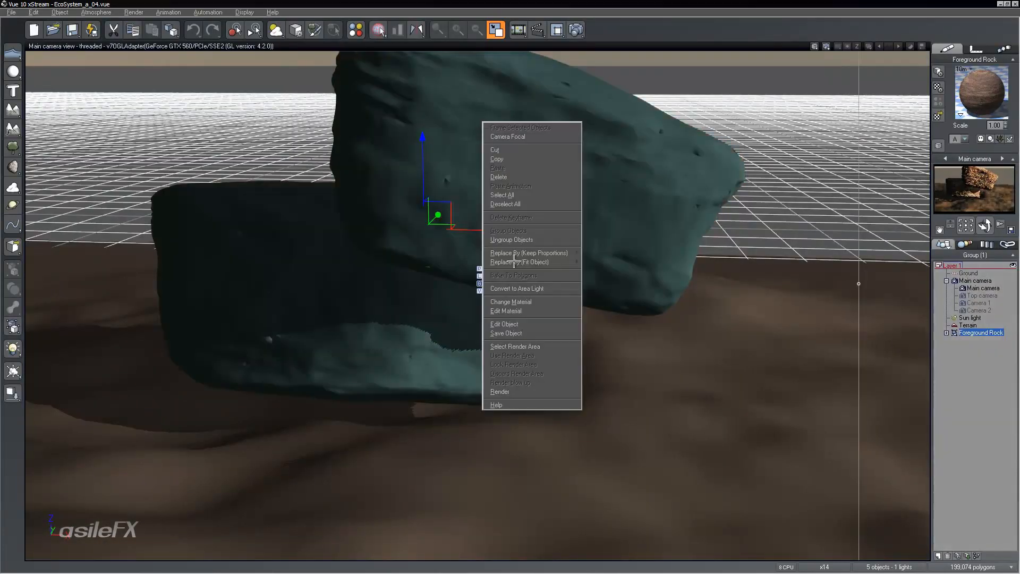
left_click(535, 325)
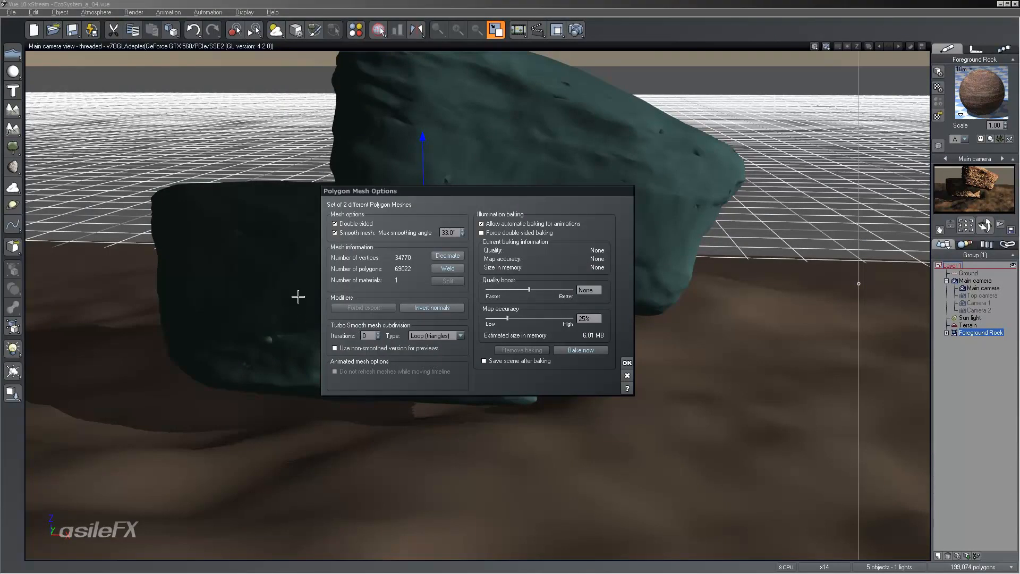
left_click(444, 334)
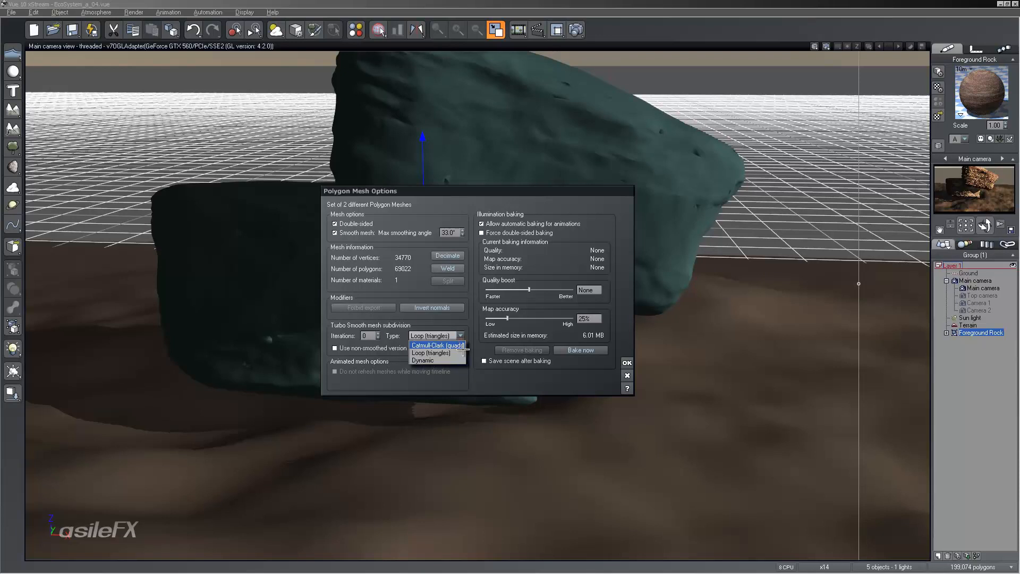
left_click(449, 353)
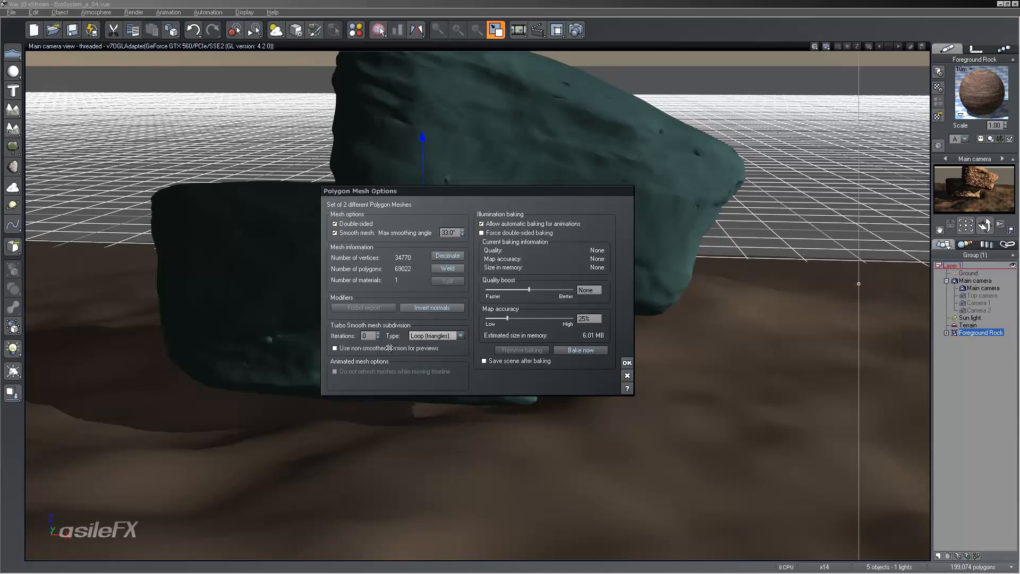
double_click(365, 335)
type("1")
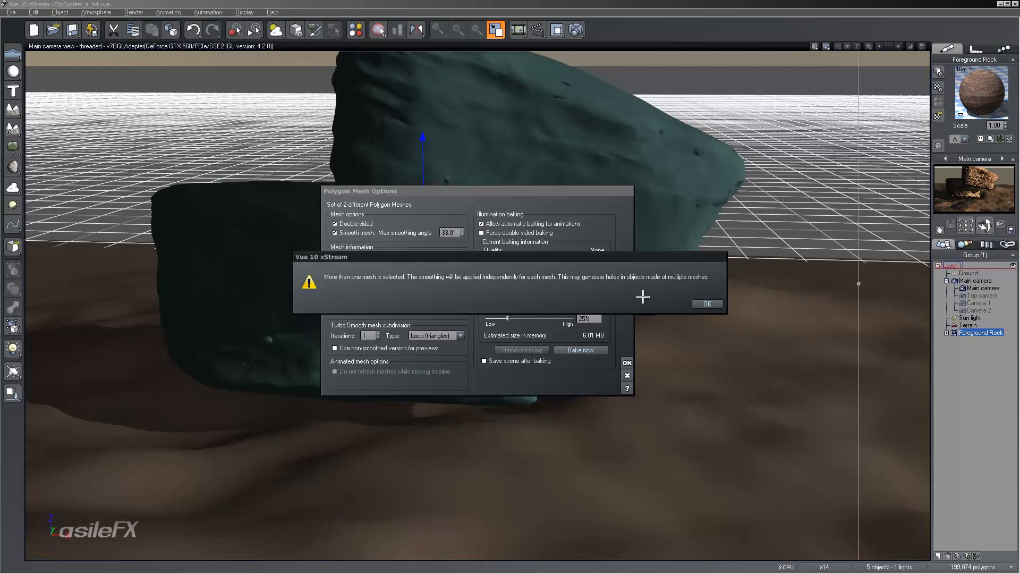
left_click(710, 303)
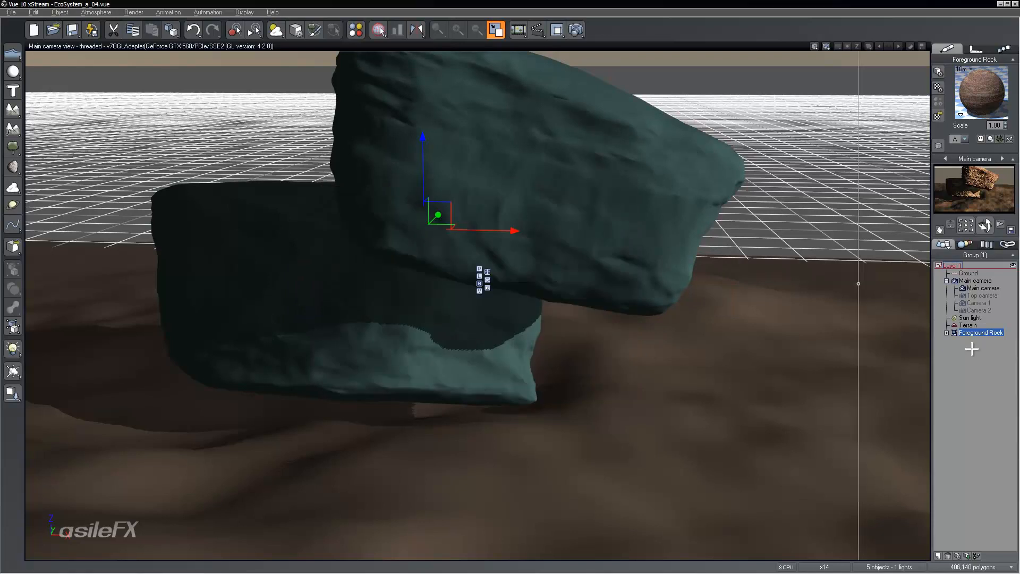
left_click(972, 350)
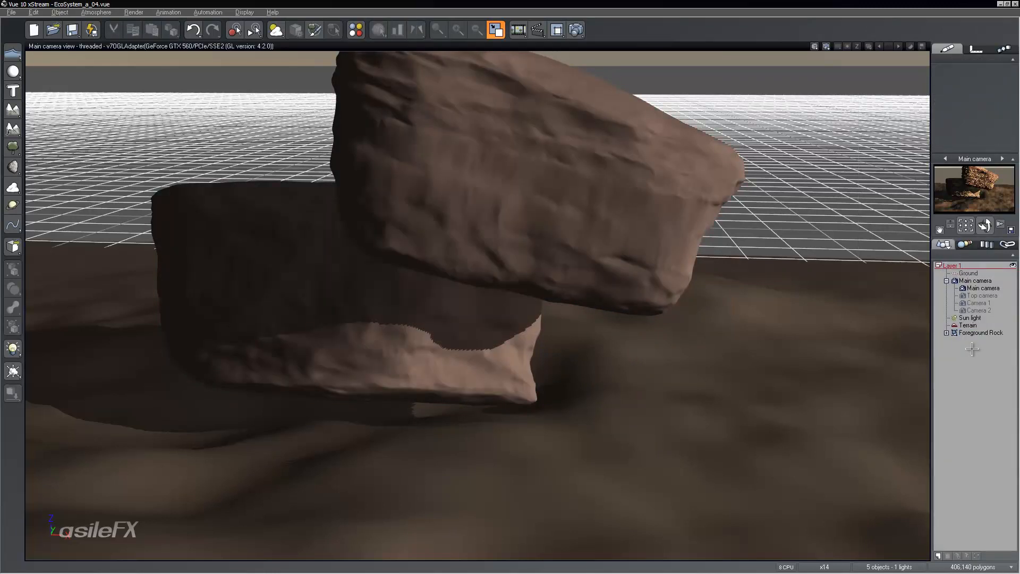
Select the Foreground Rock group and set its display quality to Wireframe.
left_click(978, 333)
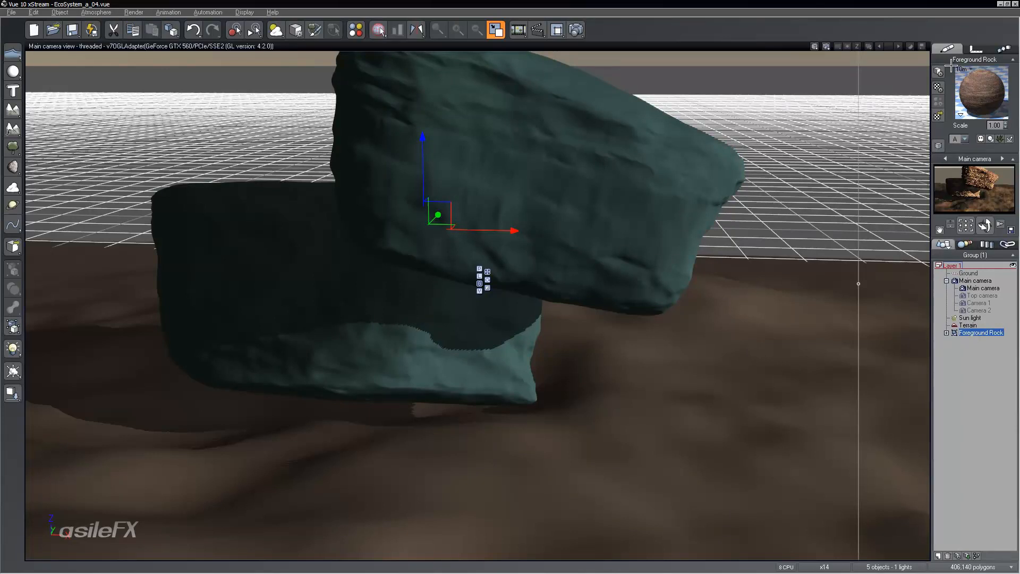
left_click(939, 145)
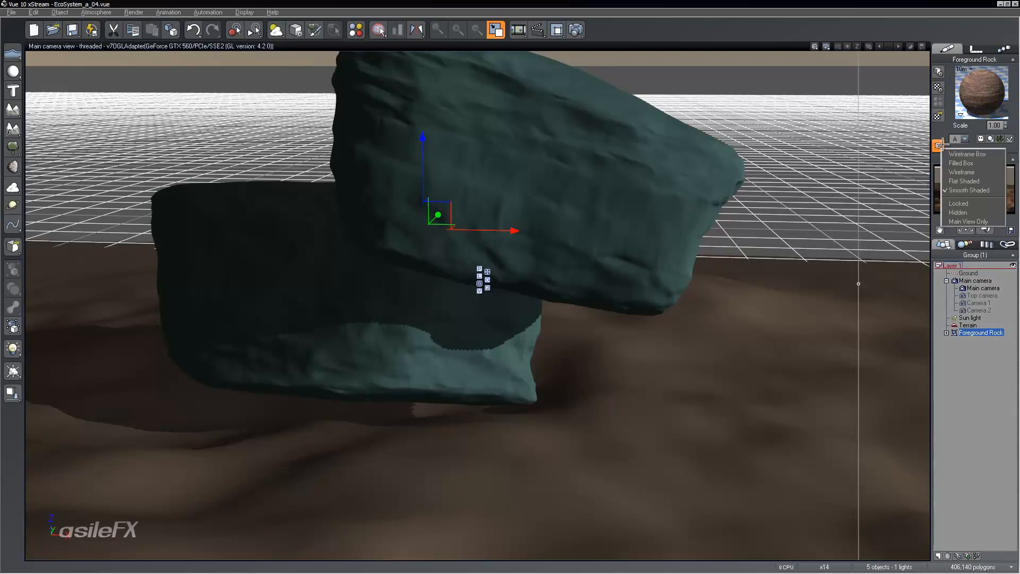
left_click(972, 170)
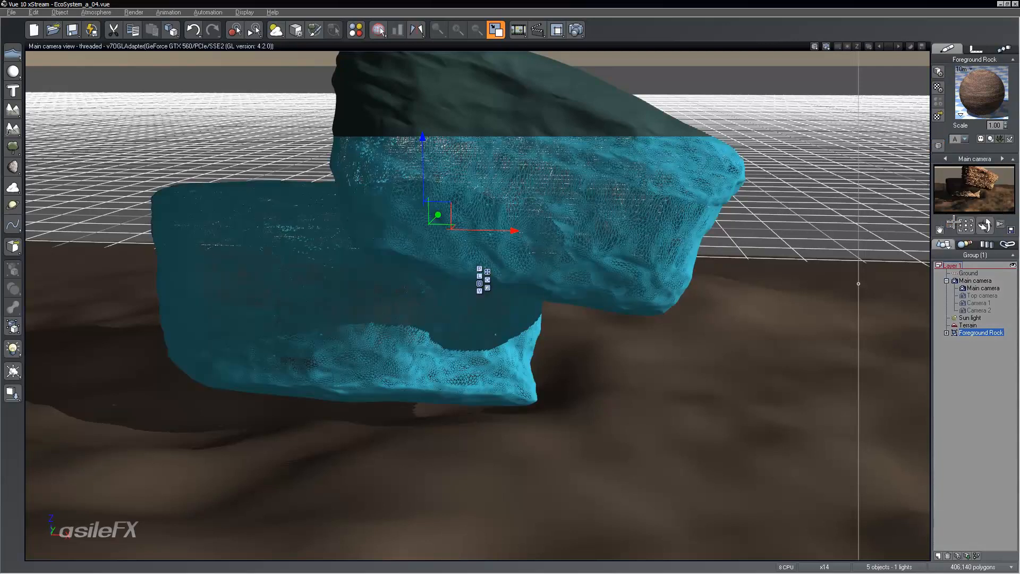
left_click(939, 145)
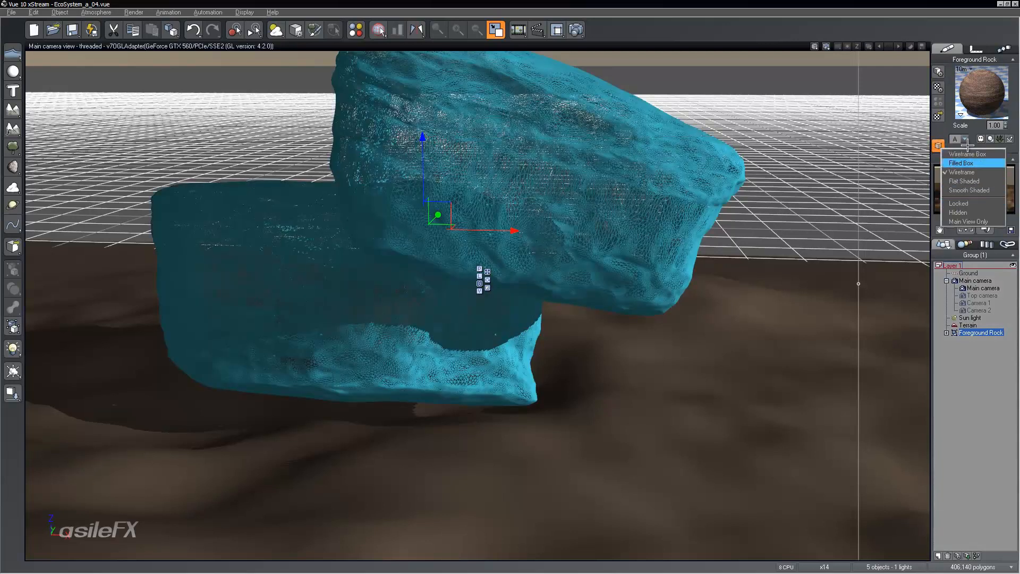
left_click(731, 115)
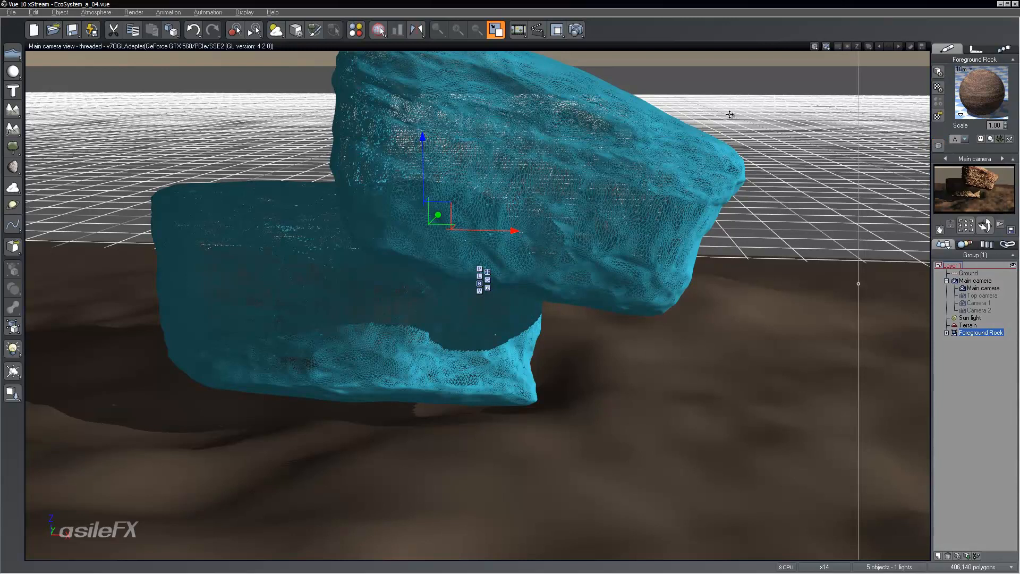
Set the Foreground Rock group's Turbo Smooth subdivision back to 0 iterations.
right_click(645, 272)
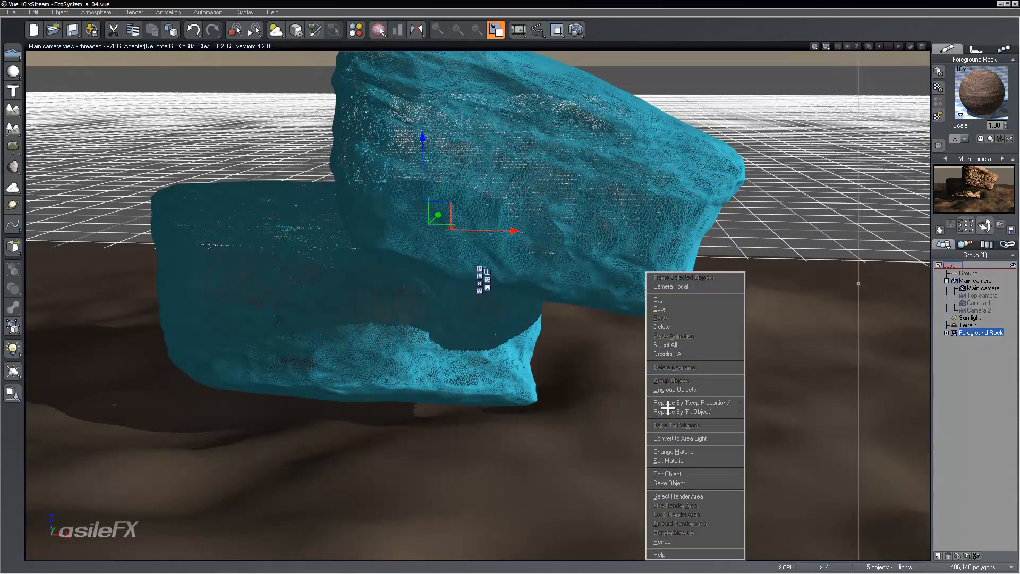
left_click(683, 474)
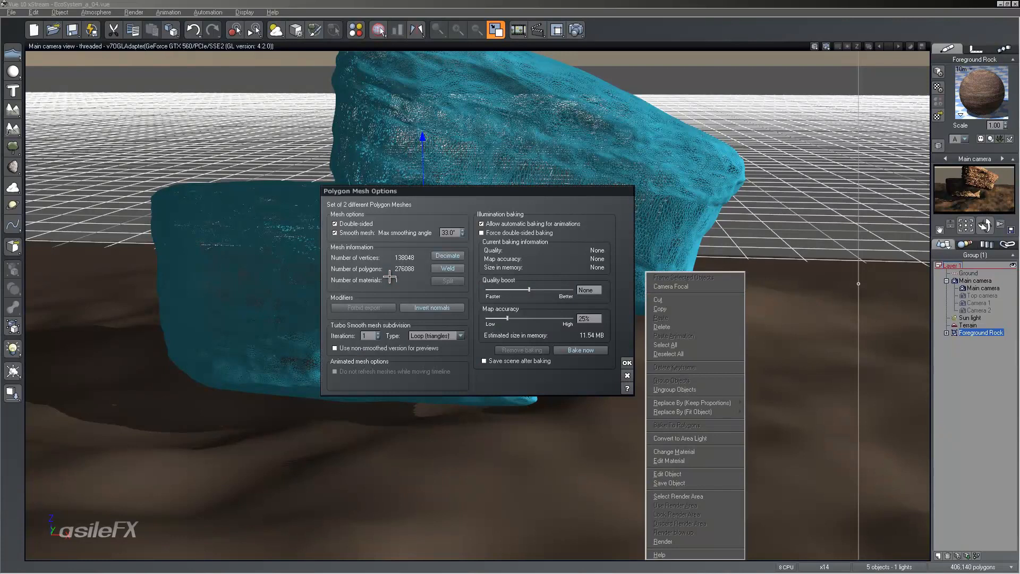
left_click(378, 336)
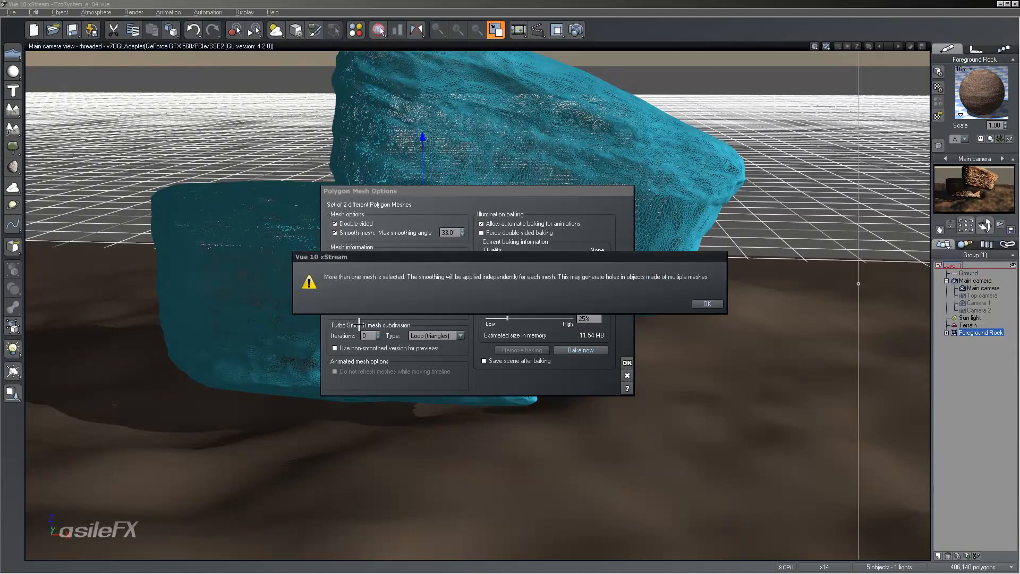
left_click(707, 303)
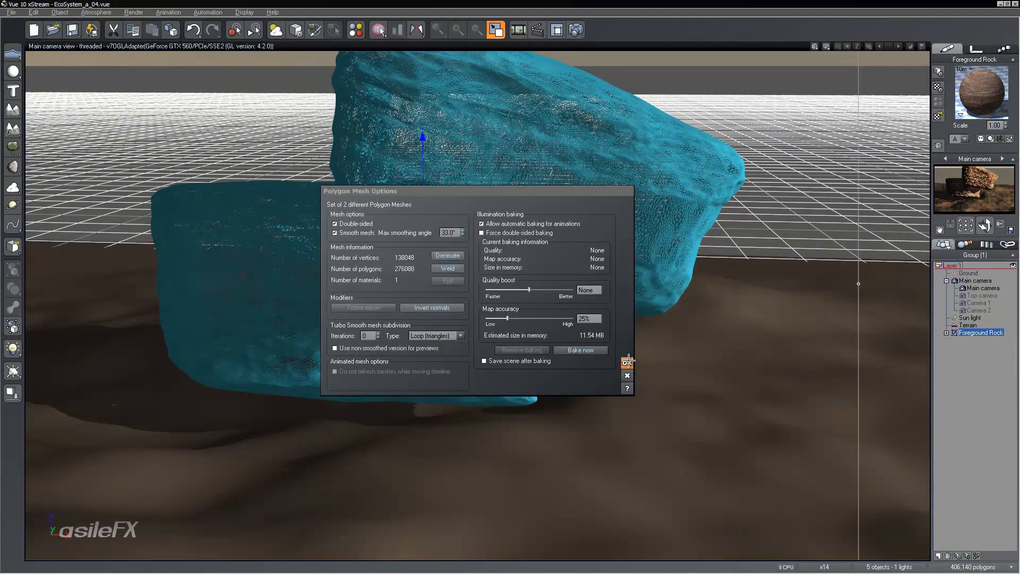
left_click(627, 362)
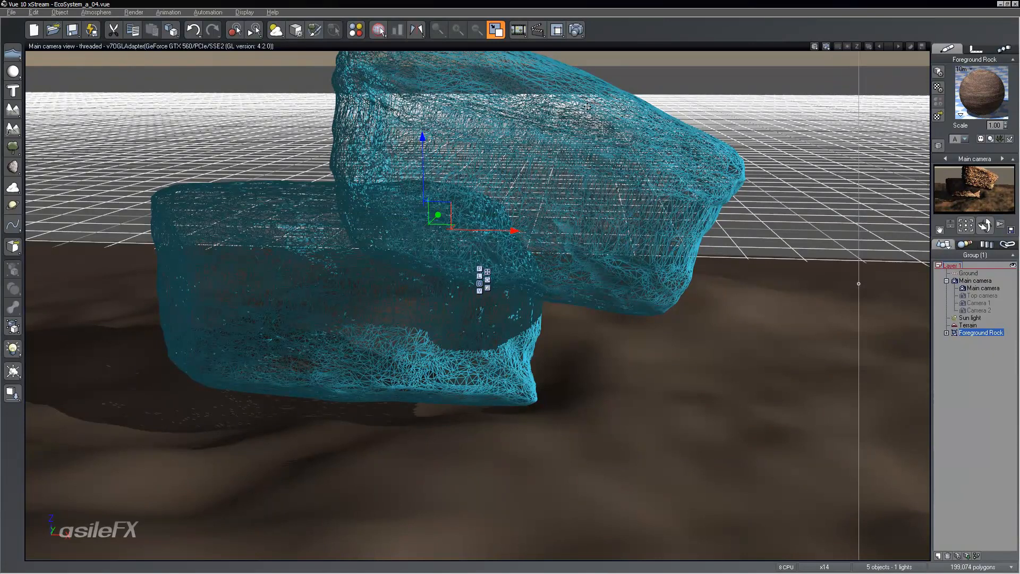
Set the Foreground Rock group's Turbo Smooth iterations to 1, change the subdivision type to Dynamic, and deselect the group.
right_click(593, 193)
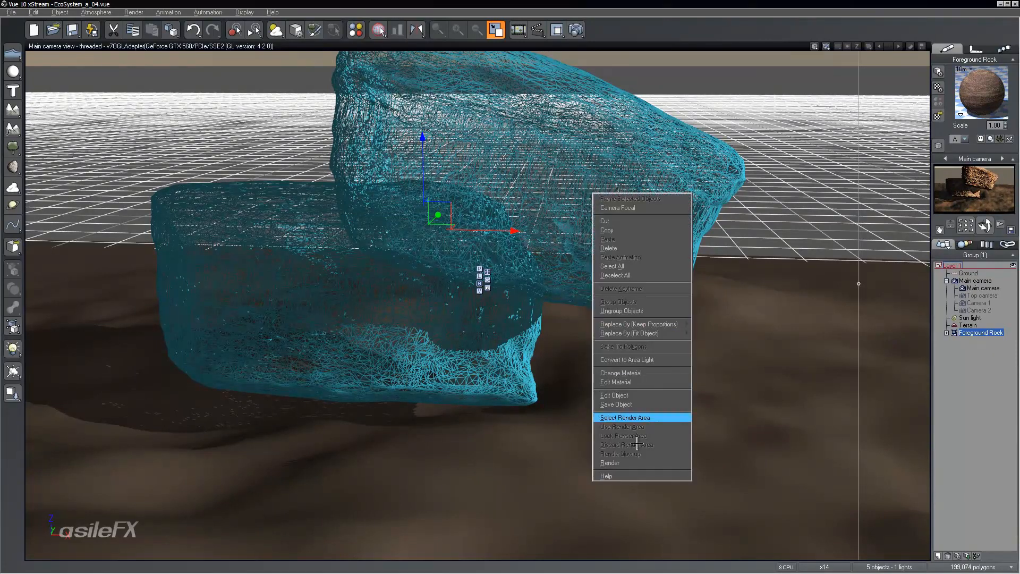
left_click(654, 396)
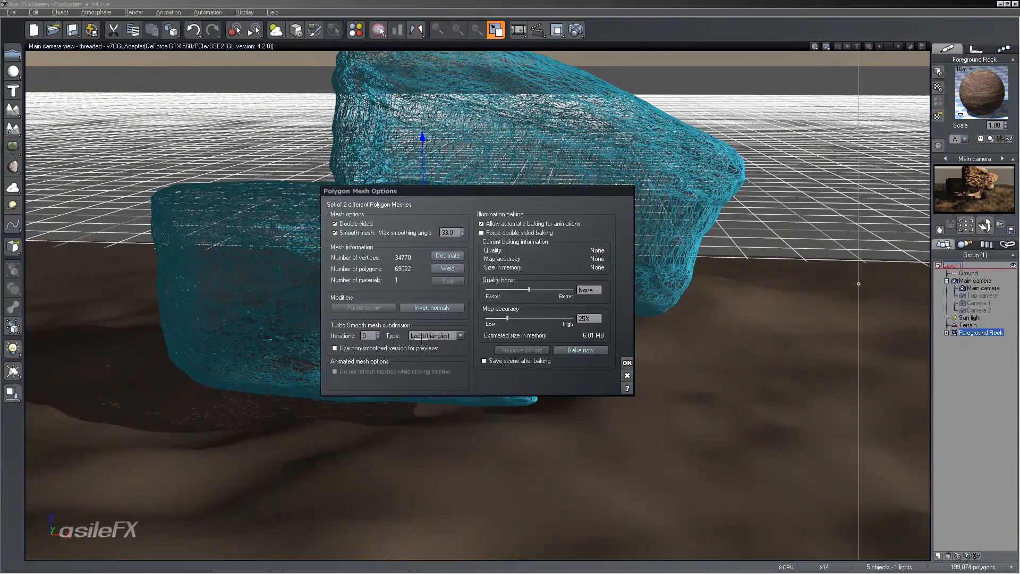
double_click(366, 336)
type("1")
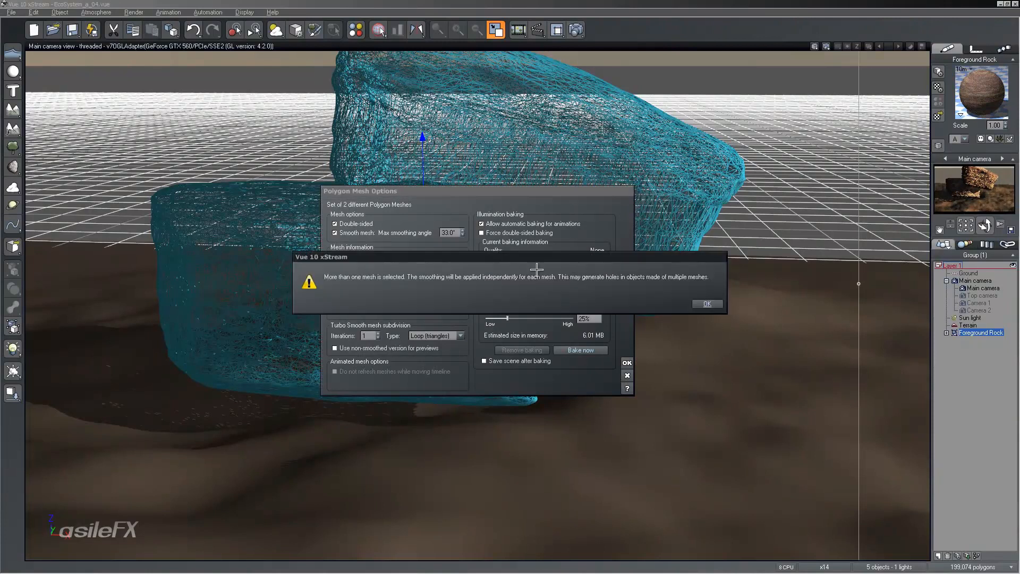
left_click(709, 304)
left_click(445, 335)
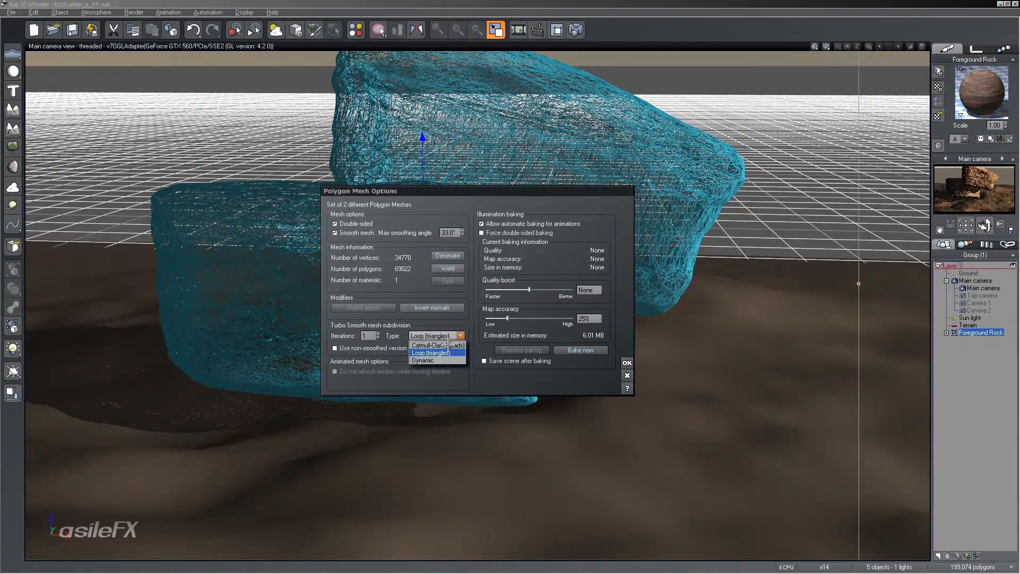
left_click(449, 356)
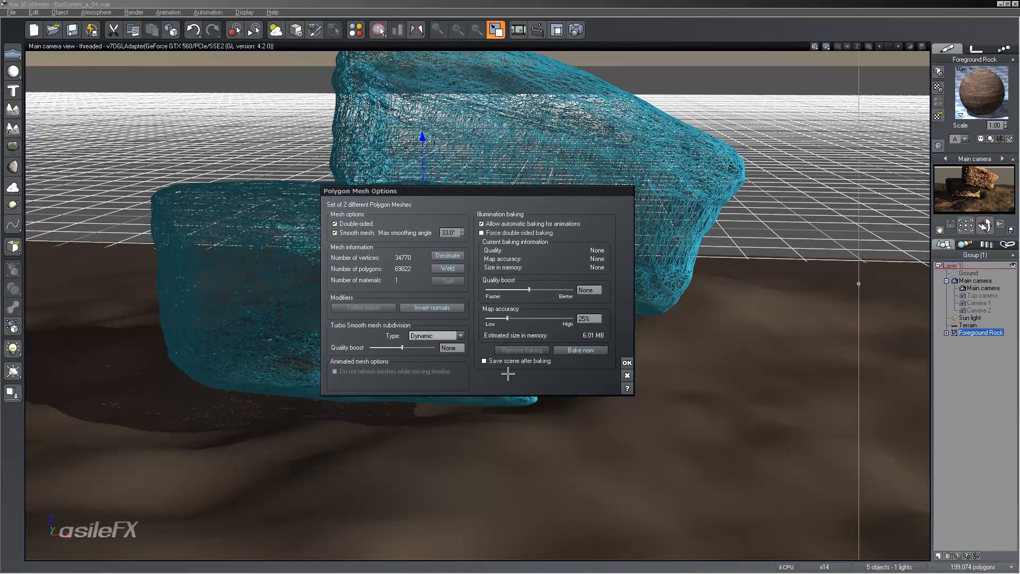
left_click(628, 363)
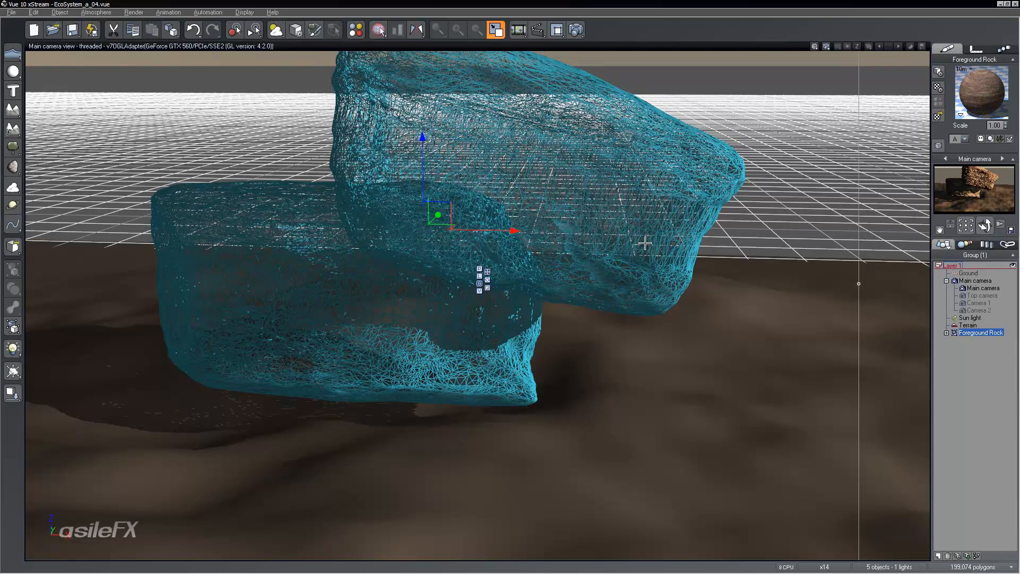
left_click(966, 376)
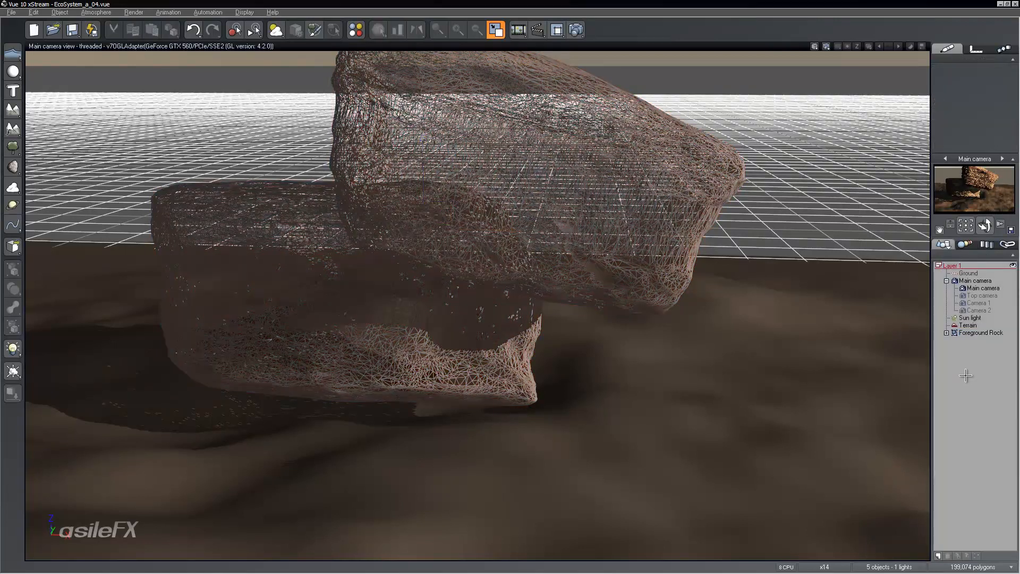
Change the Foreground Rock group's Turbo Smooth subdivision type to Loop (triangles) with 1 iteration.
left_click(975, 333)
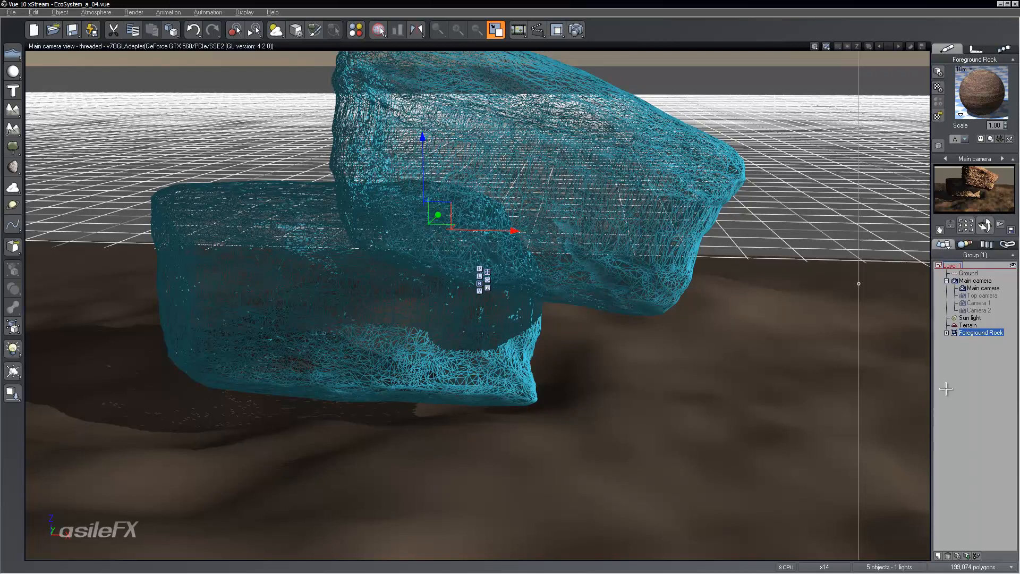
left_click(968, 368)
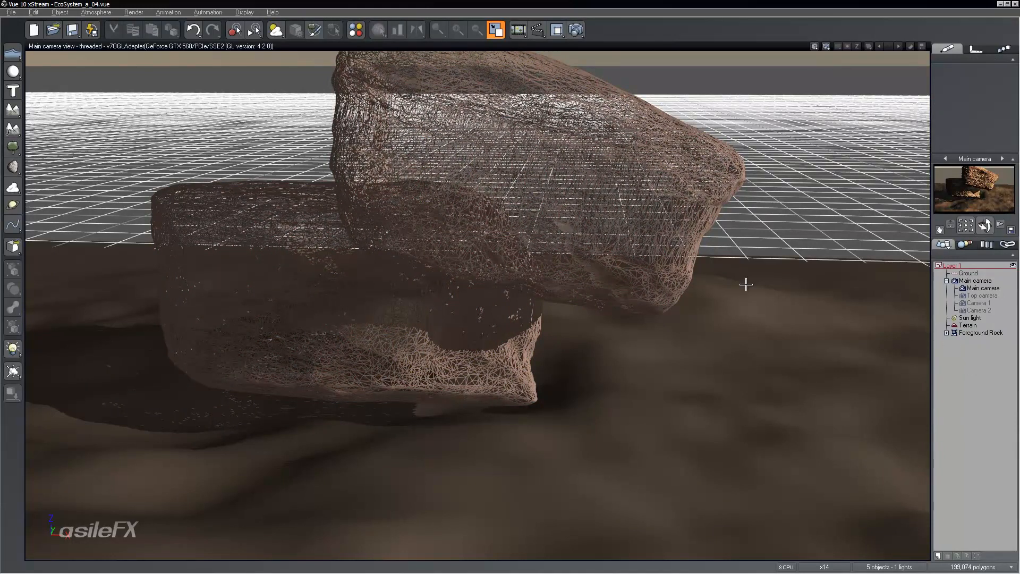
left_click(981, 333)
right_click(610, 267)
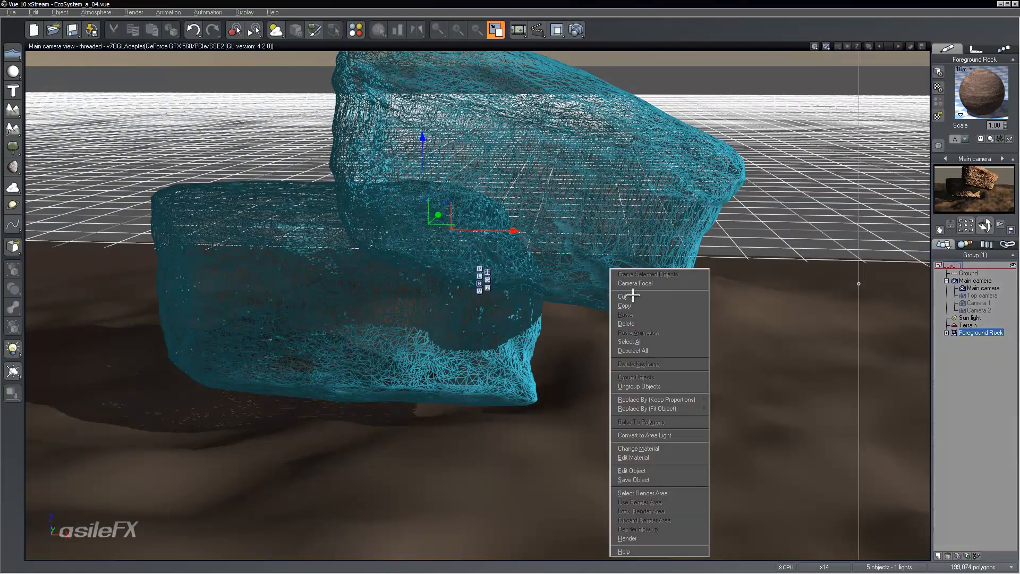
left_click(675, 471)
left_click(432, 336)
left_click(434, 353)
left_click(371, 336)
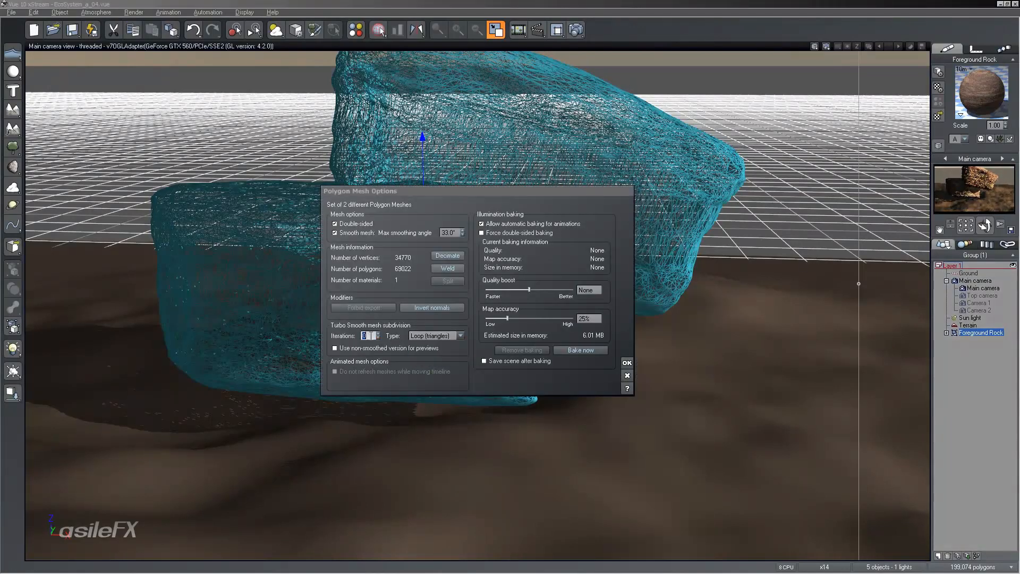
type("1")
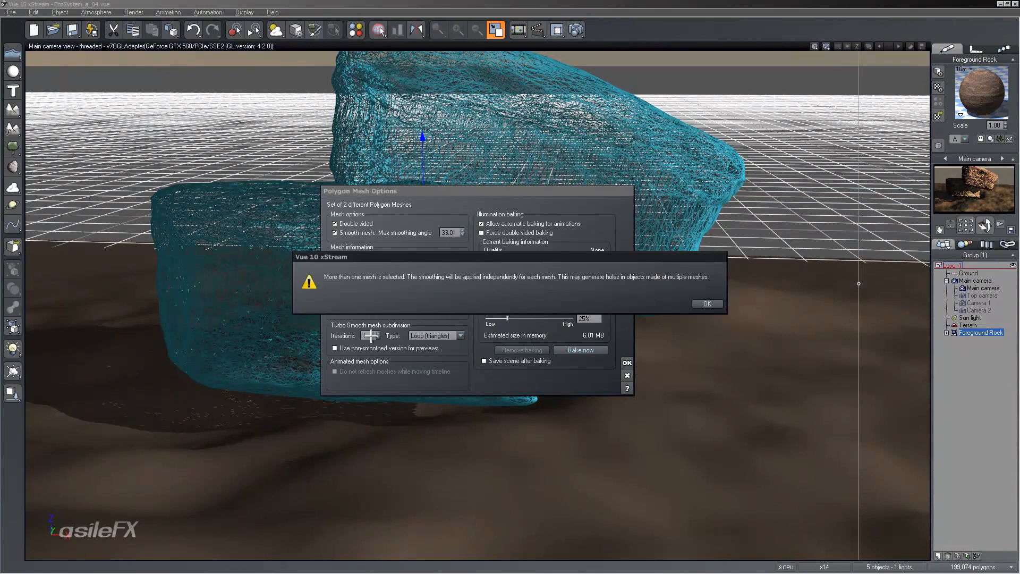
left_click(706, 302)
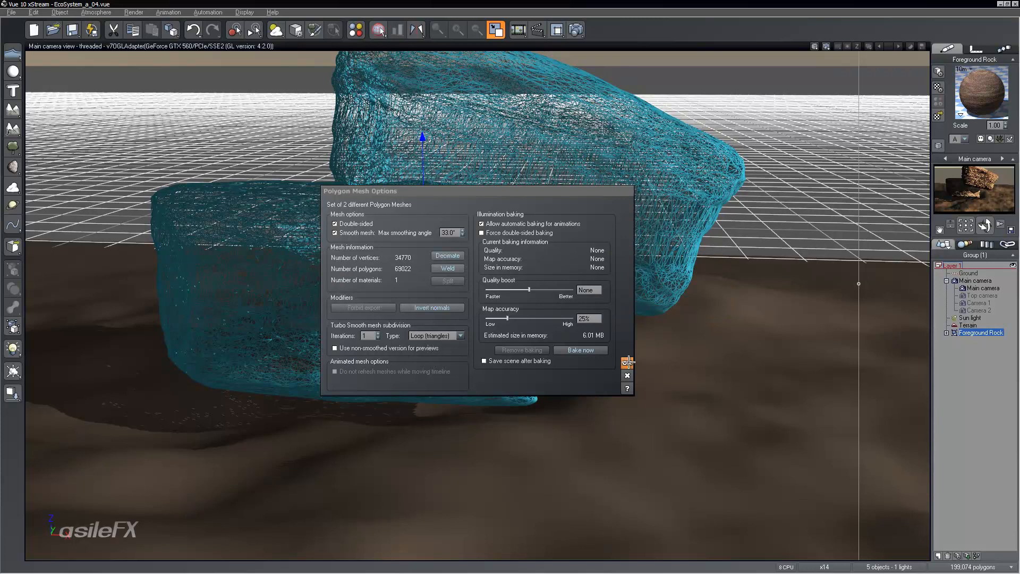
left_click(413, 348)
left_click(628, 363)
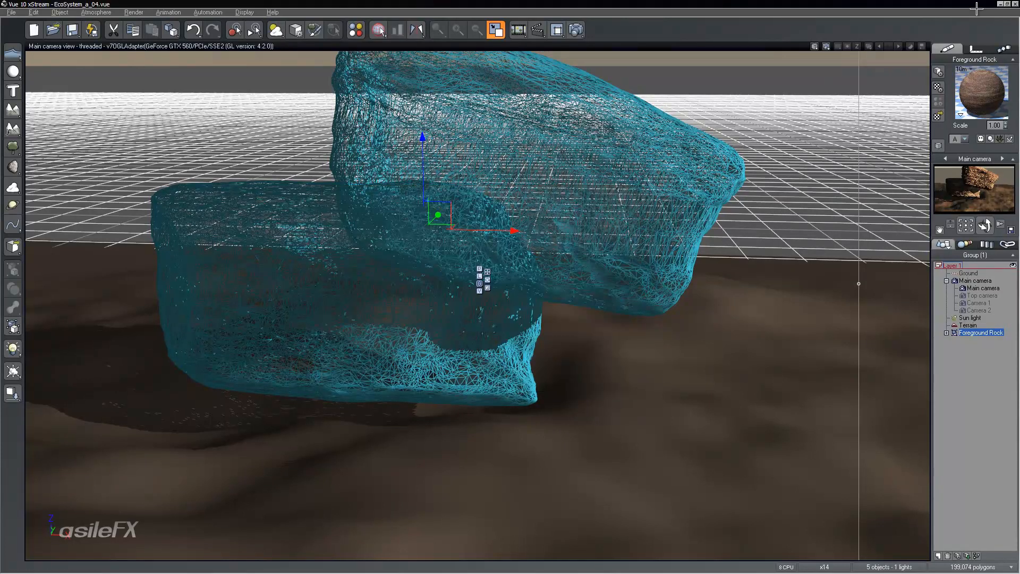
Switch the Foreground Rock group's display quality from wireframe to a solid shaded display, and deselect the group.
left_click(938, 146)
left_click(959, 190)
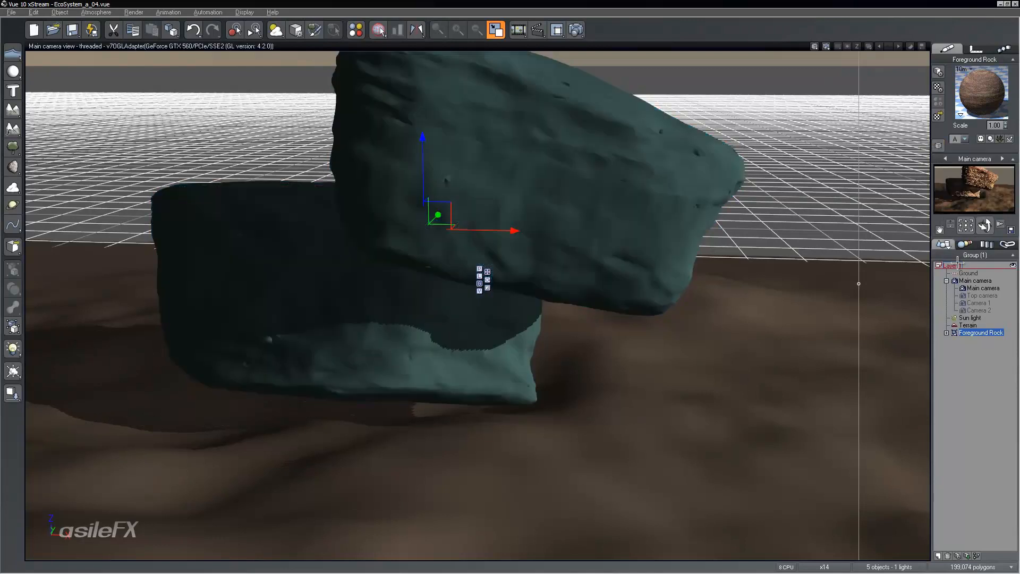
left_click(957, 371)
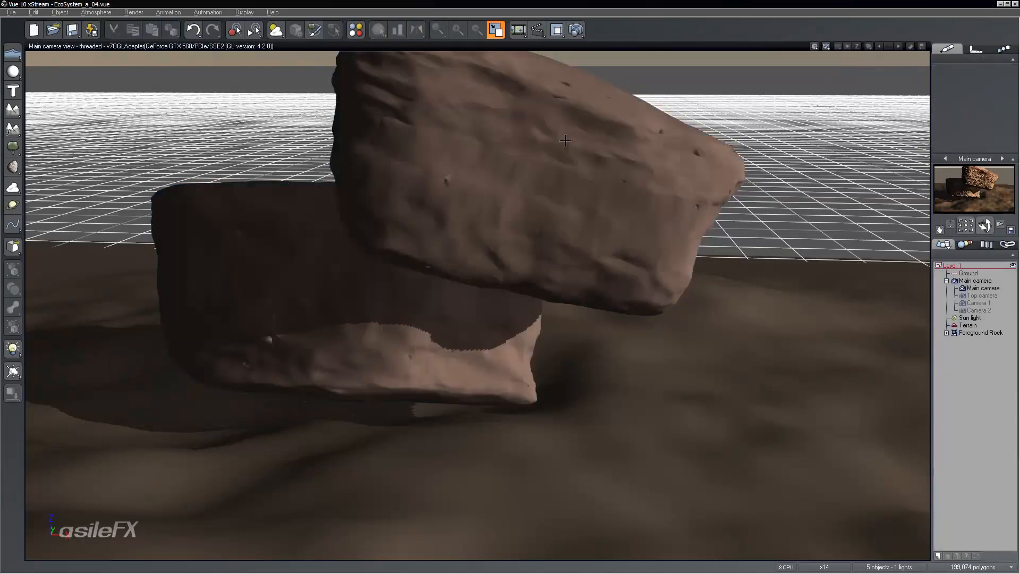